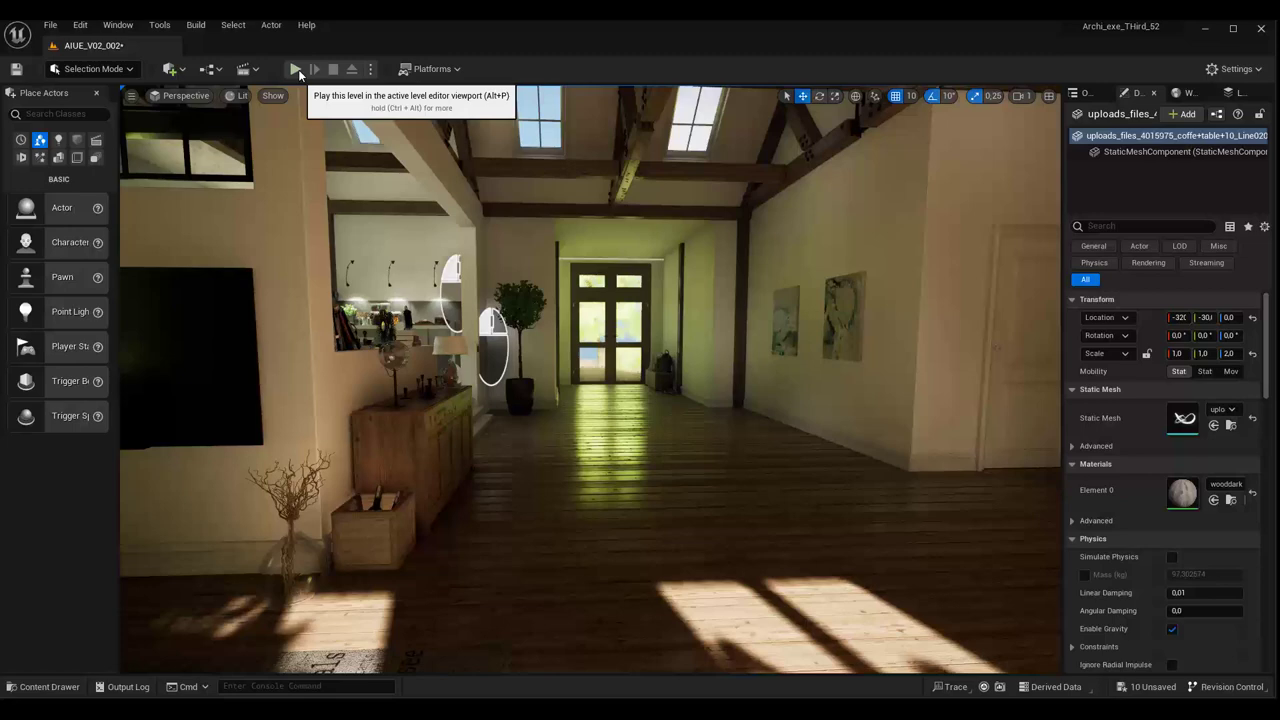
# - Play the living-room level, walk the character through the rooms with W, then stop with Esc
pyautogui.click(297, 69)
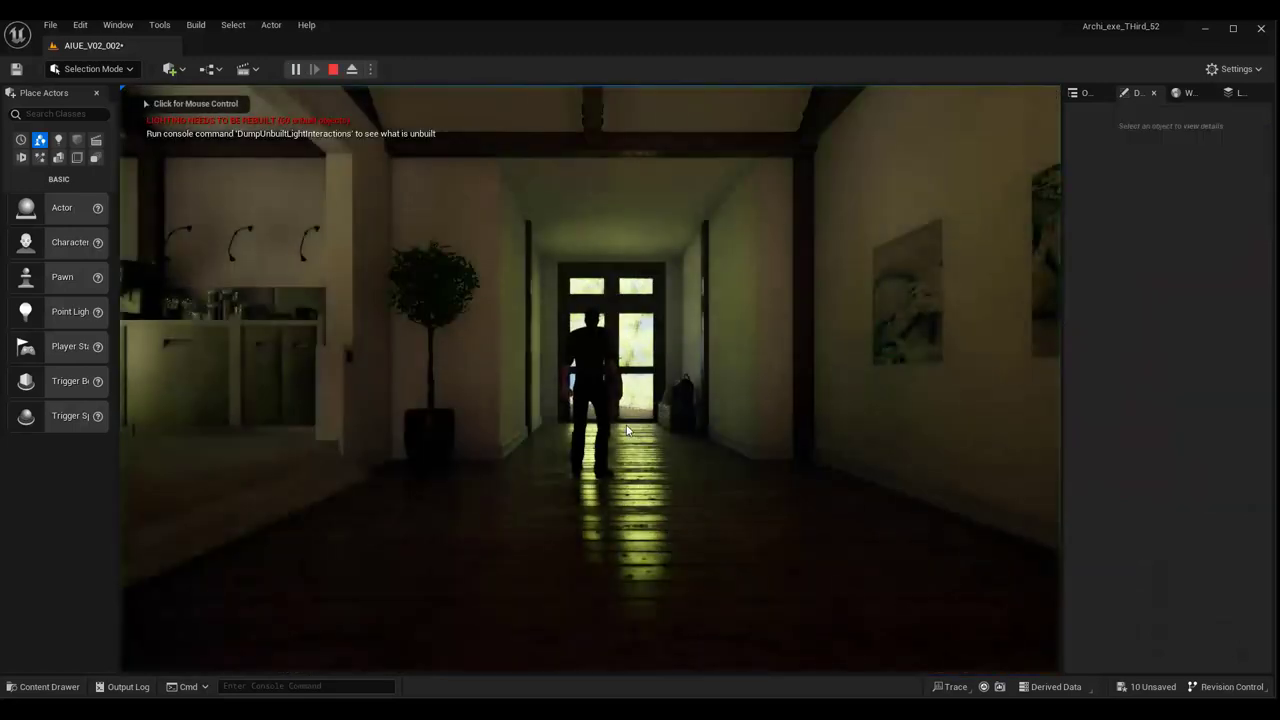
pyautogui.click(621, 428)
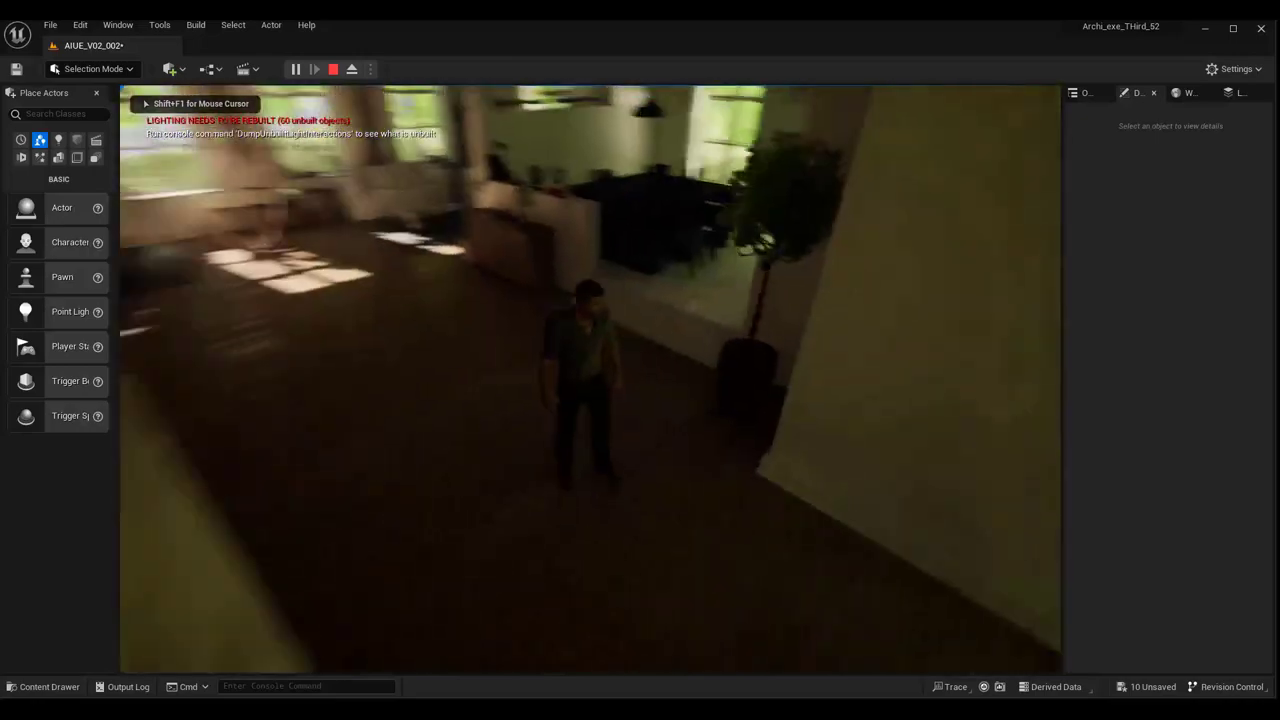
pyautogui.press('w')
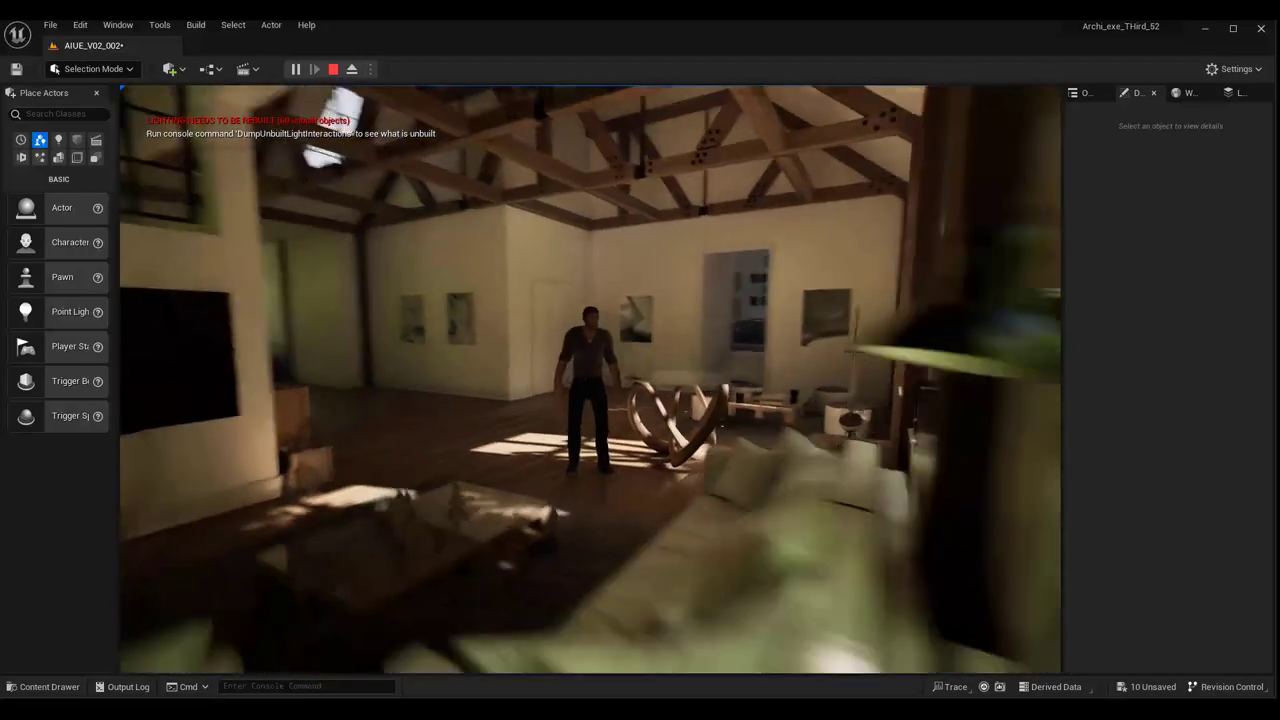
pyautogui.press('w')
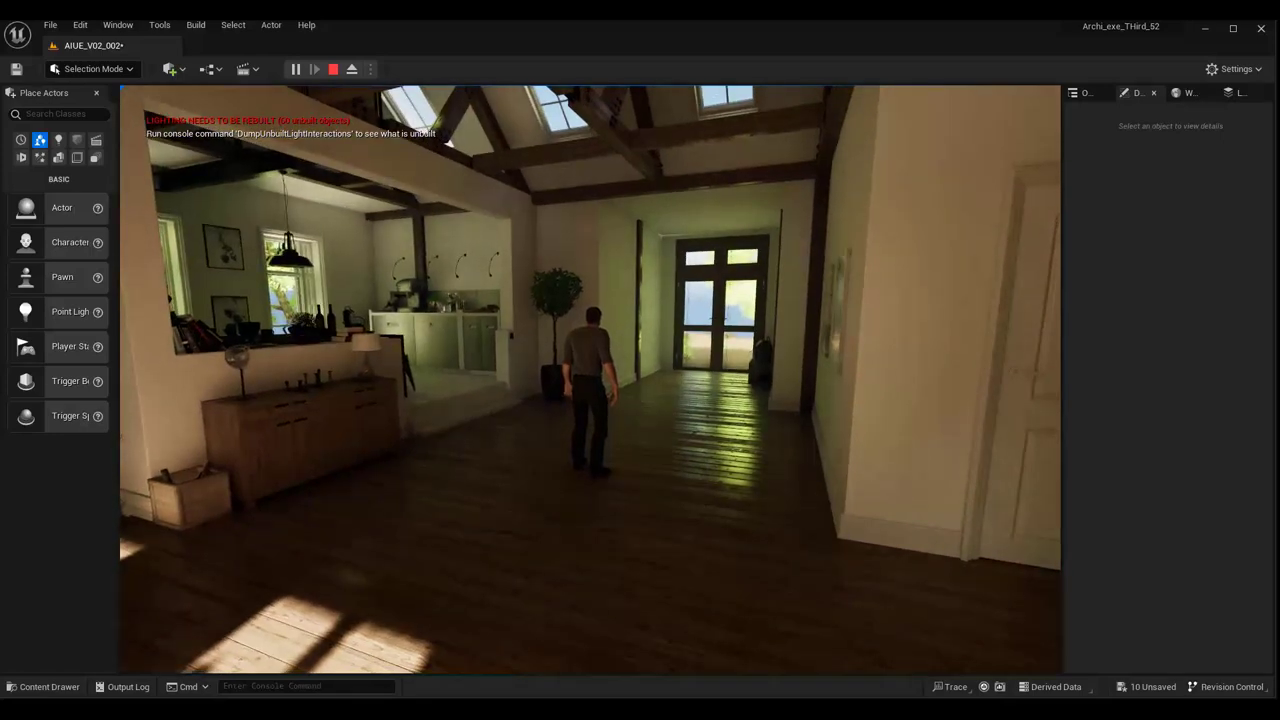
pyautogui.press('Escape')
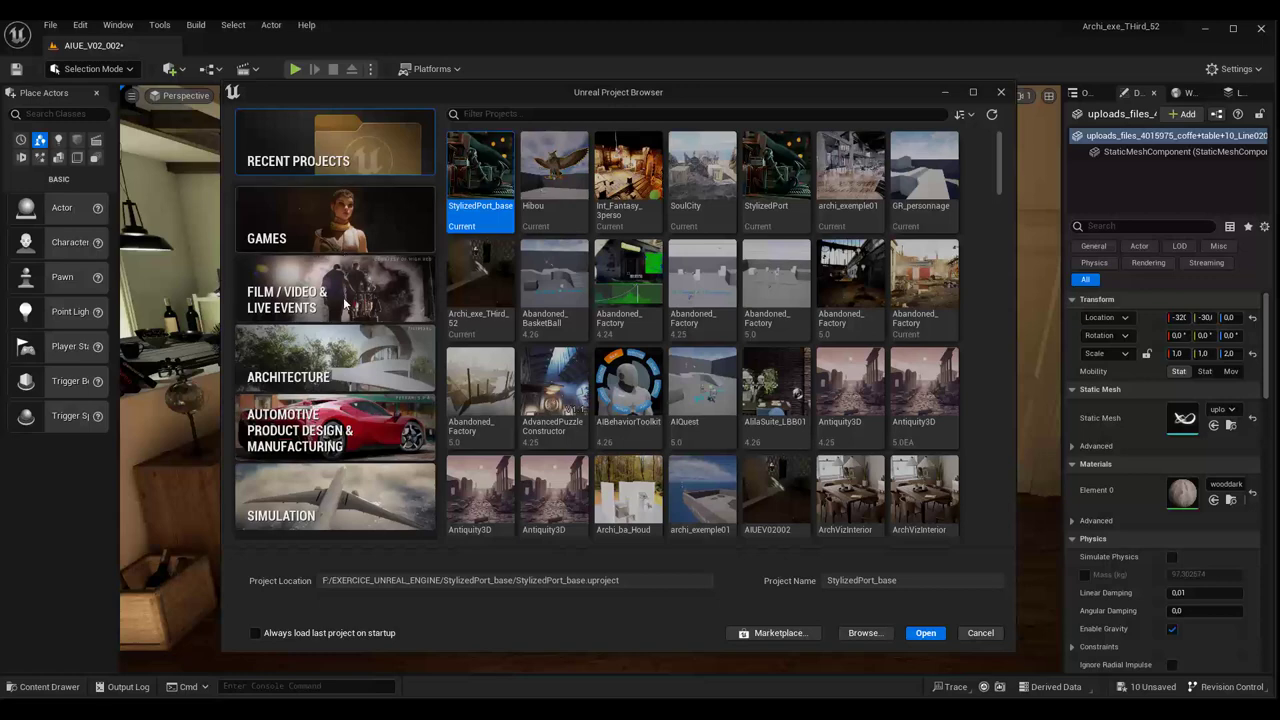
# - Browse the Games and Architecture templates, previewing Handheld AR, Blank, Archvis, Design Configurator and Collab Viewer
pyautogui.click(366, 224)
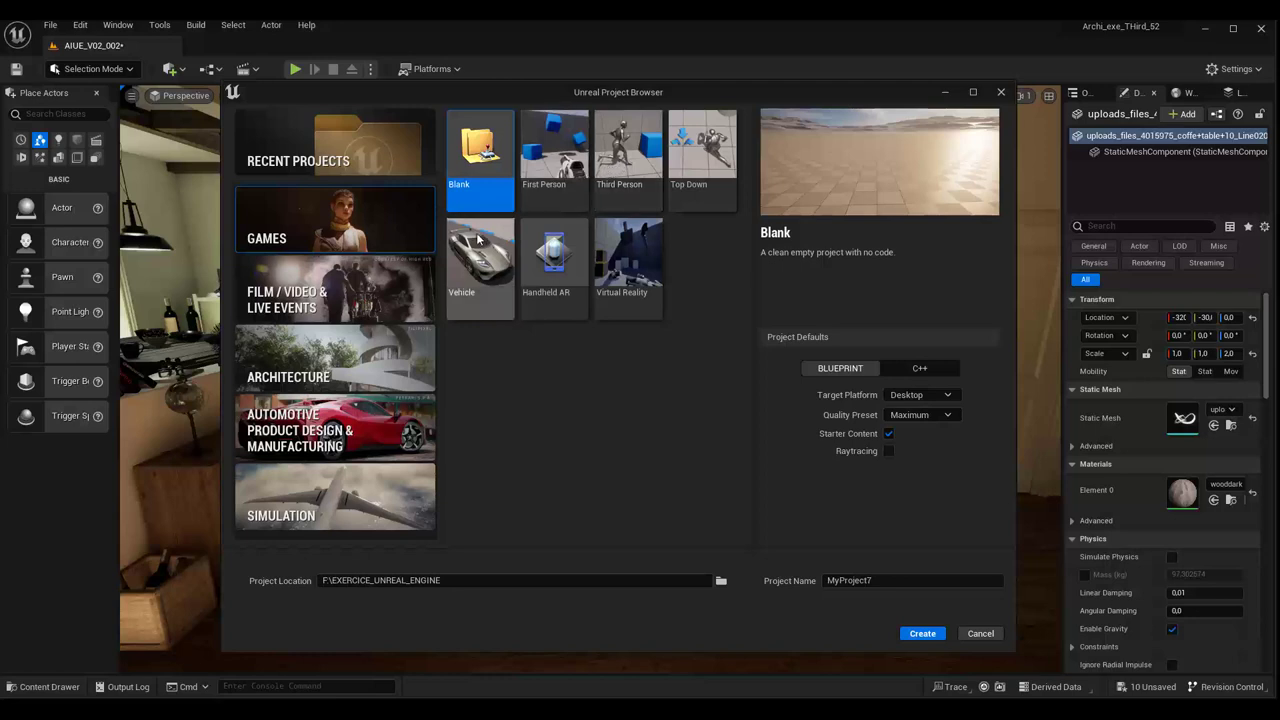
pyautogui.click(309, 368)
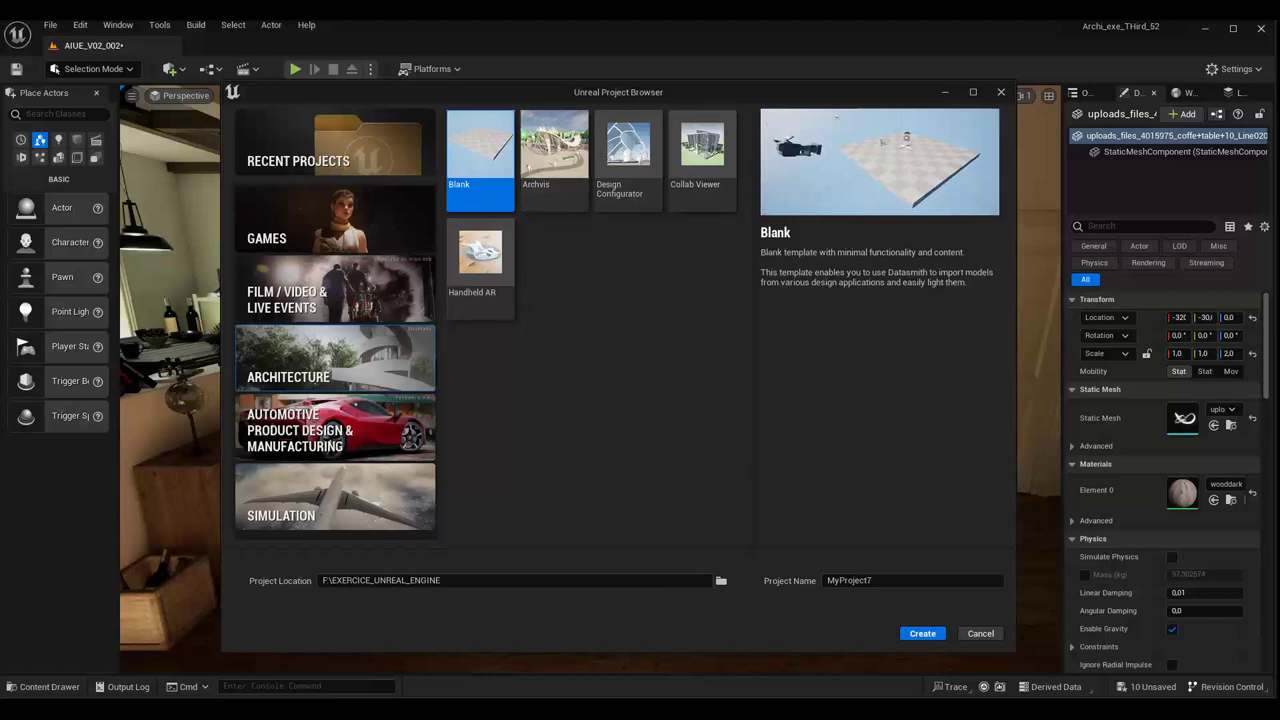
pyautogui.click(480, 255)
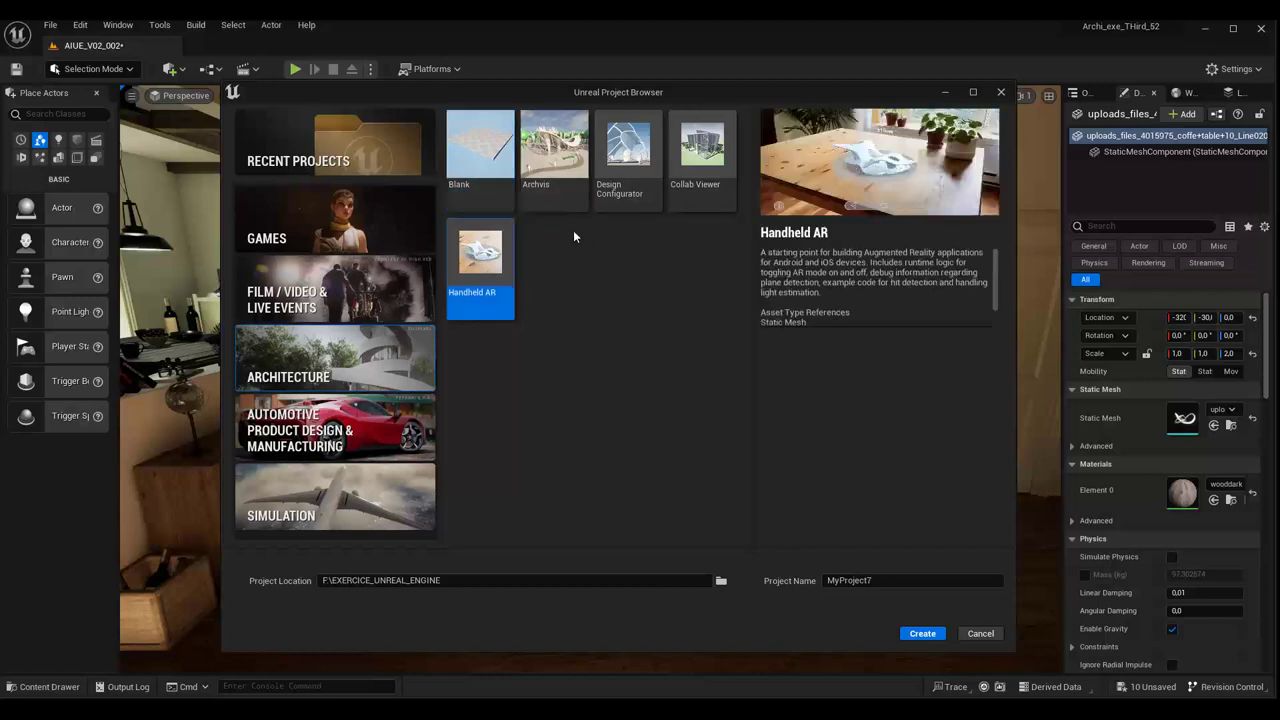
pyautogui.click(484, 155)
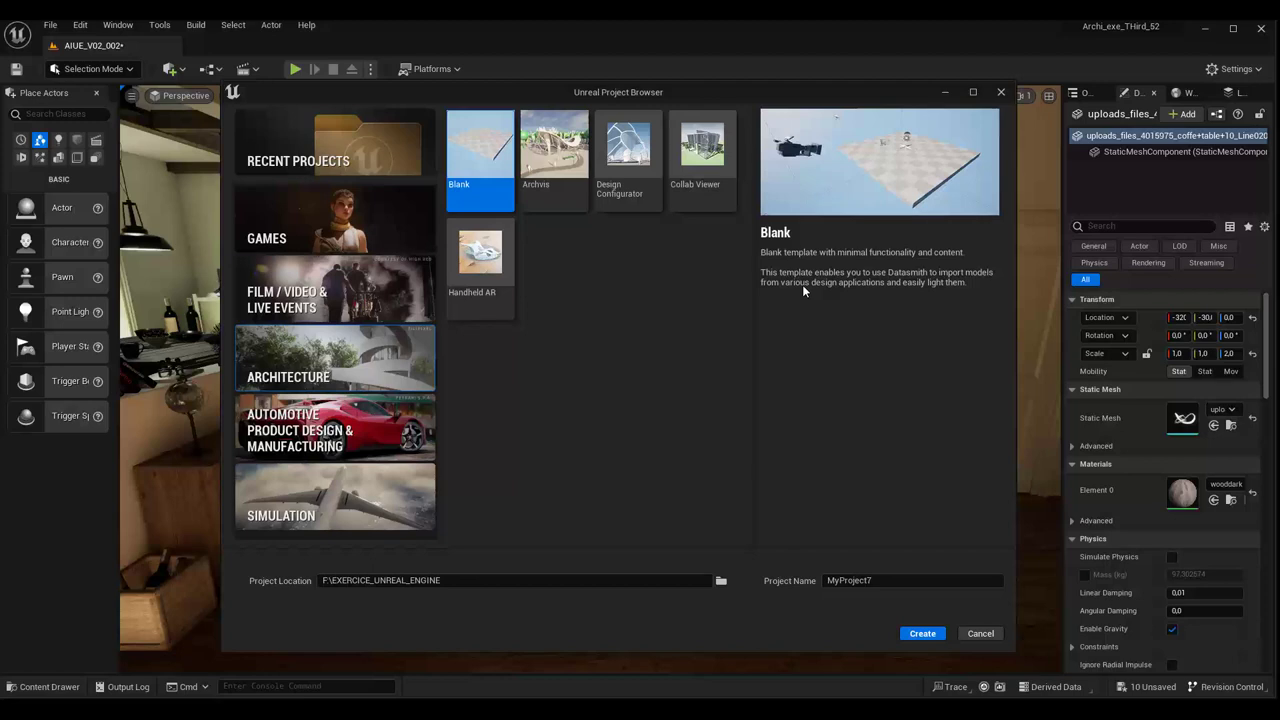
pyautogui.click(542, 170)
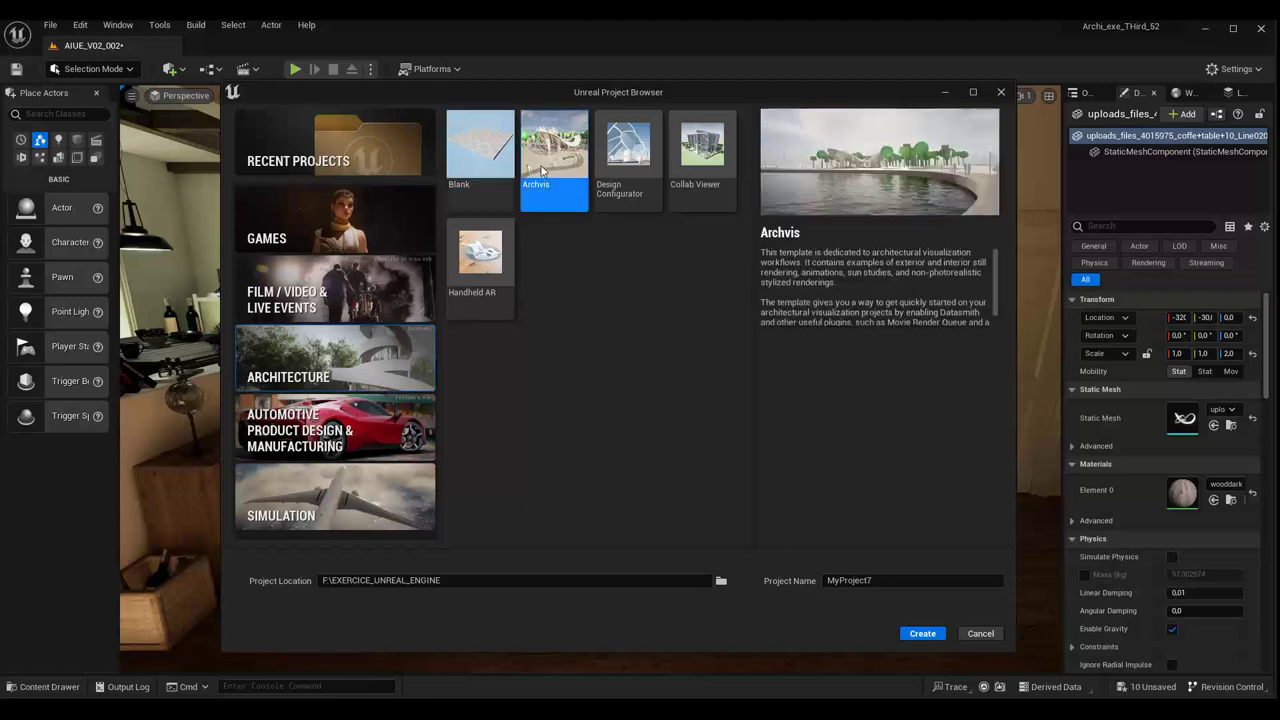
pyautogui.click(622, 158)
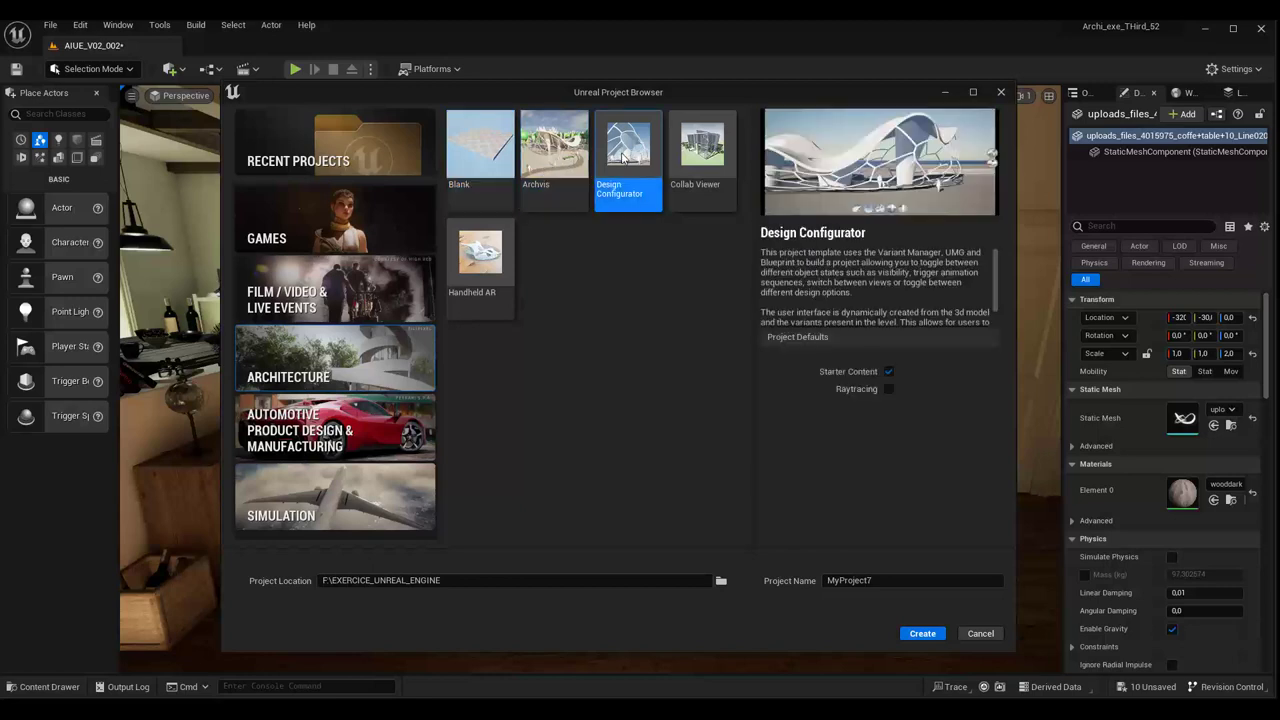
pyautogui.click(709, 159)
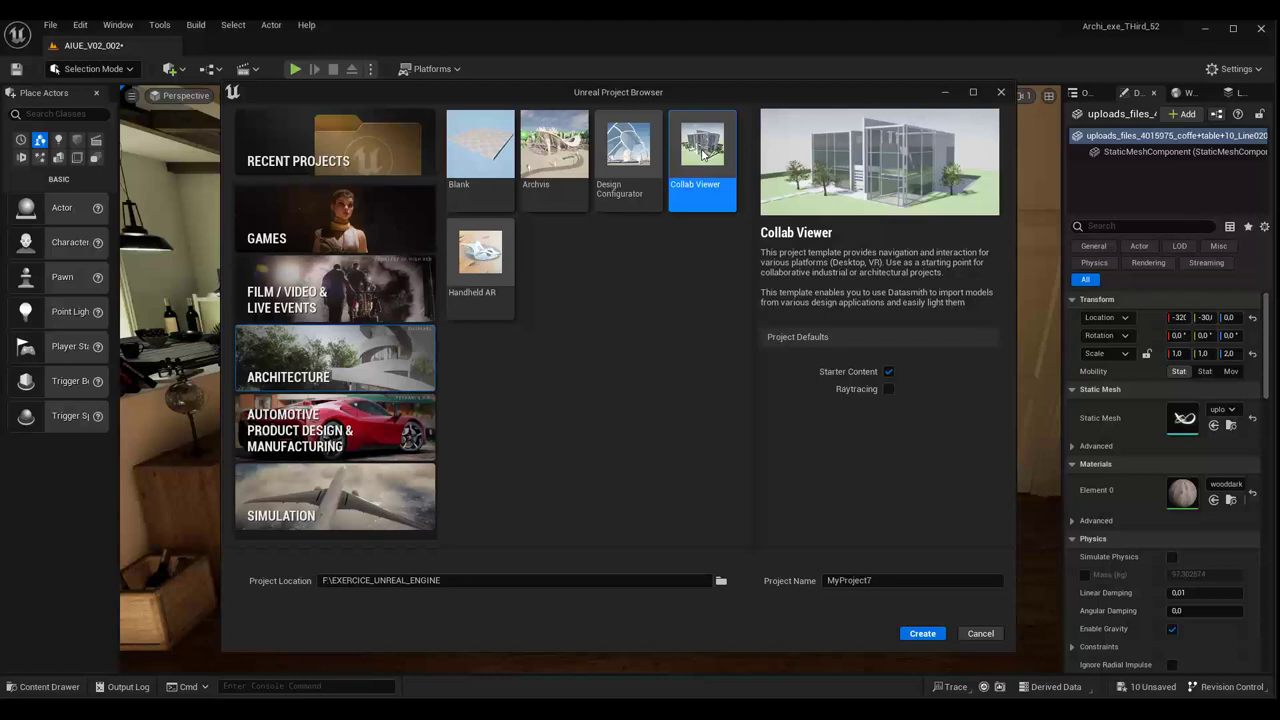
# - Create a new project from the Archvis template named Archi_Vis02
pyautogui.click(576, 176)
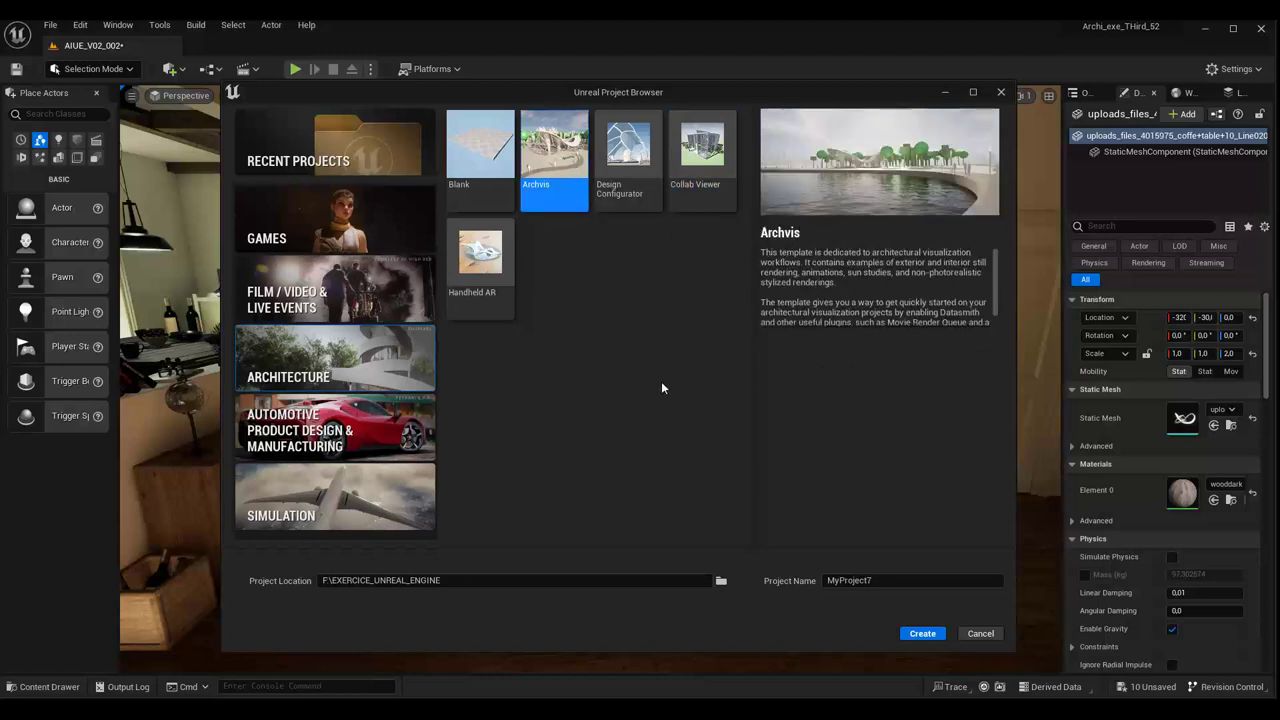
pyautogui.doubleClick(840, 580)
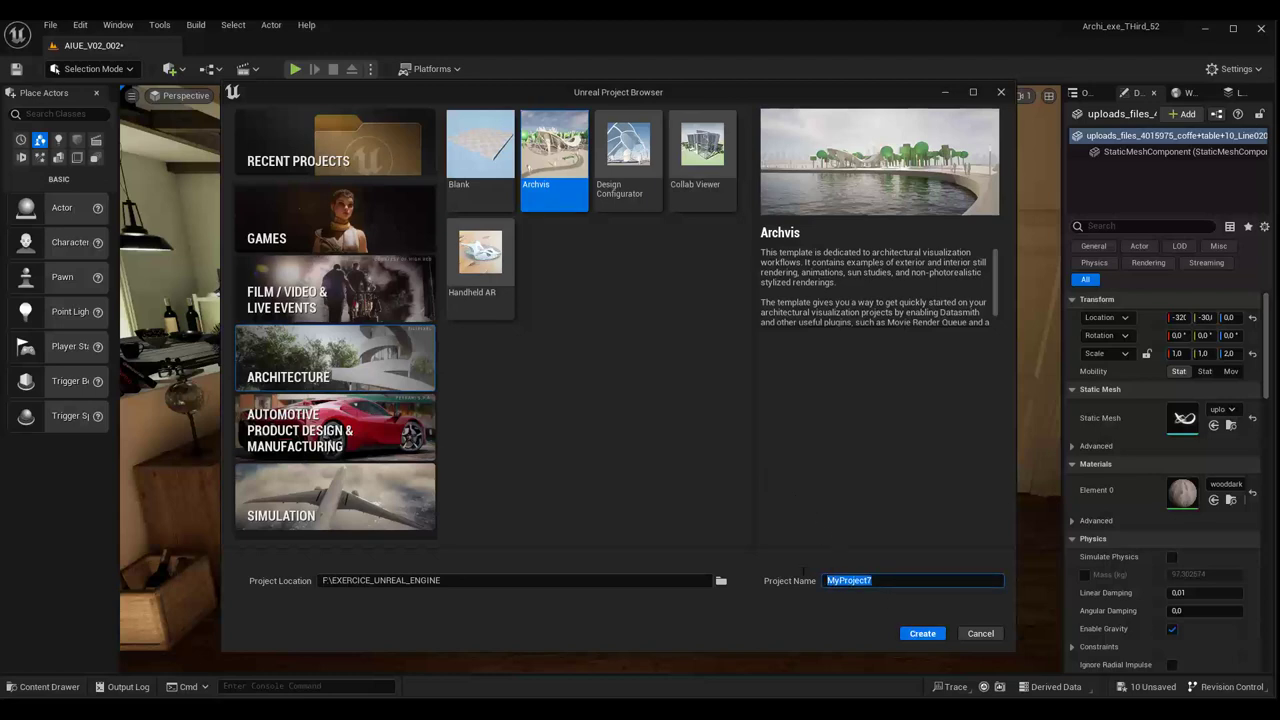
pyautogui.write('Archi_V')
pyautogui.write('is')
pyautogui.write('02')
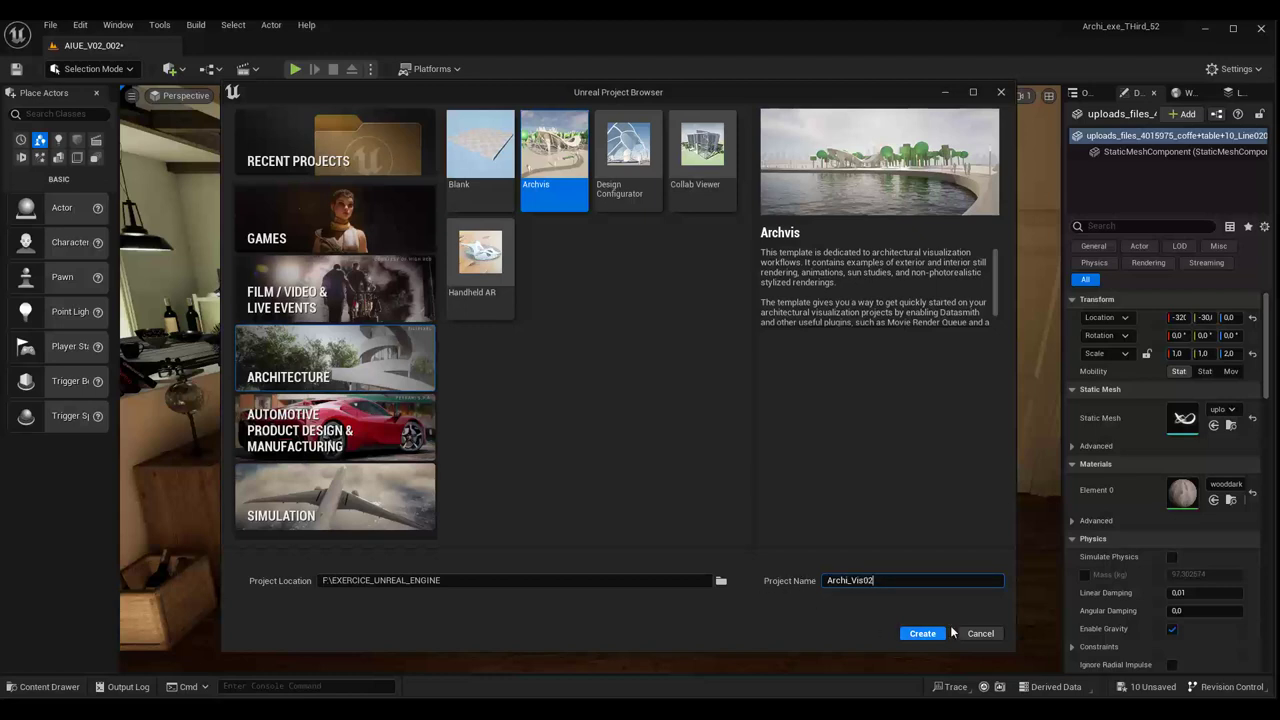
pyautogui.click(925, 635)
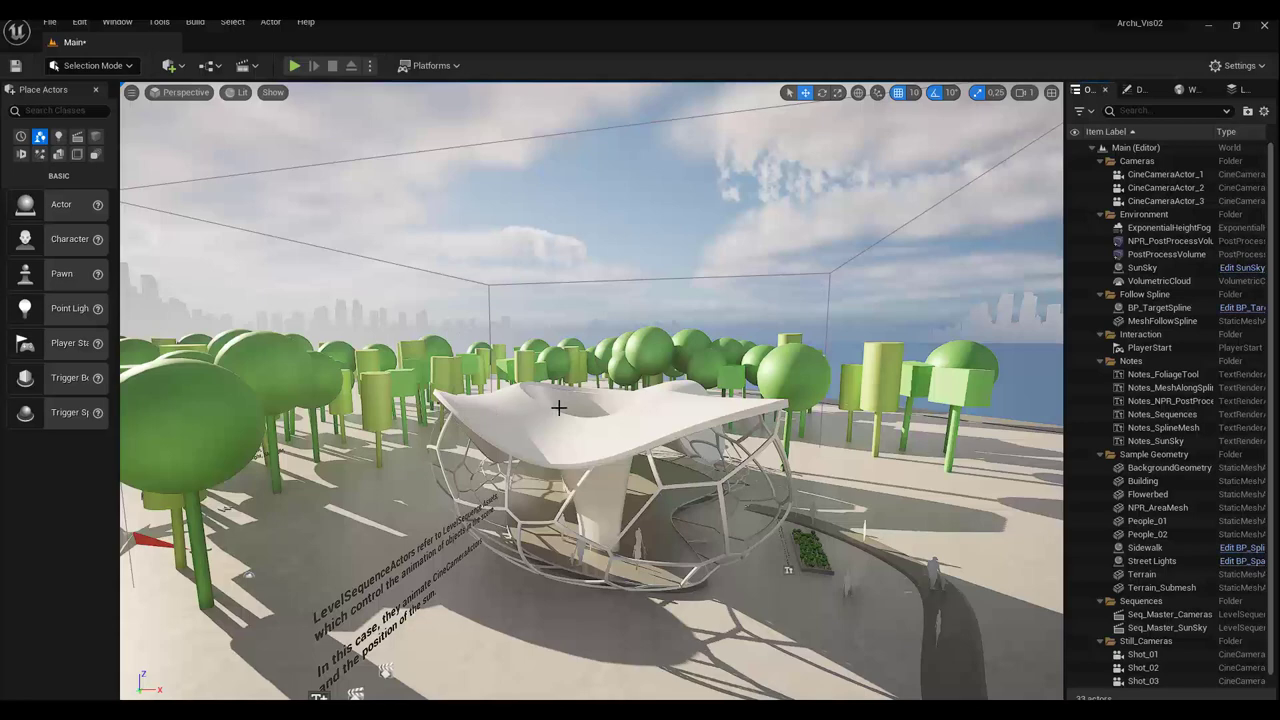
# - Select the Building mesh and switch the viewport to Game View
pyautogui.moveTo(590, 390); pyautogui.dragTo(560, 390, button='right')
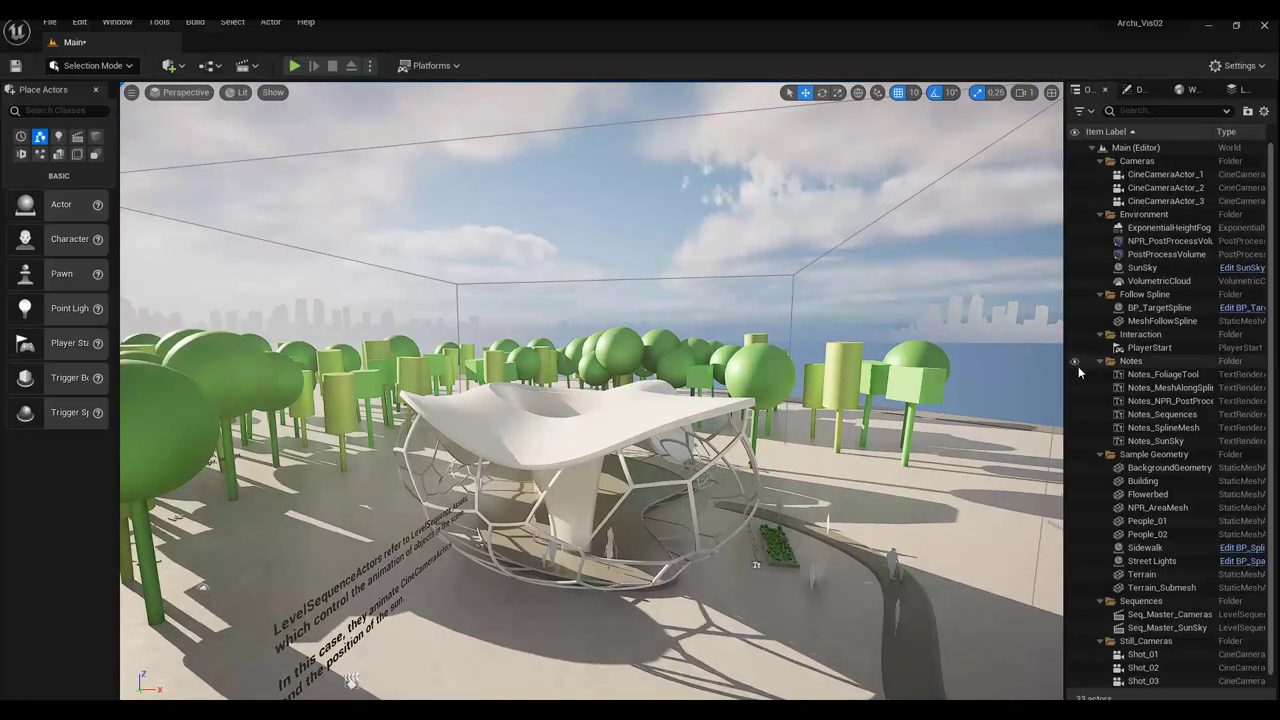
pyautogui.click(666, 420)
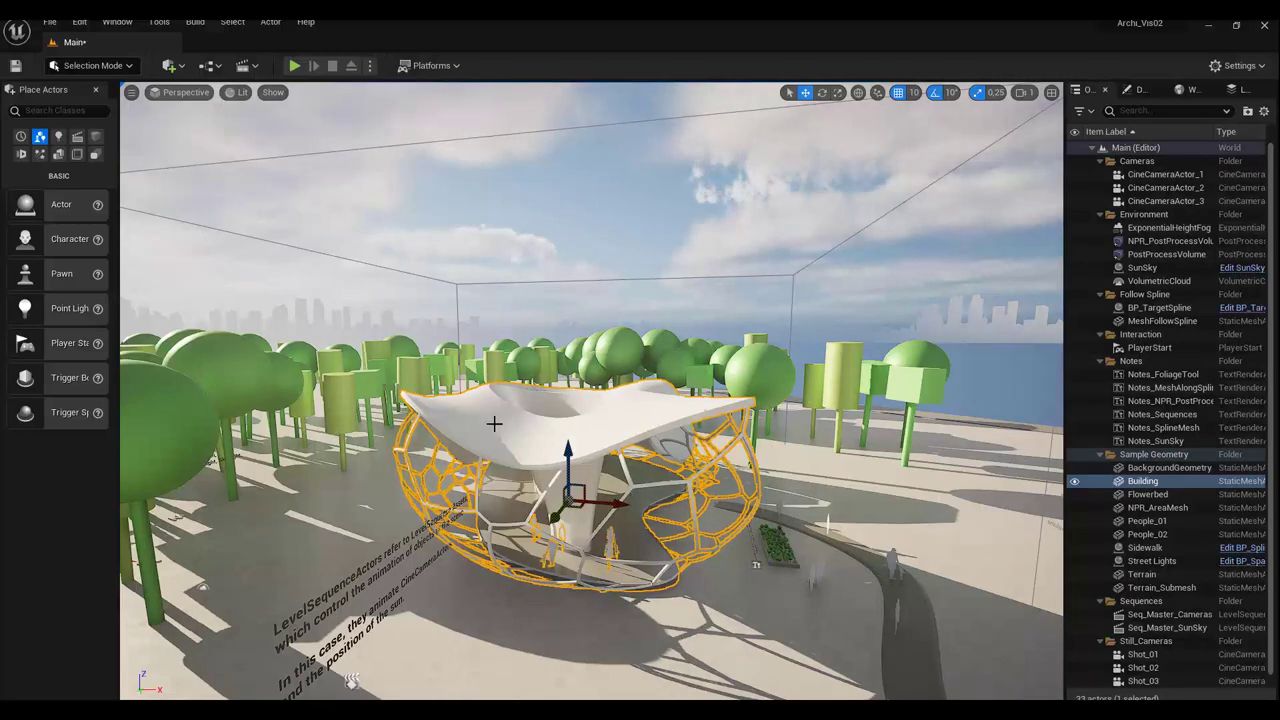
pyautogui.click(130, 93)
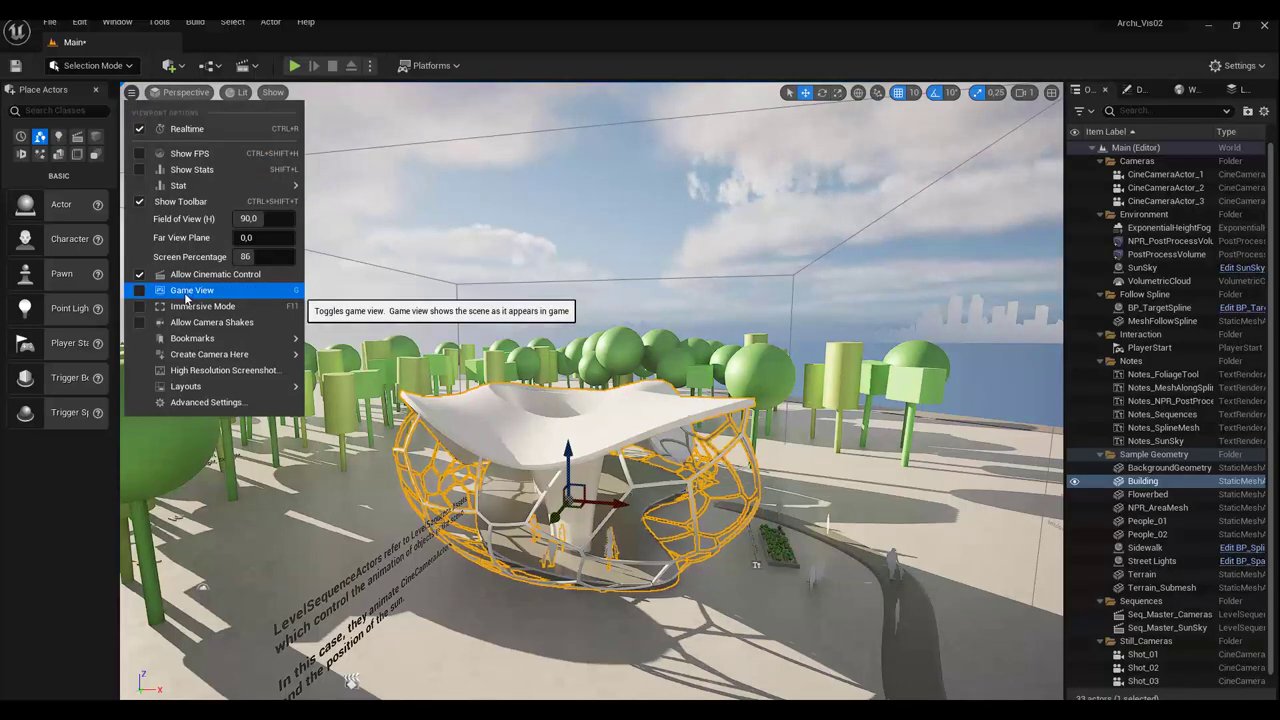
pyautogui.click(186, 293)
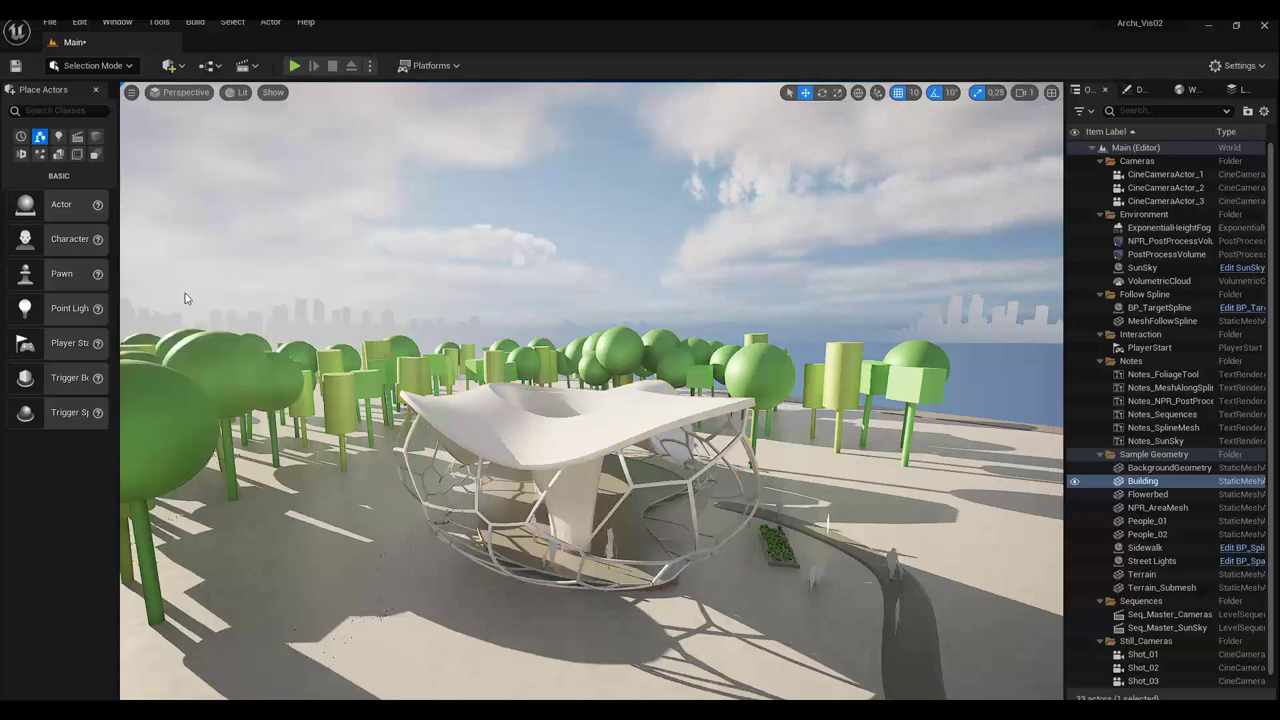
# - Move closer to the pavilion, play the level briefly, then undo the accidental Building move
pyautogui.moveTo(715, 470); pyautogui.dragTo(700, 510, button='right')
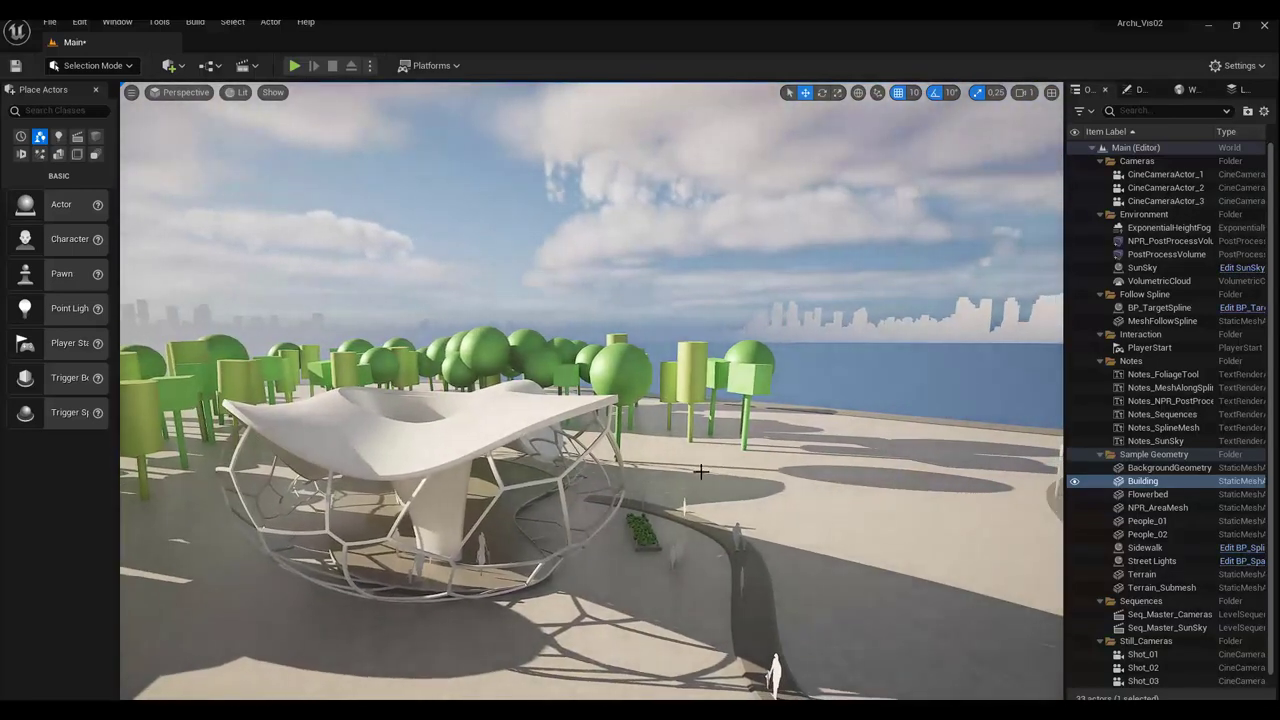
pyautogui.moveTo(700, 510); pyautogui.dragTo(820, 520, button='right')
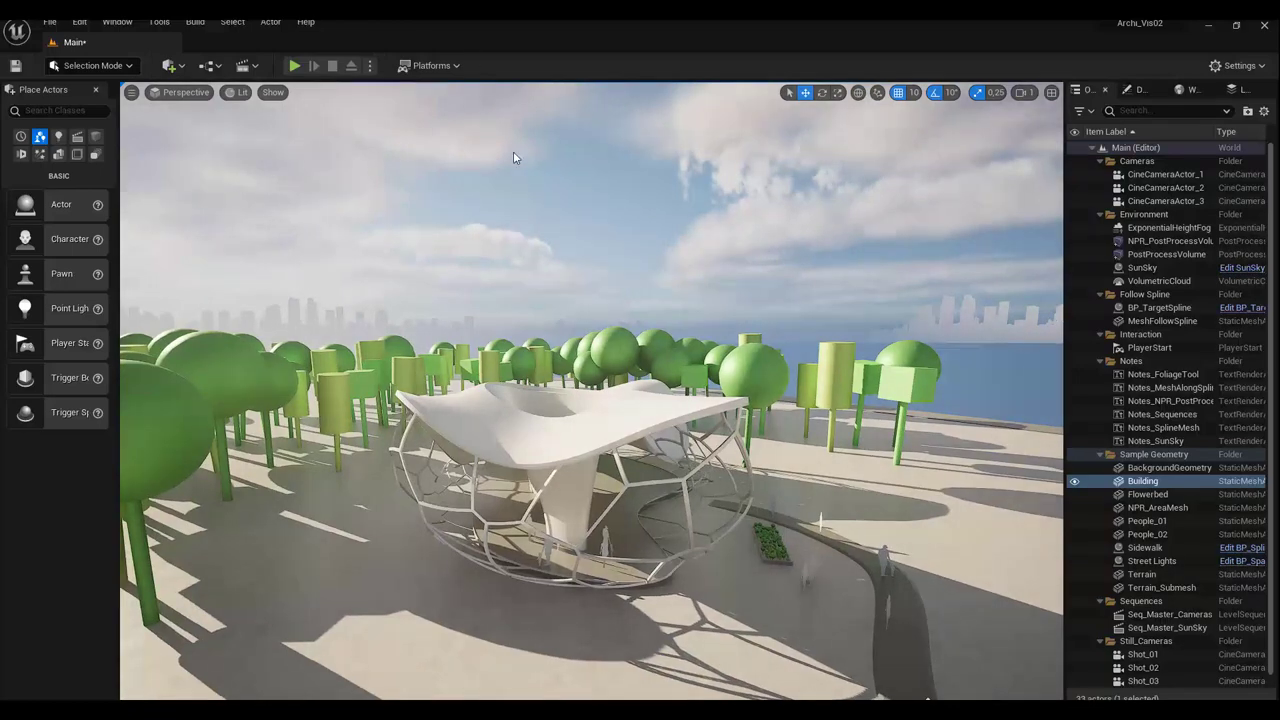
pyautogui.click(295, 66)
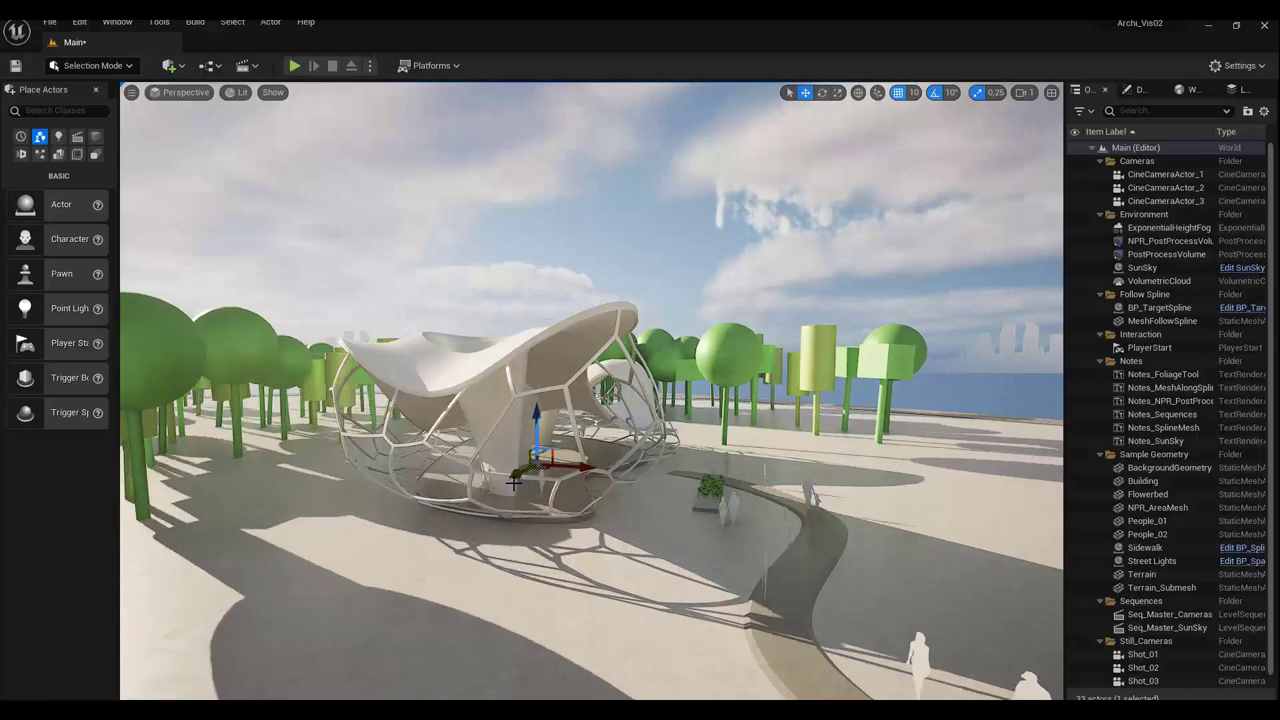
pyautogui.hotkey('ctrl', 'z')
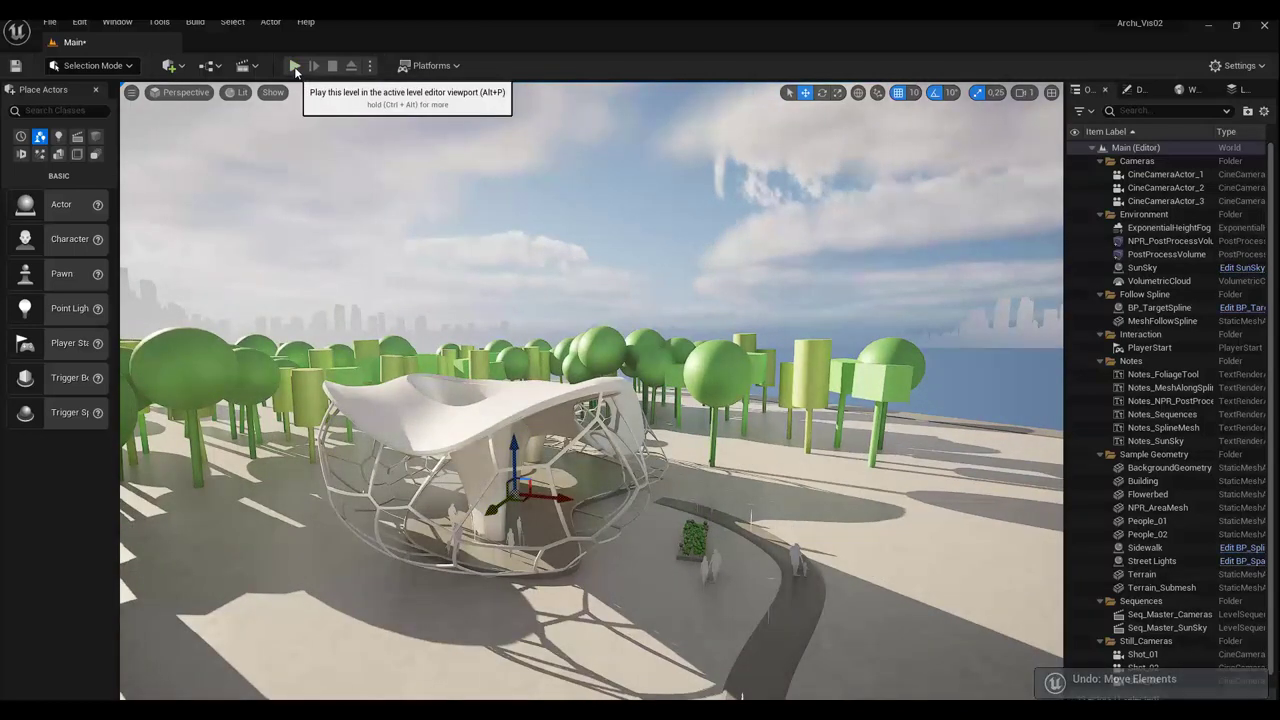
pyautogui.click(295, 67)
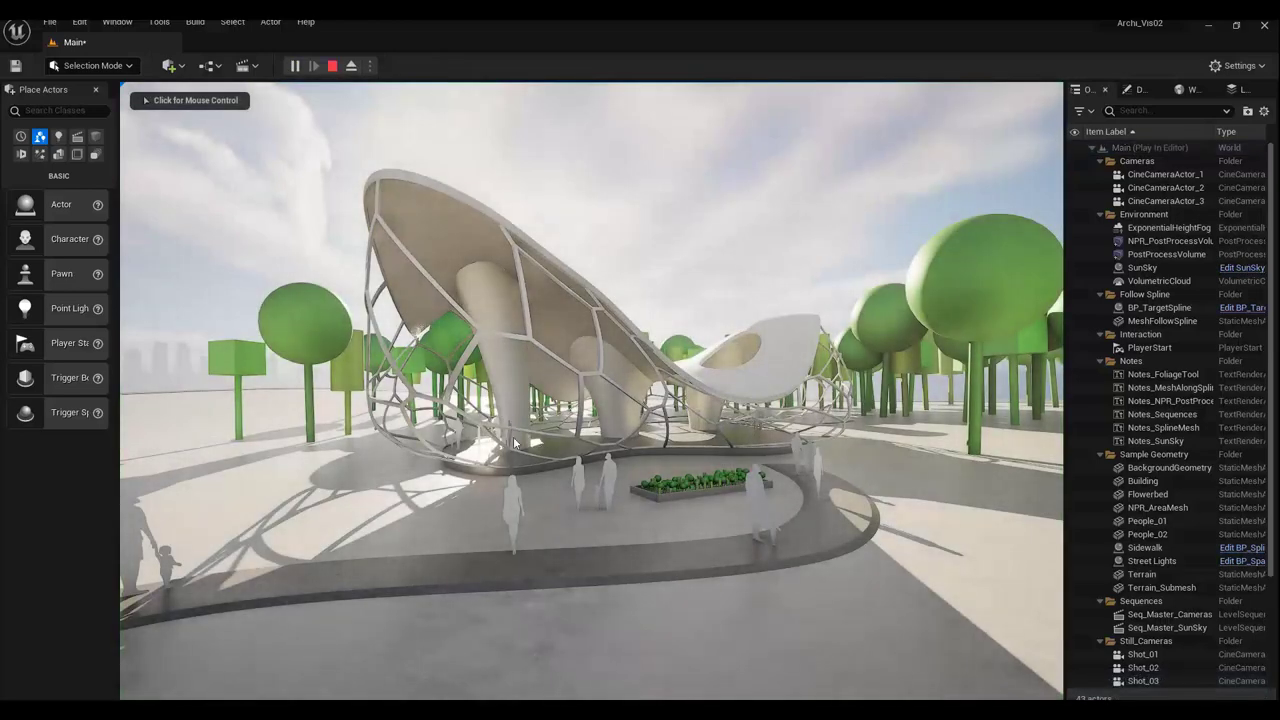
pyautogui.click(515, 441)
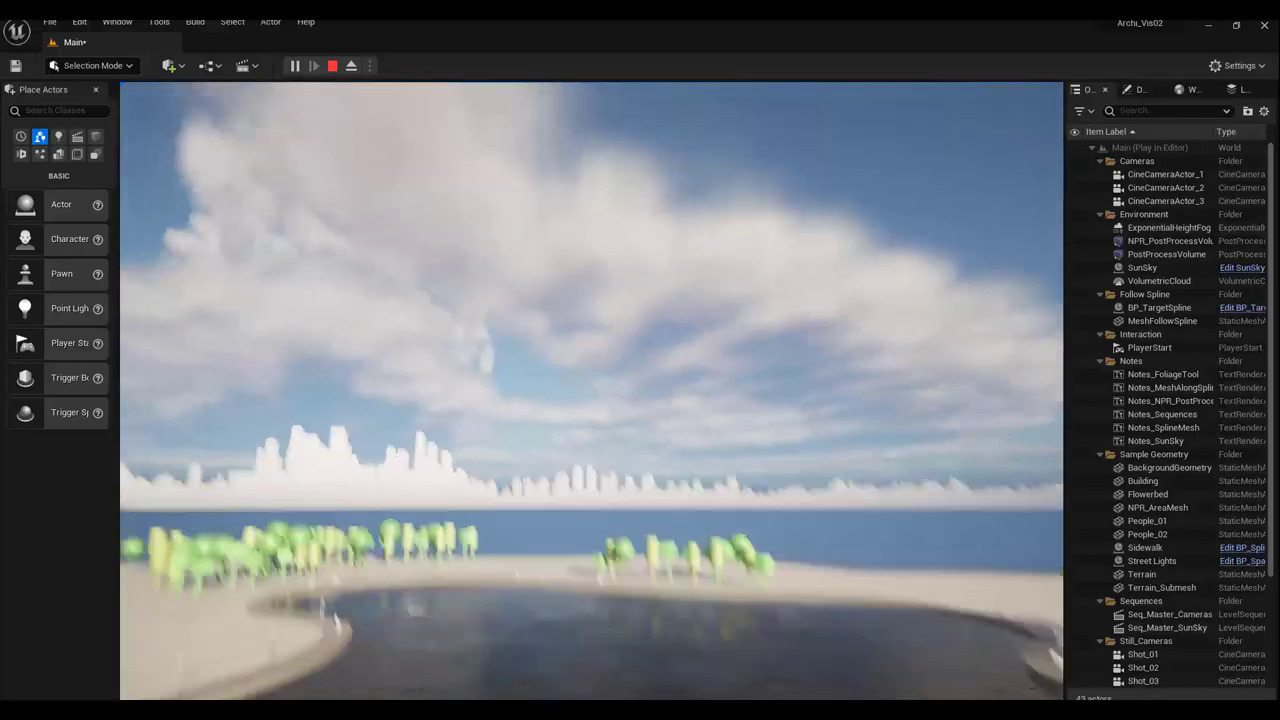
pyautogui.press('Escape')
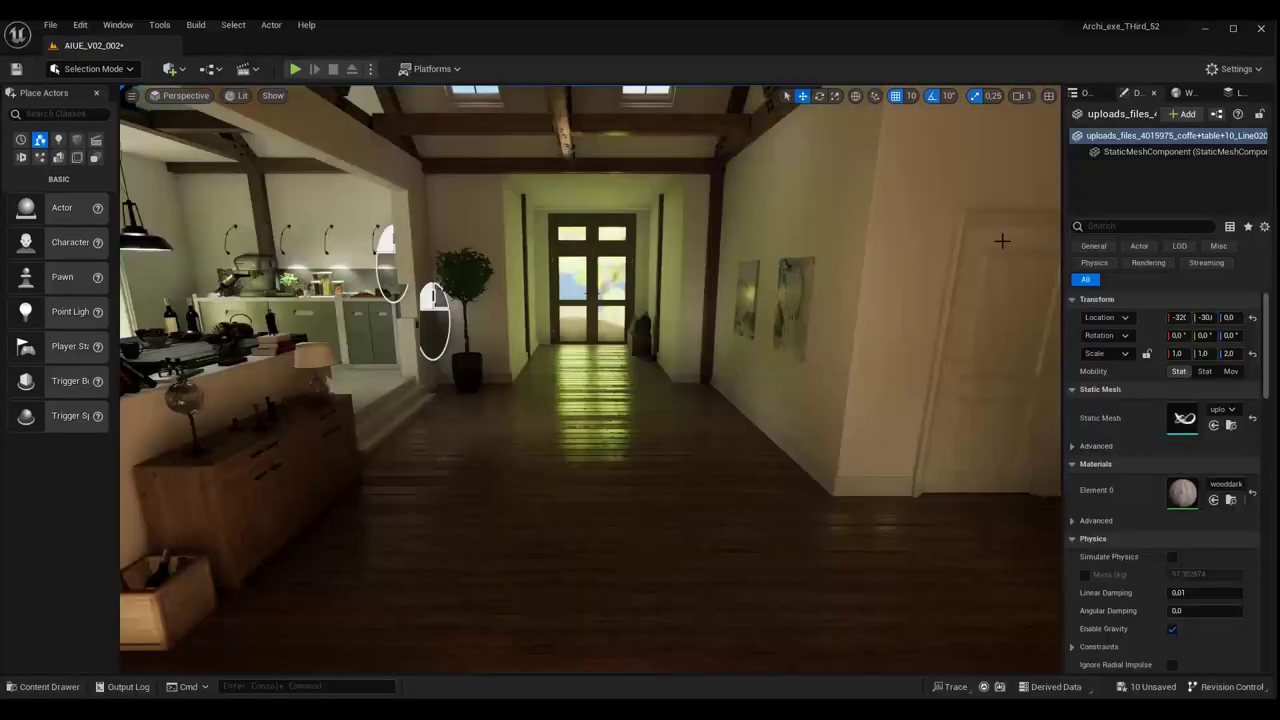
# - Focus on the knot coffee table and orbit until the sofa and window sit behind it
pyautogui.press('f')
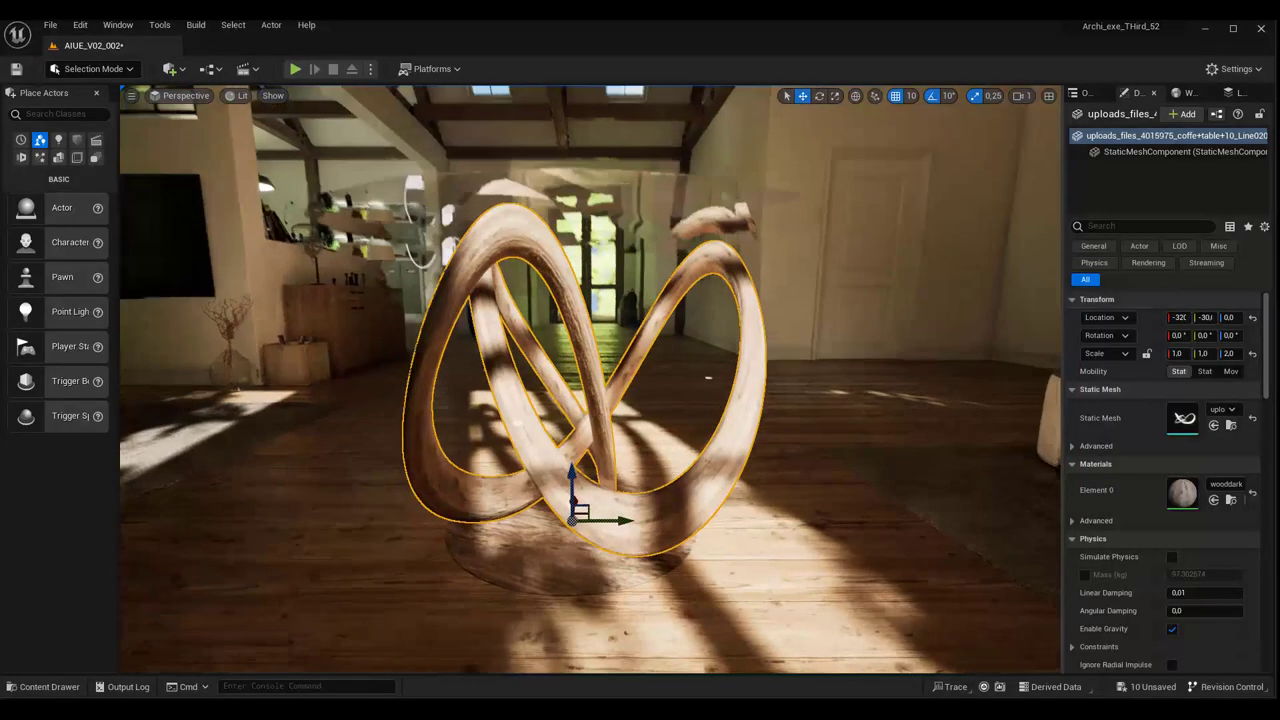
pyautogui.moveTo(590, 380)
pyautogui.keyDown('alt'); pyautogui.mouseDown()
pyautogui.moveTo(700, 380)
pyautogui.moveTo(487, 370)
pyautogui.mouseUp(); pyautogui.keyUp('alt')
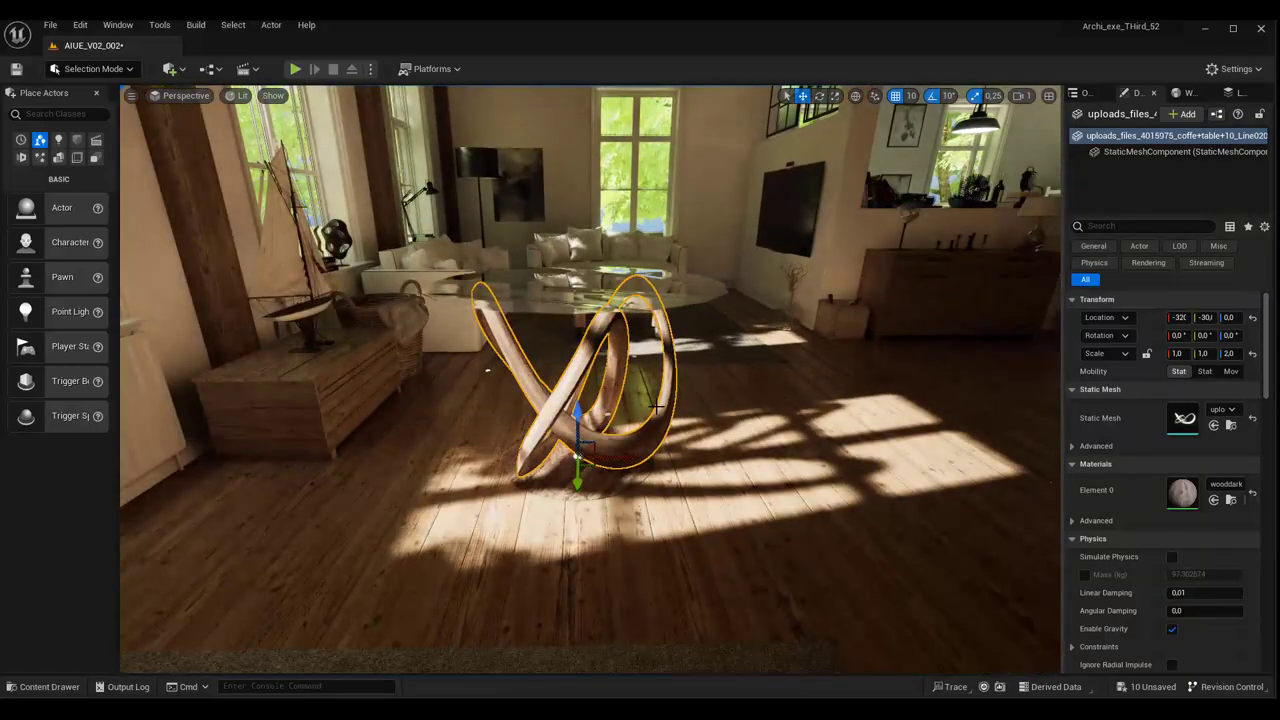
pyautogui.keyDown('alt'); pyautogui.moveTo(657, 406); pyautogui.dragTo(620, 406); pyautogui.keyUp('alt')
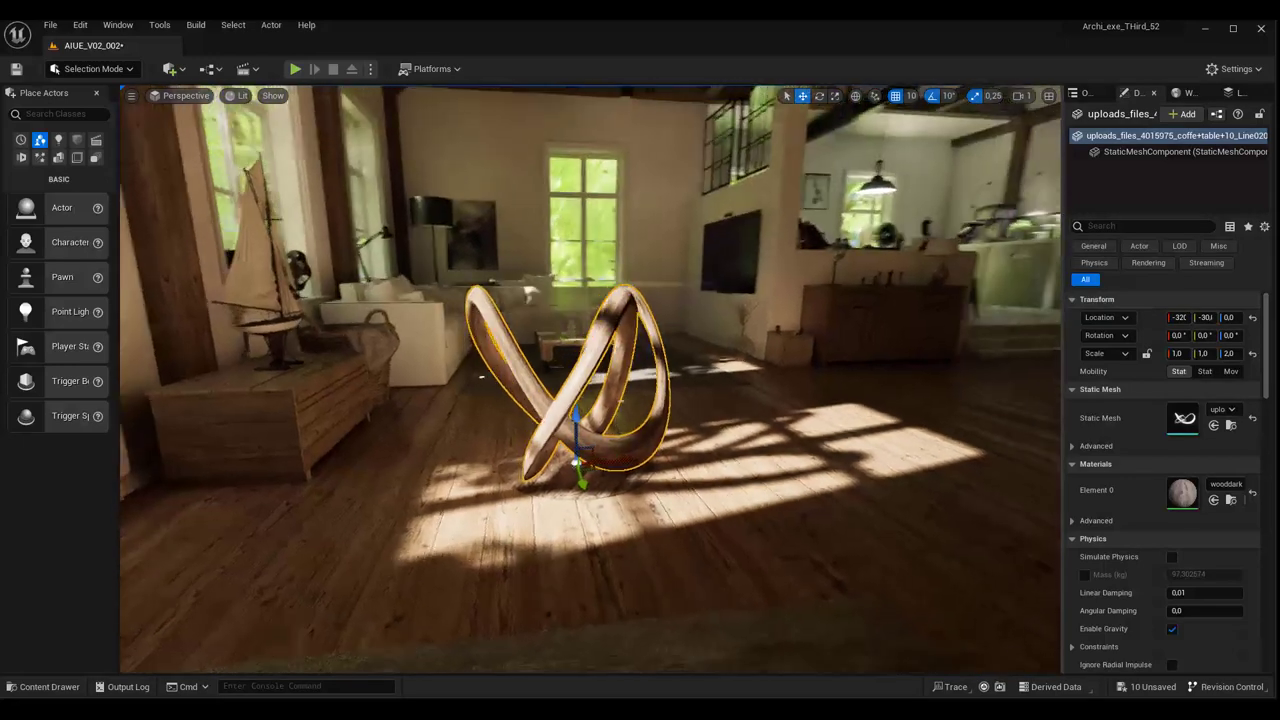
pyautogui.moveTo(484, 372)
pyautogui.keyDown('alt'); pyautogui.mouseDown()
pyautogui.moveTo(475, 392)
pyautogui.moveTo(612, 391)
pyautogui.mouseUp(); pyautogui.keyUp('alt')
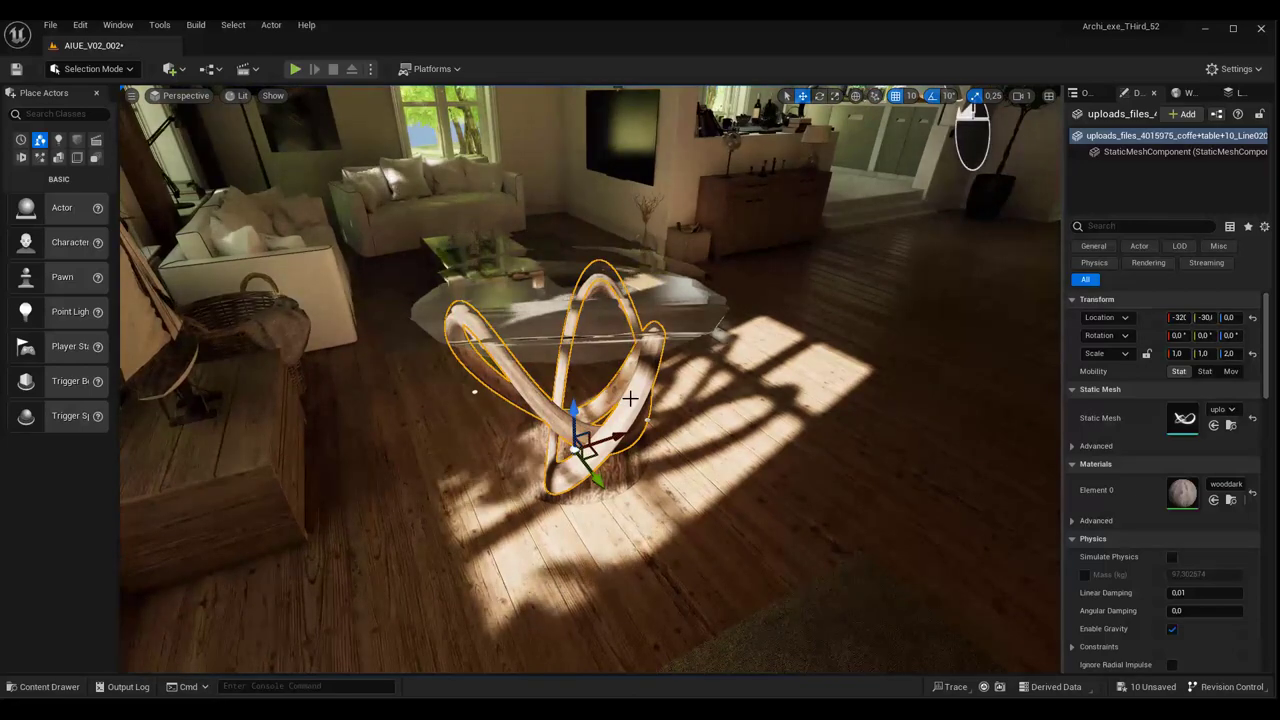
pyautogui.keyDown('alt'); pyautogui.moveTo(630, 398); pyautogui.dragTo(700, 430); pyautogui.keyUp('alt')
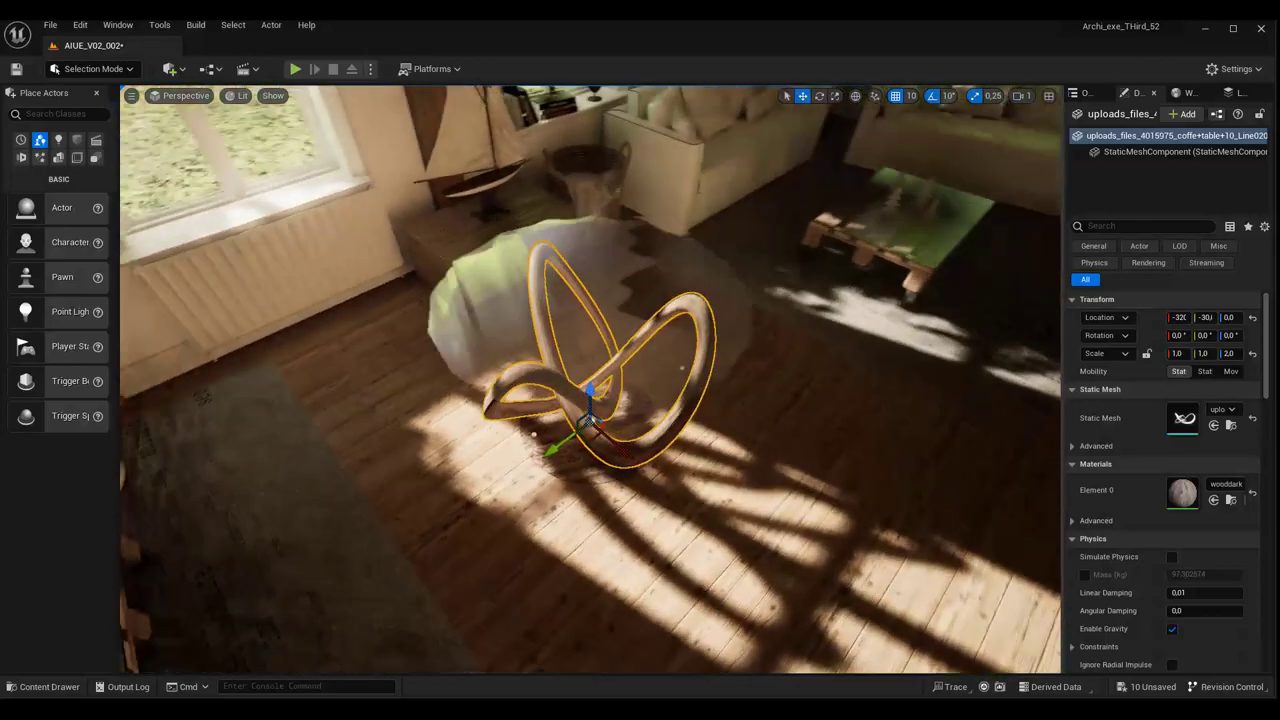
pyautogui.keyDown('alt'); pyautogui.moveTo(600, 400); pyautogui.dragTo(634, 399); pyautogui.keyUp('alt')
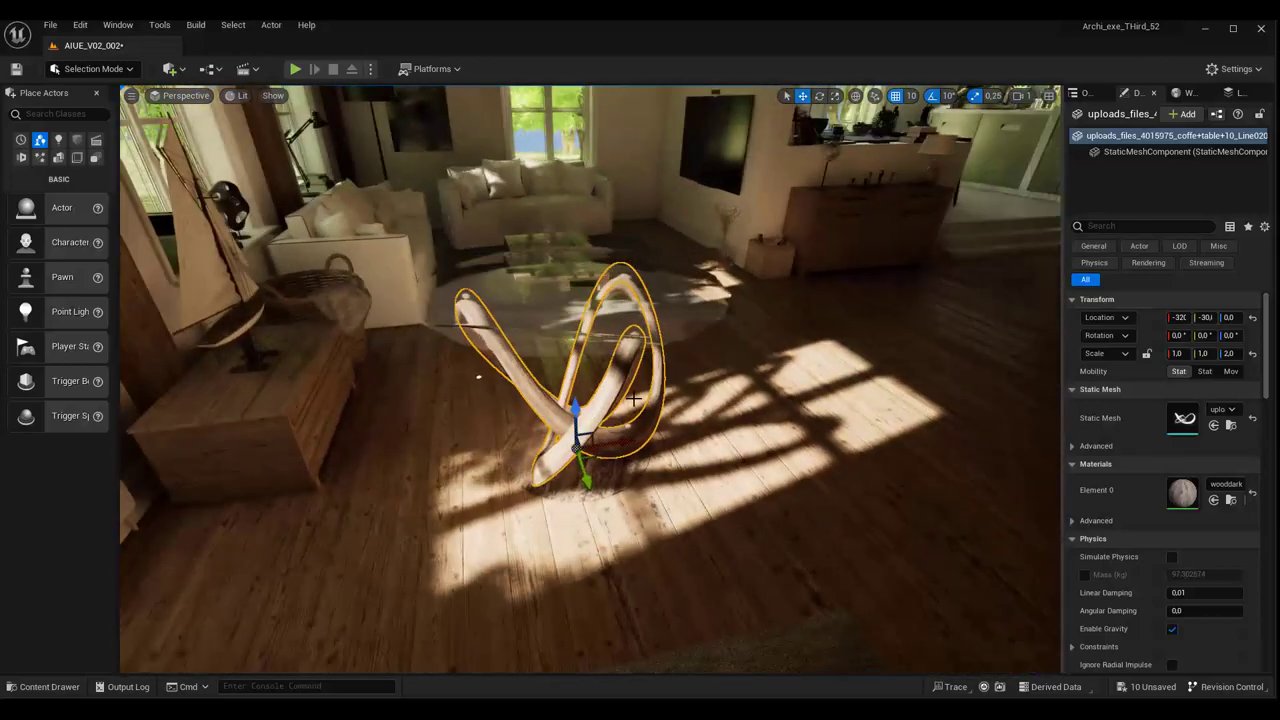
# - Delete DirectionalLight0 through SkyLight0 plus VolumetricCloud0 from the Outliner
pyautogui.click(1088, 93)
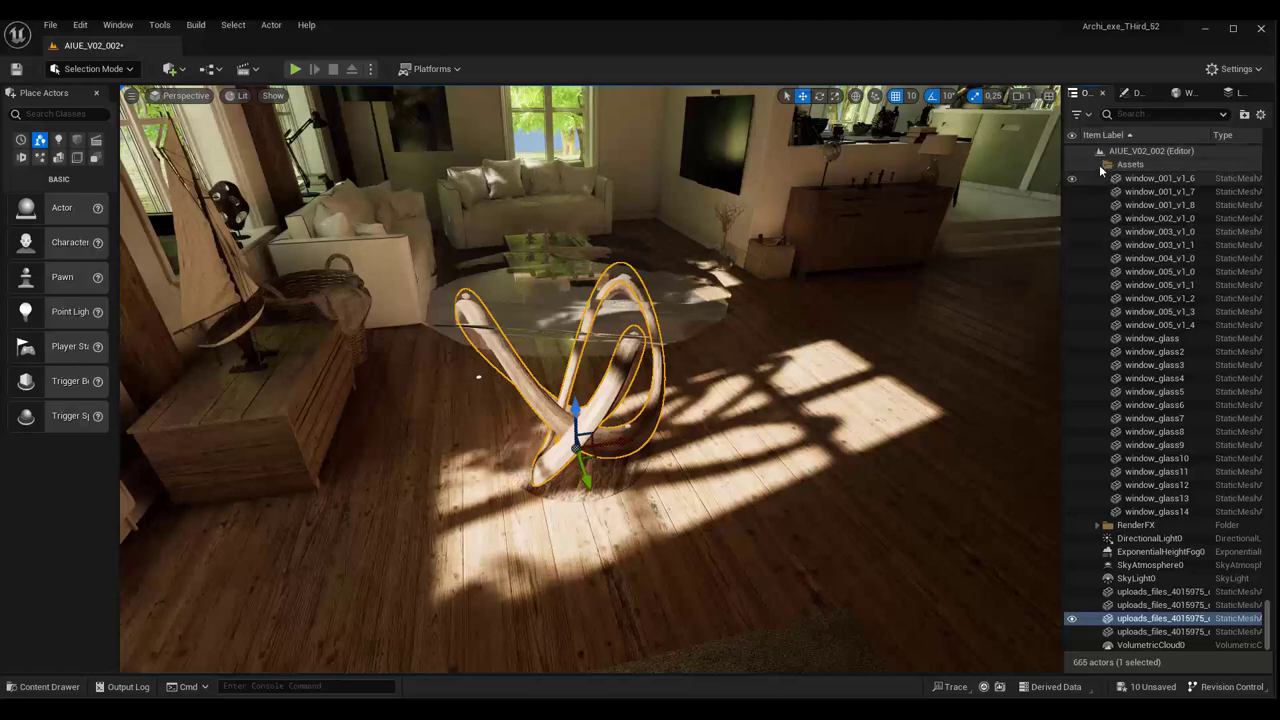
pyautogui.scroll(15, 1105, 166)
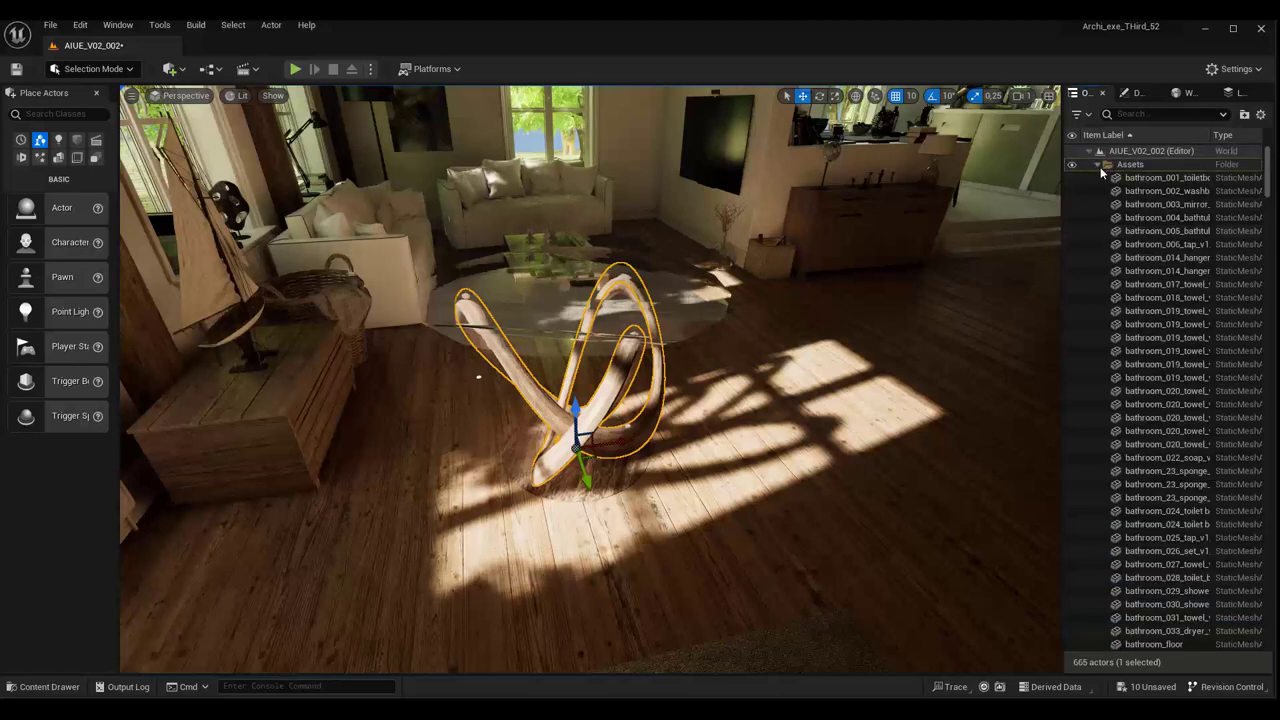
pyautogui.click(1097, 164)
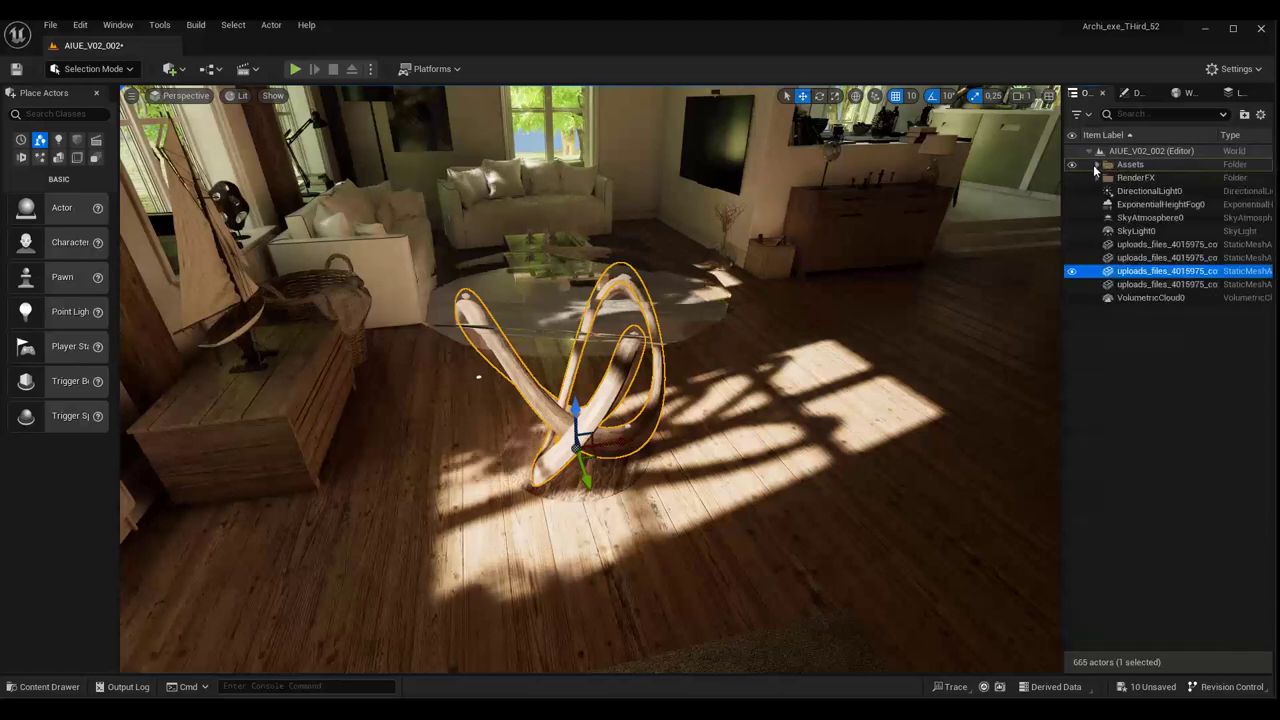
pyautogui.click(1148, 191)
pyautogui.keyDown('shift'); pyautogui.click(1139, 231); pyautogui.keyUp('shift')
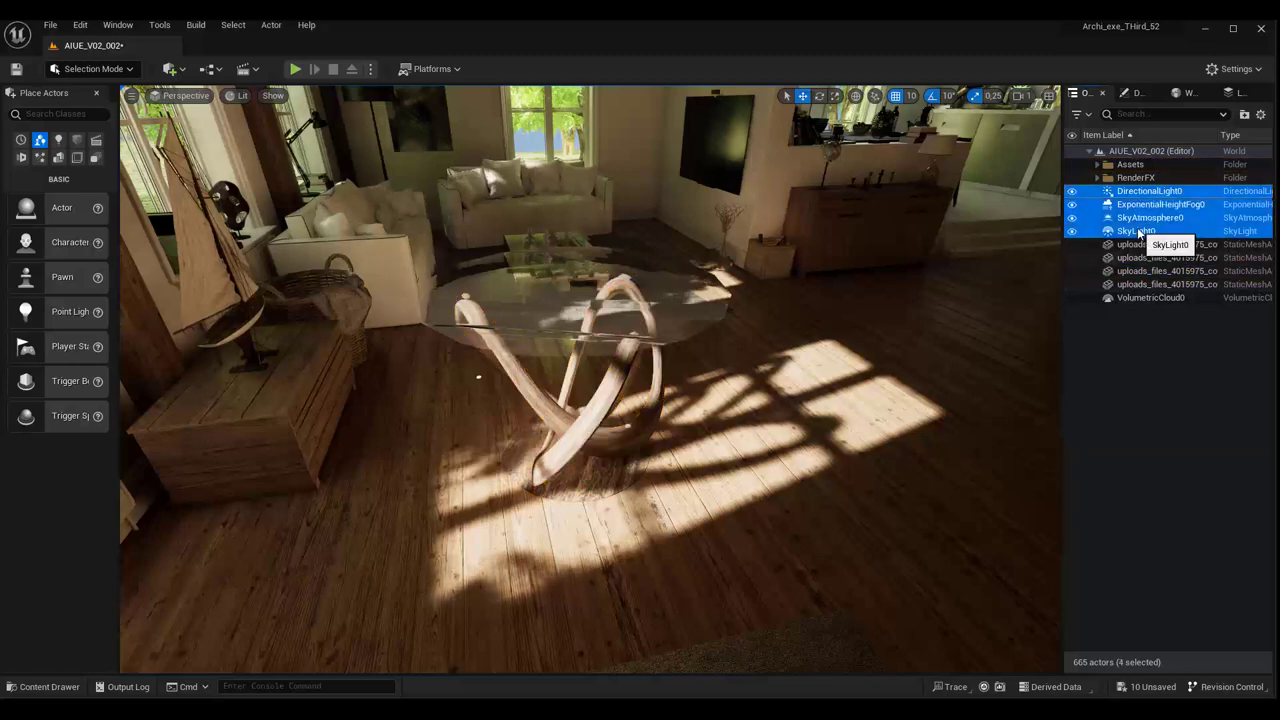
pyautogui.keyDown('ctrl'); pyautogui.click(1172, 299); pyautogui.keyUp('ctrl')
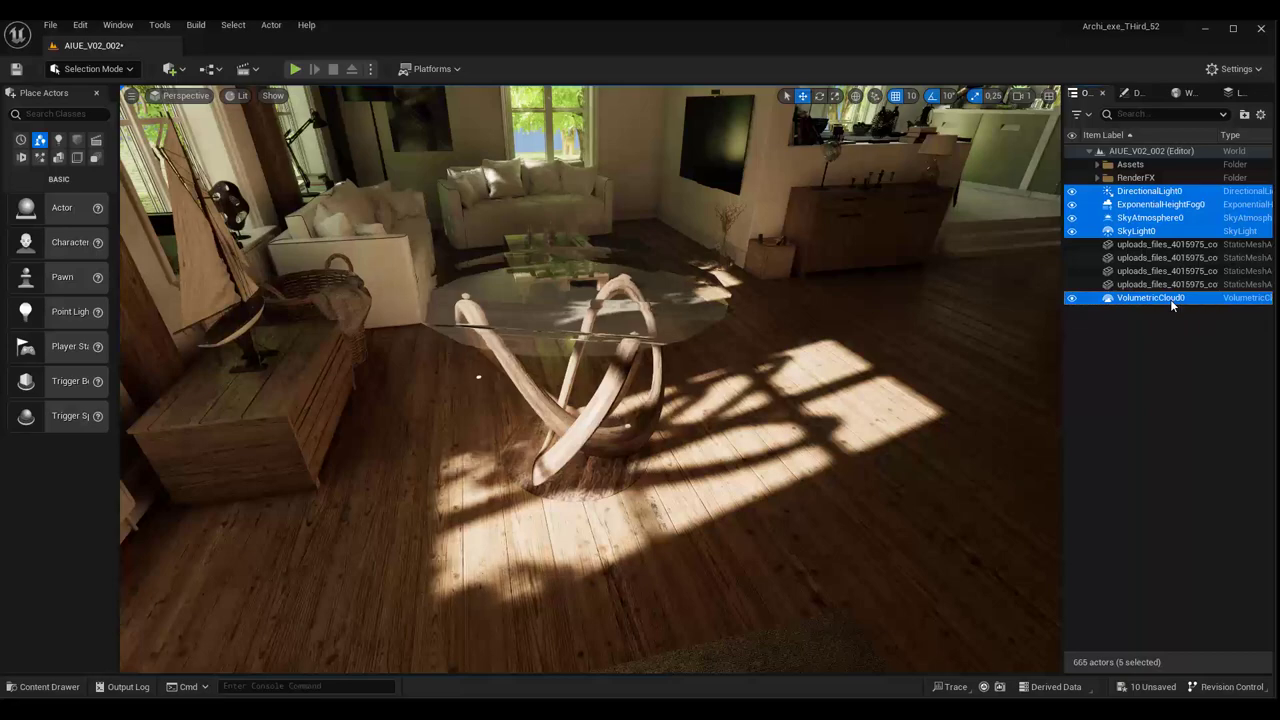
pyautogui.press('Delete')
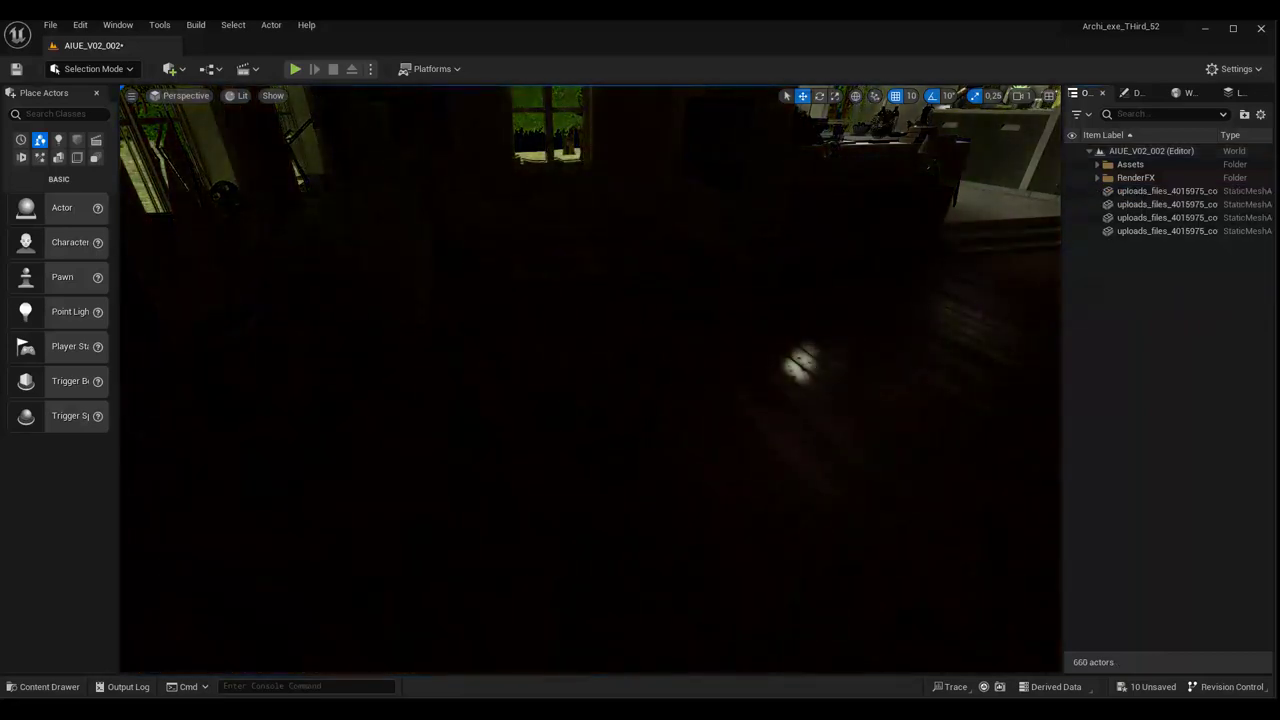
# - Fly outside to view the dark house exterior and turn Game View off
pyautogui.moveTo(517, 361); pyautogui.dragTo(517, 361, button='right')
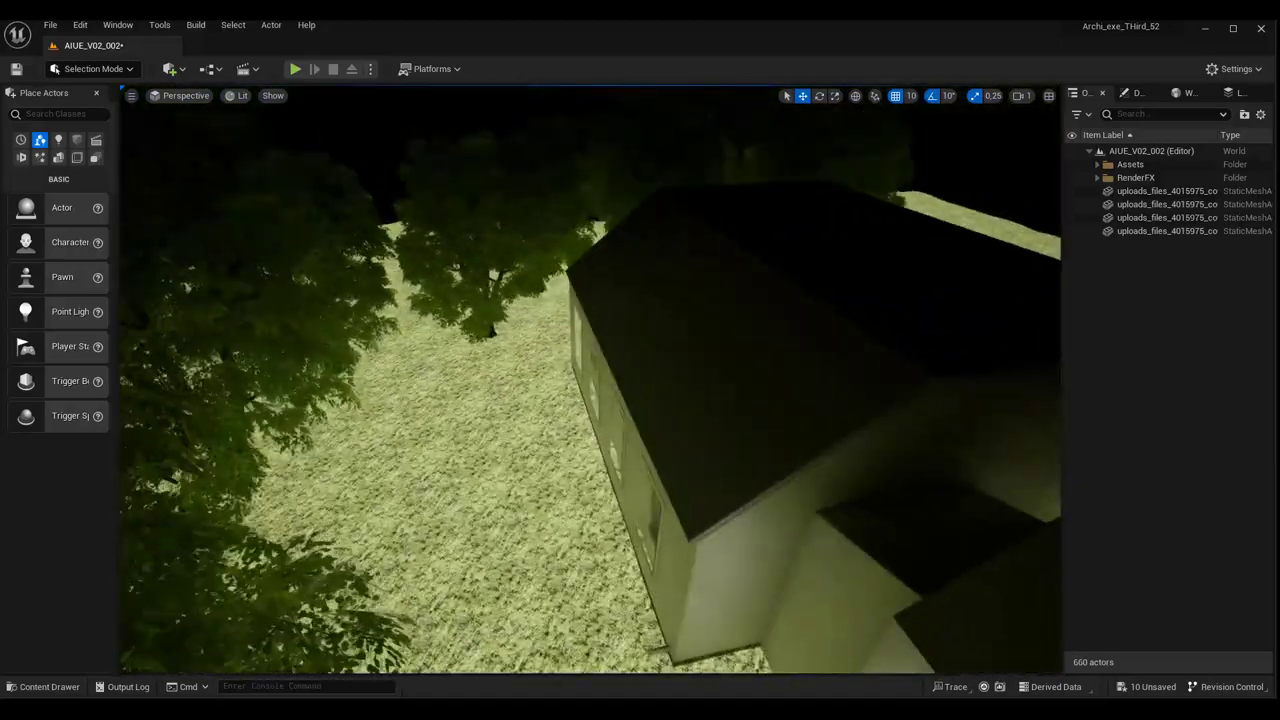
pyautogui.moveTo(662, 390); pyautogui.dragTo(662, 390, button='right')
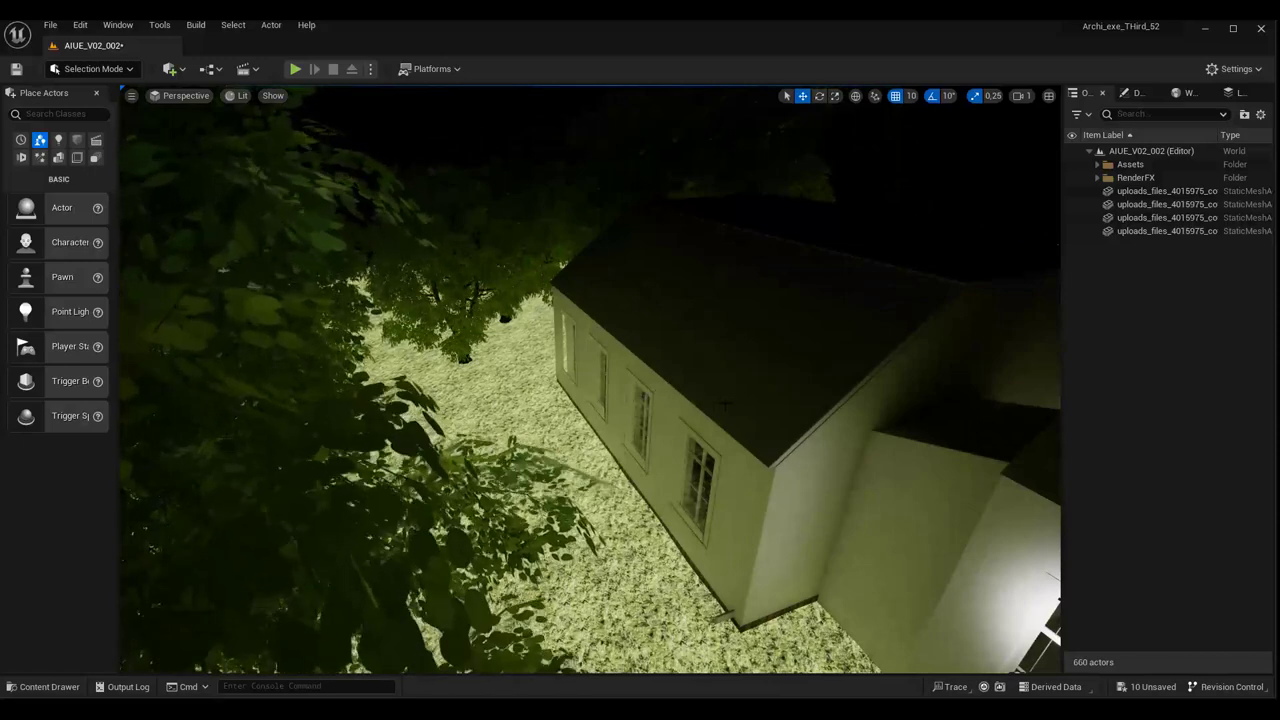
pyautogui.moveTo(741, 422); pyautogui.dragTo(697, 418, button='right')
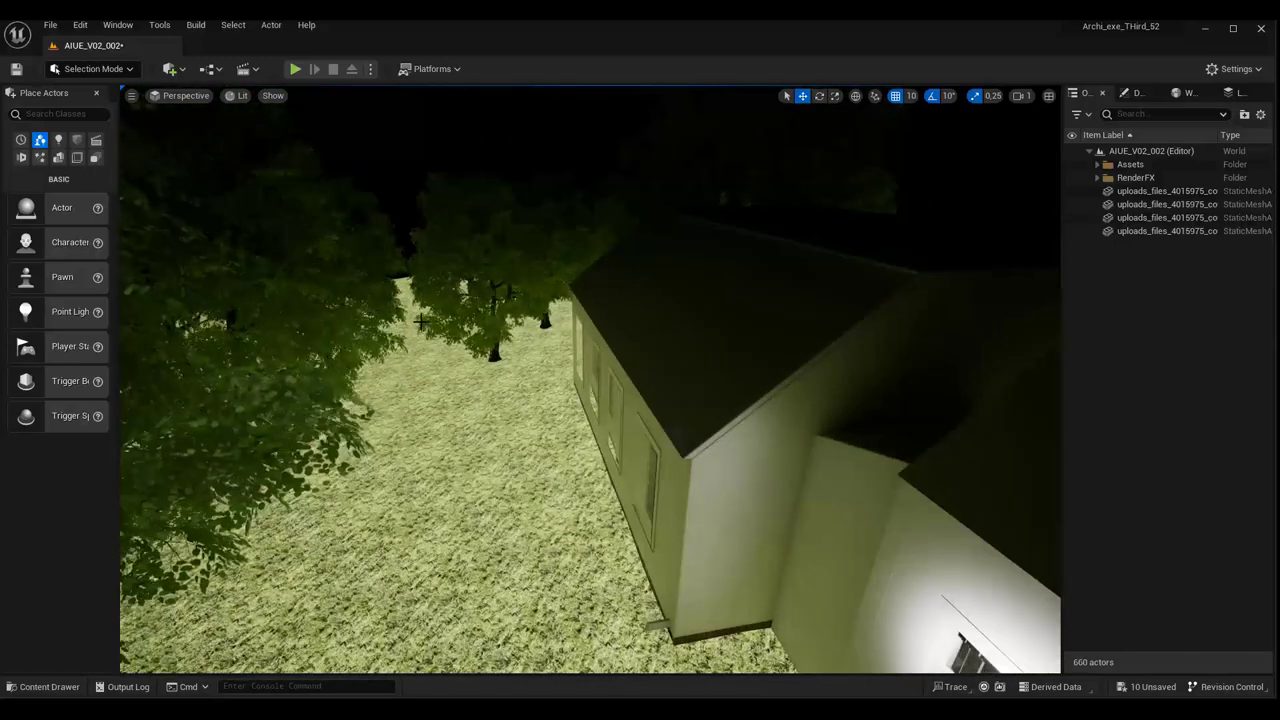
pyautogui.click(164, 97)
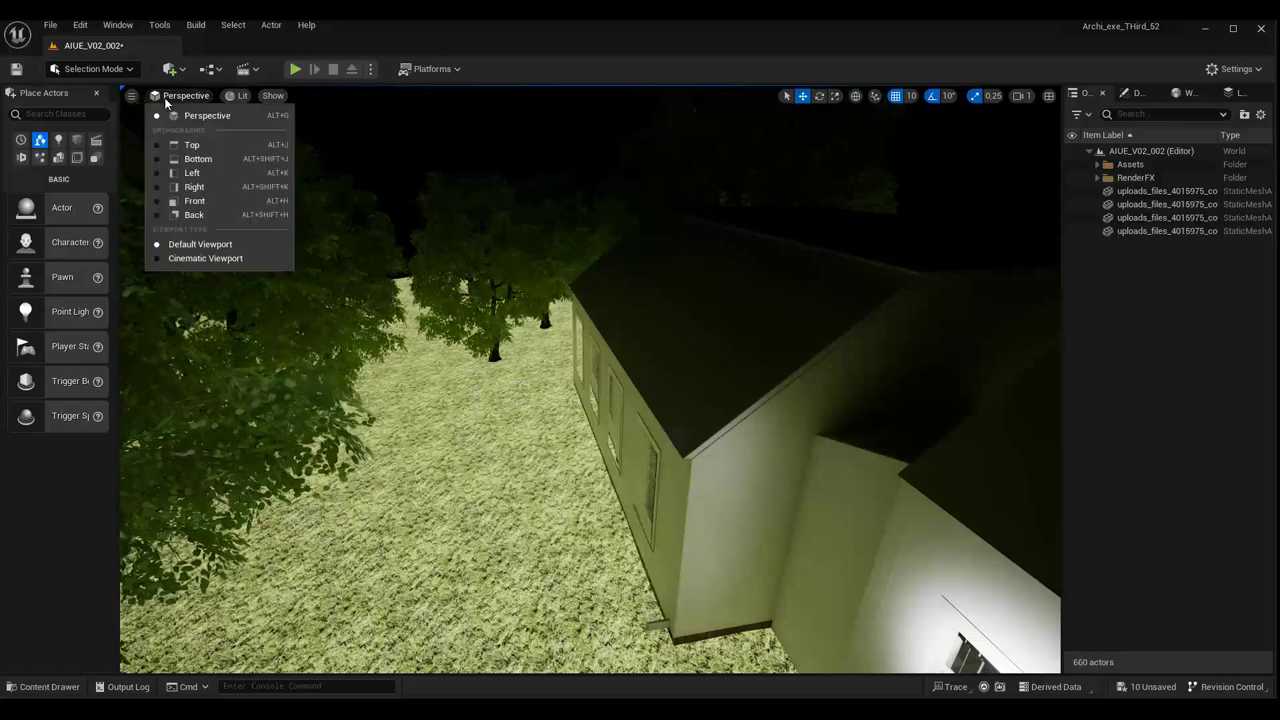
pyautogui.click(134, 101)
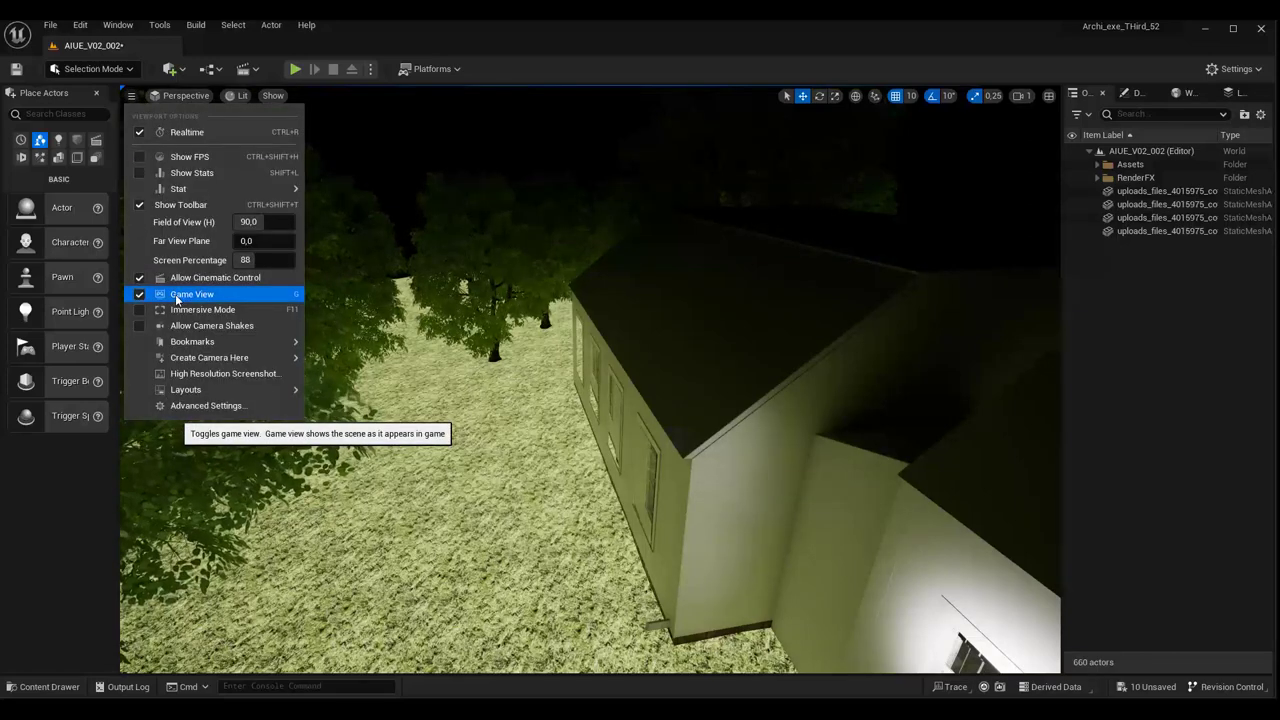
pyautogui.click(176, 297)
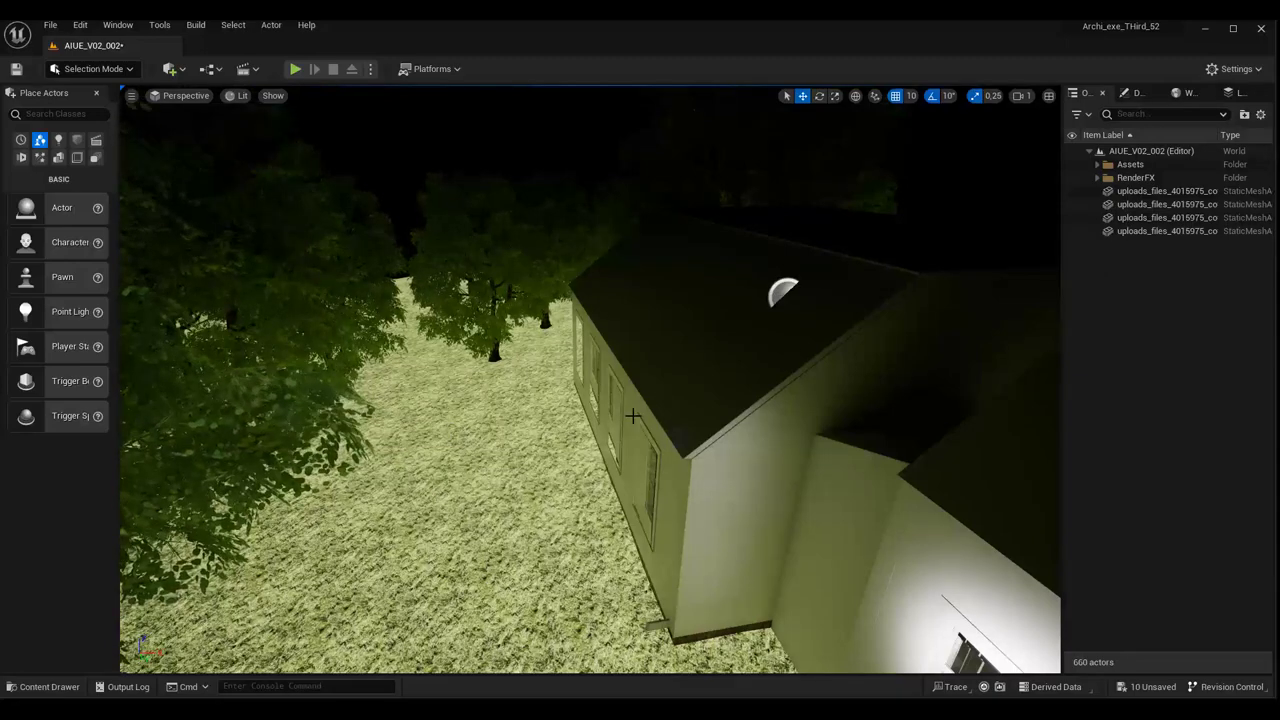
# - Select the sphere reflection capture and SpotLight16 in the room to inspect them
pyautogui.moveTo(631, 417); pyautogui.dragTo(631, 417, button='right')
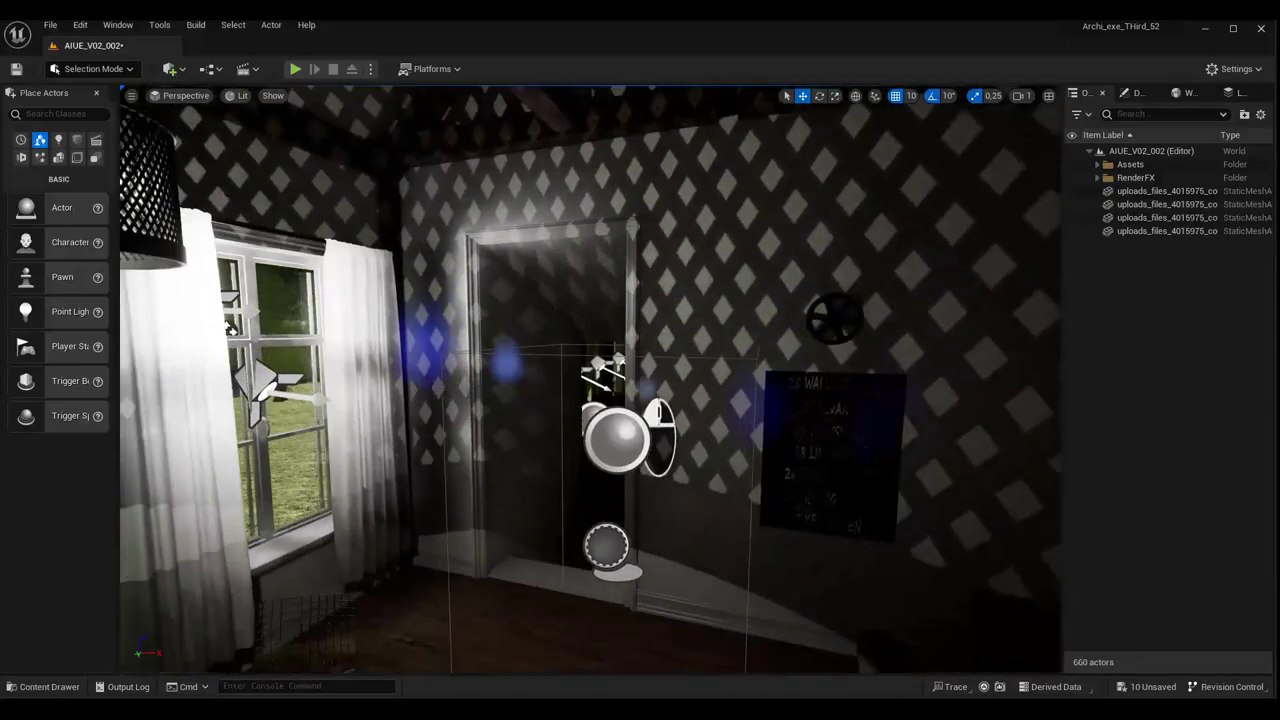
pyautogui.click(619, 450)
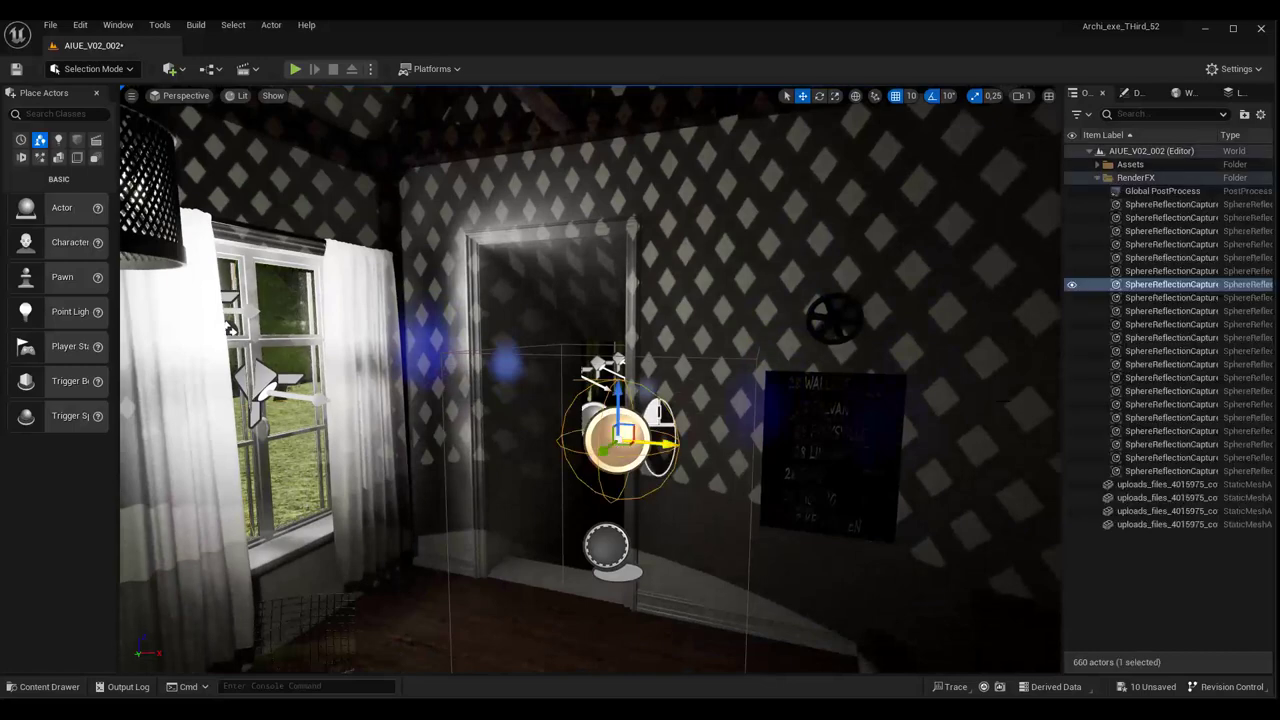
pyautogui.click(264, 388)
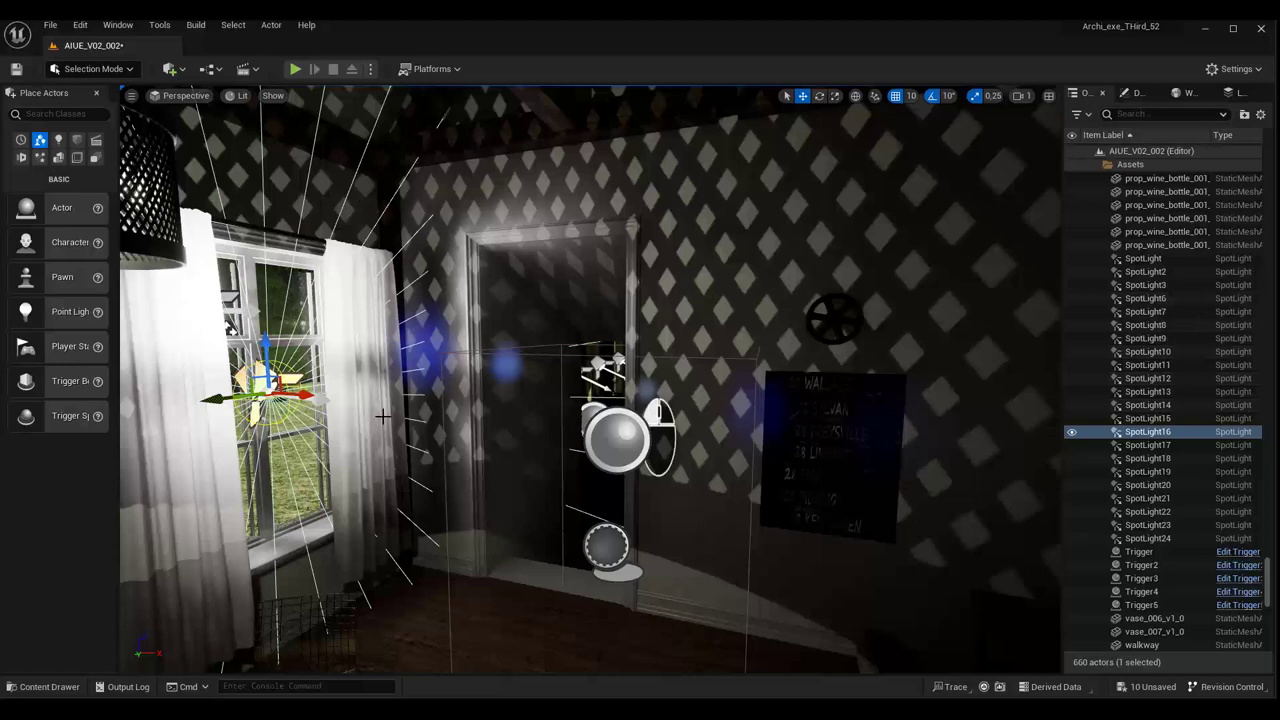
# - Turn Game View back on and fly out to the night-lit house exterior
pyautogui.click(131, 96)
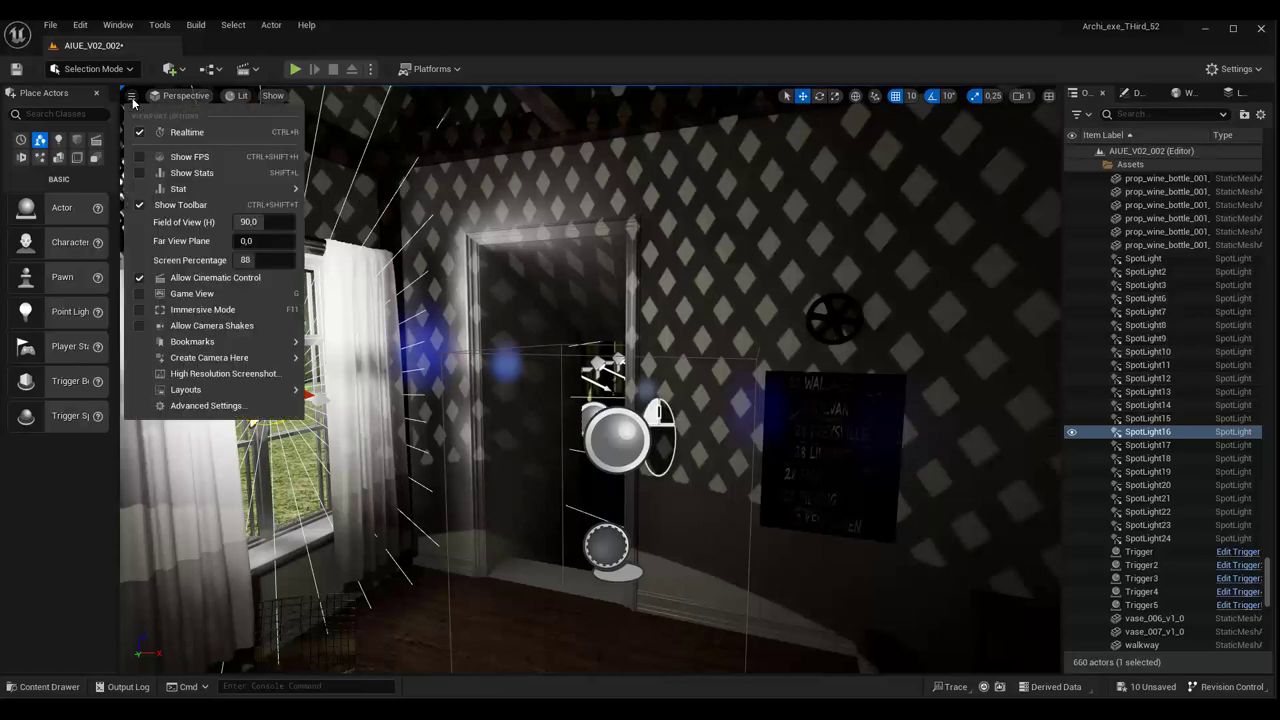
pyautogui.click(185, 293)
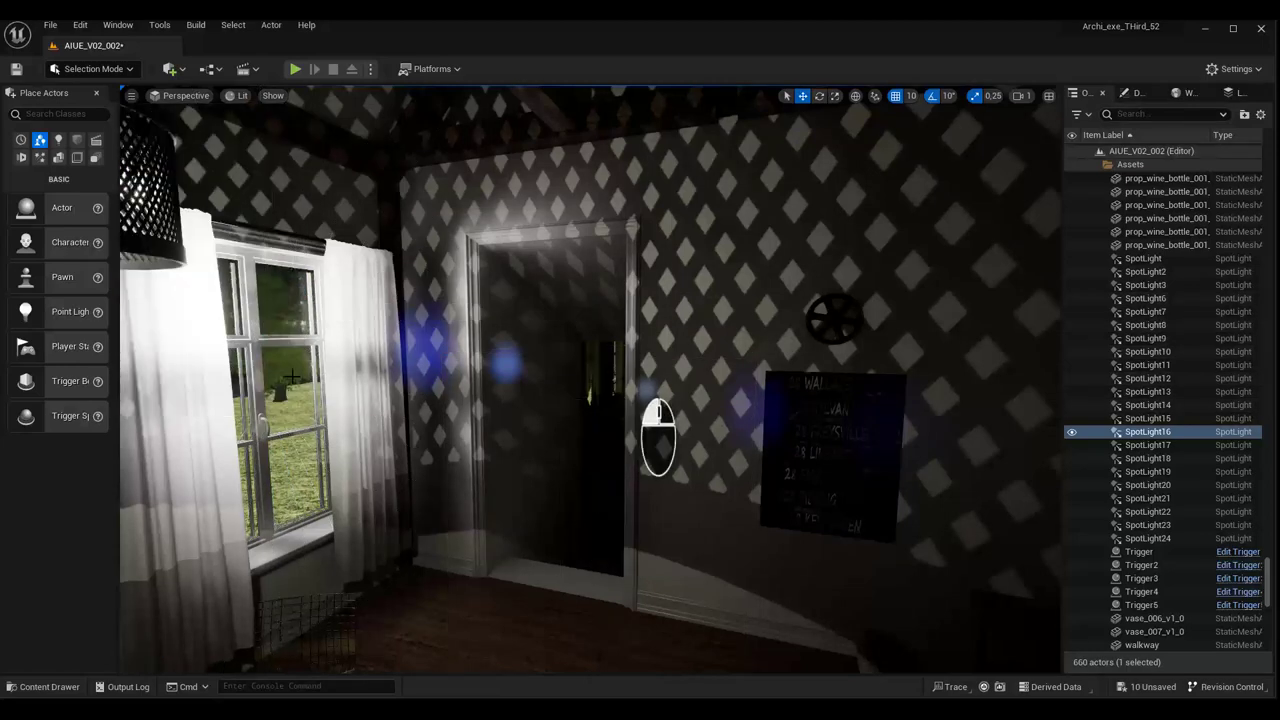
pyautogui.moveTo(658, 438); pyautogui.dragTo(705, 465, button='right')
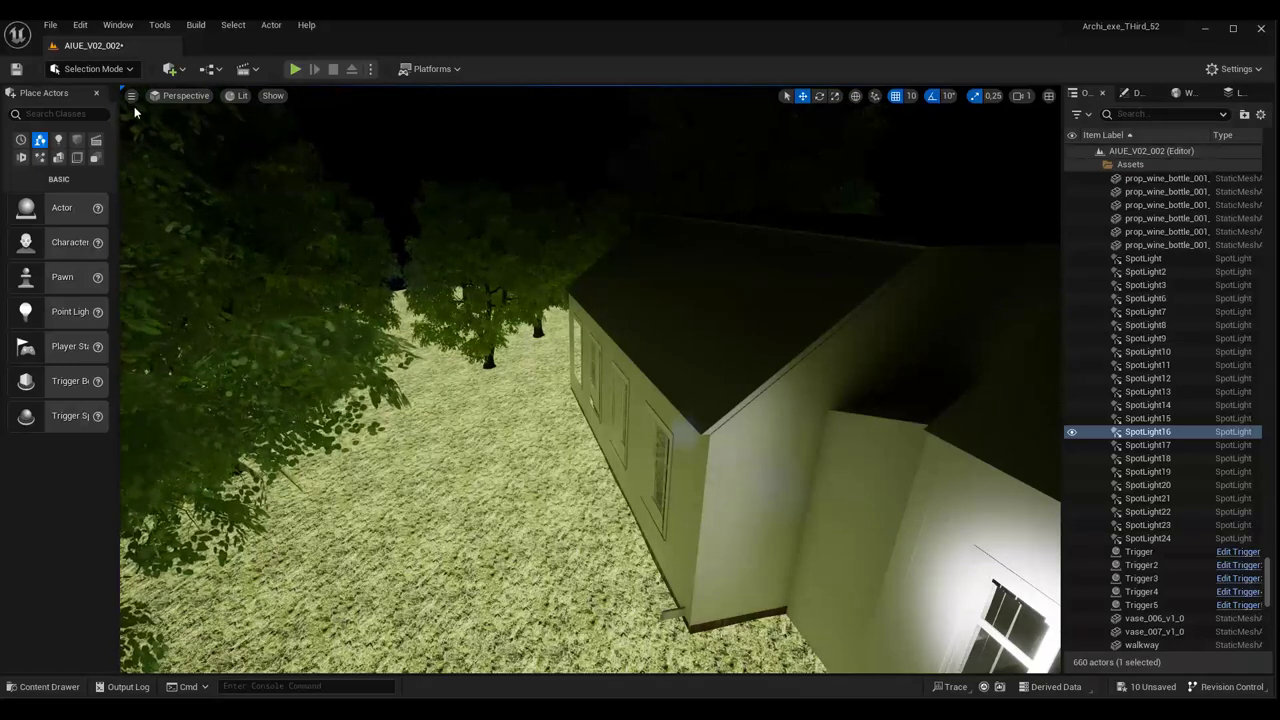
# - Open Project Settings from the Edit menu and scroll down the category list
pyautogui.click(86, 26)
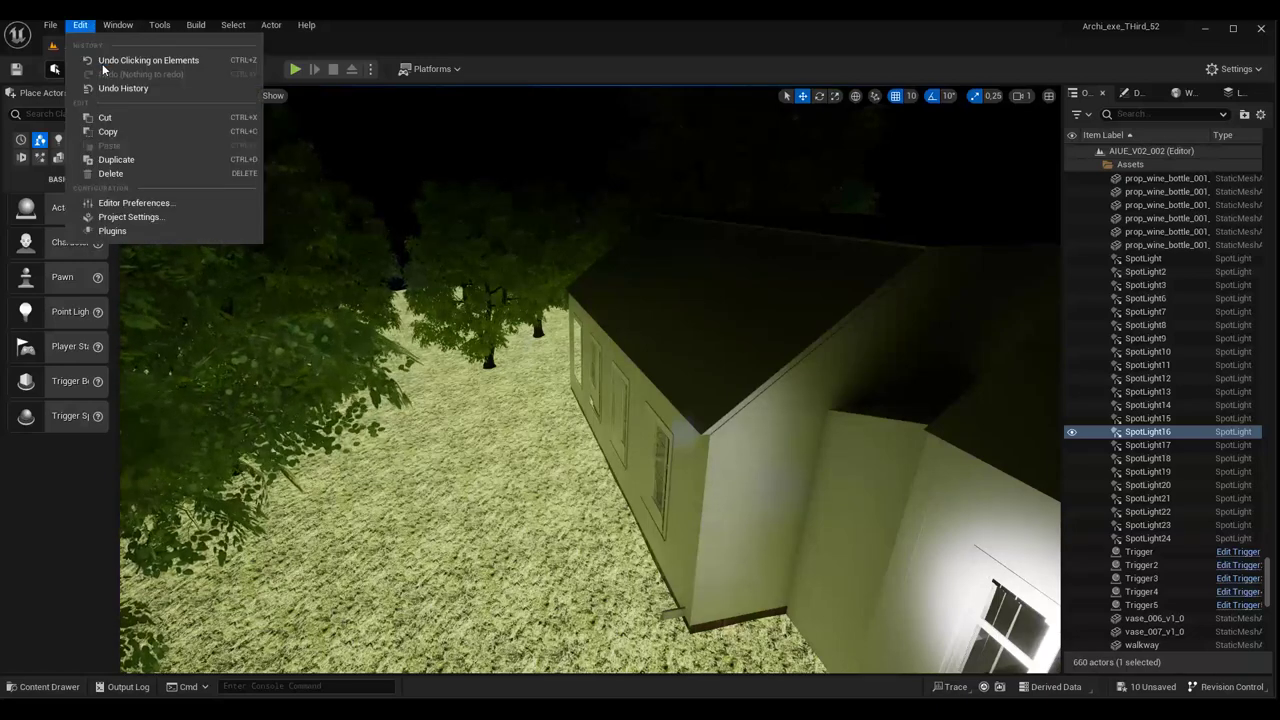
pyautogui.click(137, 222)
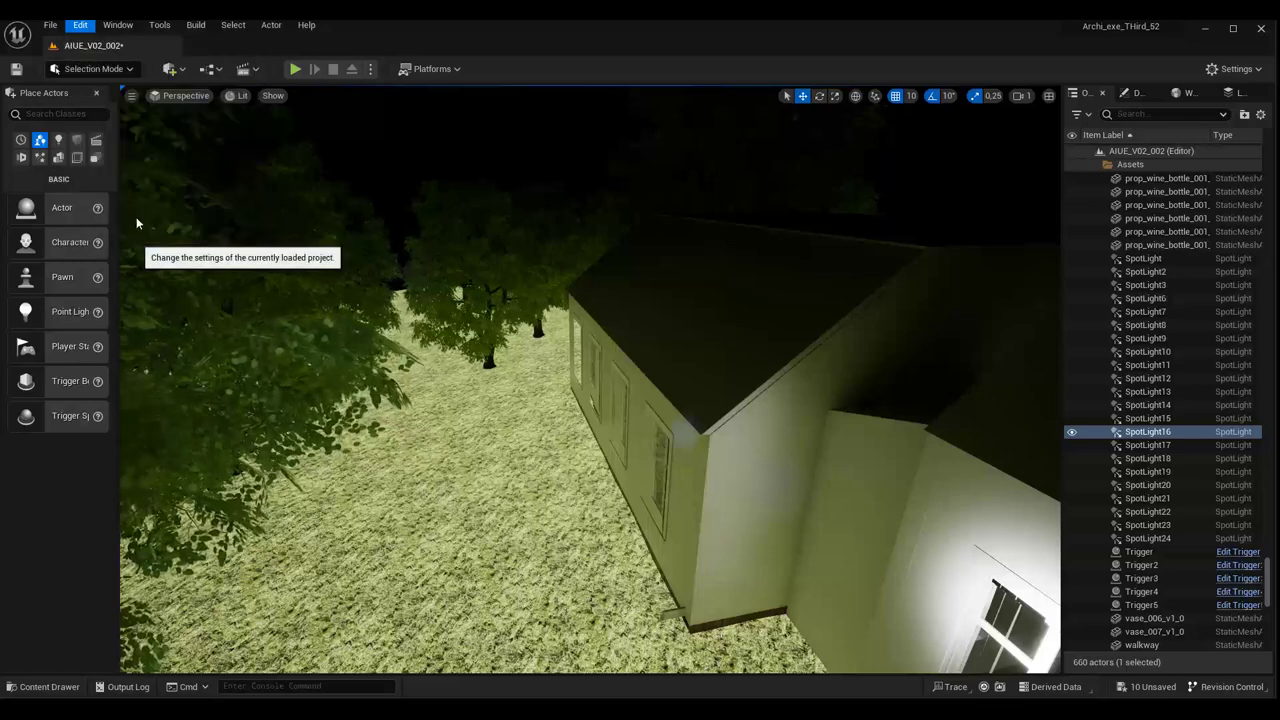
pyautogui.scroll(-1, 335, 374)
pyautogui.scroll(-3, 335, 374)
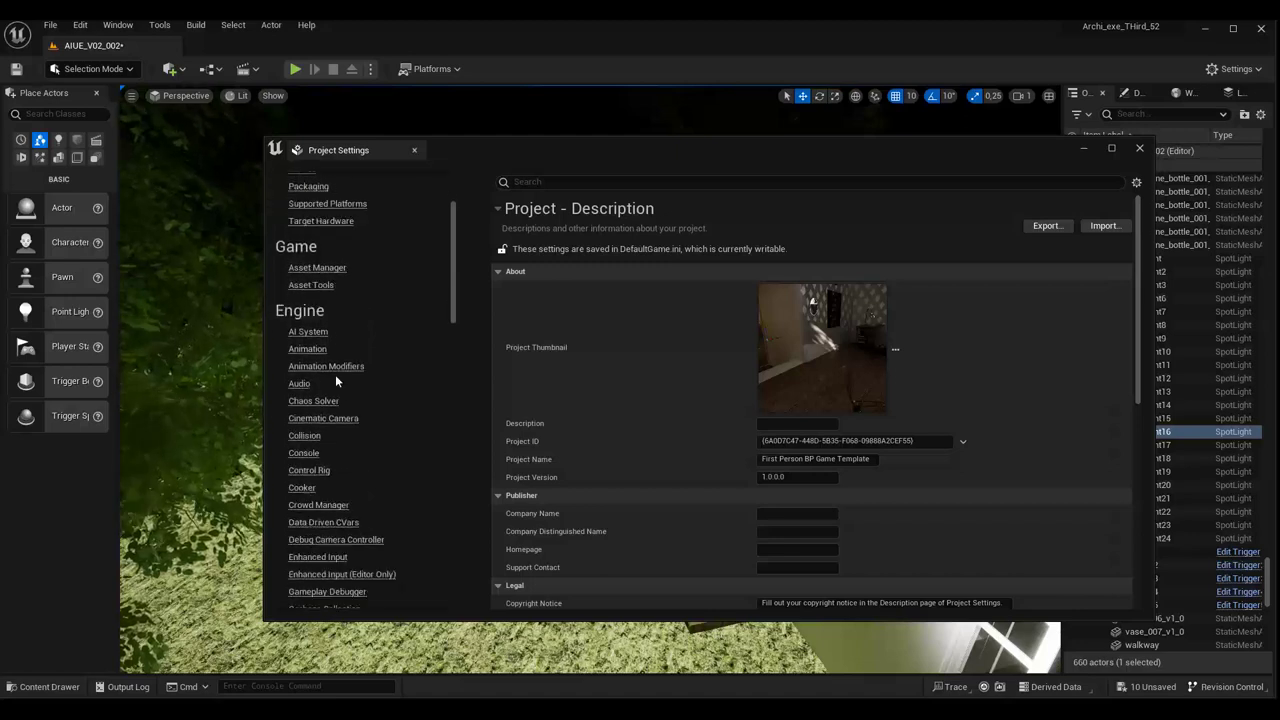
pyautogui.scroll(-3, 335, 373)
pyautogui.scroll(-2, 335, 372)
pyautogui.scroll(-2, 335, 372)
pyautogui.scroll(-2, 335, 372)
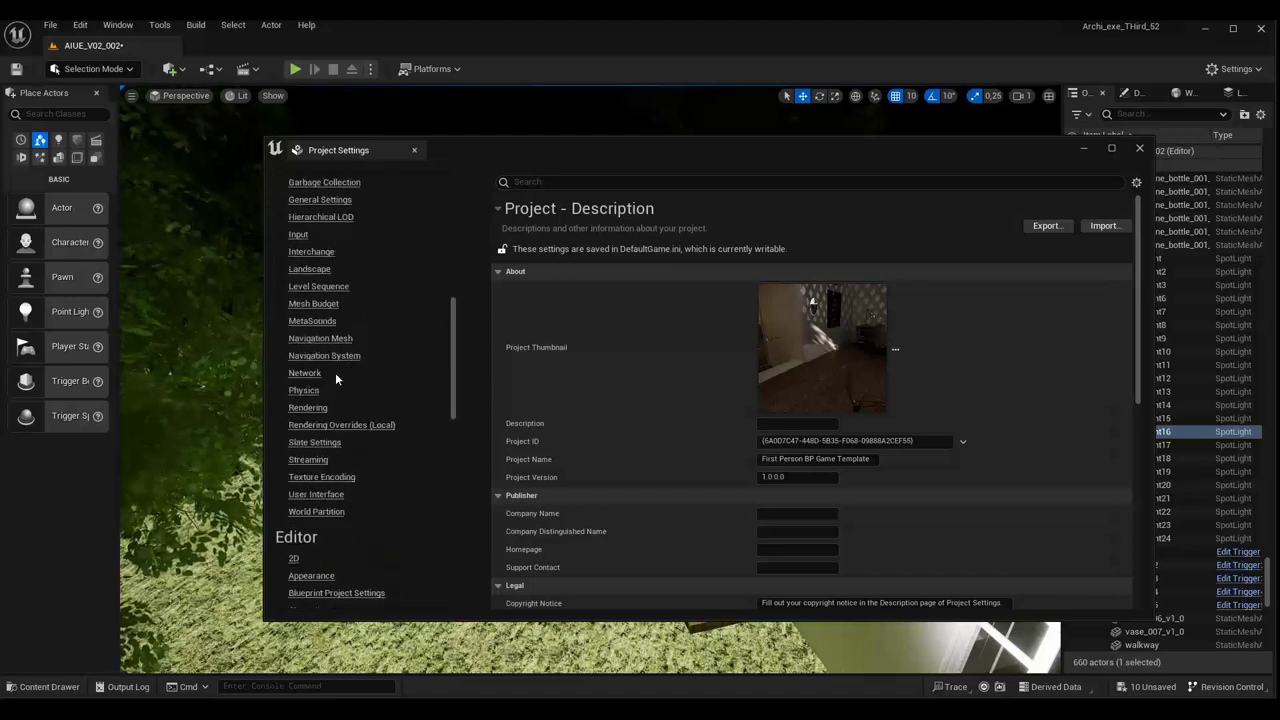
# - Show Engine - Rendering, scroll to the Lumen Global Illumination and Reflections settings, and shift the window left
pyautogui.click(310, 408)
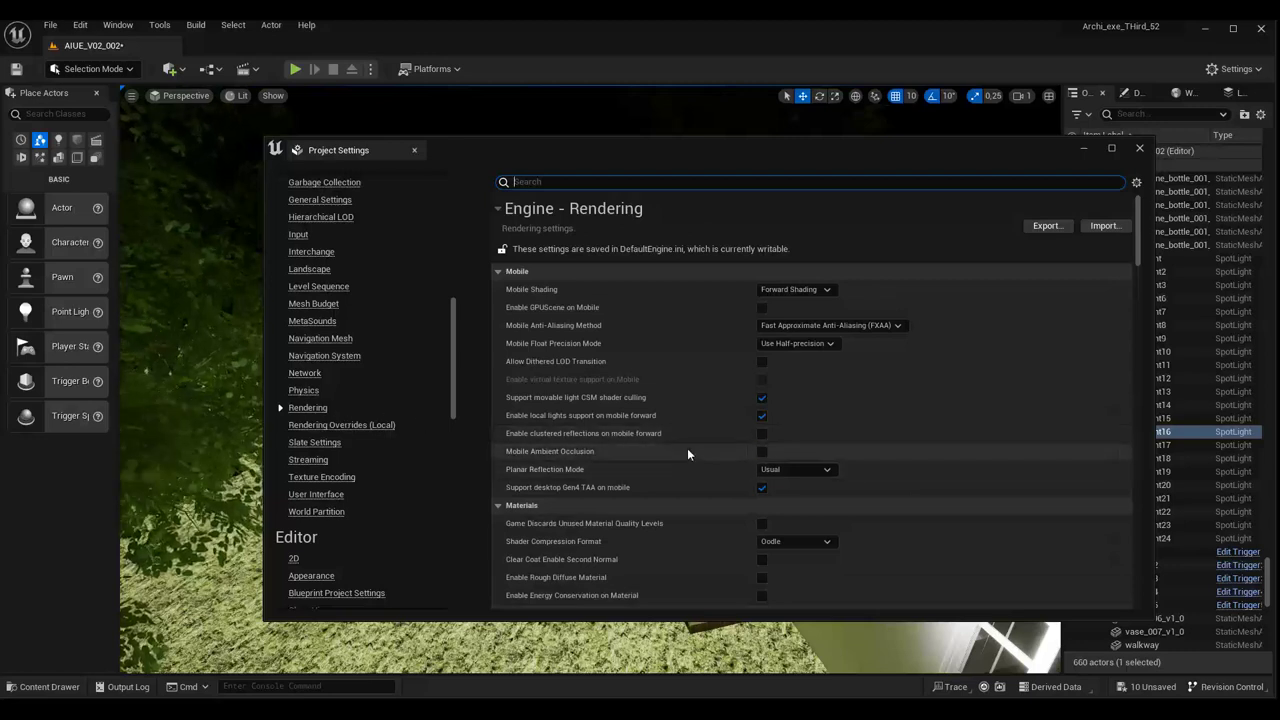
pyautogui.scroll(-3, 687, 449)
pyautogui.scroll(-2, 684, 444)
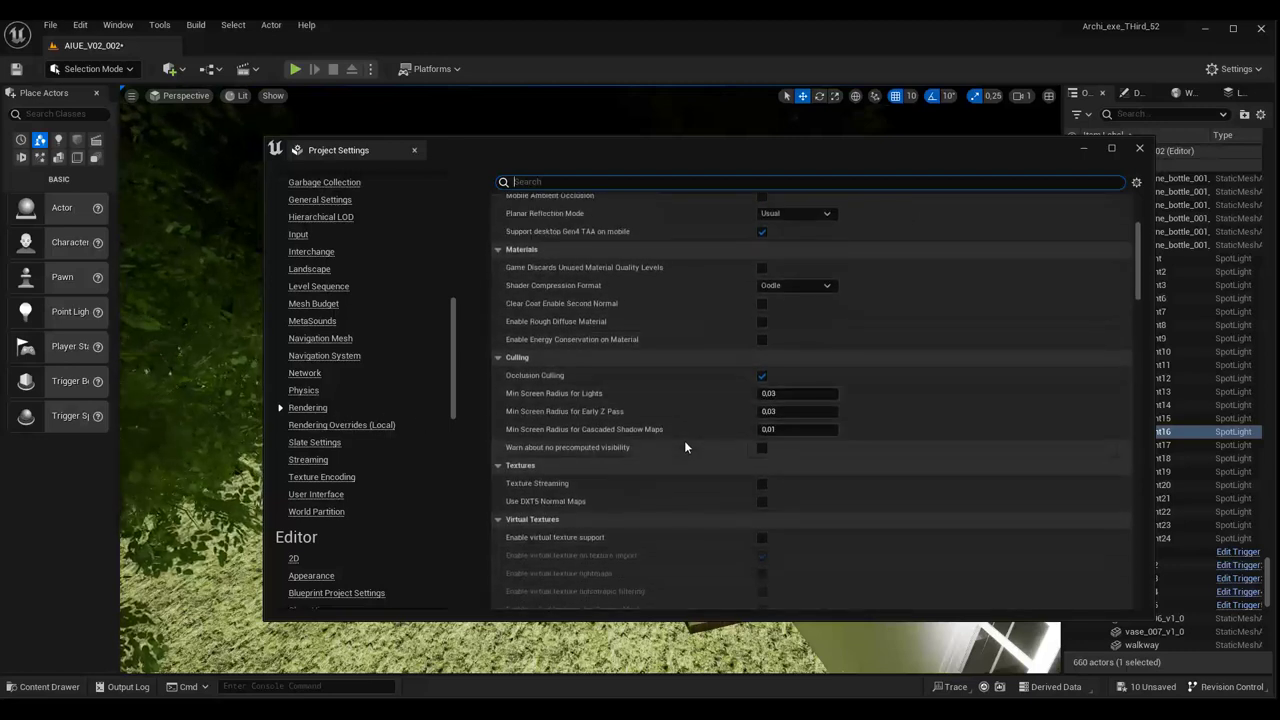
pyautogui.scroll(-2, 684, 440)
pyautogui.scroll(-1, 684, 439)
pyautogui.scroll(-2, 684, 438)
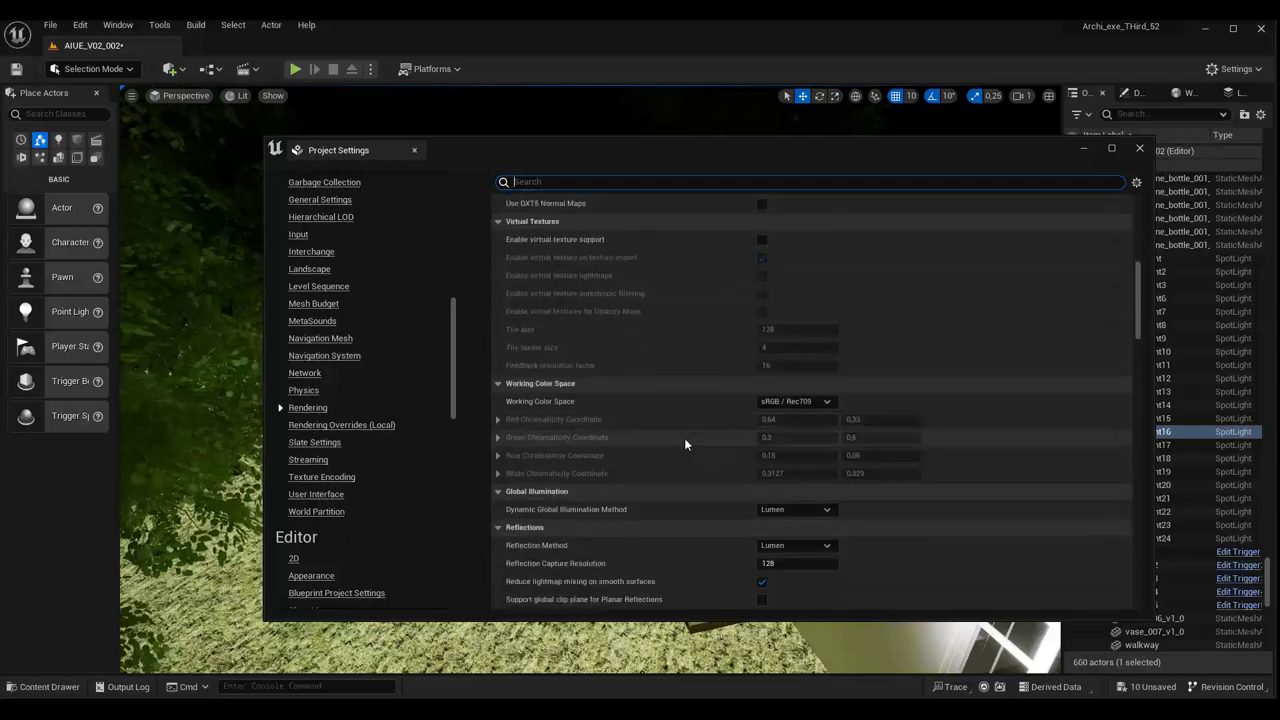
pyautogui.scroll(-1, 684, 438)
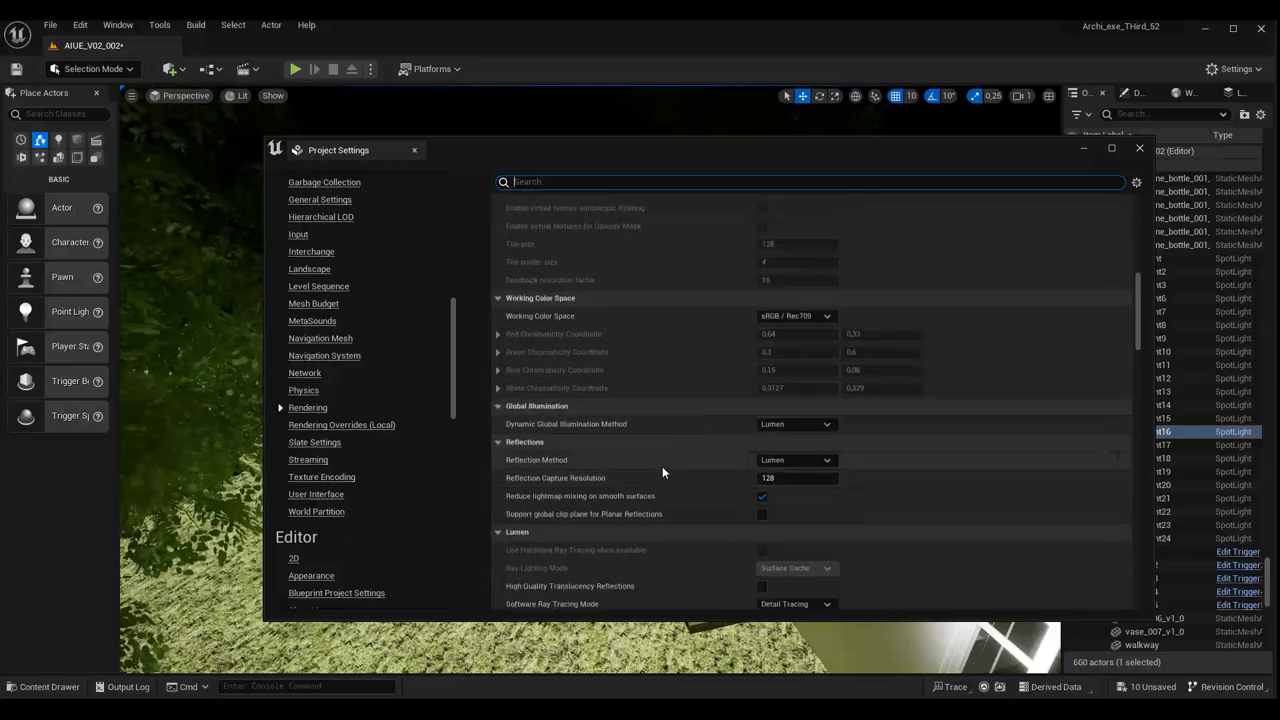
pyautogui.moveTo(720, 147); pyautogui.dragTo(610, 132)
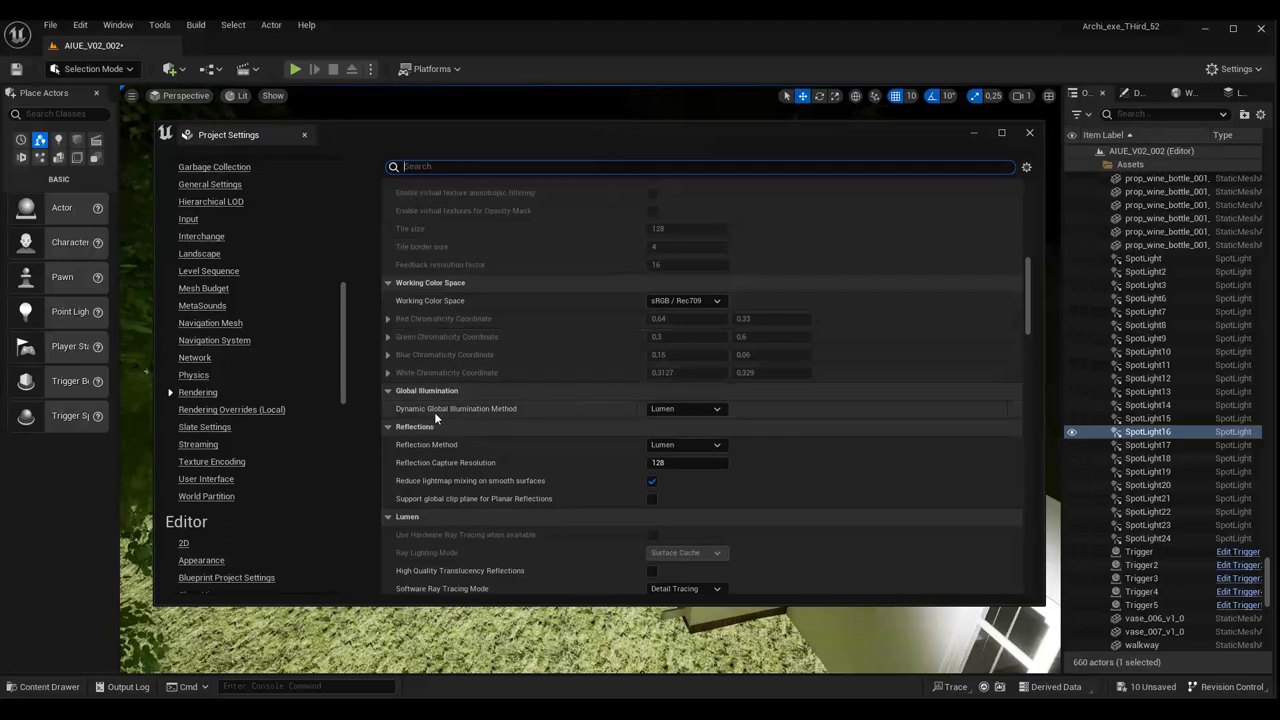
pyautogui.click(662, 408)
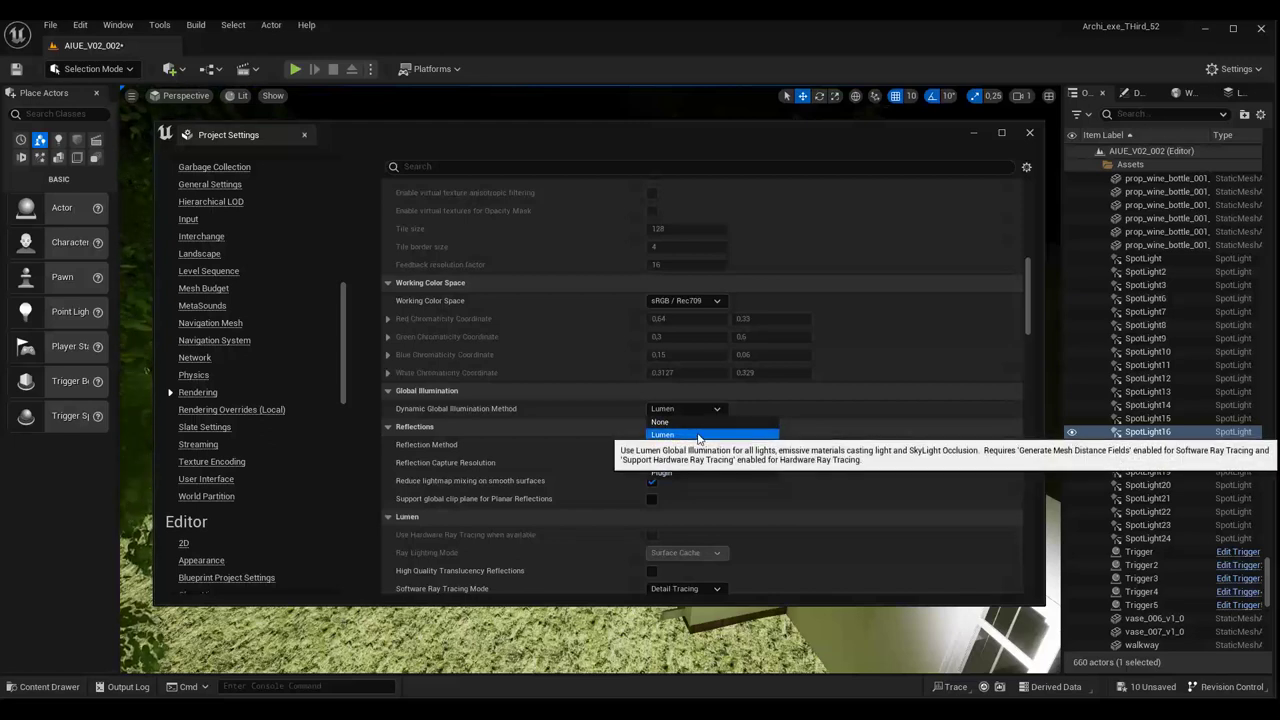
pyautogui.click(695, 436)
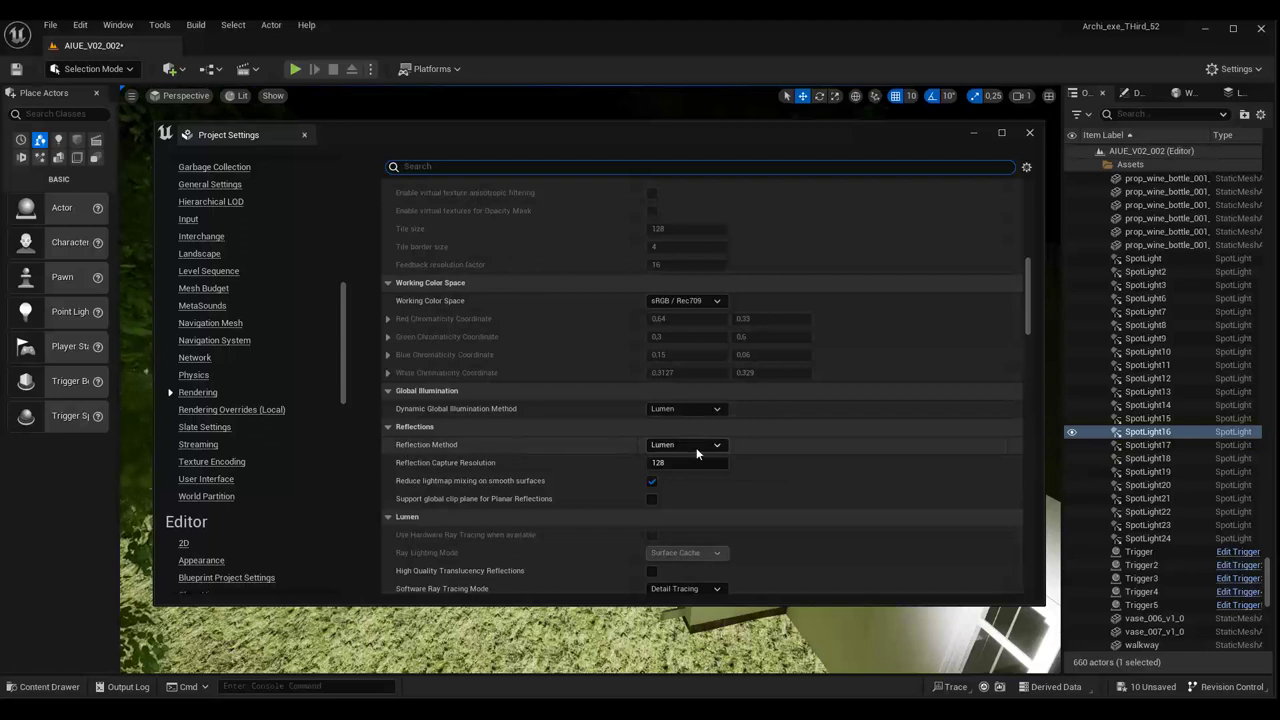
pyautogui.click(696, 446)
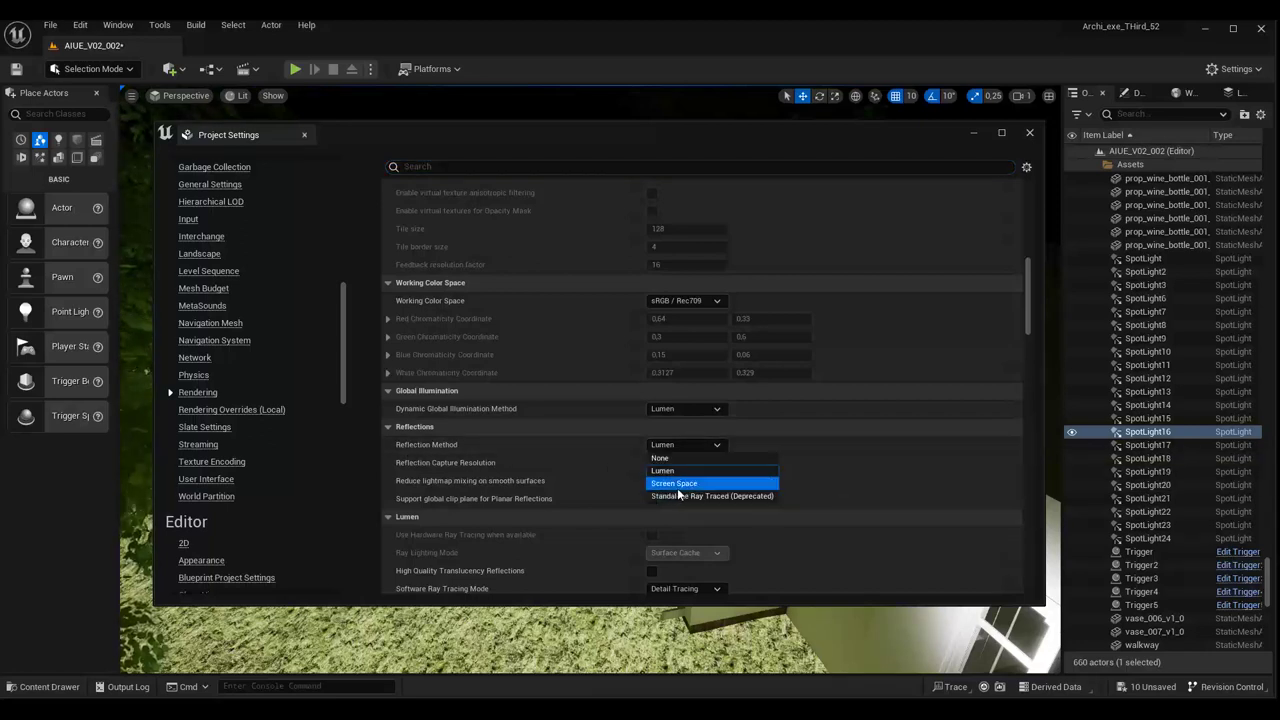
pyautogui.click(757, 447)
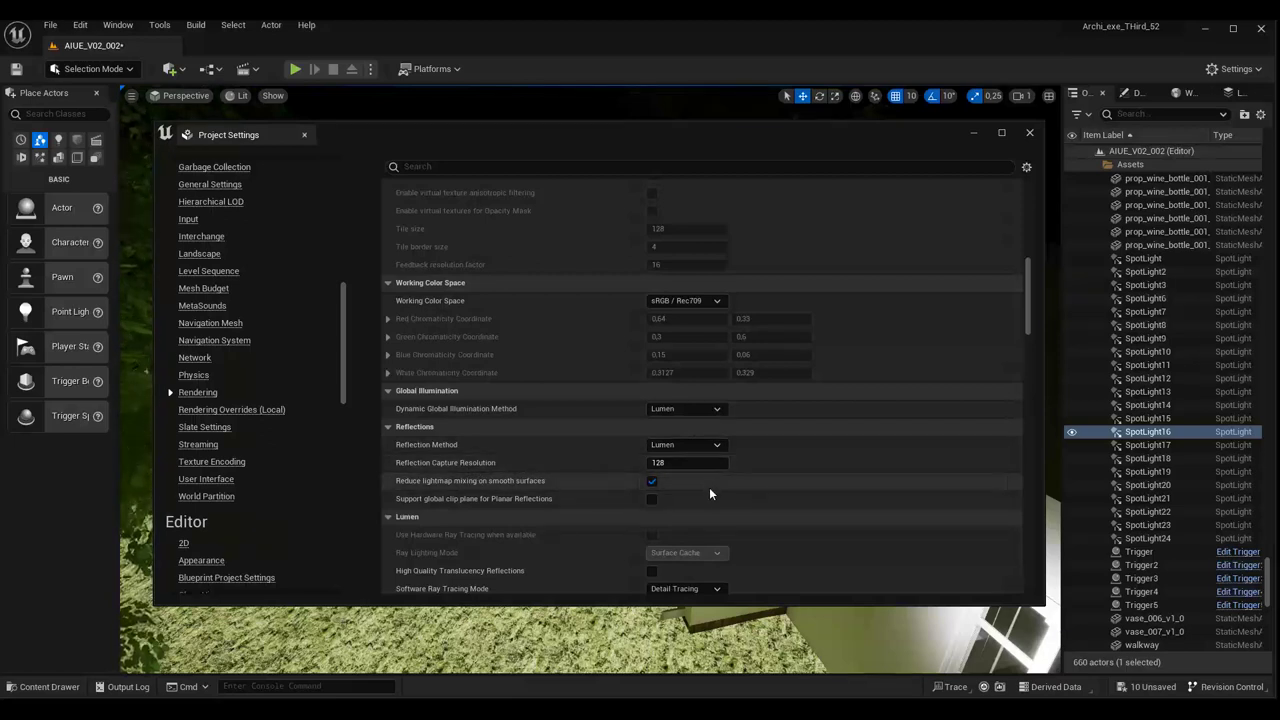
pyautogui.scroll(-1, 719, 487)
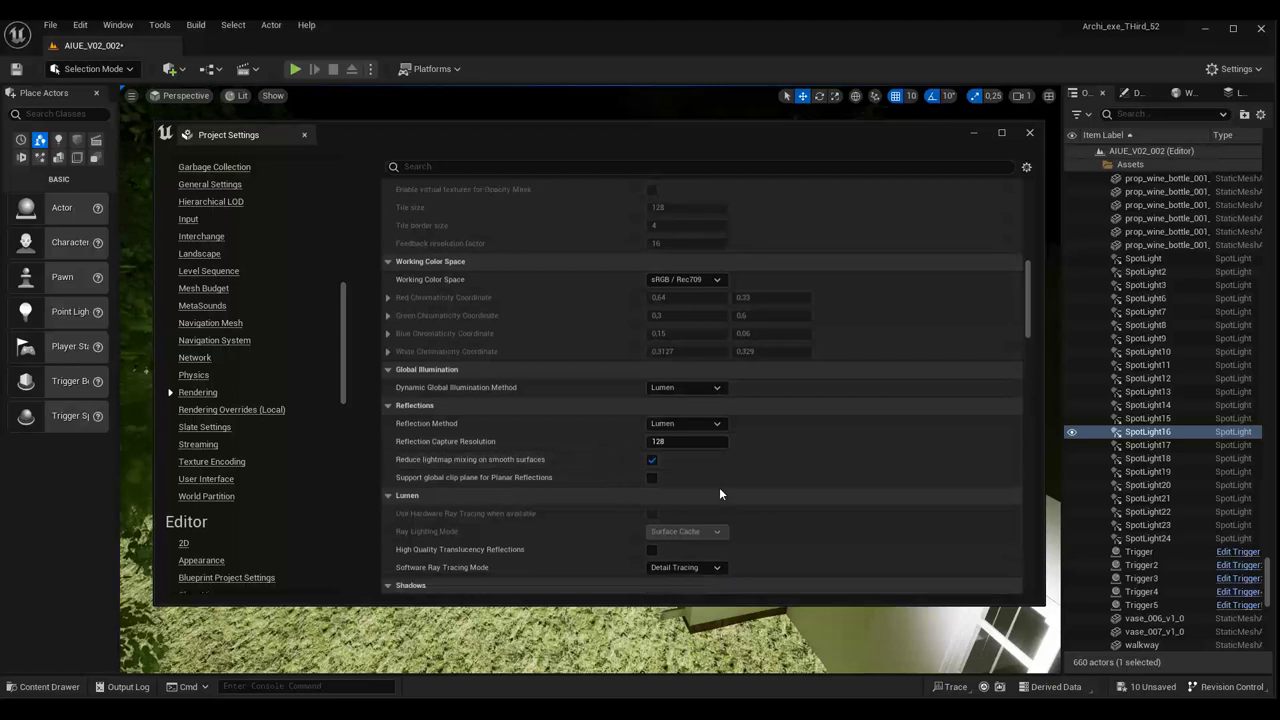
pyautogui.scroll(-2, 719, 487)
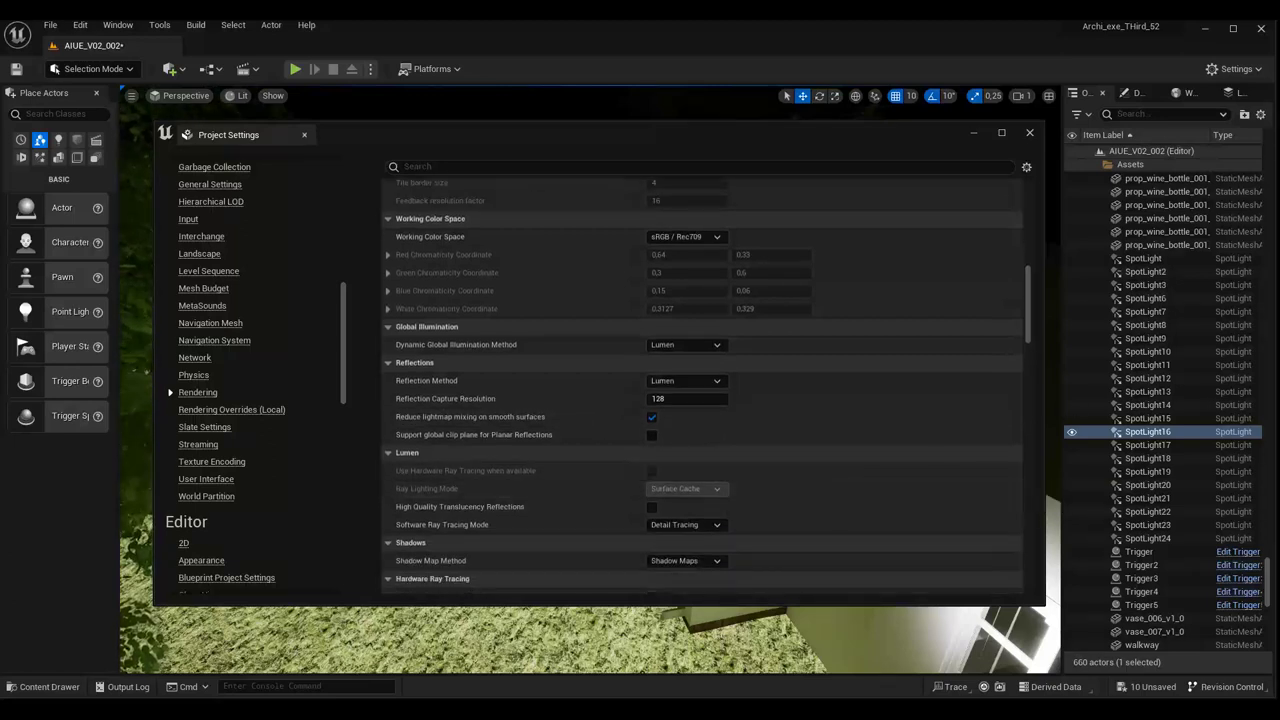
pyautogui.scroll(-3, 883, 368)
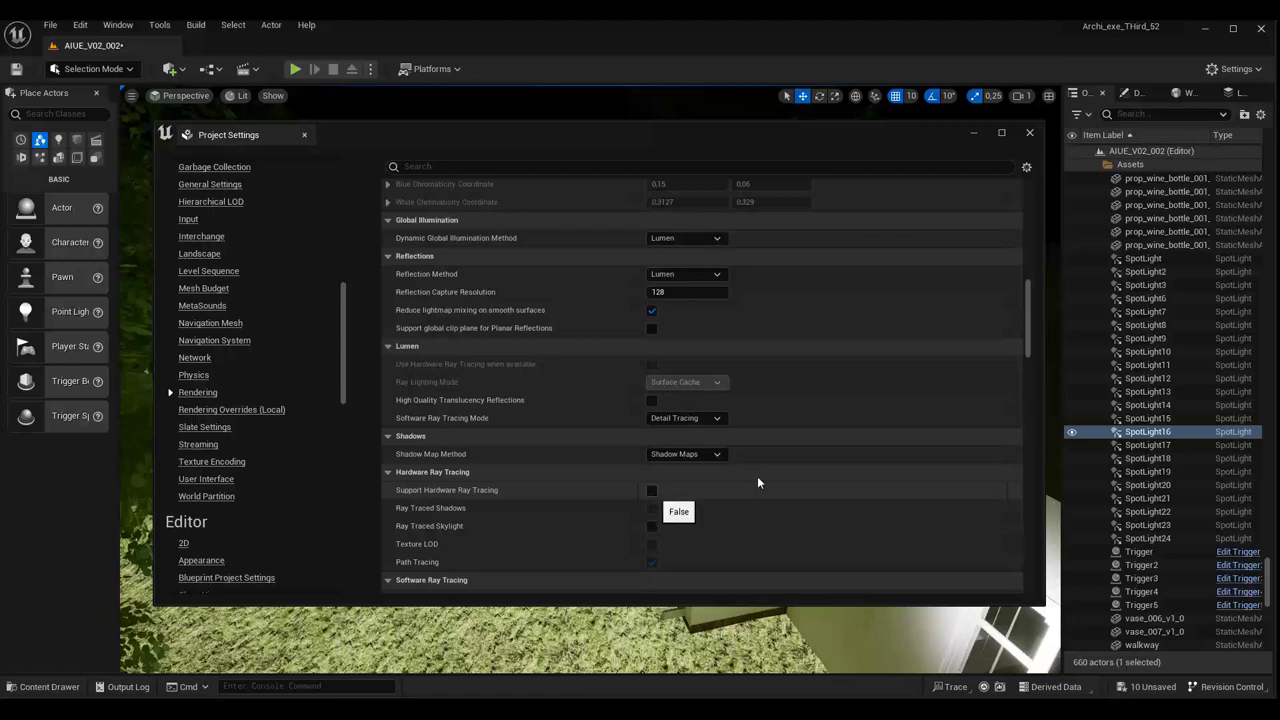
# - Close Project Settings, open Window > Env. Light Mixer, and create SkyLight1 from it
pyautogui.click(1033, 136)
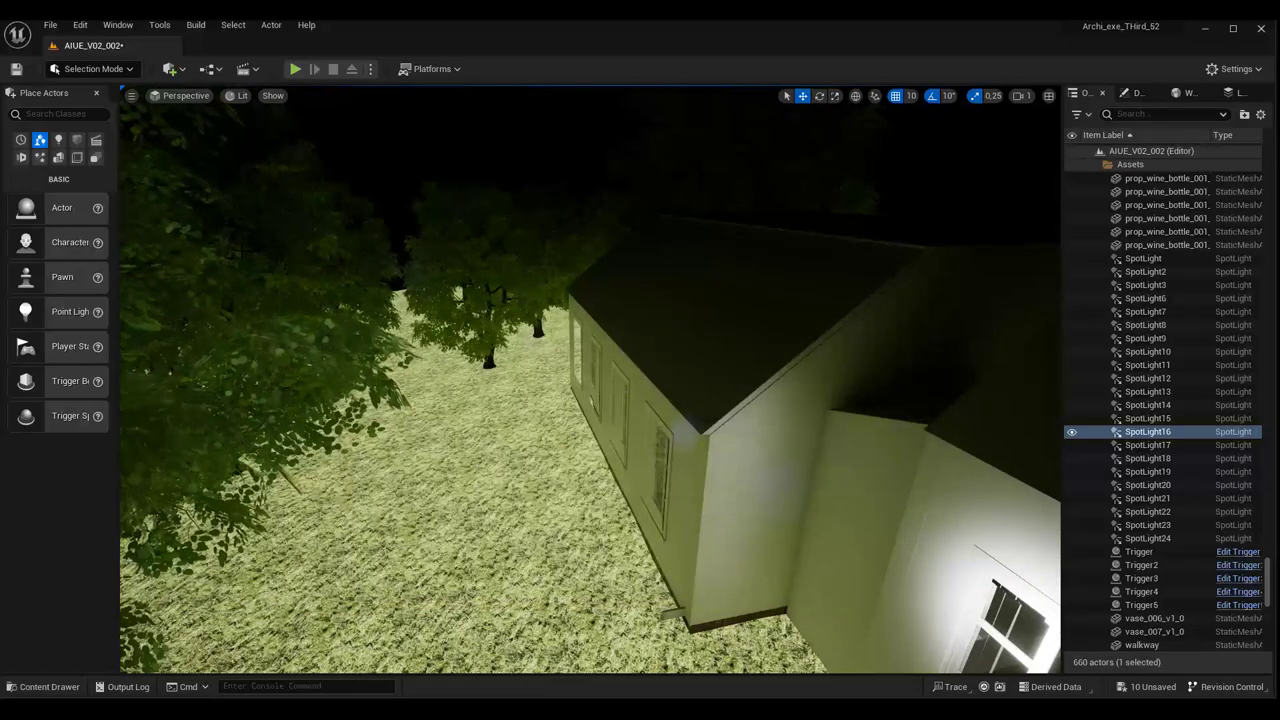
pyautogui.click(116, 25)
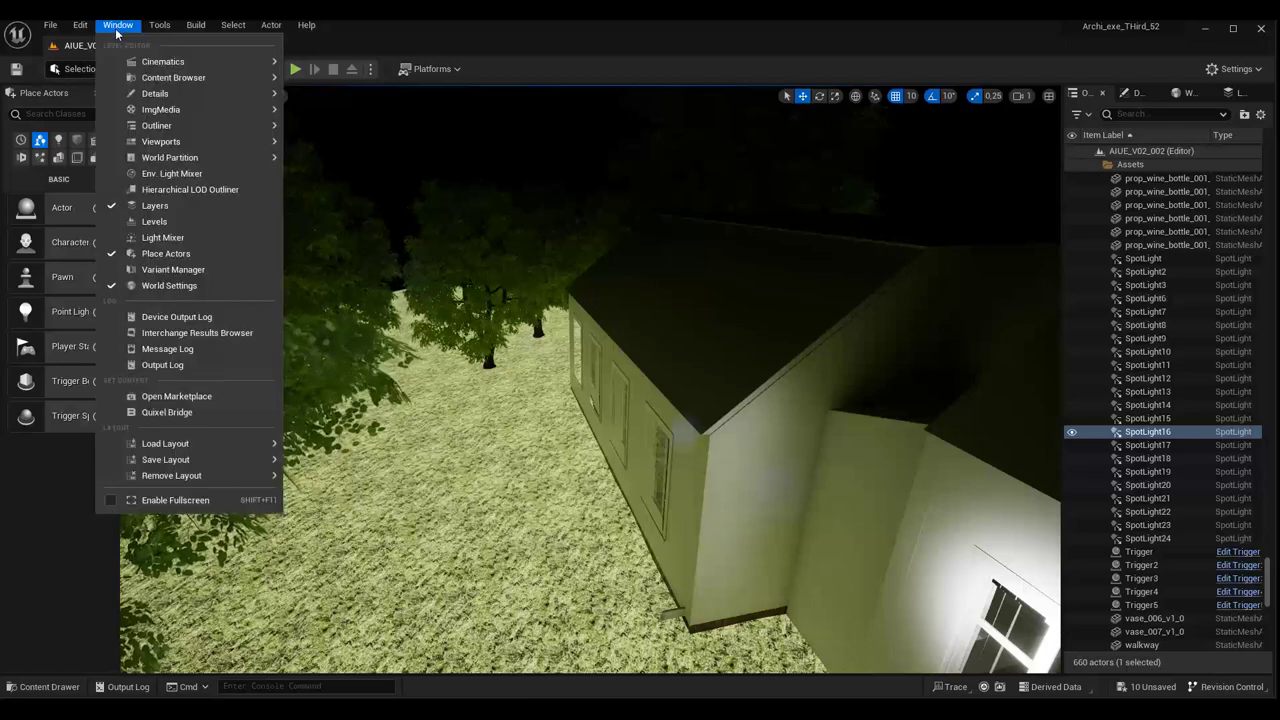
pyautogui.click(152, 174)
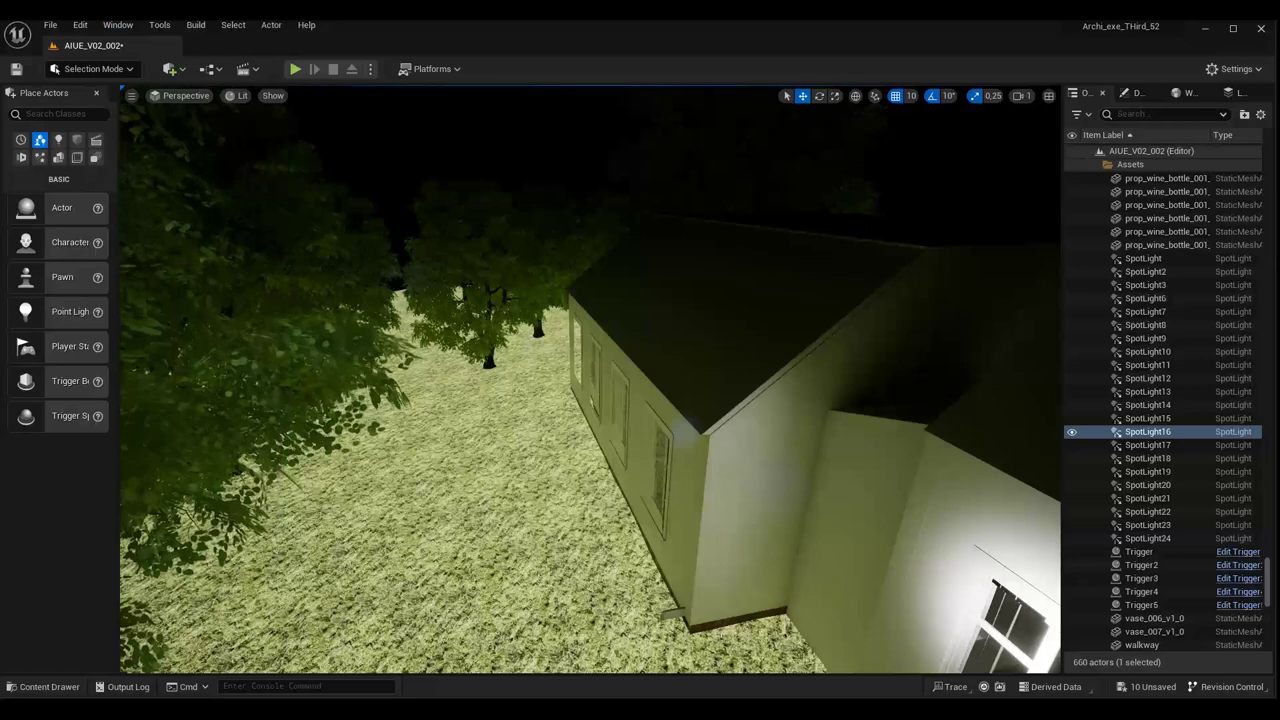
pyautogui.moveTo(472, 223); pyautogui.dragTo(406, 207)
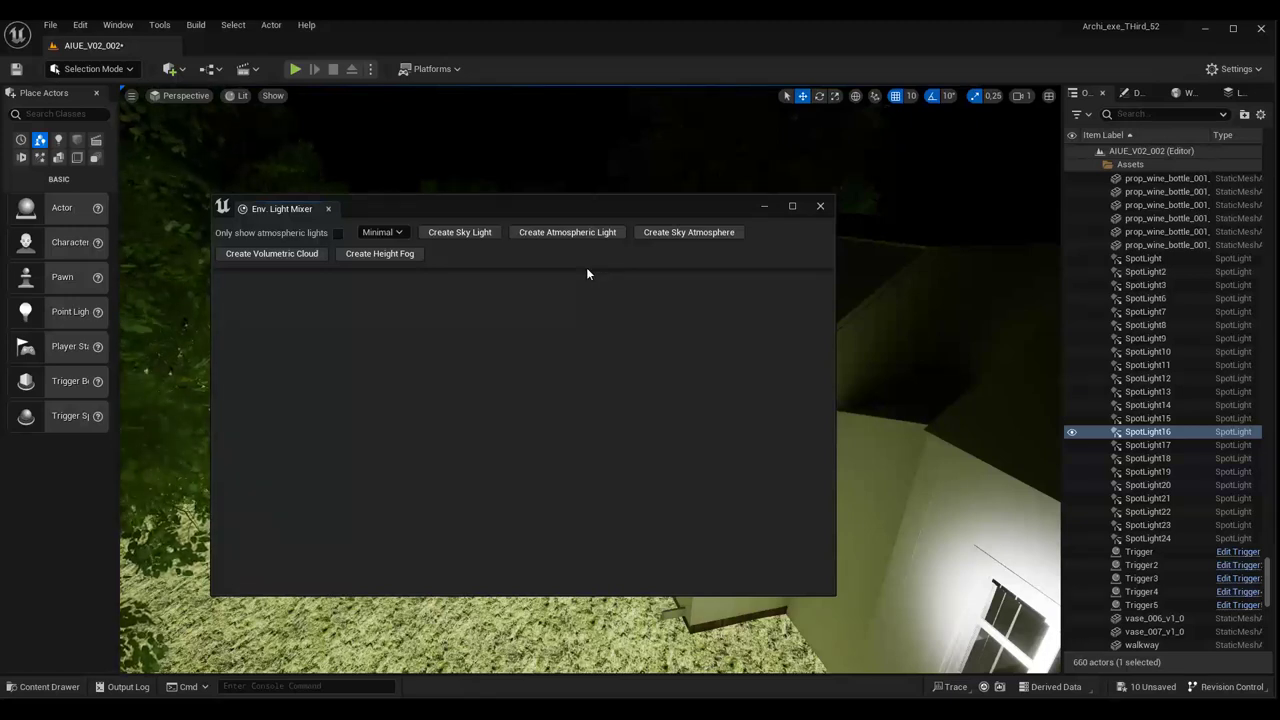
pyautogui.click(457, 234)
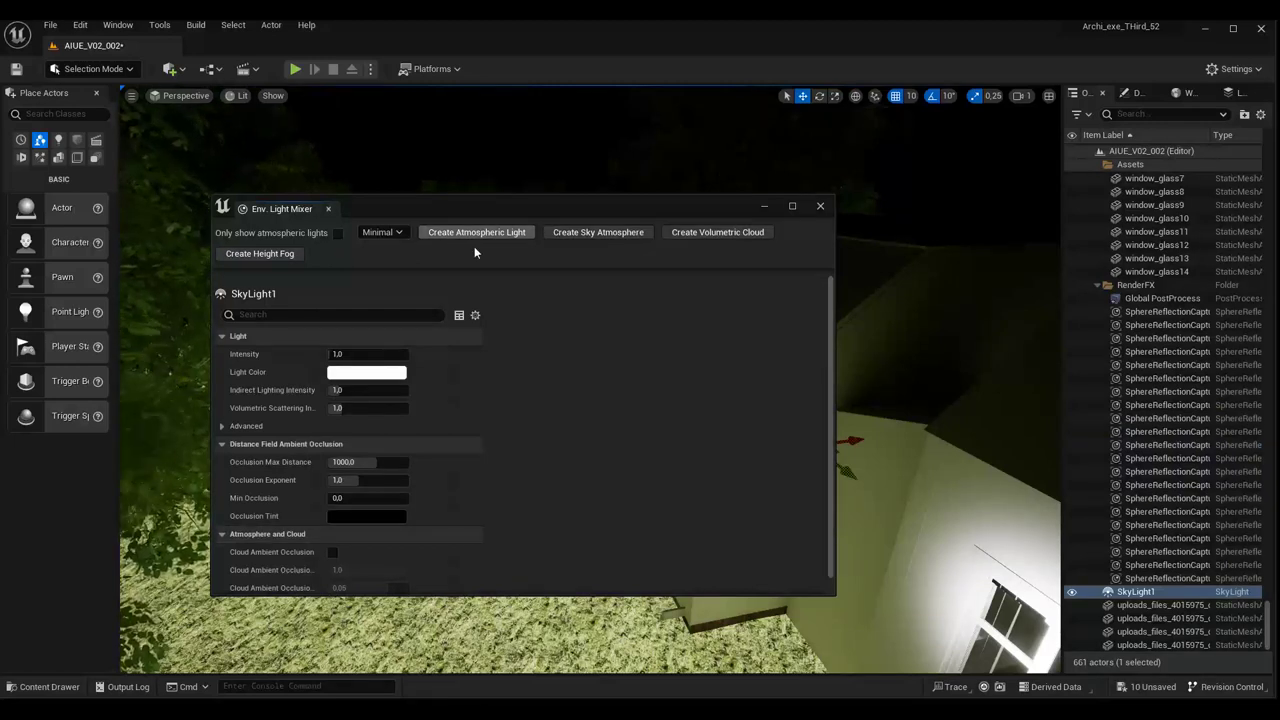
# - Collapse the RenderFX and Assets folders so SkyLight1 shows at the Outliner's top level
pyautogui.click(1097, 285)
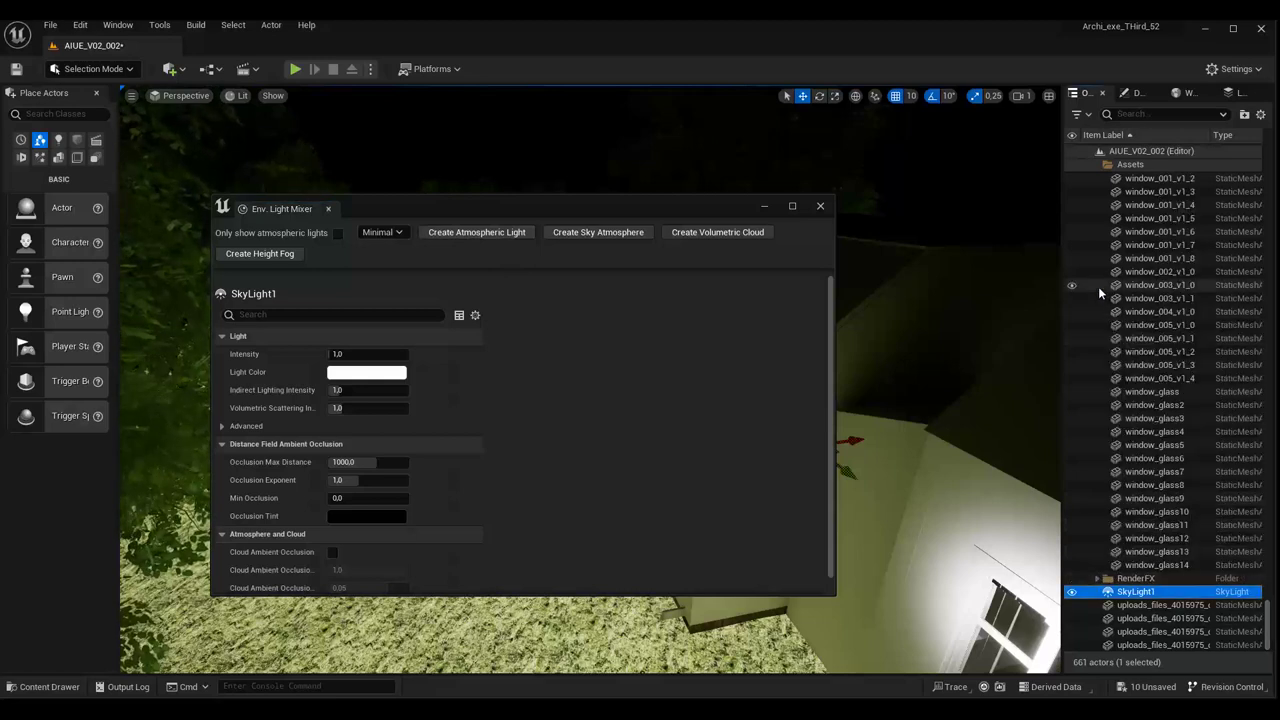
pyautogui.click(1099, 165)
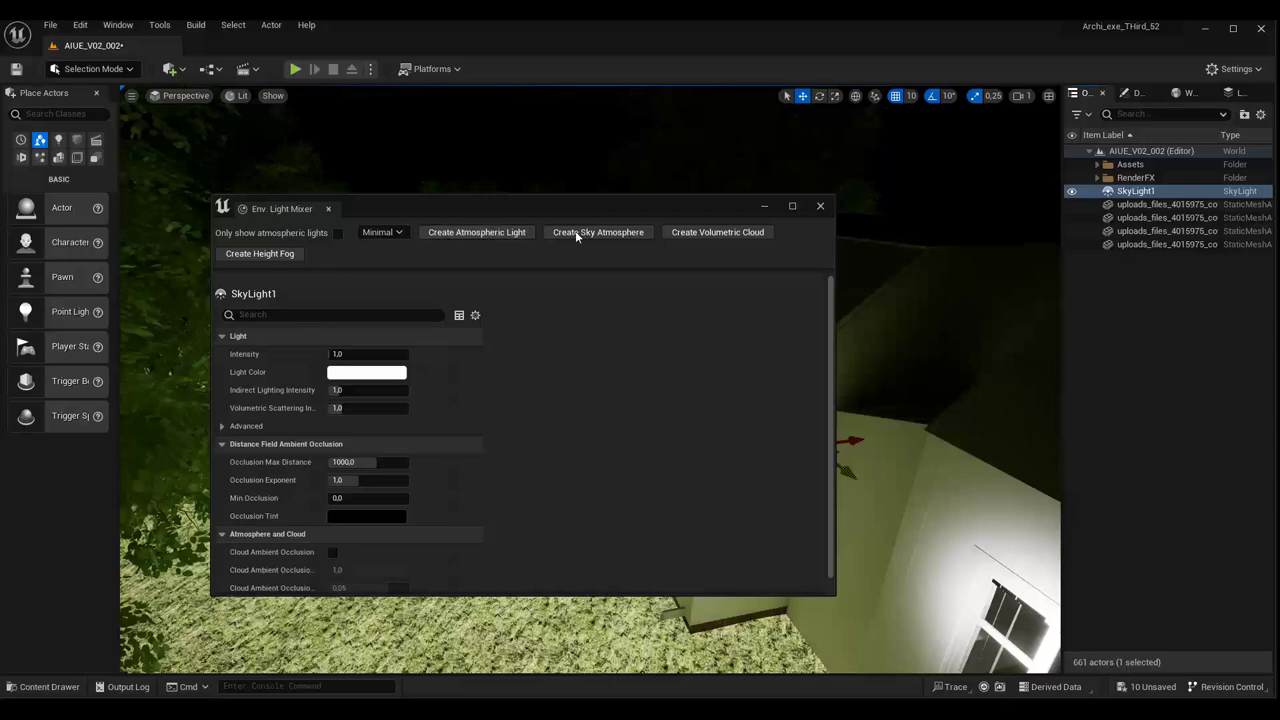
# - Add DirectionalLight1 from the Env. Light Mixer and move the camera toward the house roof
pyautogui.click(489, 230)
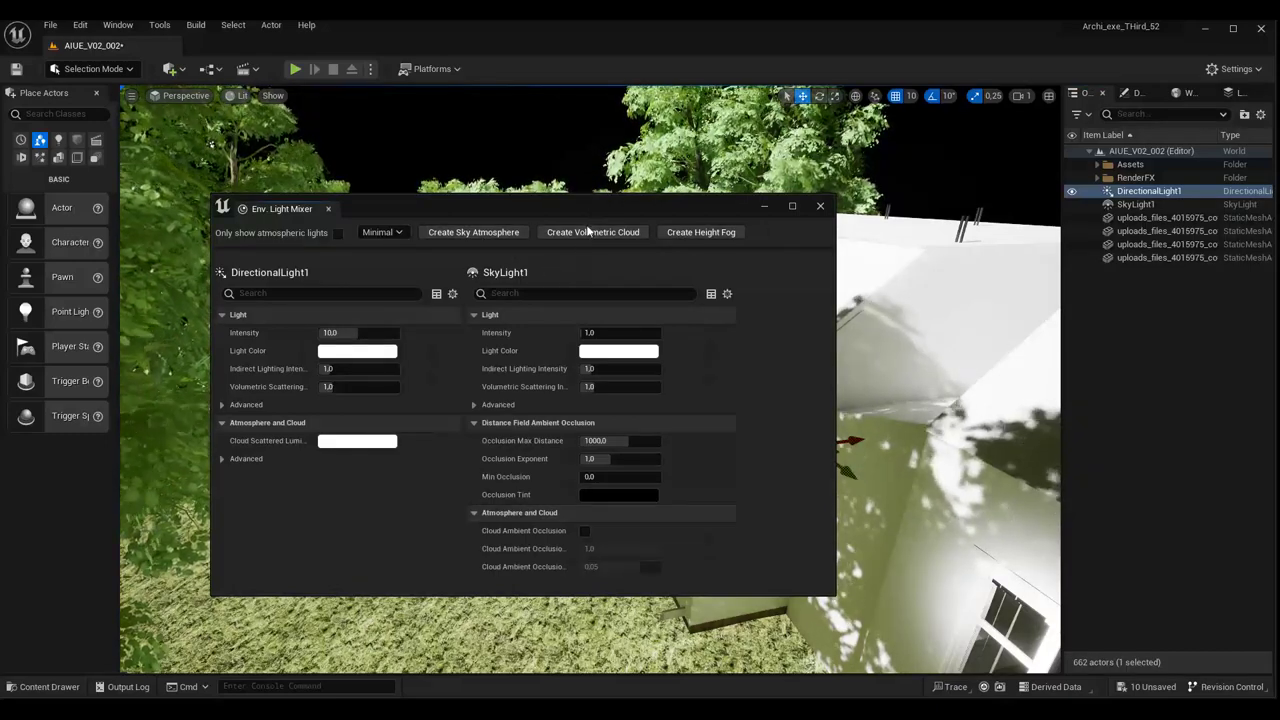
pyautogui.moveTo(590, 214); pyautogui.dragTo(571, 487)
pyautogui.moveTo(599, 359); pyautogui.dragTo(545, 380, button='right')
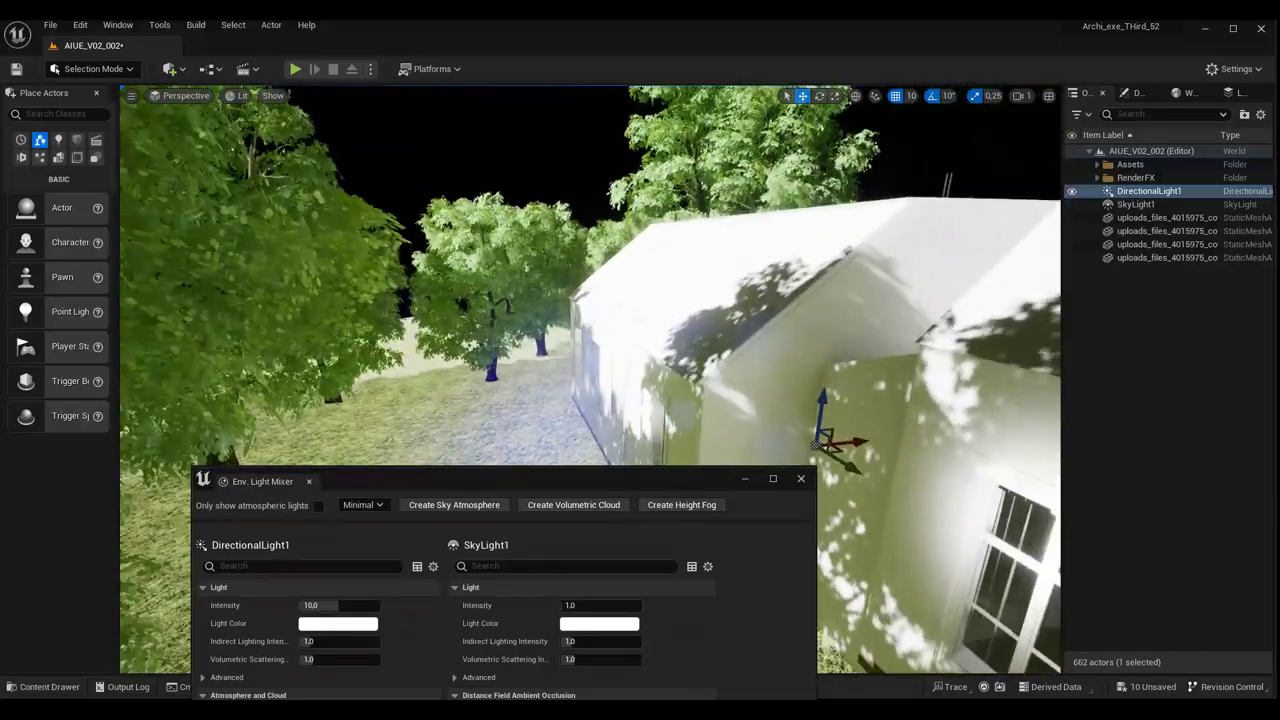
# - Add SkyAtmosphere1 for a blue sky and rearrange the light mixer to show more properties
pyautogui.click(452, 507)
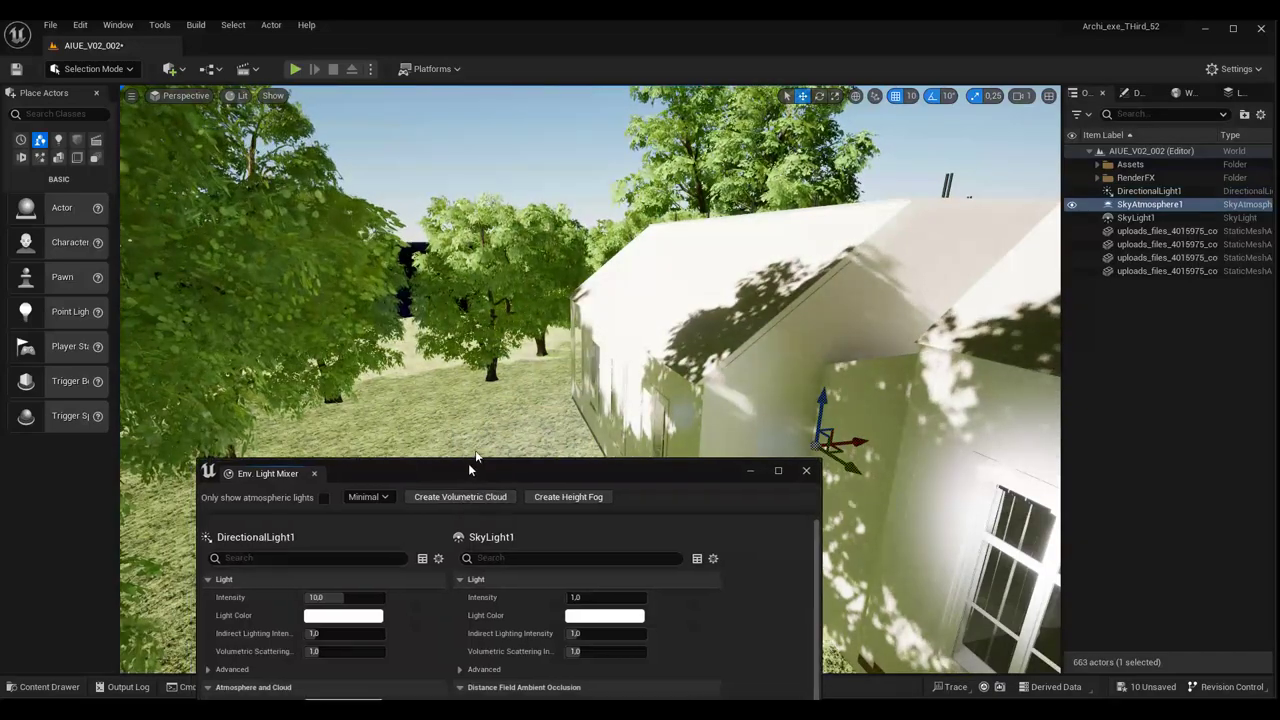
pyautogui.moveTo(461, 476); pyautogui.dragTo(473, 455)
pyautogui.moveTo(480, 420); pyautogui.dragTo(500, 400, button='right')
pyautogui.moveTo(575, 315); pyautogui.dragTo(740, 300, button='right')
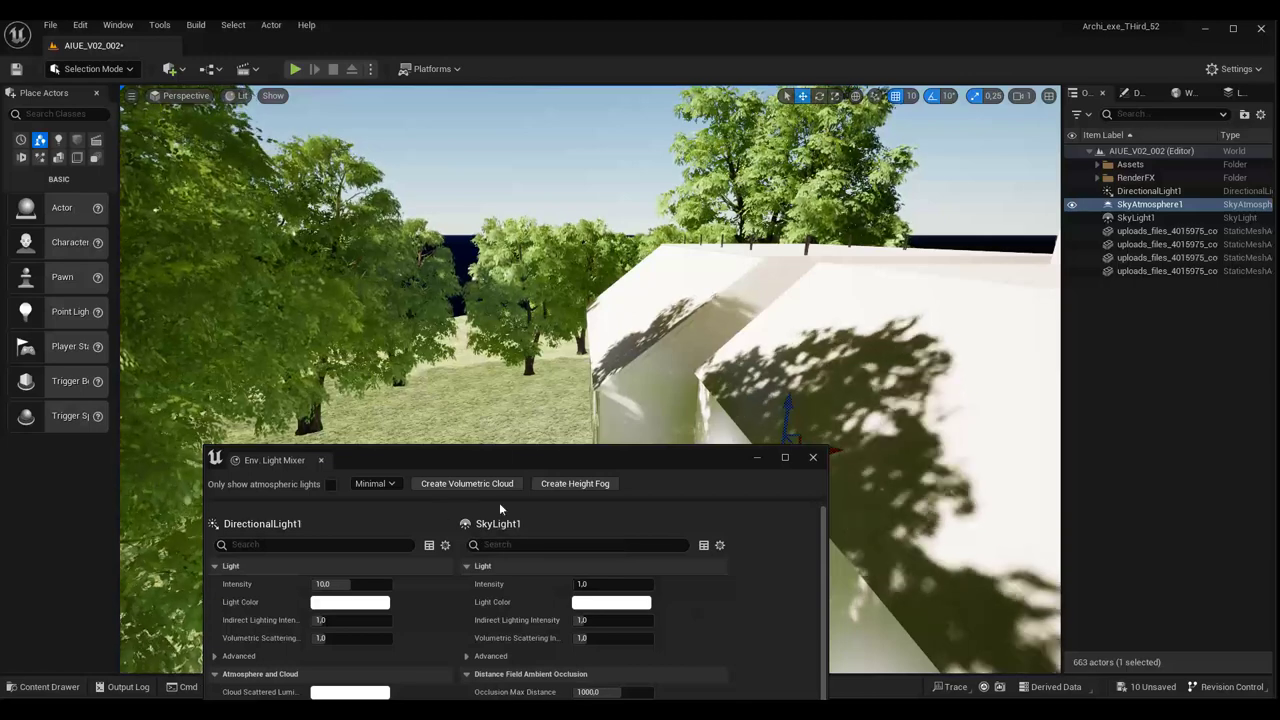
pyautogui.moveTo(540, 452); pyautogui.dragTo(527, 249)
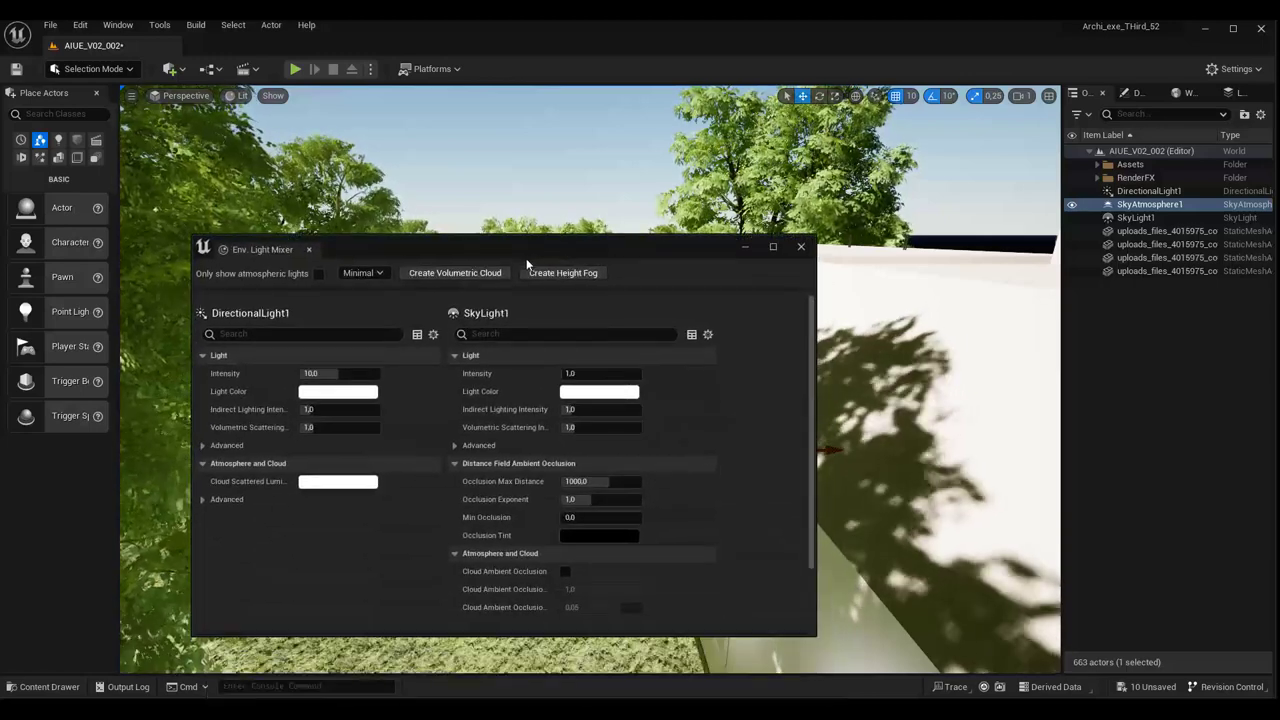
# - Add a volumetric cloud to the sky and fly the camera around the building
pyautogui.click(450, 272)
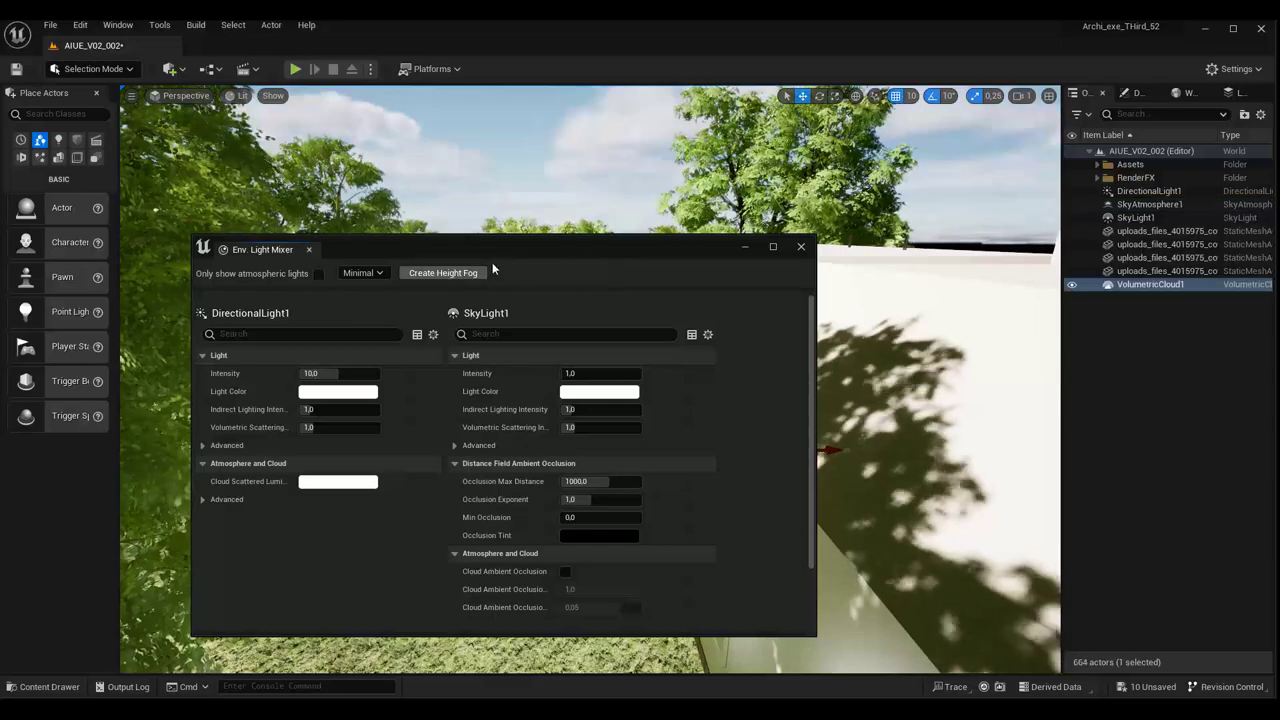
pyautogui.moveTo(502, 245); pyautogui.dragTo(505, 380)
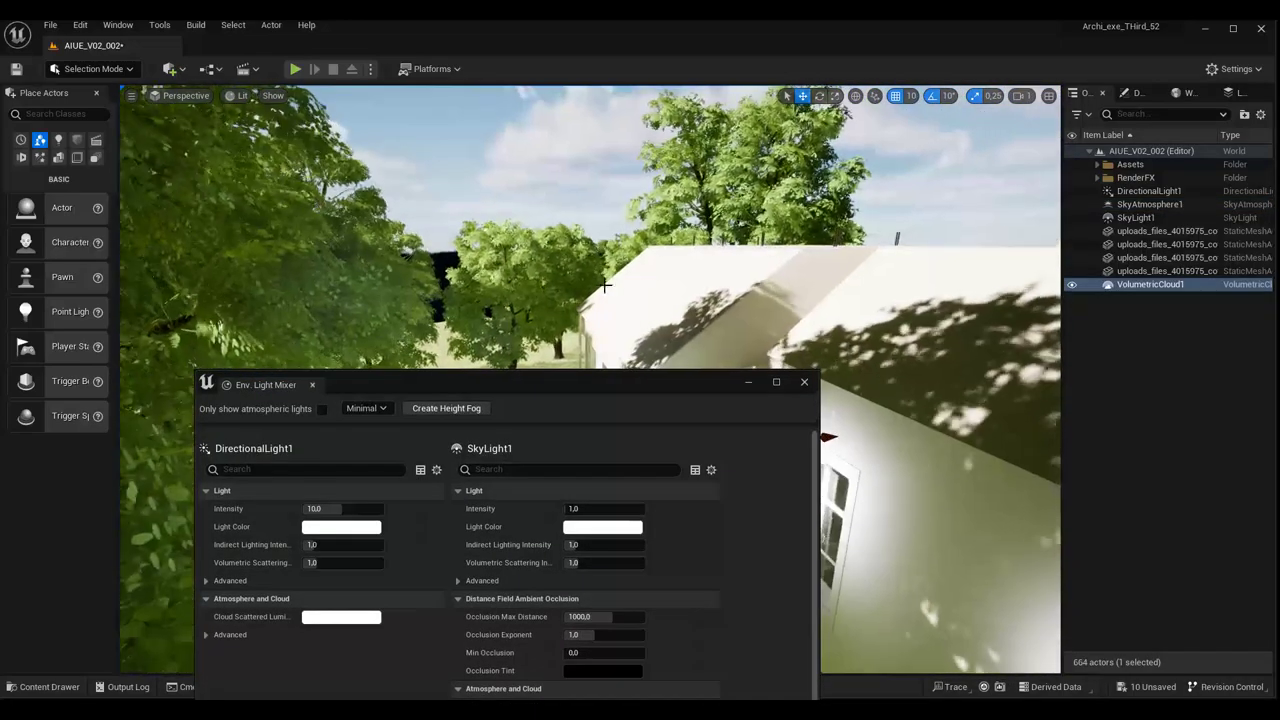
pyautogui.moveTo(576, 394); pyautogui.dragTo(550, 248)
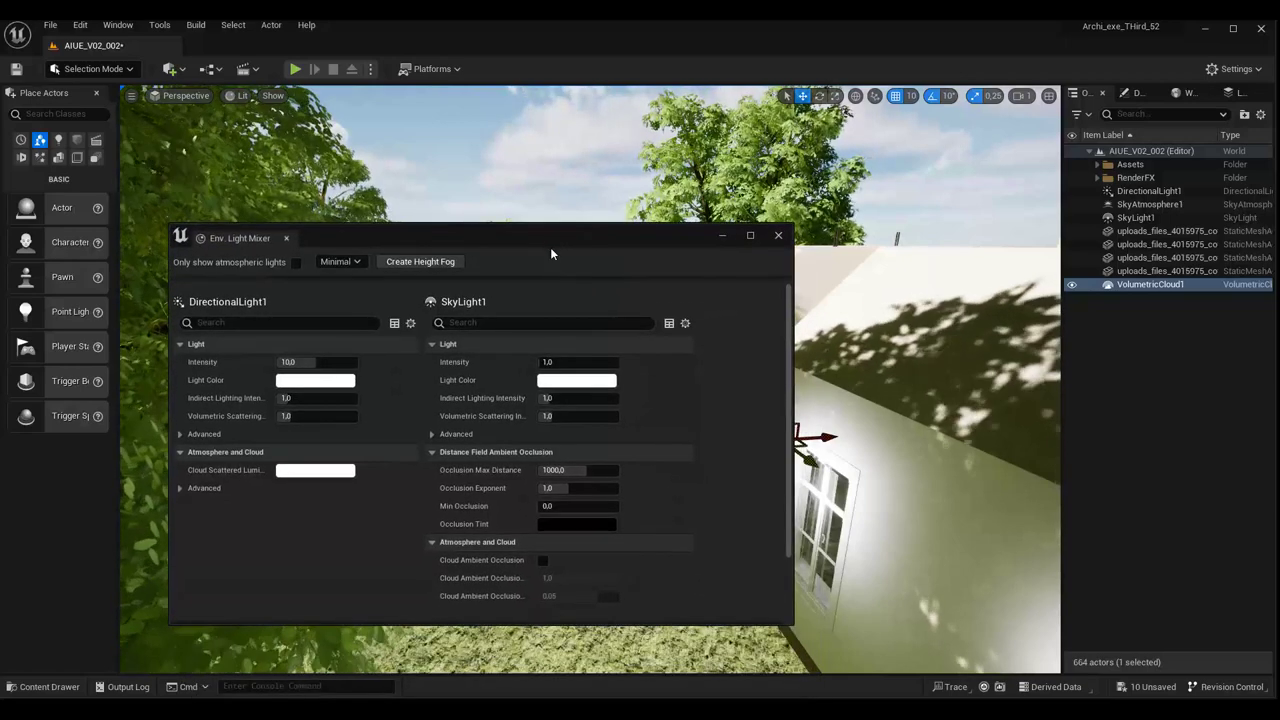
pyautogui.moveTo(528, 238); pyautogui.dragTo(584, 417)
pyautogui.moveTo(584, 417)
pyautogui.mouseDown(button='right')
pyautogui.moveTo(692, 412)
pyautogui.moveTo(646, 245)
pyautogui.mouseUp(button='right')
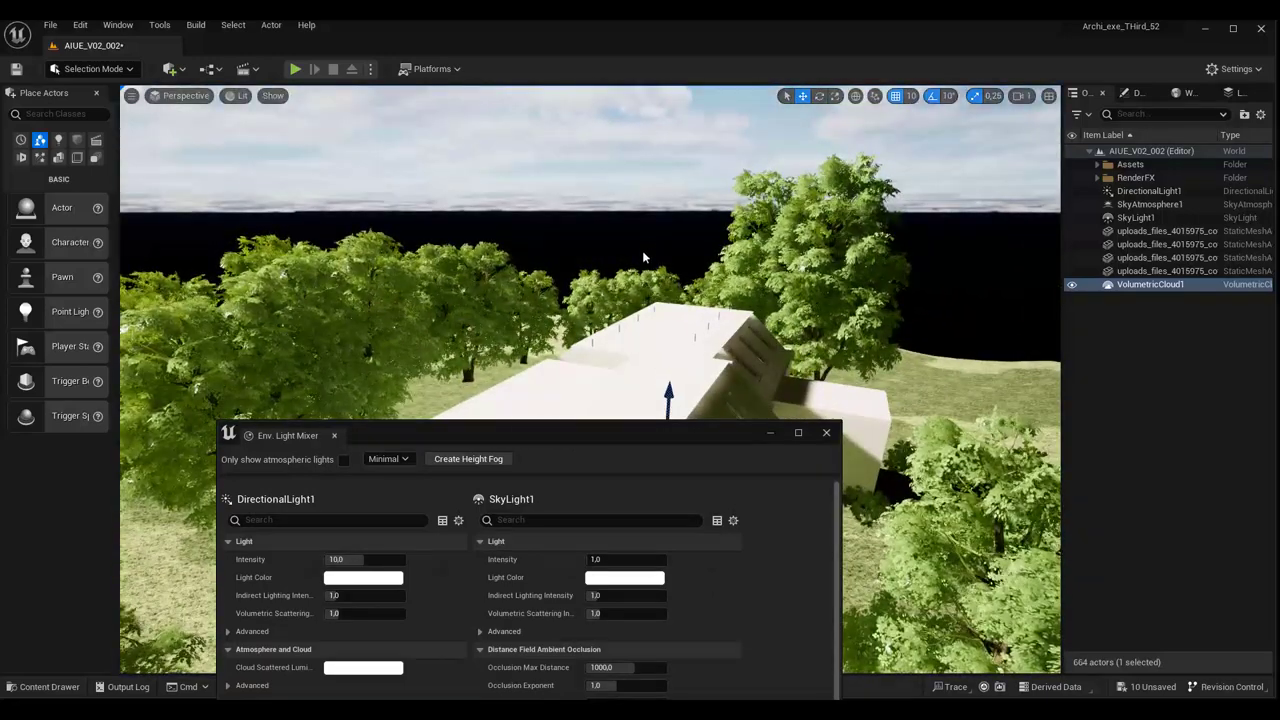
pyautogui.moveTo(586, 260)
pyautogui.mouseDown(button='right')
pyautogui.moveTo(640, 262)
pyautogui.moveTo(596, 258)
pyautogui.mouseUp(button='right')
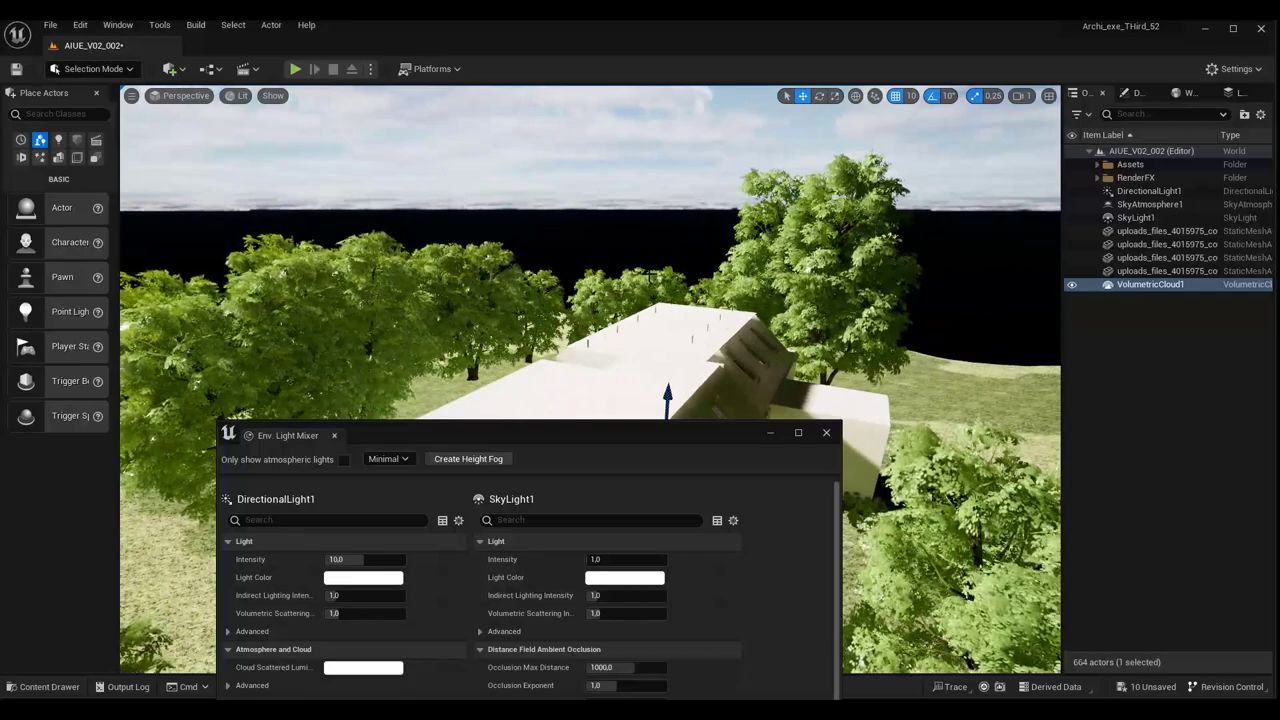
pyautogui.press('s')
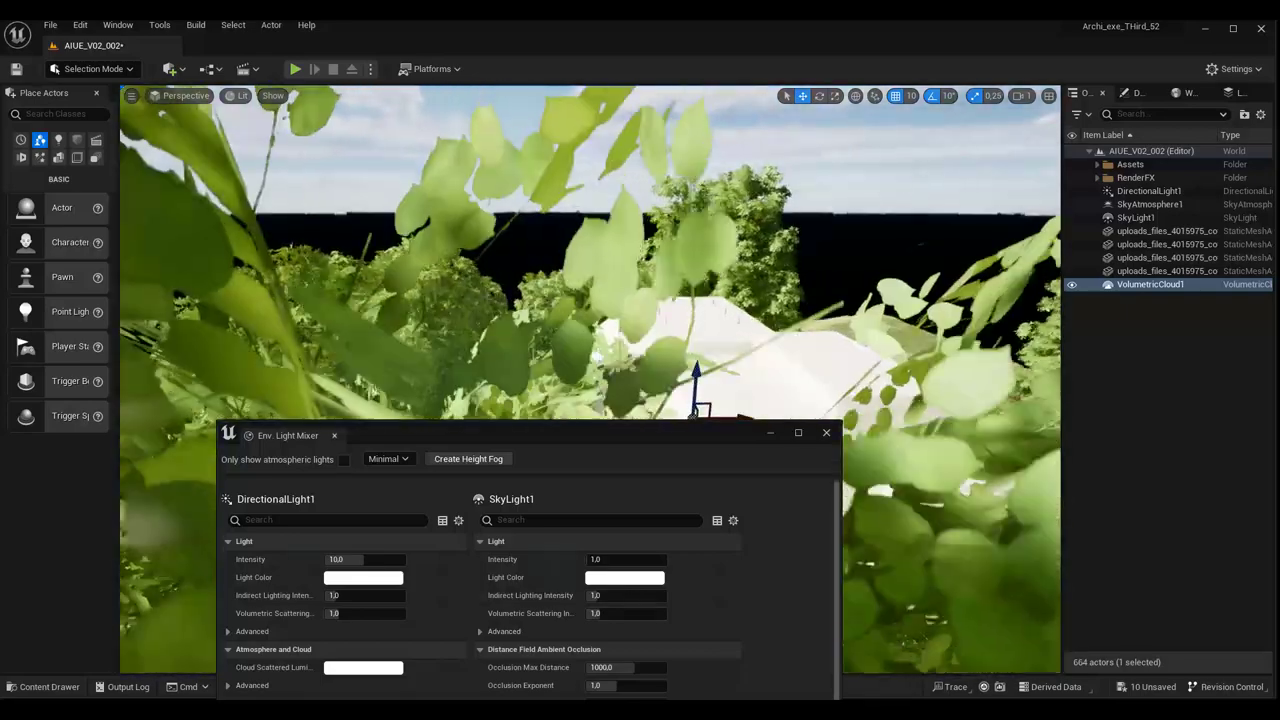
pyautogui.press('a')
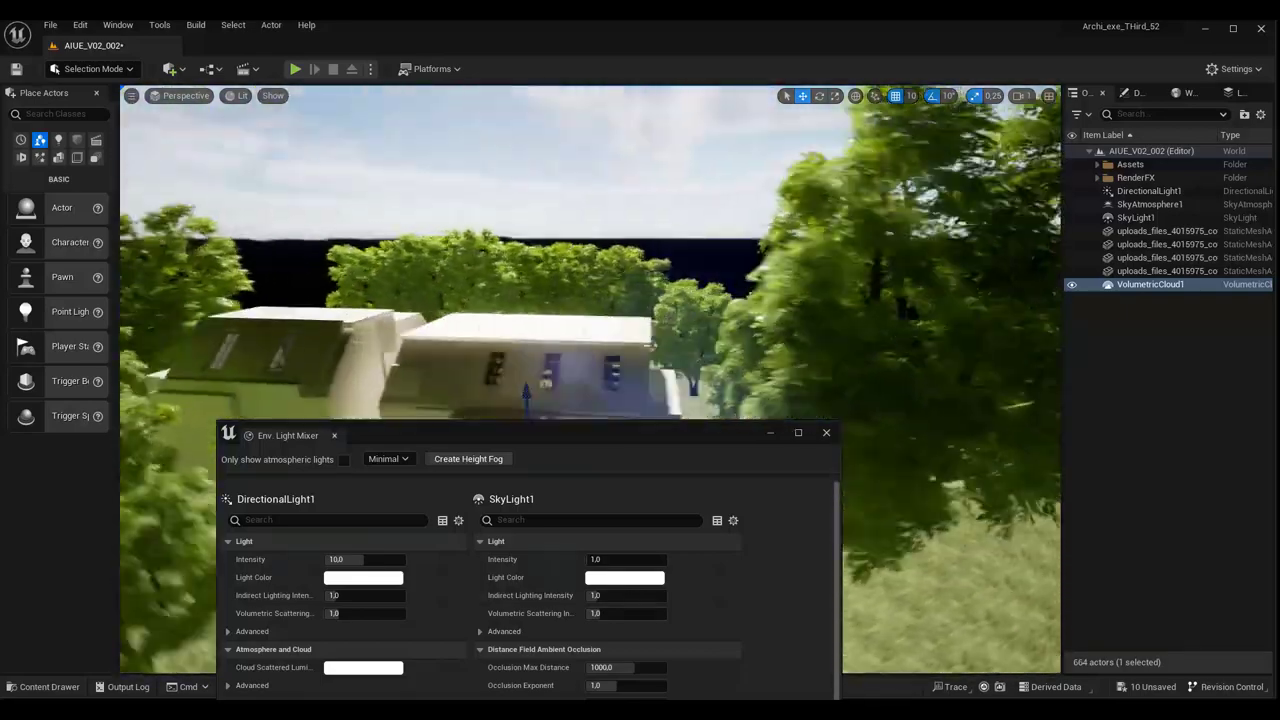
pyautogui.press('w')
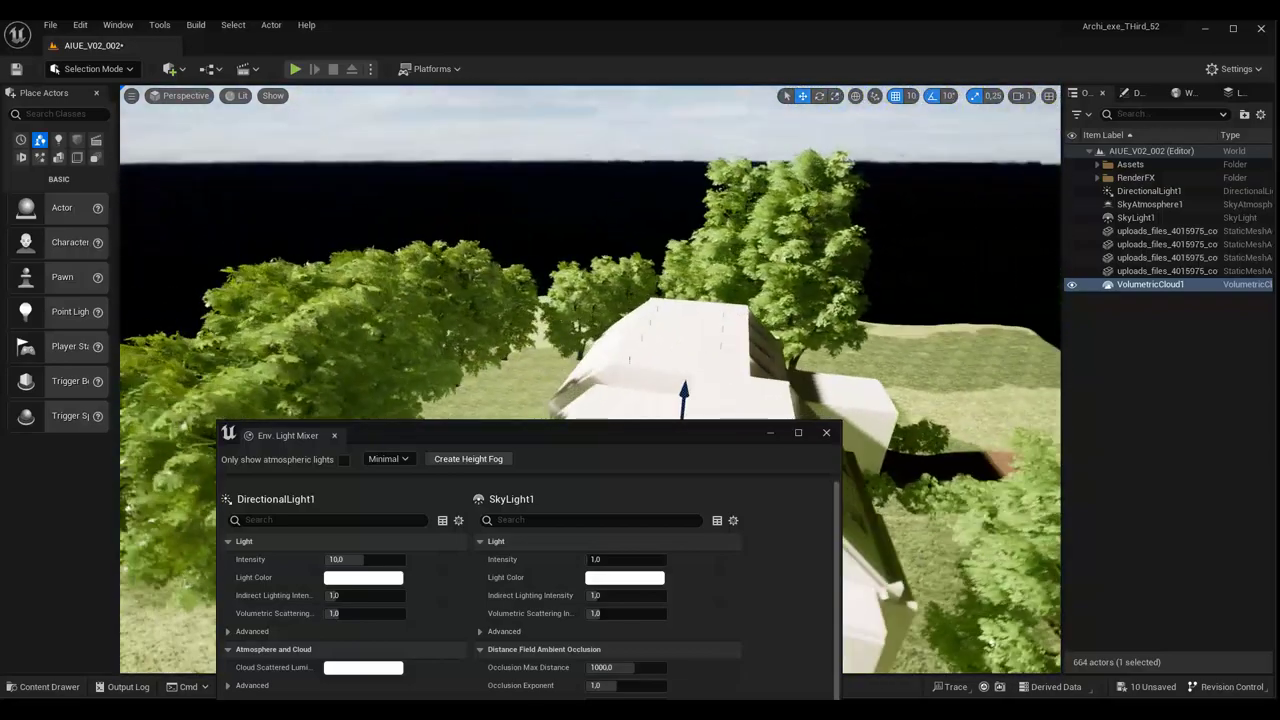
# - Add exponential height fog and orbit over the roof to view the house and sea
pyautogui.click(869, 328)
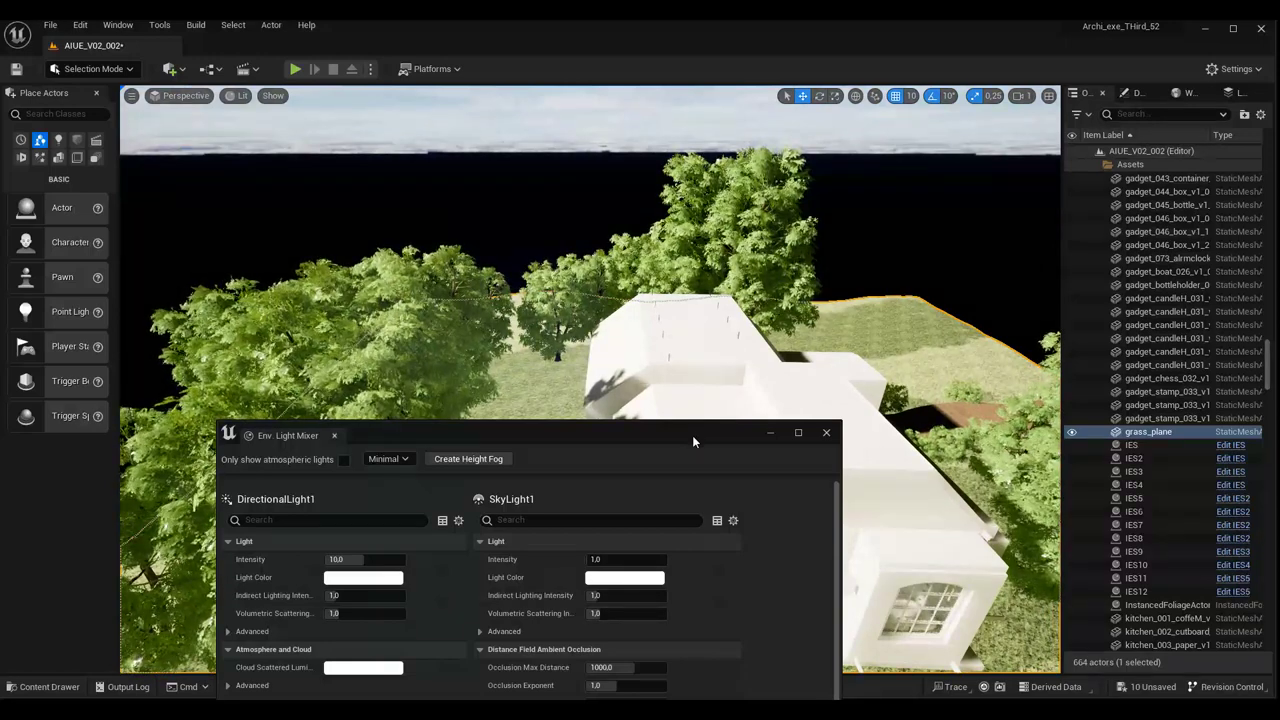
pyautogui.moveTo(692, 435); pyautogui.dragTo(635, 370)
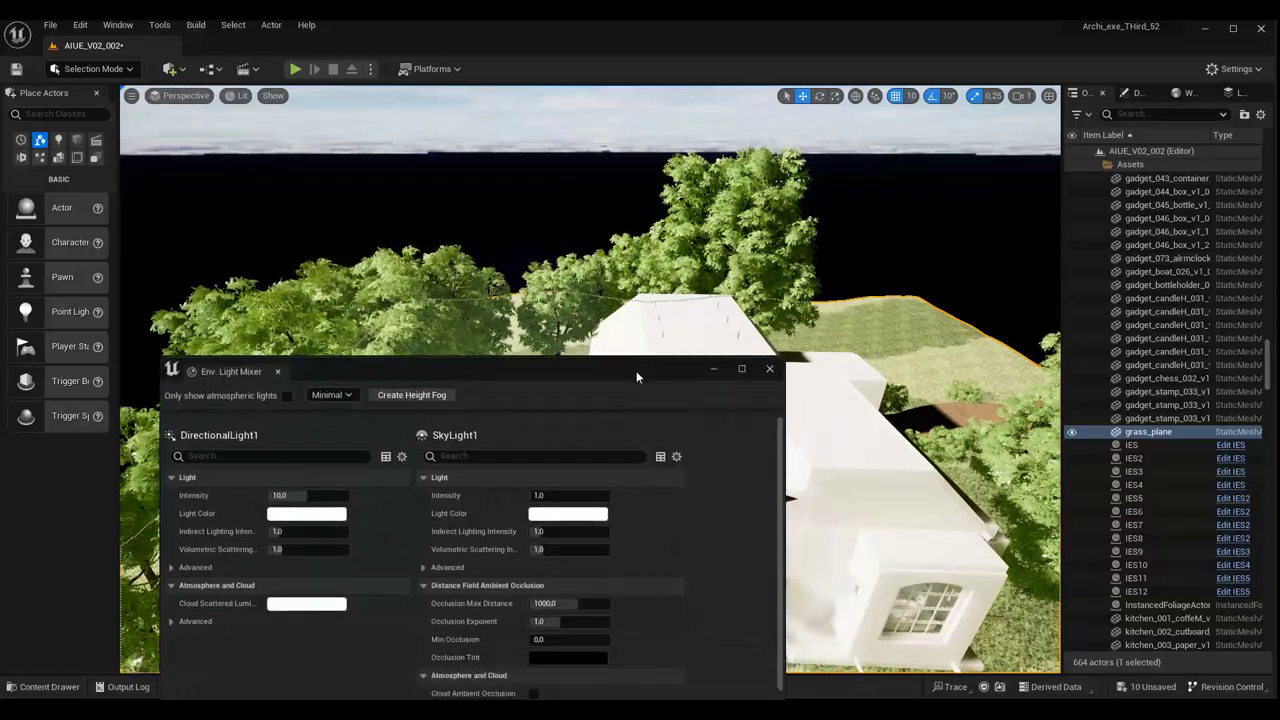
pyautogui.click(409, 396)
pyautogui.moveTo(537, 372); pyautogui.dragTo(520, 523)
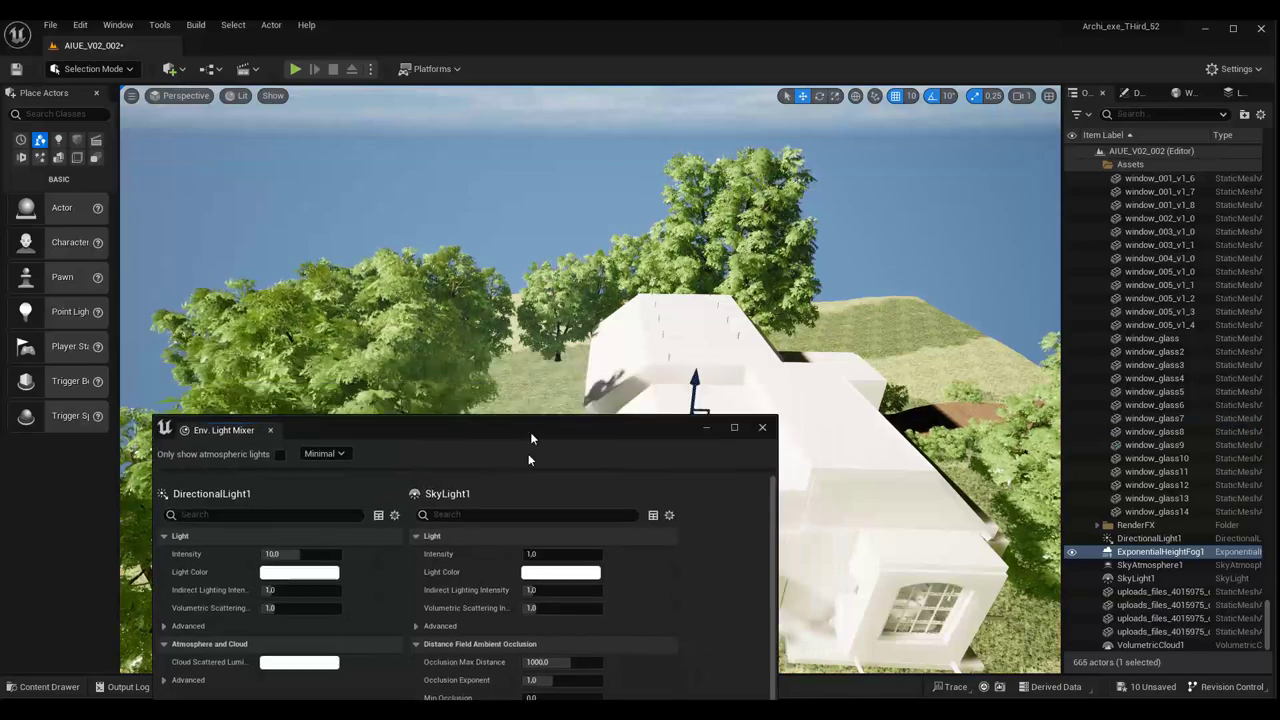
pyautogui.moveTo(600, 300)
pyautogui.mouseDown(button='right')
pyautogui.moveTo(560, 320)
pyautogui.moveTo(600, 310)
pyautogui.moveTo(620, 330)
pyautogui.mouseUp(button='right')
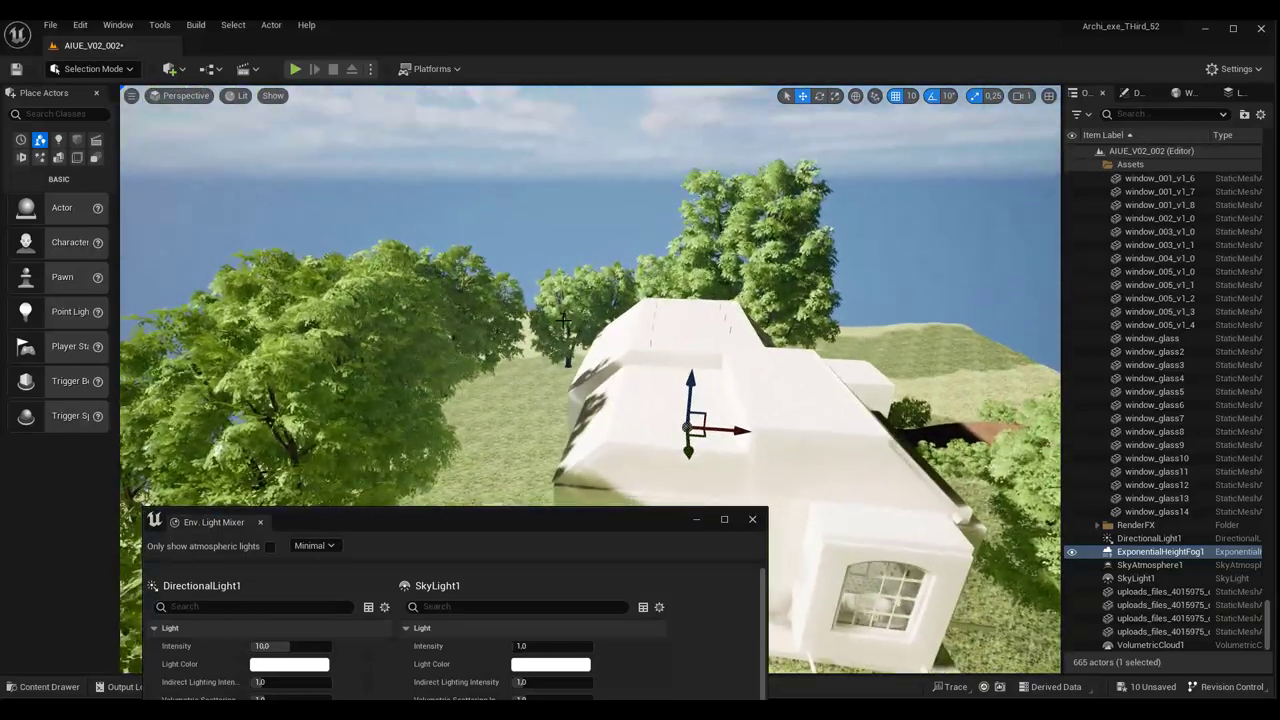
pyautogui.moveTo(550, 311); pyautogui.dragTo(560, 320, button='right')
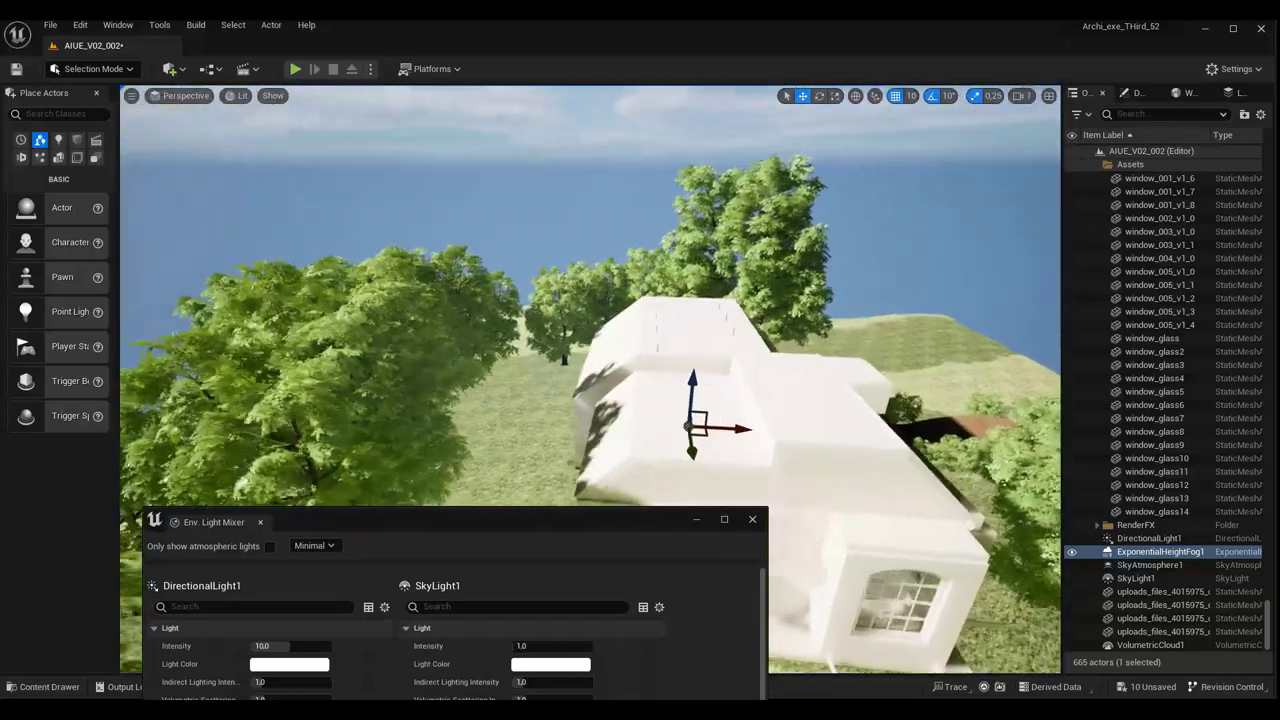
pyautogui.moveTo(537, 152); pyautogui.dragTo(537, 152, button='right')
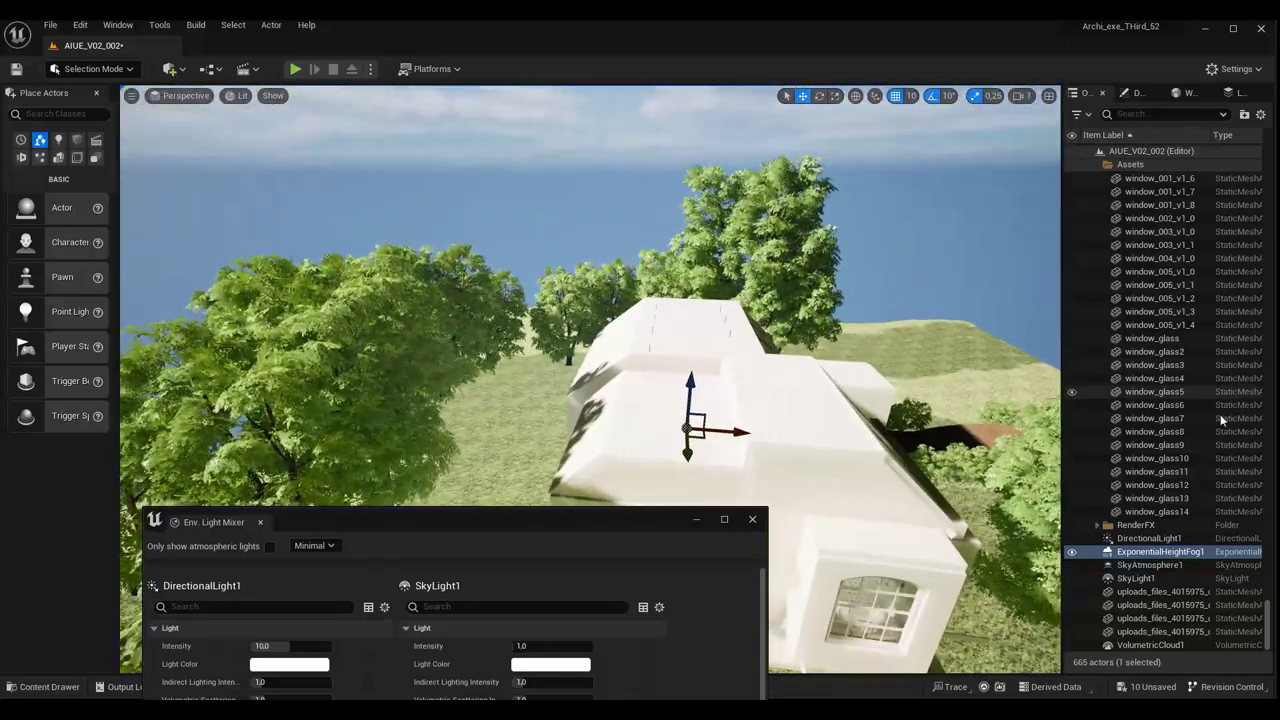
# - Group the four uploaded coffee table meshes into a new Outliner folder
pyautogui.click(1152, 592)
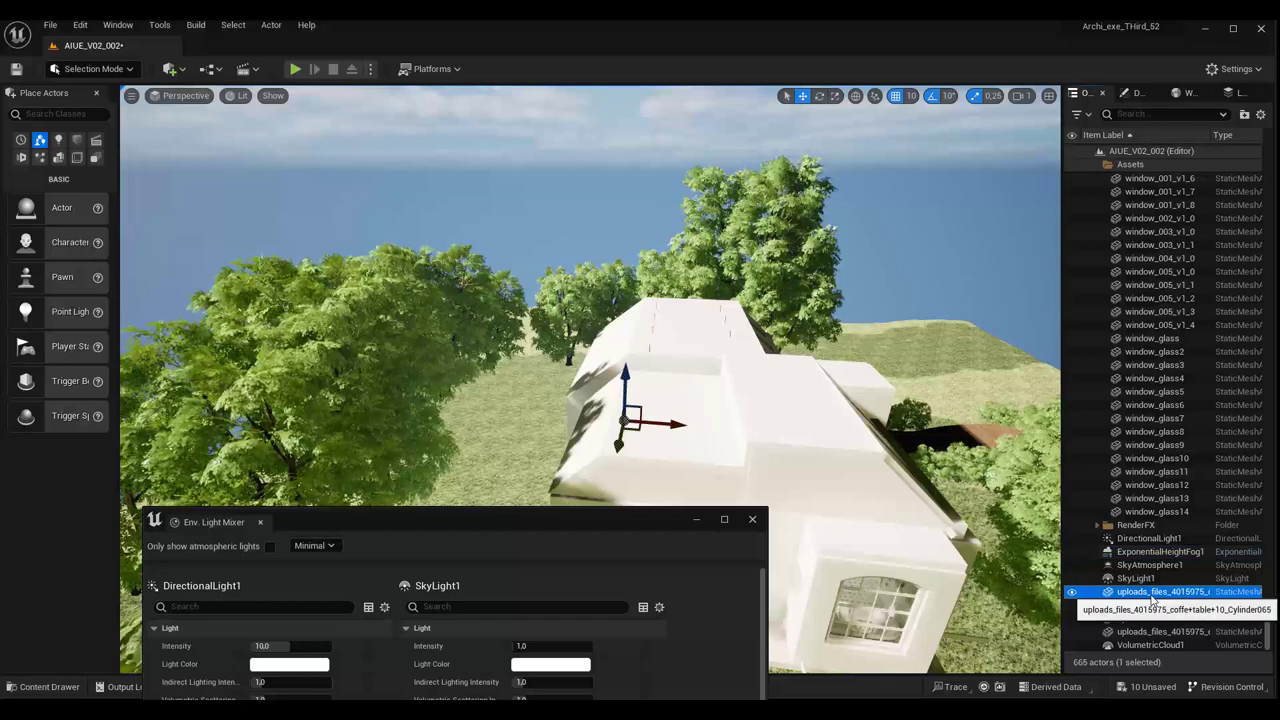
pyautogui.keyDown('shift'); pyautogui.click(1154, 632); pyautogui.keyUp('shift')
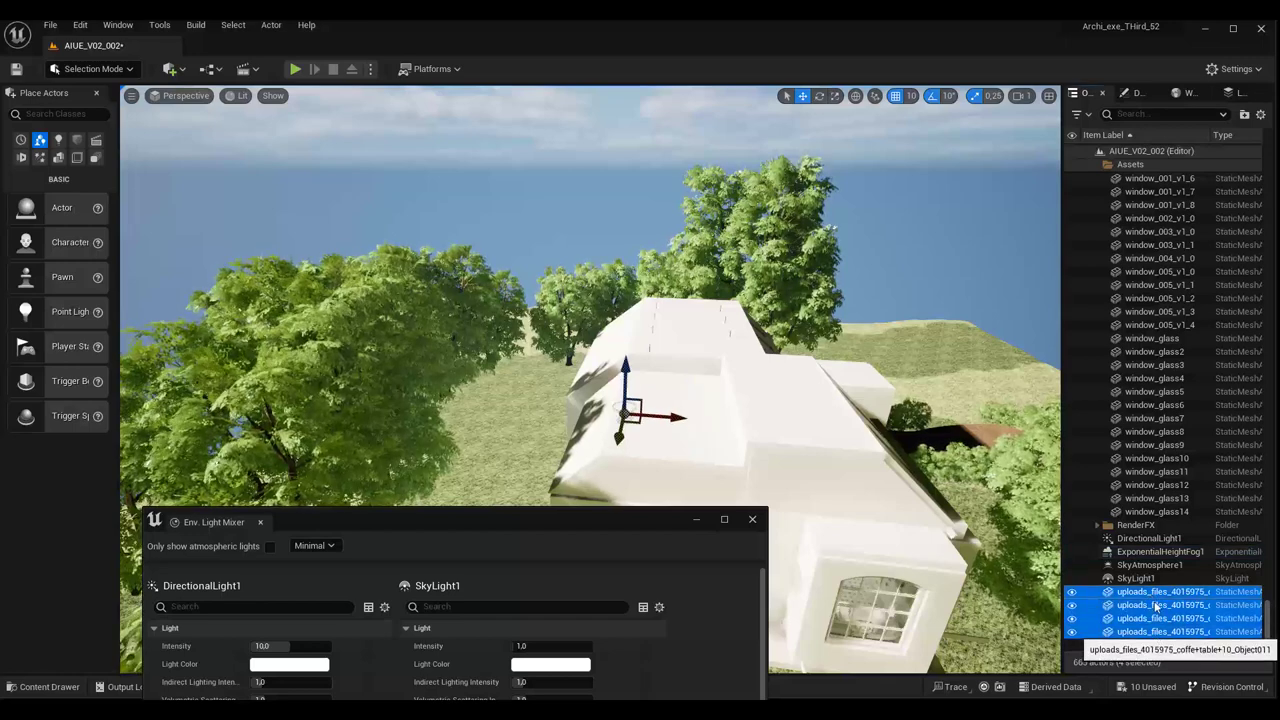
pyautogui.click(1244, 114)
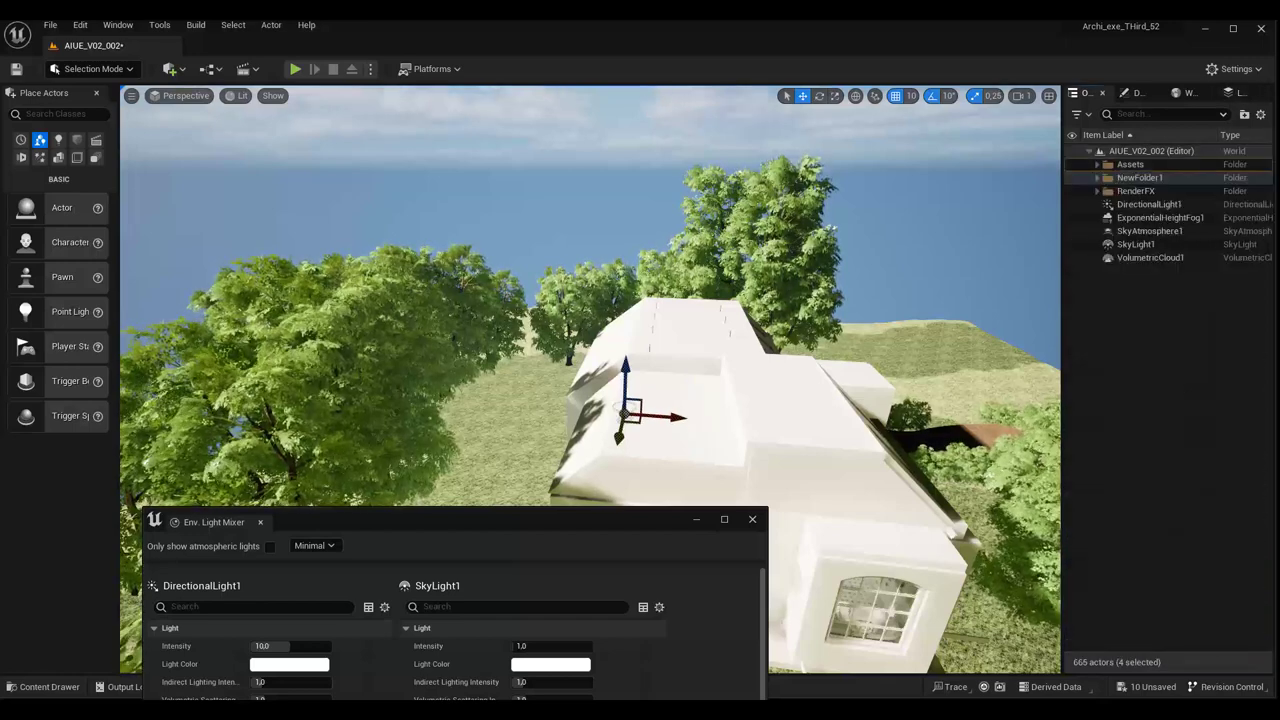
# - Select DirectionalLight1 through VolumetricCloud1 and raise the light mixer to show their settings
pyautogui.click(1149, 206)
pyautogui.keyDown('shift'); pyautogui.click(1141, 259); pyautogui.keyUp('shift')
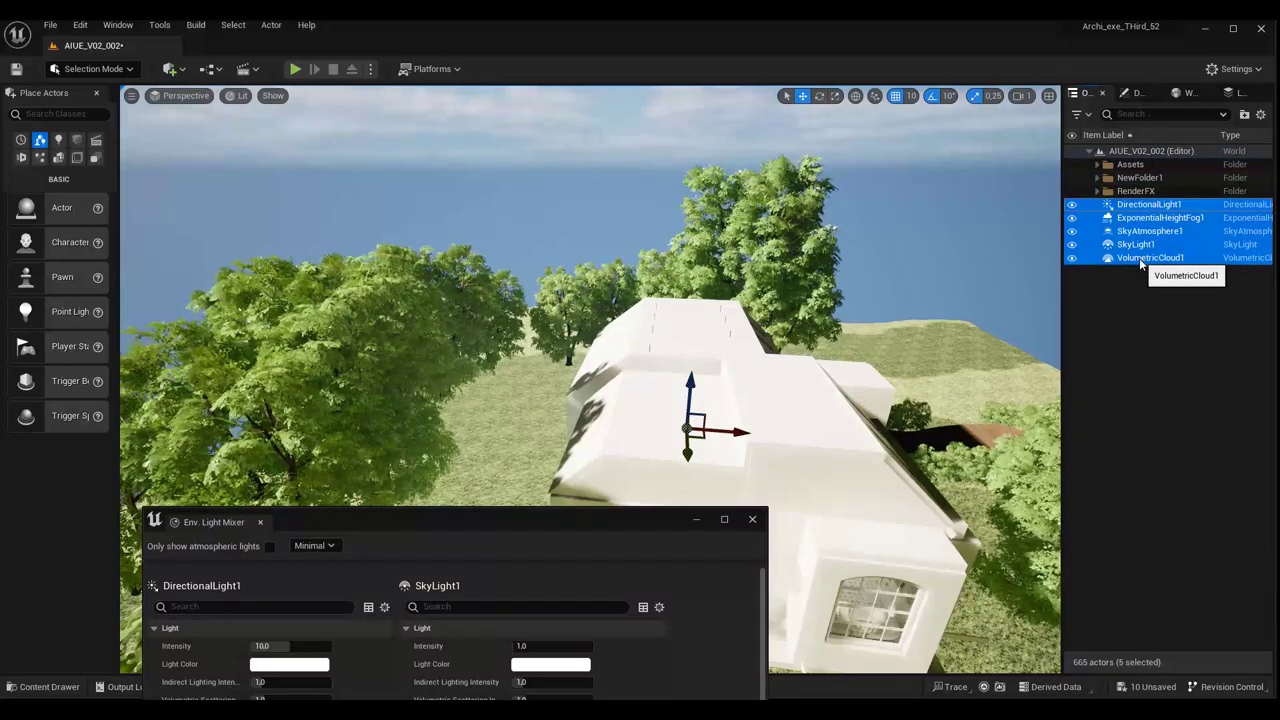
pyautogui.moveTo(554, 520); pyautogui.dragTo(510, 253)
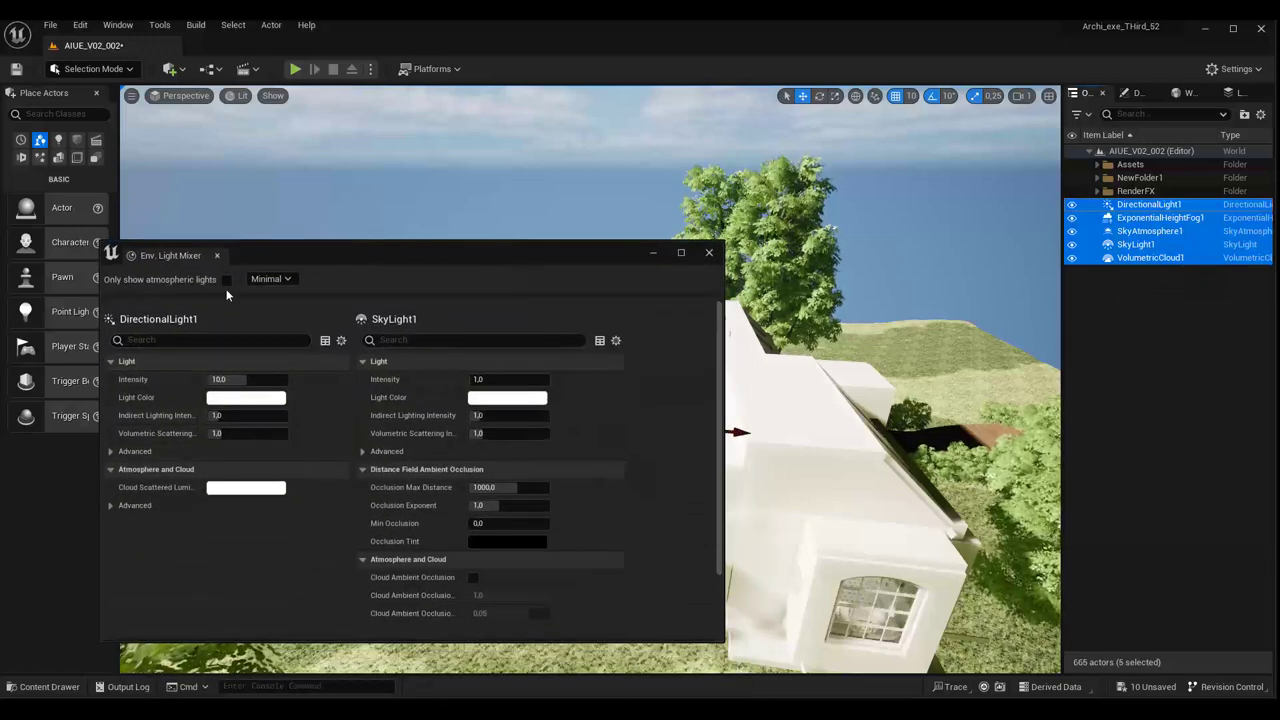
# - Scroll the Outliner and narrow the selection to DirectionalLight1 alone
pyautogui.scroll(-2, 388, 536)
pyautogui.scroll(-3, 388, 532)
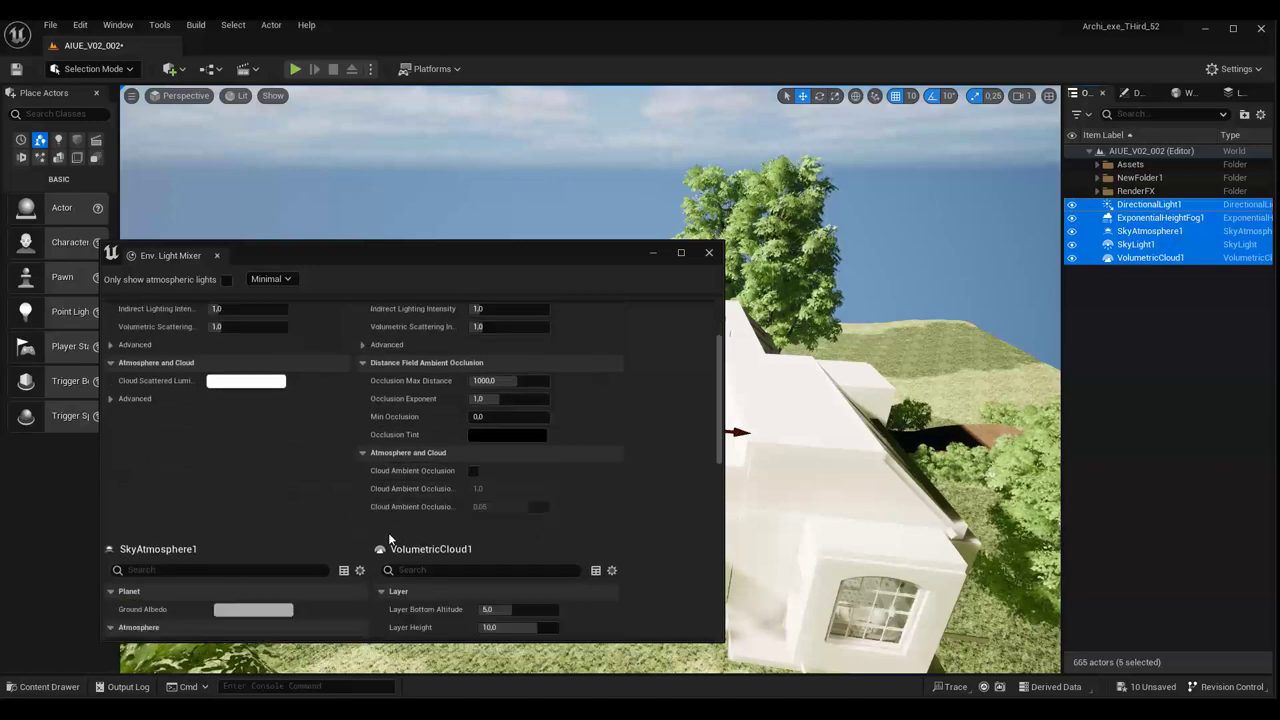
pyautogui.scroll(-3, 388, 532)
pyautogui.scroll(-3, 388, 532)
pyautogui.scroll(-3, 388, 532)
pyautogui.scroll(1, 388, 536)
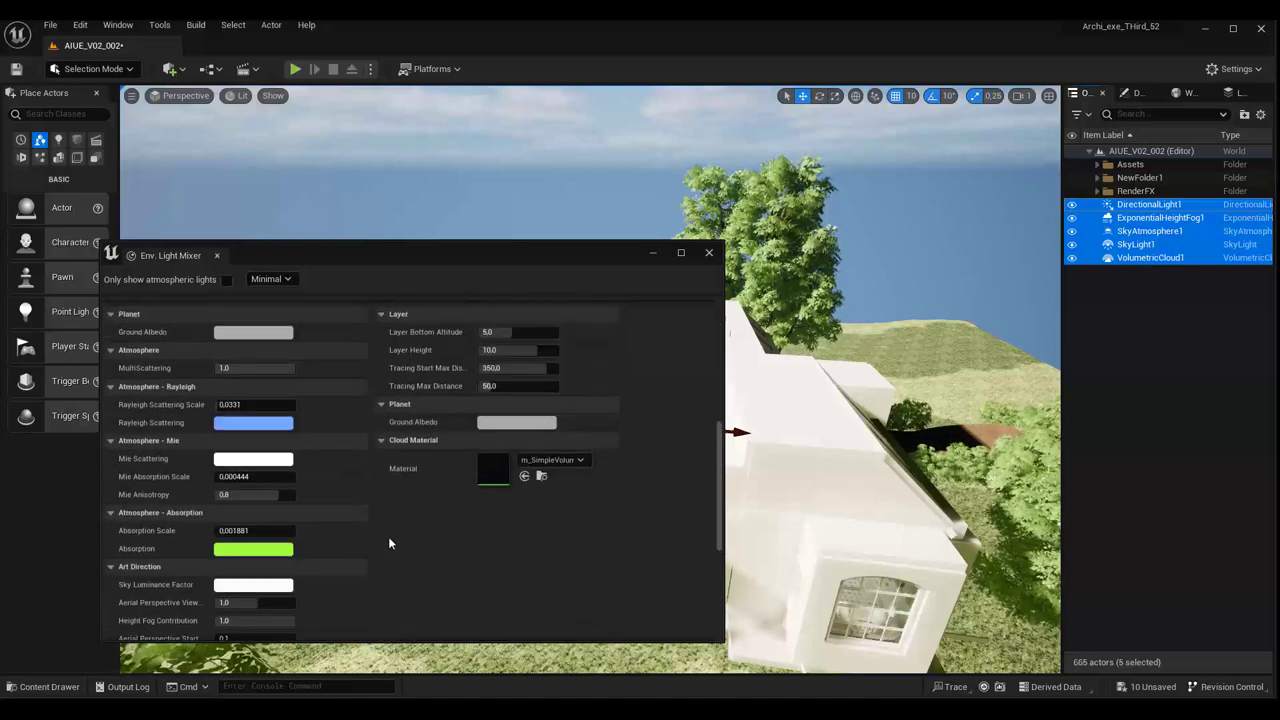
pyautogui.scroll(3, 388, 536)
pyautogui.scroll(2, 388, 538)
pyautogui.scroll(2, 389, 538)
pyautogui.scroll(3, 390, 544)
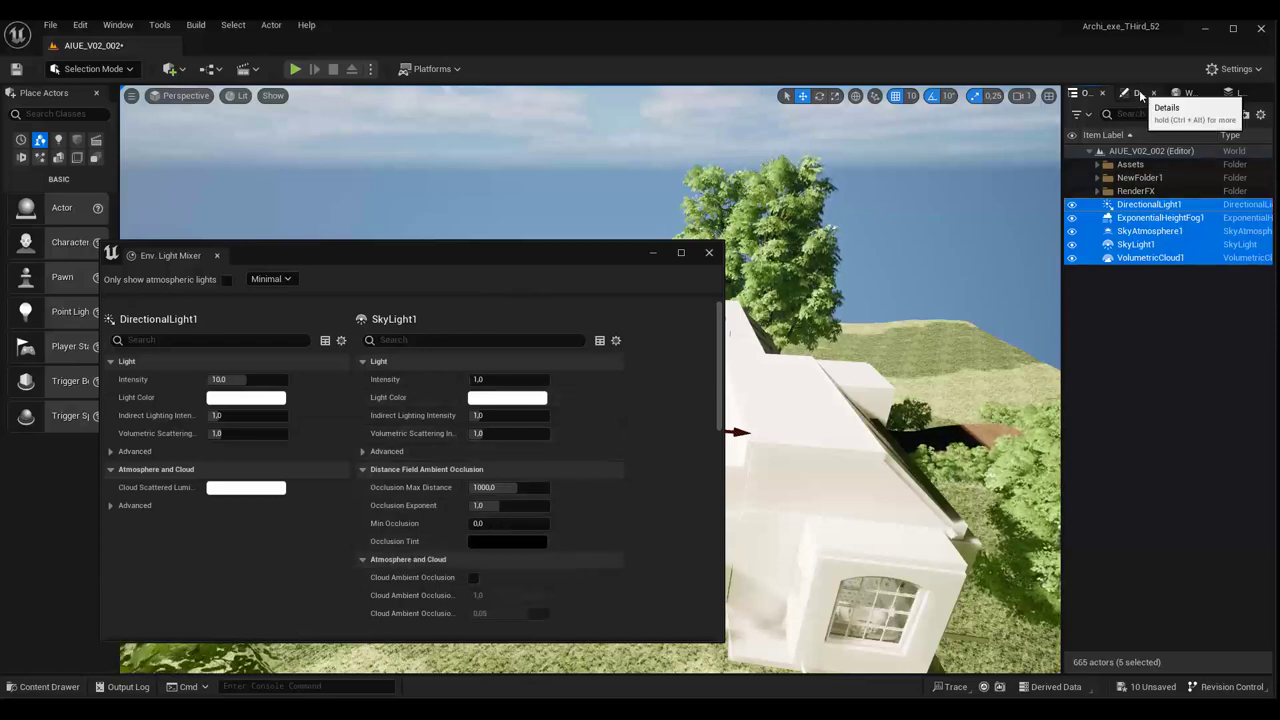
pyautogui.click(1148, 205)
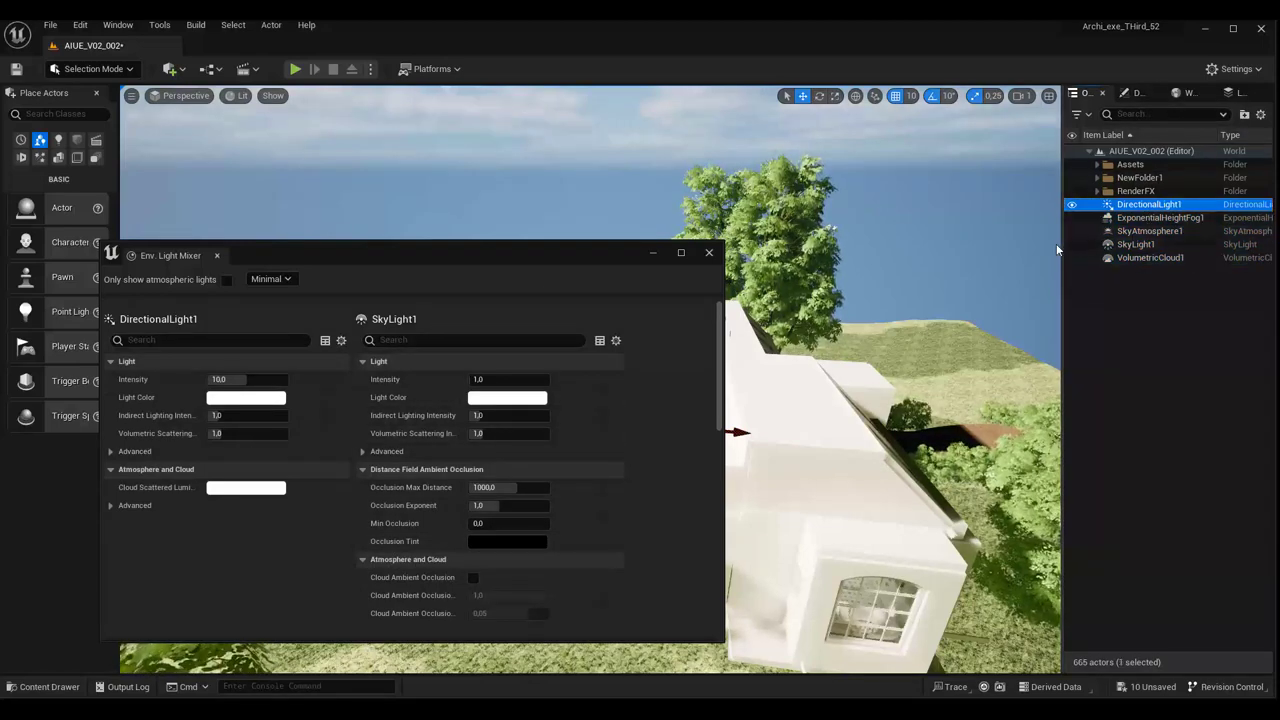
# - Widen the Outliner, show DirectionalLight1's Details, and move the light mixer aside
pyautogui.moveTo(1061, 245); pyautogui.dragTo(992, 245)
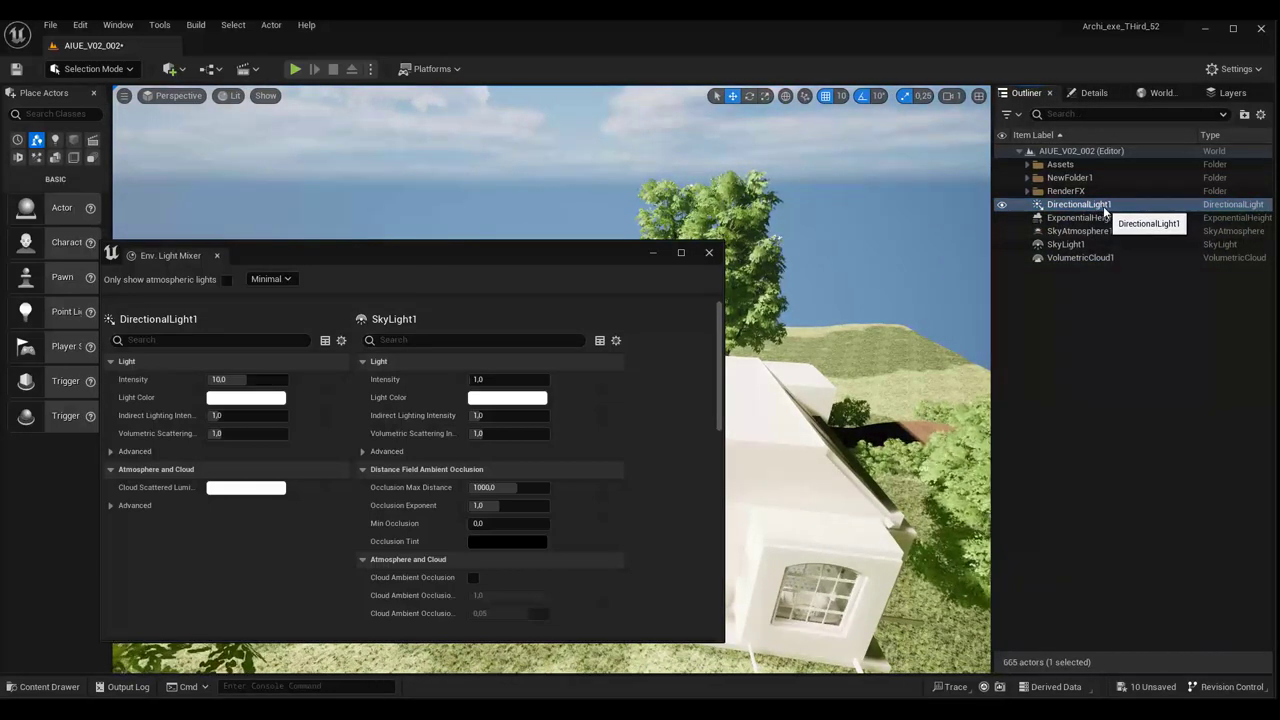
pyautogui.click(1095, 97)
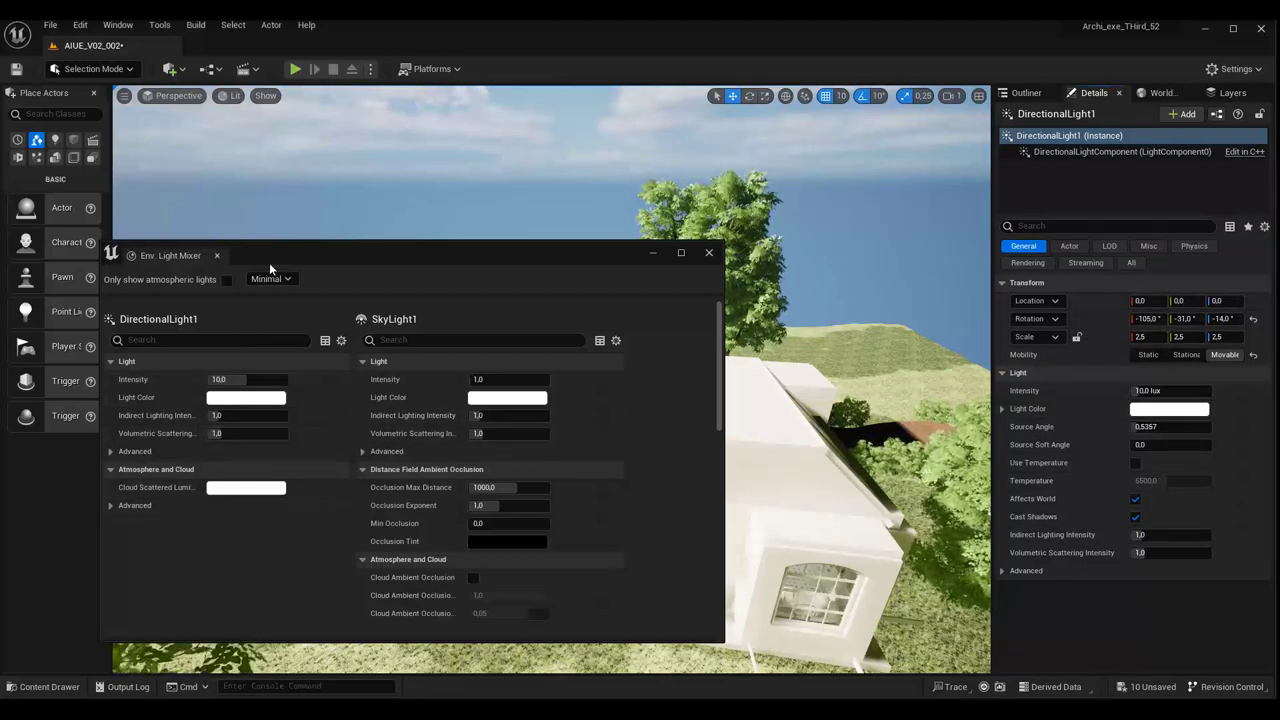
pyautogui.moveTo(284, 259)
pyautogui.mouseDown()
pyautogui.moveTo(521, 291)
pyautogui.moveTo(476, 303)
pyautogui.moveTo(463, 283)
pyautogui.mouseUp()
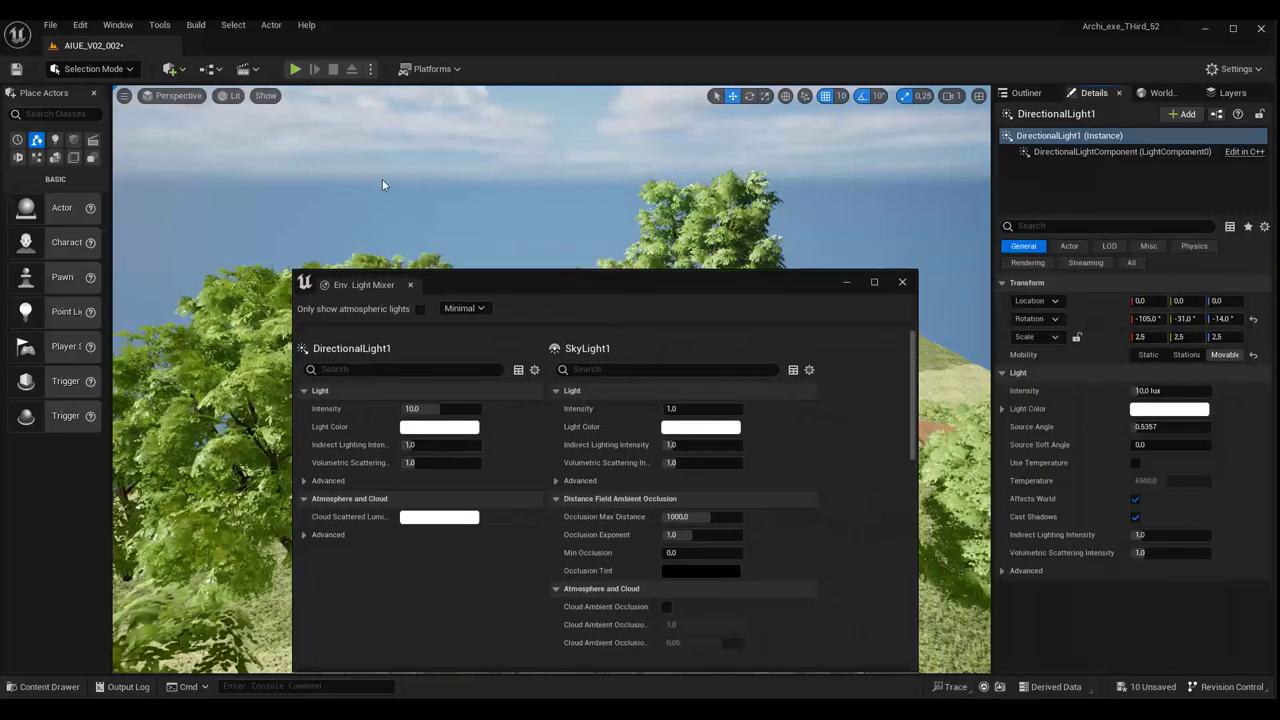
# - Play the level briefly to check the game view, then stop it
pyautogui.click(297, 74)
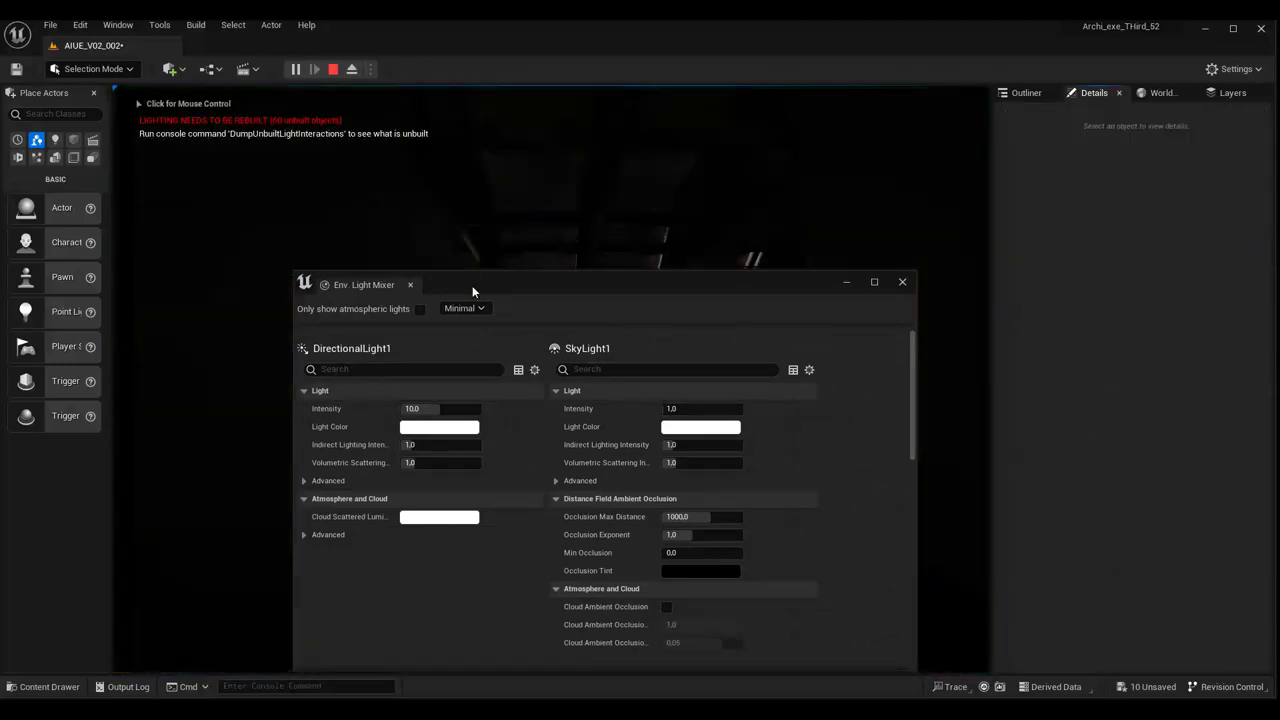
pyautogui.moveTo(472, 290); pyautogui.dragTo(905, 297)
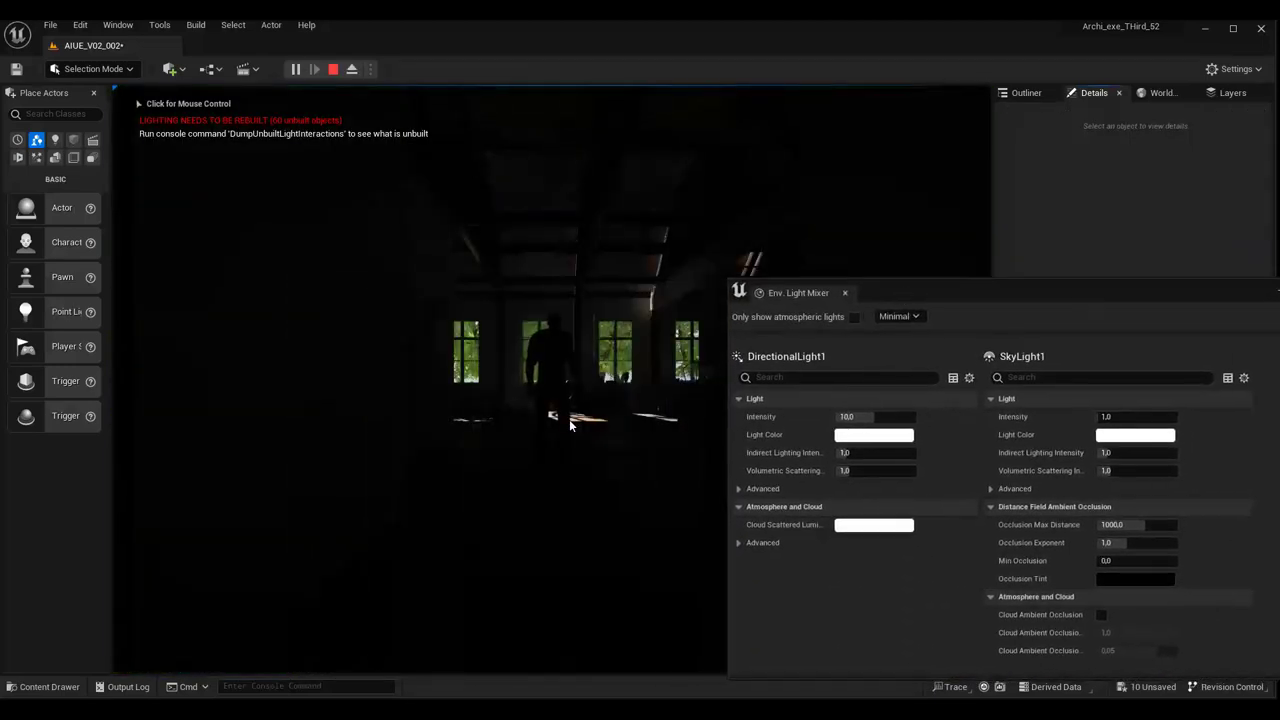
pyautogui.click(334, 72)
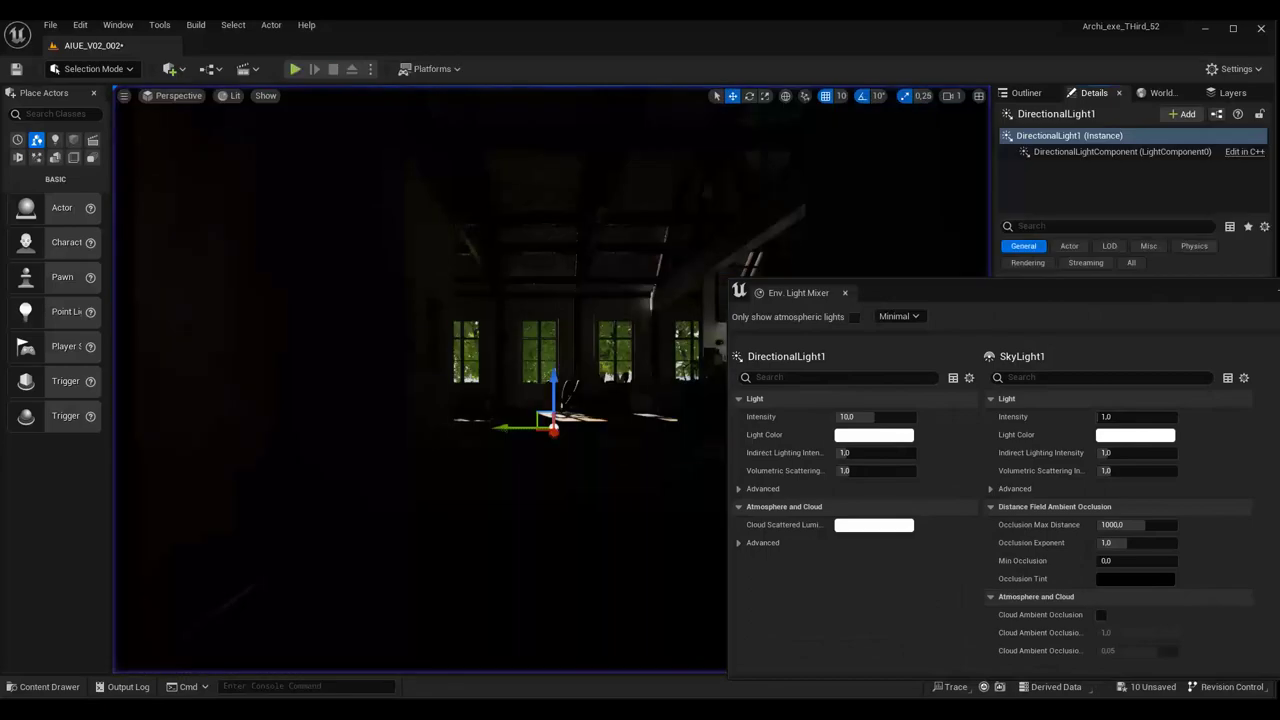
# - Orbit from the directional light into the living room and frame the knot coffee table
pyautogui.press('f')
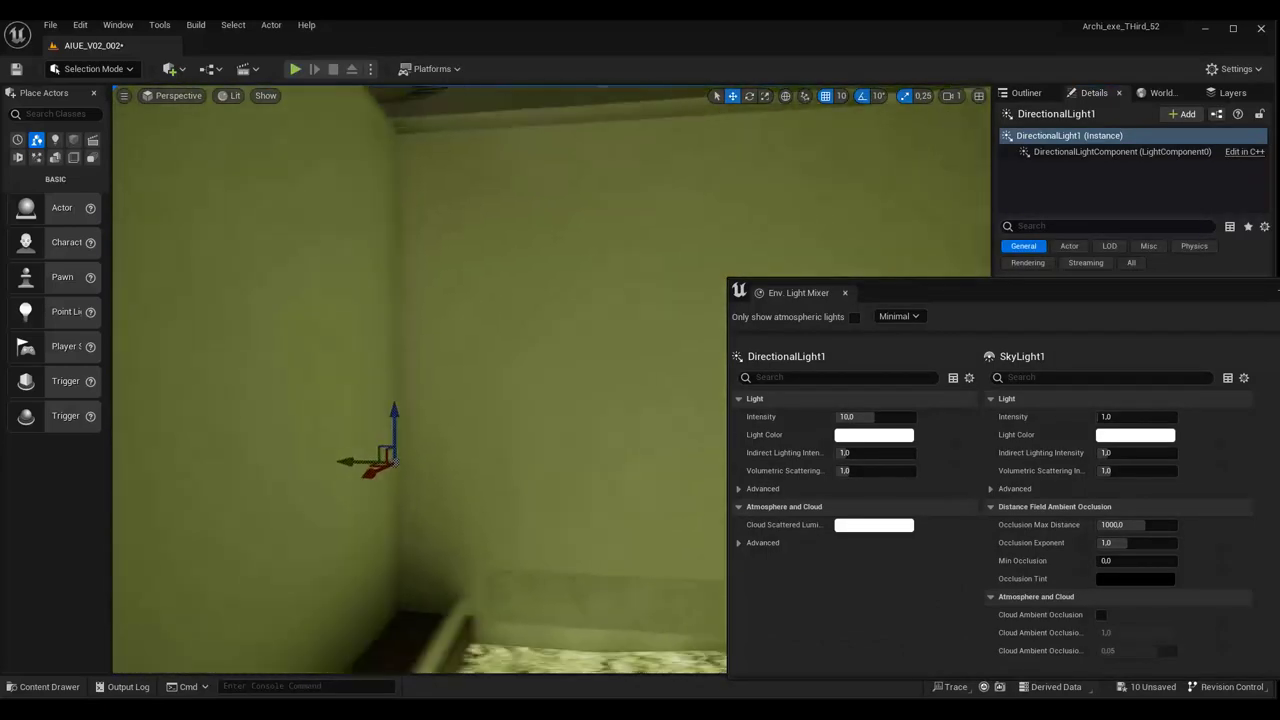
pyautogui.scroll(-5, 561, 454)
pyautogui.moveTo(561, 454)
pyautogui.keyDown('alt'); pyautogui.mouseDown()
pyautogui.moveTo(570, 467)
pyautogui.moveTo(577, 400)
pyautogui.moveTo(575, 440)
pyautogui.mouseUp(); pyautogui.keyUp('alt')
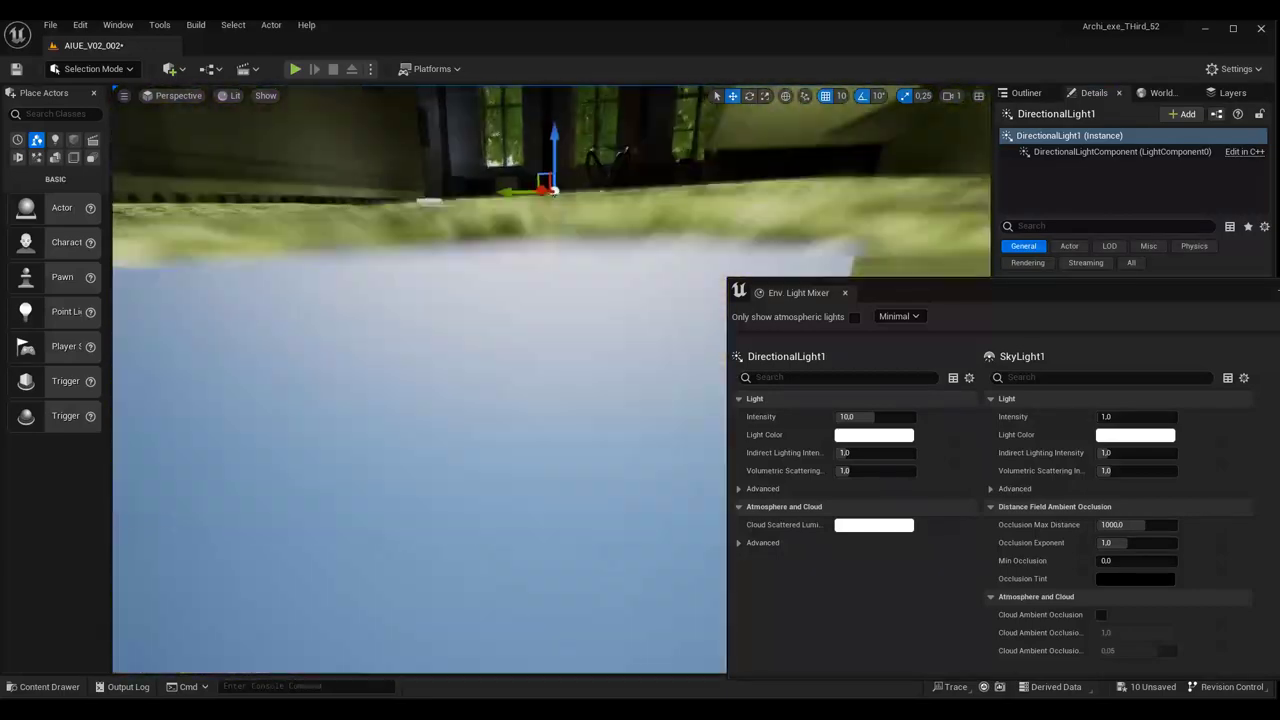
pyautogui.keyDown('alt'); pyautogui.moveTo(476, 256); pyautogui.dragTo(578, 670); pyautogui.keyUp('alt')
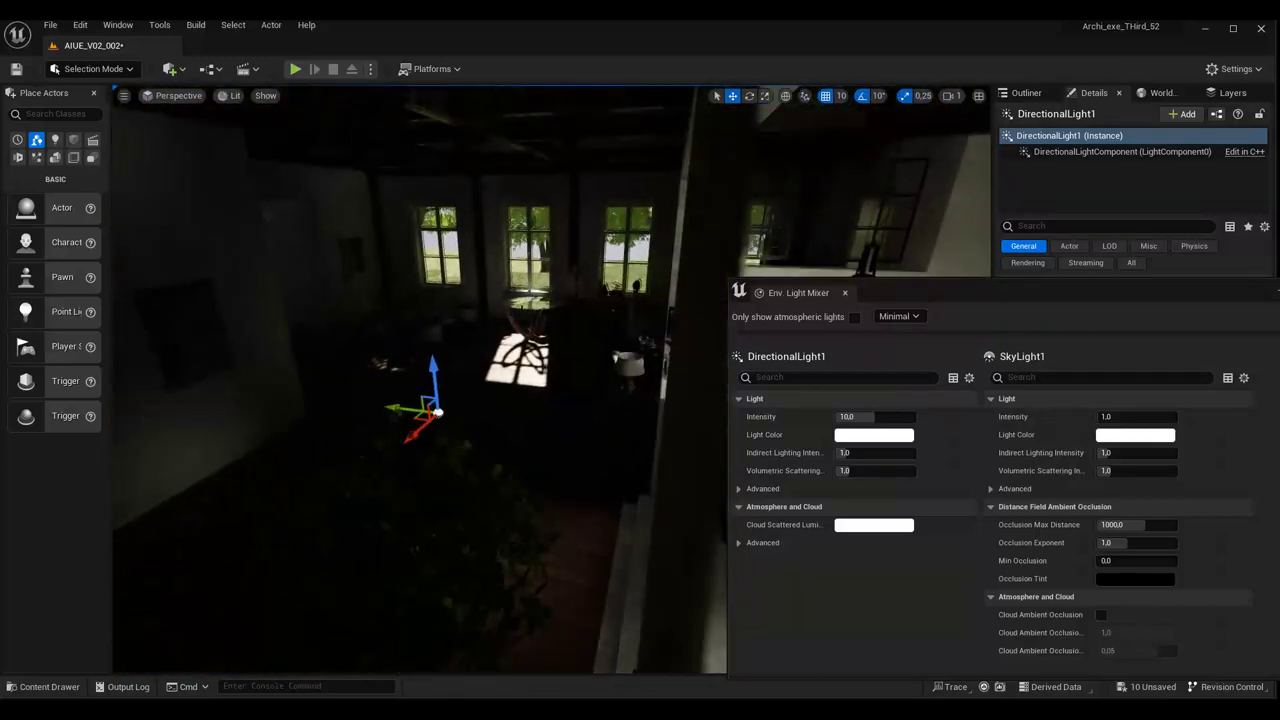
pyautogui.click(527, 310)
pyautogui.press('f')
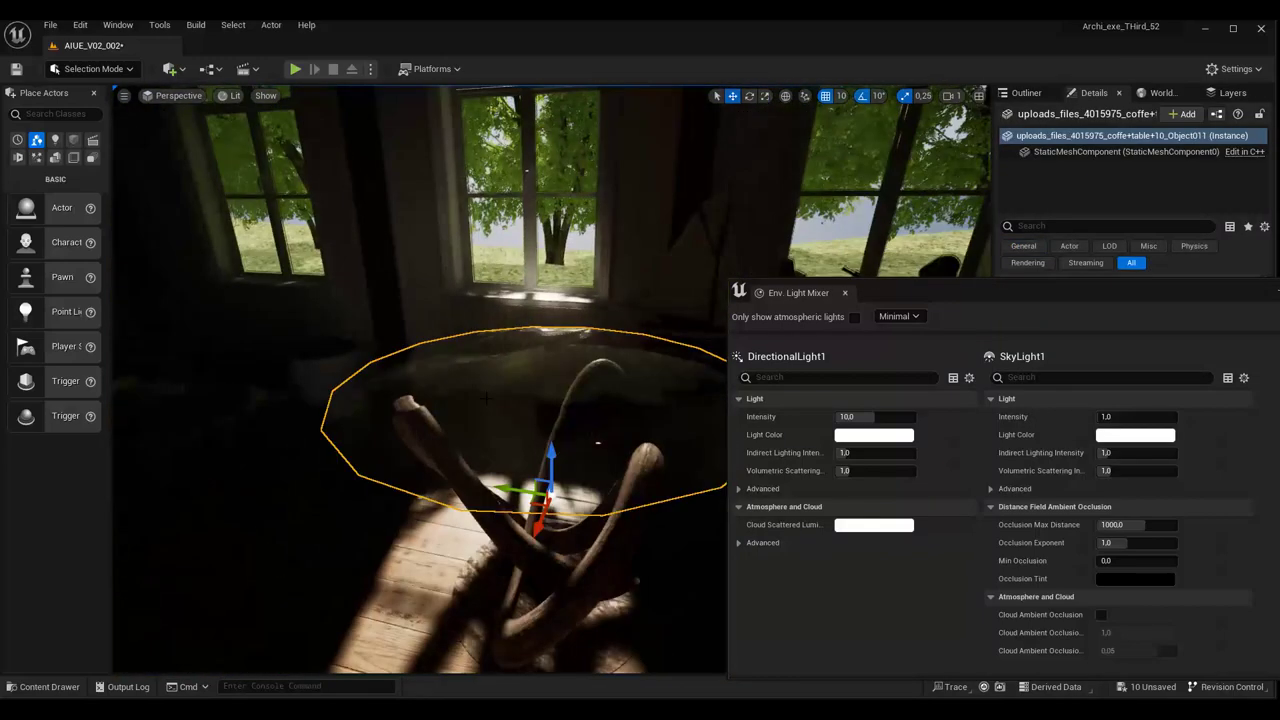
pyautogui.moveTo(527, 310)
pyautogui.keyDown('alt'); pyautogui.mouseDown()
pyautogui.moveTo(560, 420)
pyautogui.moveTo(528, 503)
pyautogui.moveTo(500, 480)
pyautogui.mouseUp(); pyautogui.keyUp('alt')
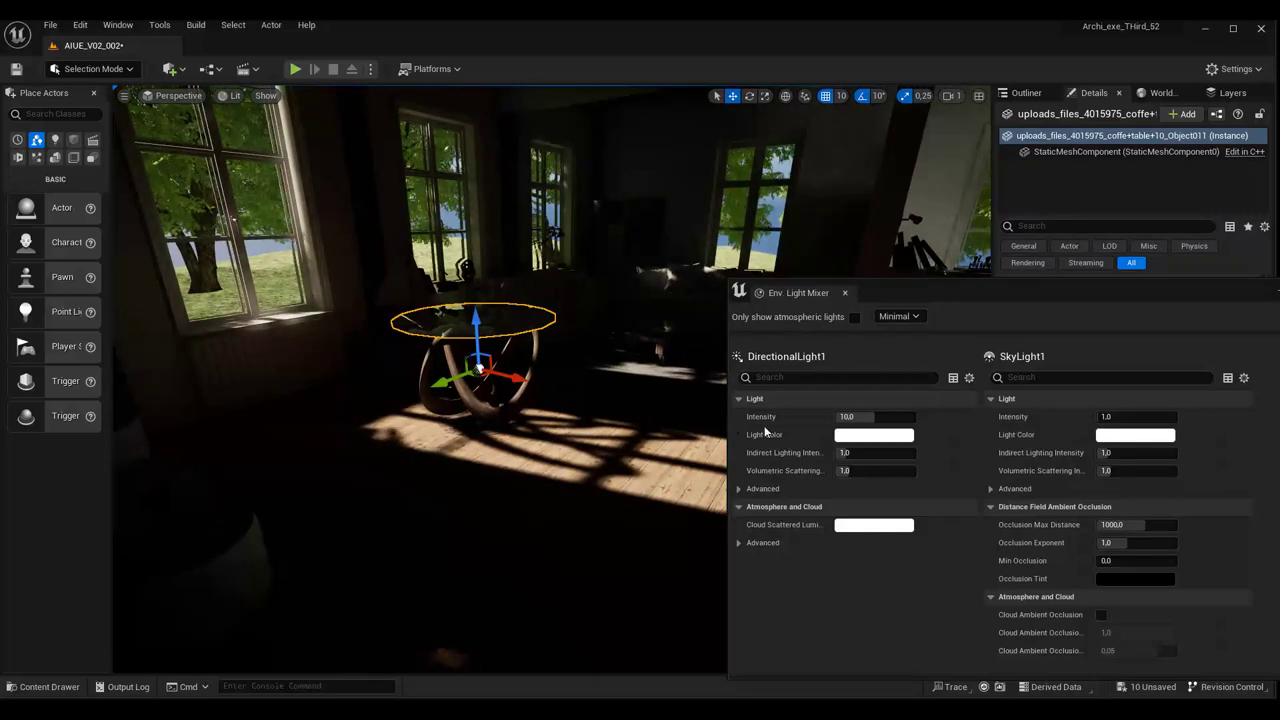
pyautogui.moveTo(878, 293); pyautogui.dragTo(778, 158)
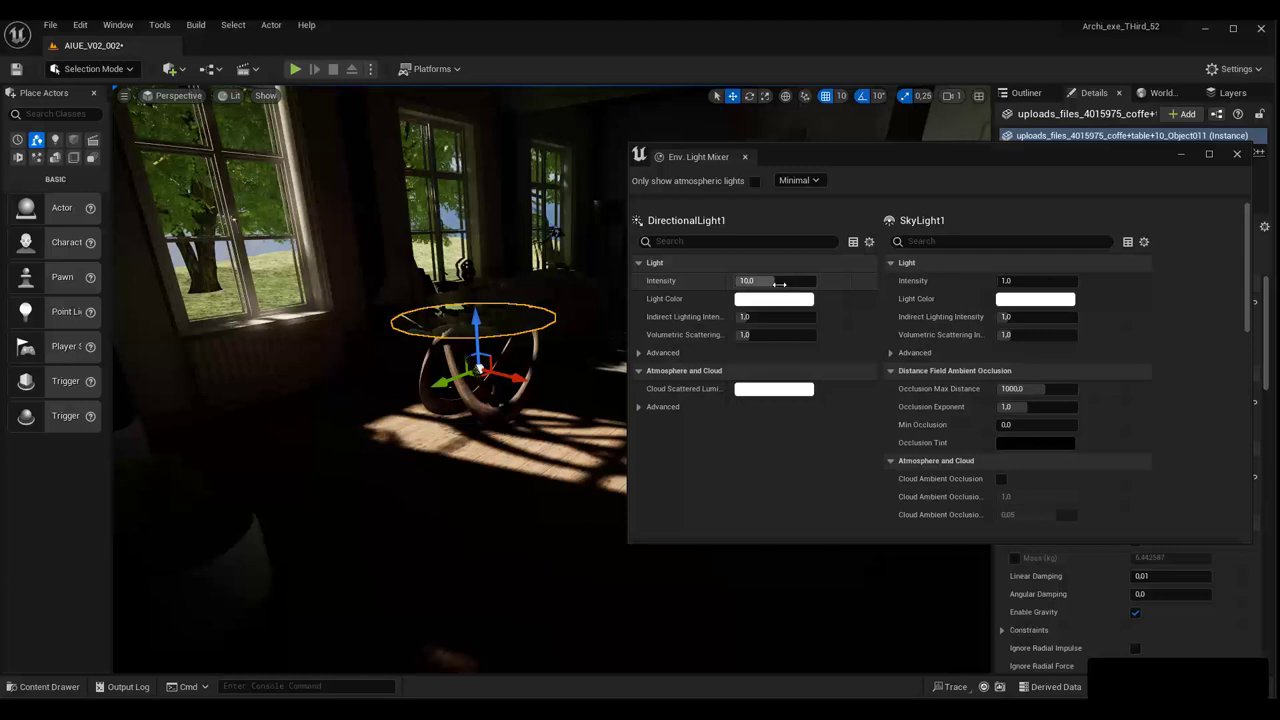
# - Set DirectionalLight1 Intensity to 20 and Indirect Lighting Intensity to 15
pyautogui.moveTo(778, 283)
pyautogui.mouseDown()
pyautogui.moveTo(810, 283)
pyautogui.moveTo(748, 298)
pyautogui.mouseUp()
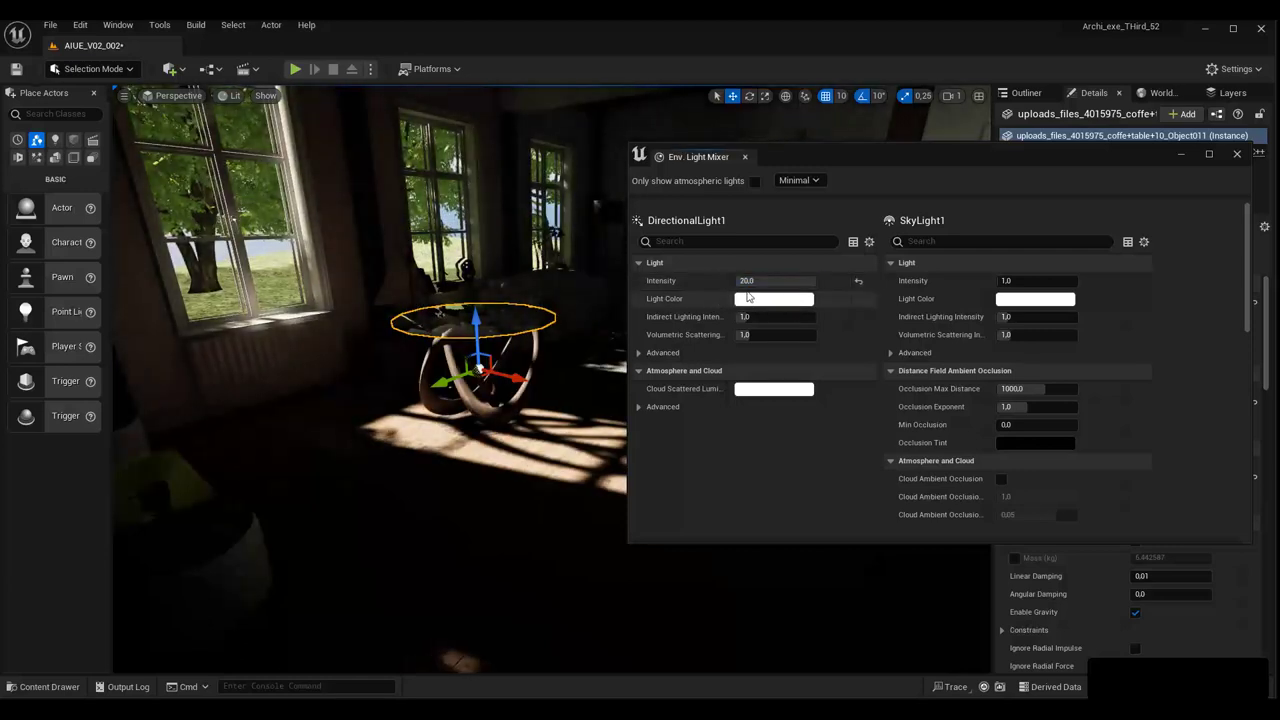
pyautogui.click(752, 281)
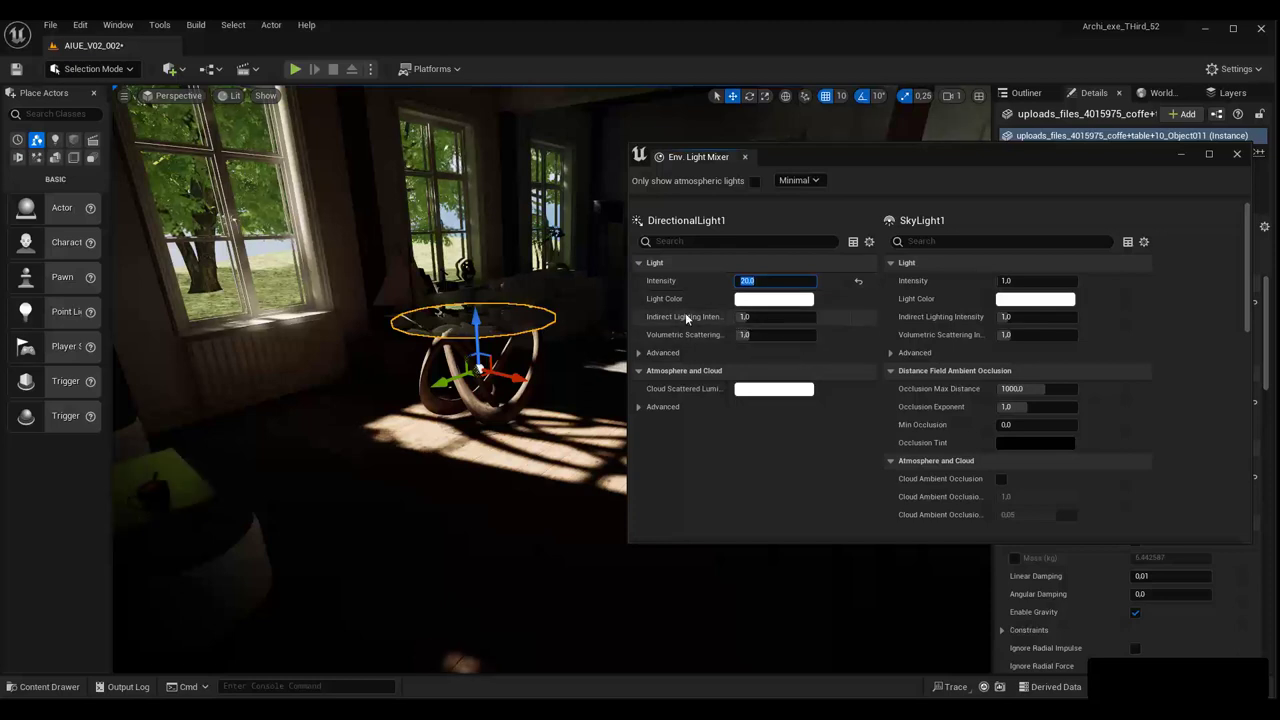
pyautogui.hotkey('ctrl', 's')
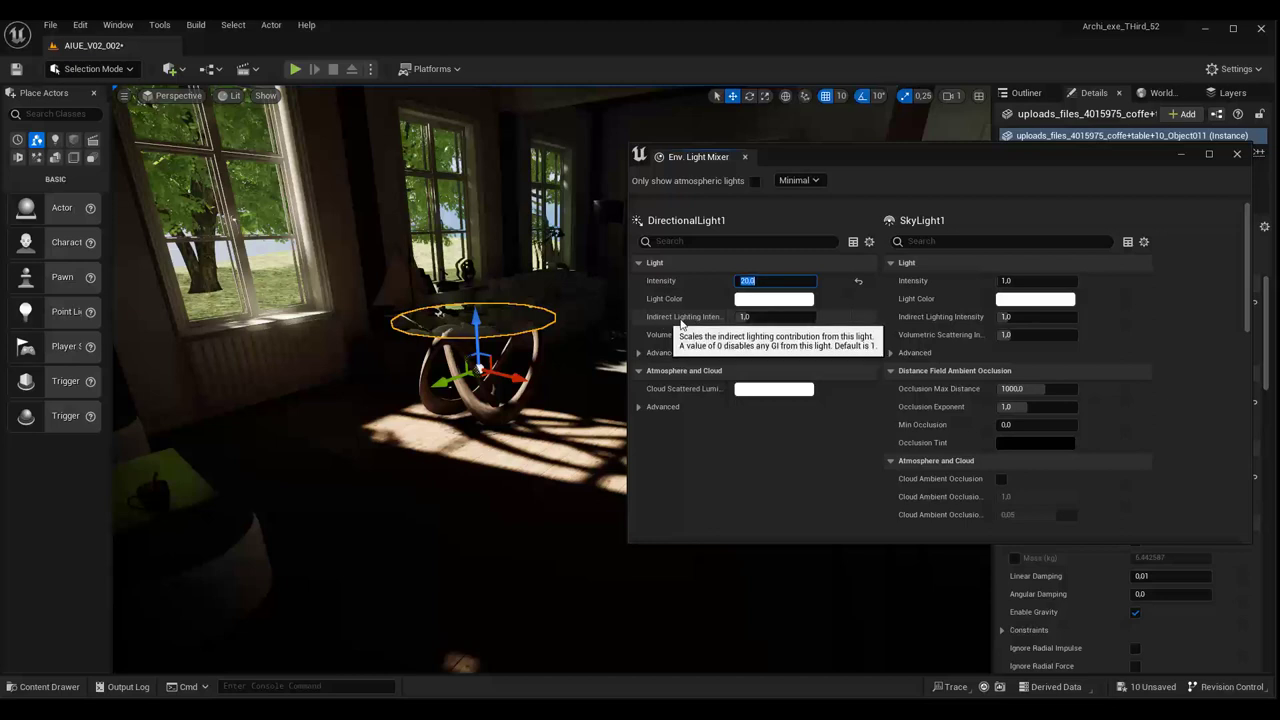
pyautogui.moveTo(750, 317); pyautogui.dragTo(810, 317)
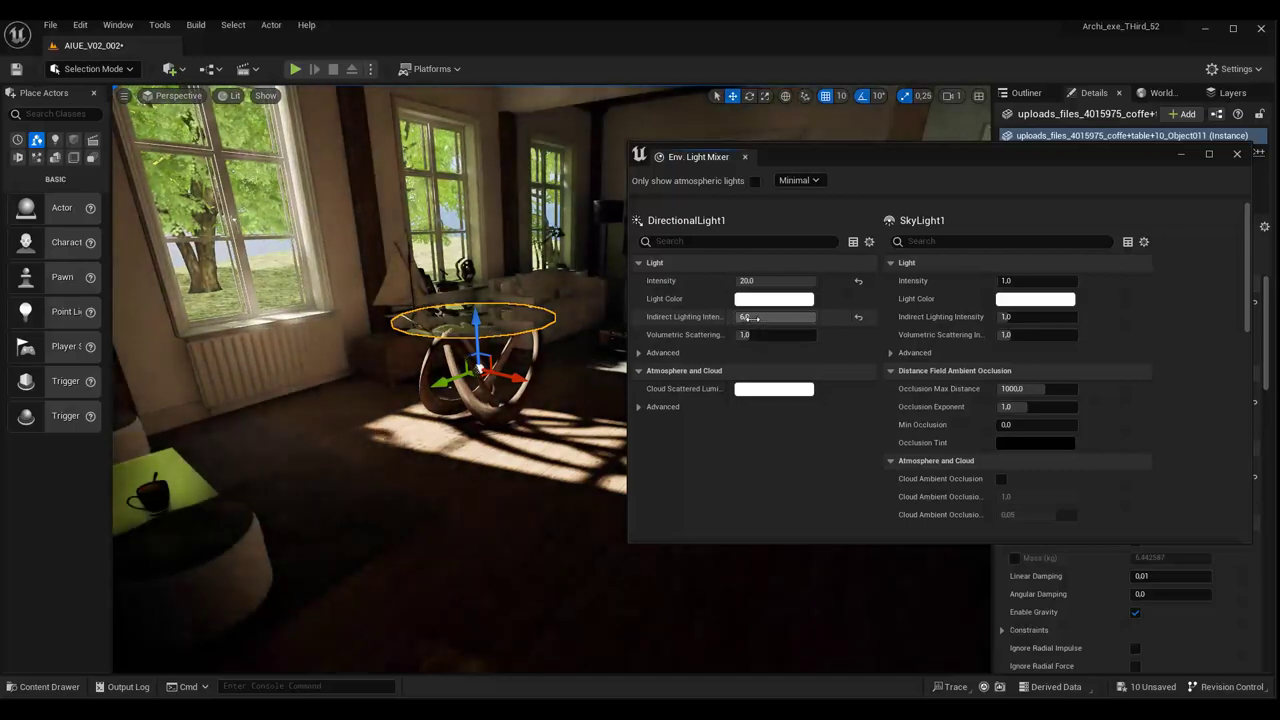
pyautogui.write('20')
pyautogui.press('Return')
pyautogui.write('15')
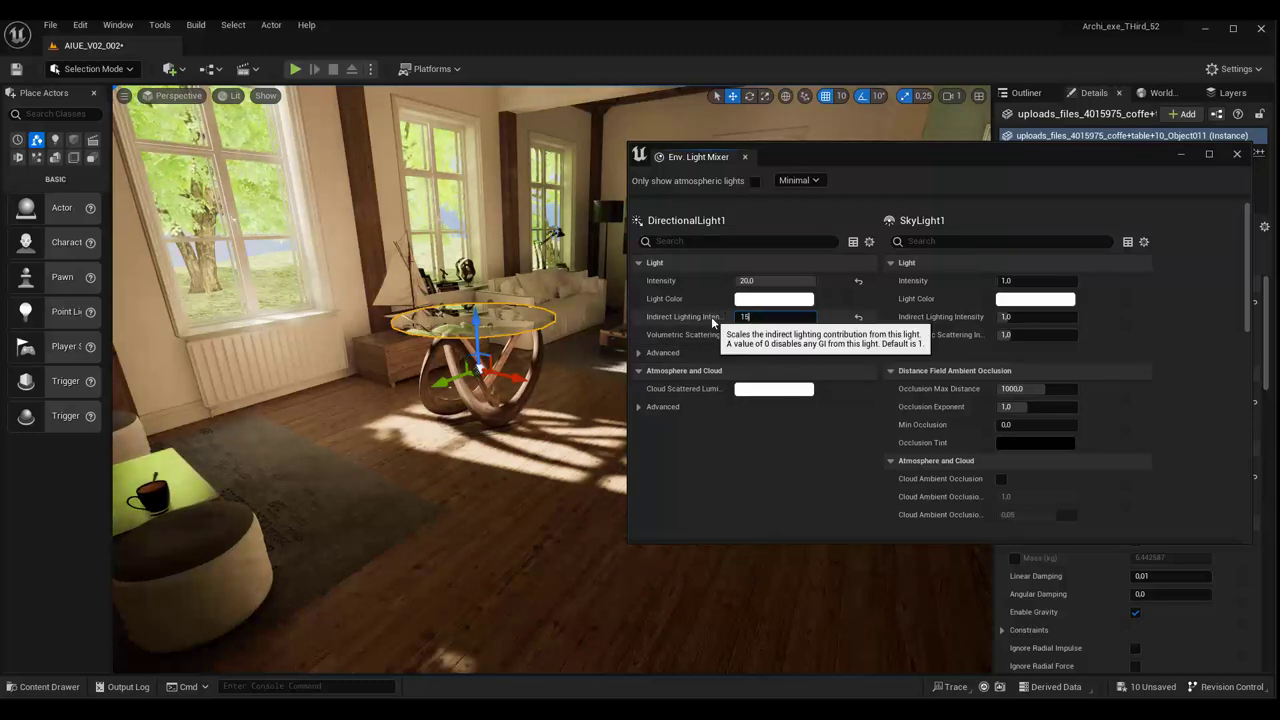
pyautogui.press('Return')
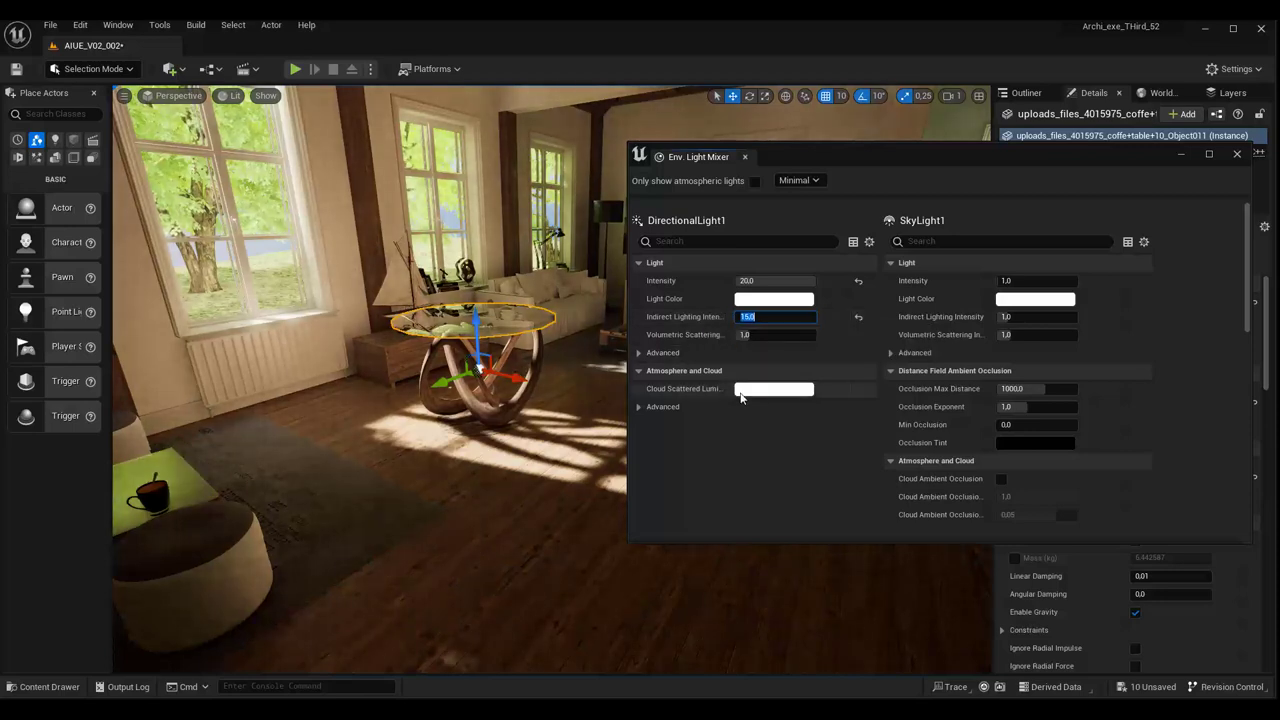
pyautogui.moveTo(852, 160); pyautogui.dragTo(797, 169)
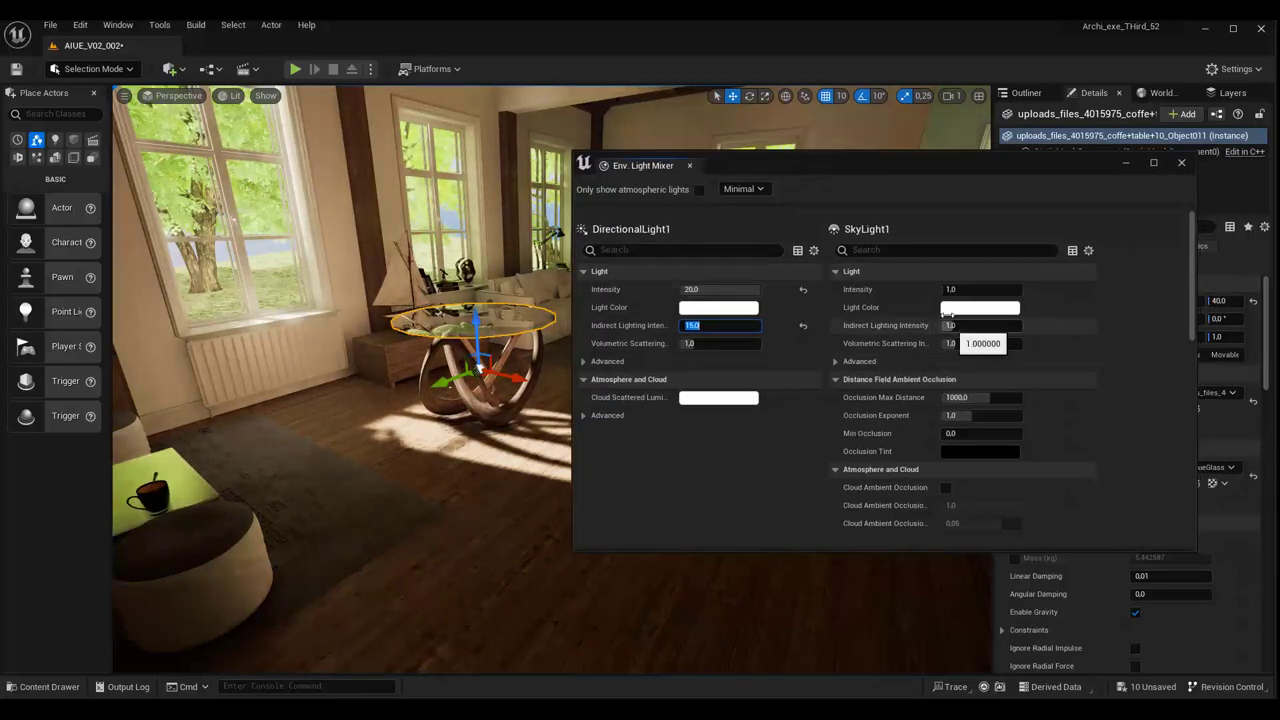
# - Raise SkyLight1's intensity and tint its light colour light blue
pyautogui.moveTo(955, 290)
pyautogui.mouseDown()
pyautogui.moveTo(1010, 290)
pyautogui.moveTo(993, 290)
pyautogui.mouseUp()
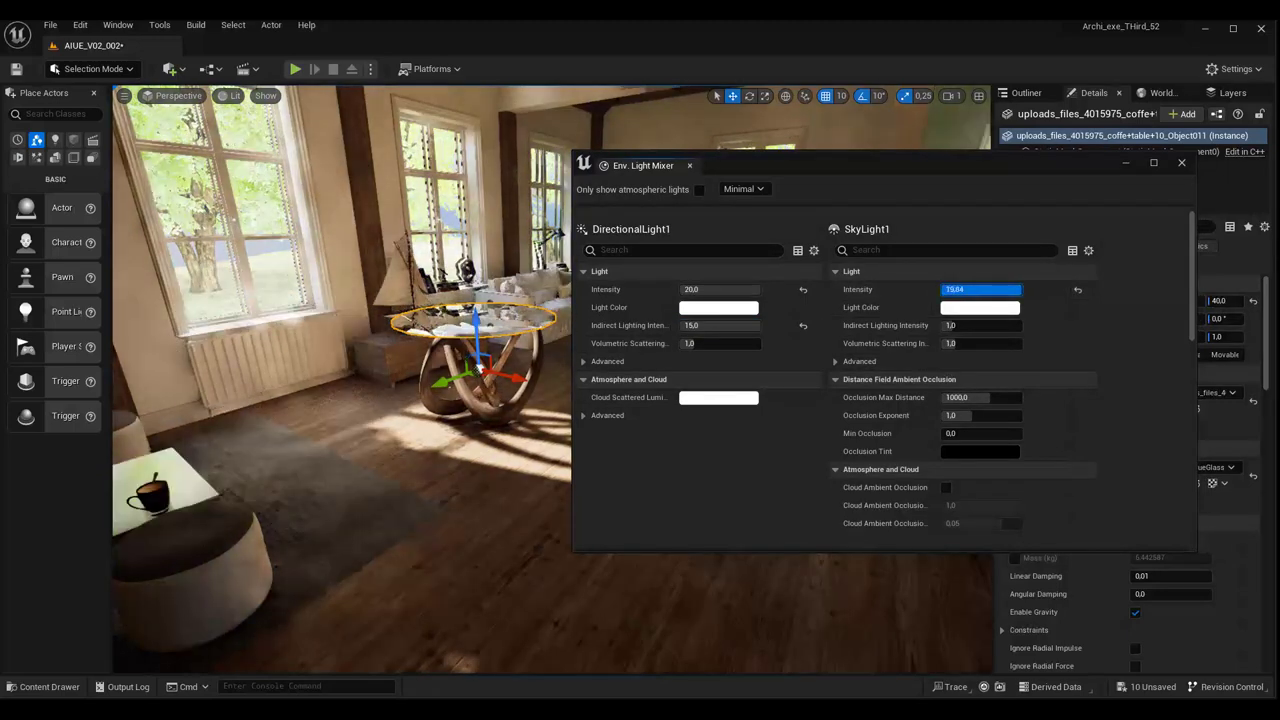
pyautogui.write('11,360001')
pyautogui.click(953, 306)
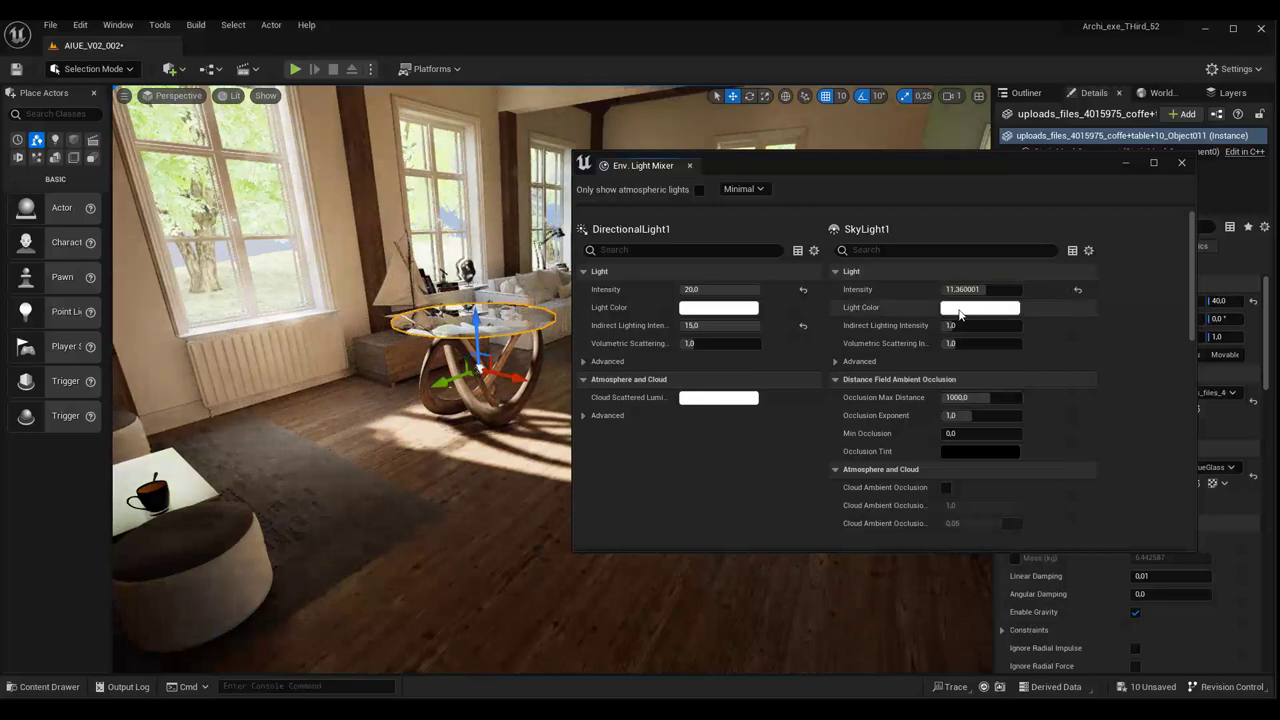
pyautogui.moveTo(1019, 420)
pyautogui.mouseDown()
pyautogui.moveTo(964, 400)
pyautogui.moveTo(1010, 416)
pyautogui.mouseUp()
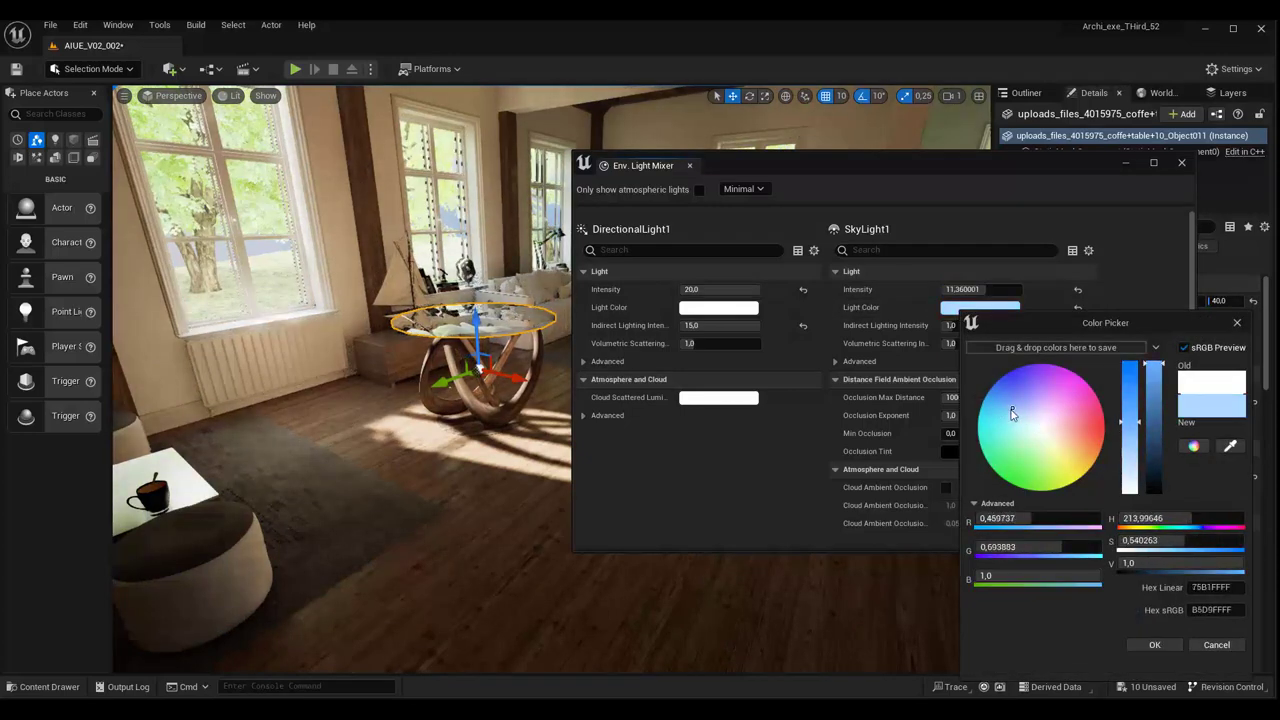
pyautogui.click(1155, 646)
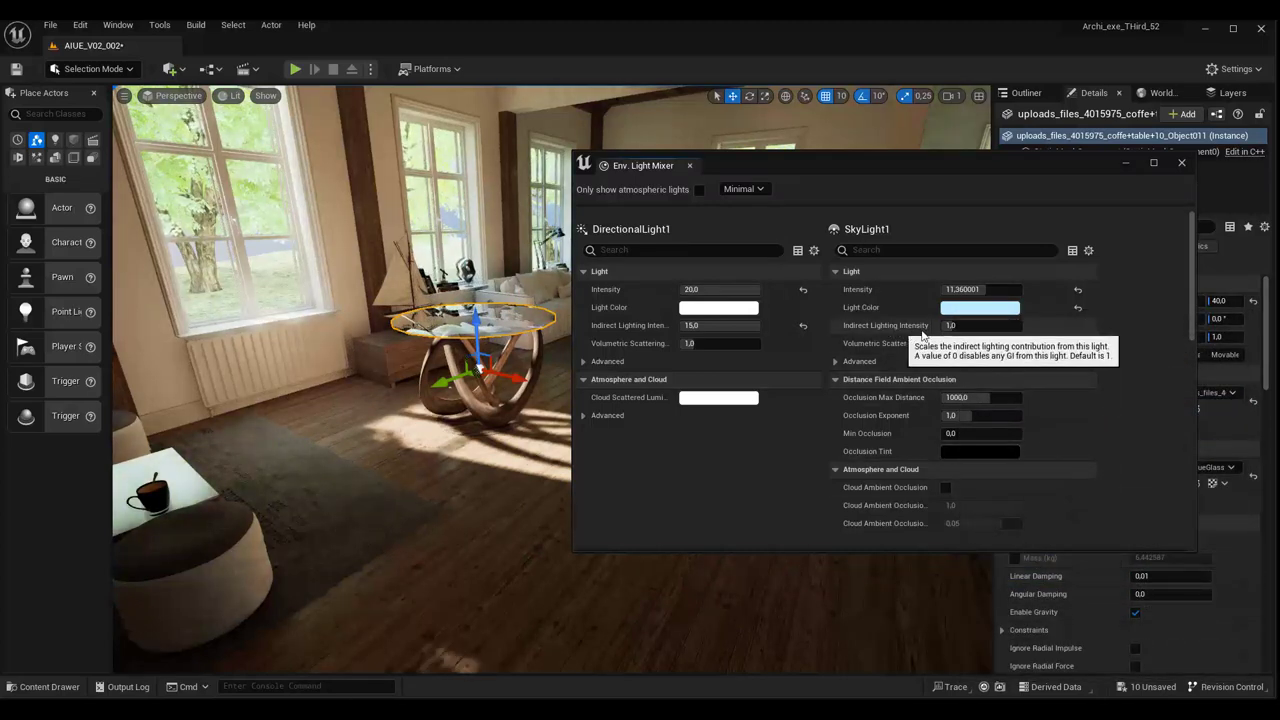
# - Set SkyLight1's Indirect Lighting Intensity to 20.0
pyautogui.moveTo(950, 325); pyautogui.dragTo(1020, 325)
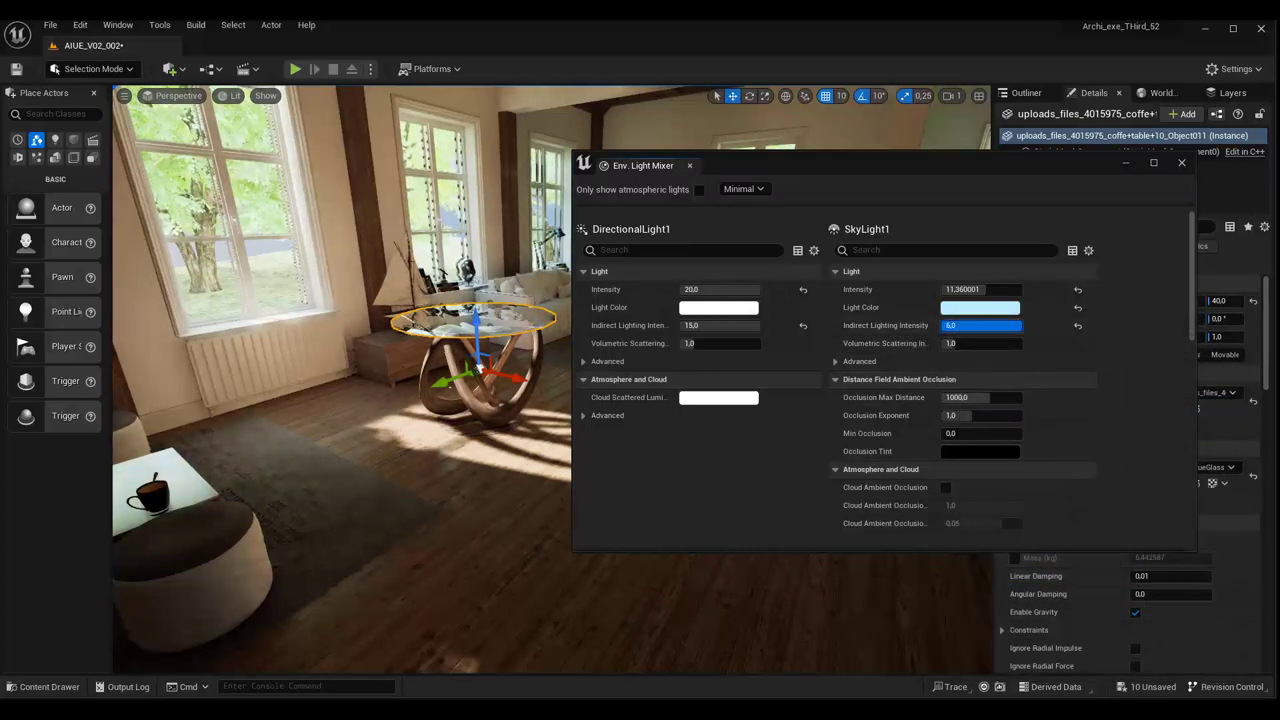
pyautogui.click(951, 325)
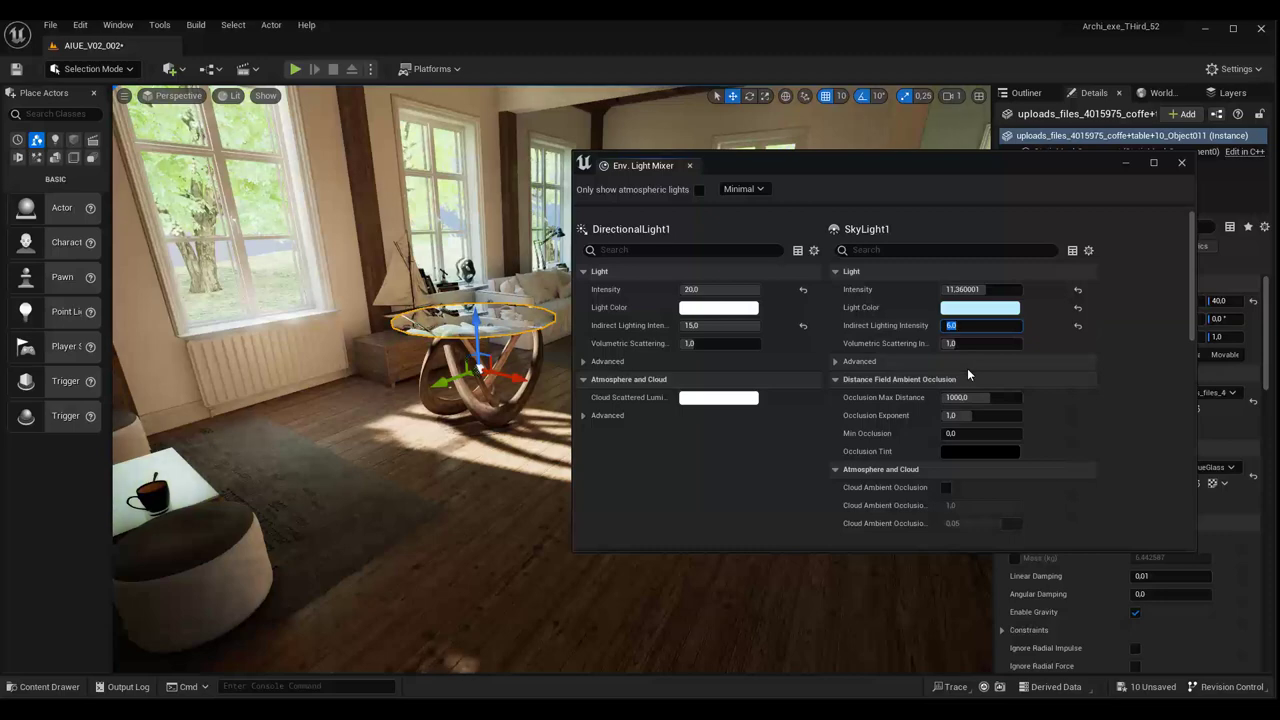
pyautogui.write('20')
pyautogui.press('Return')
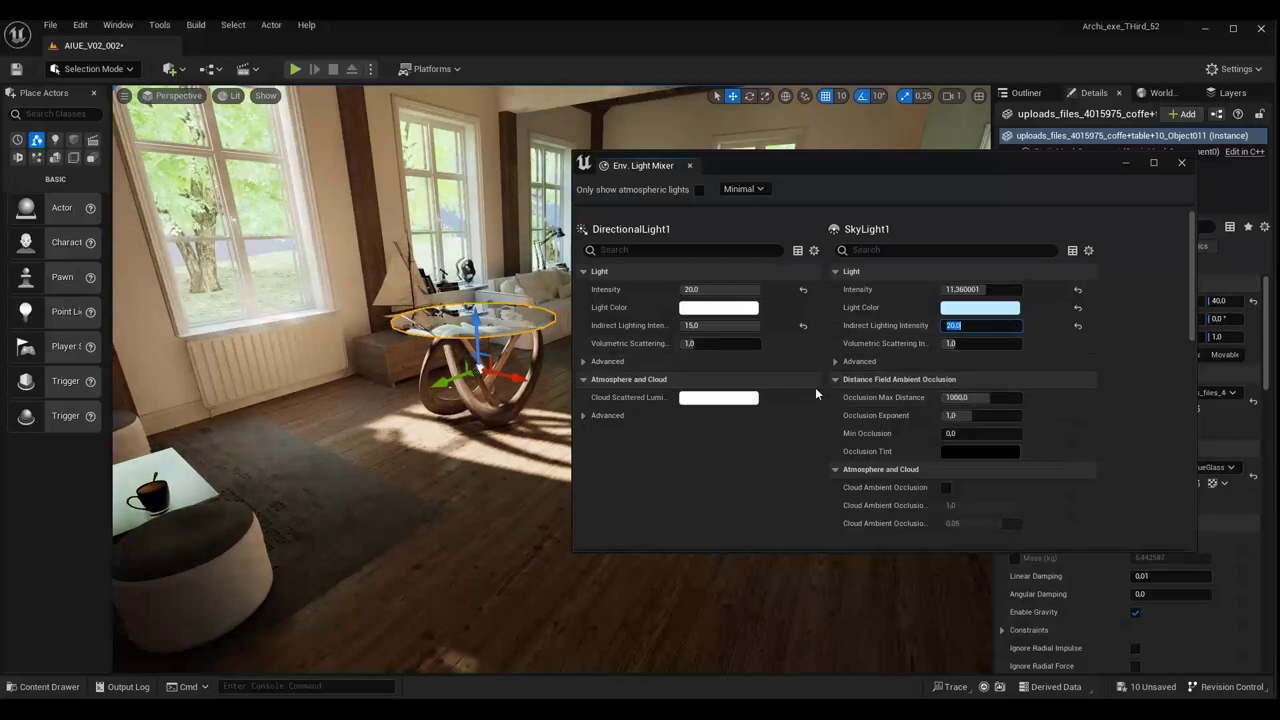
pyautogui.moveTo(864, 166); pyautogui.dragTo(717, 141)
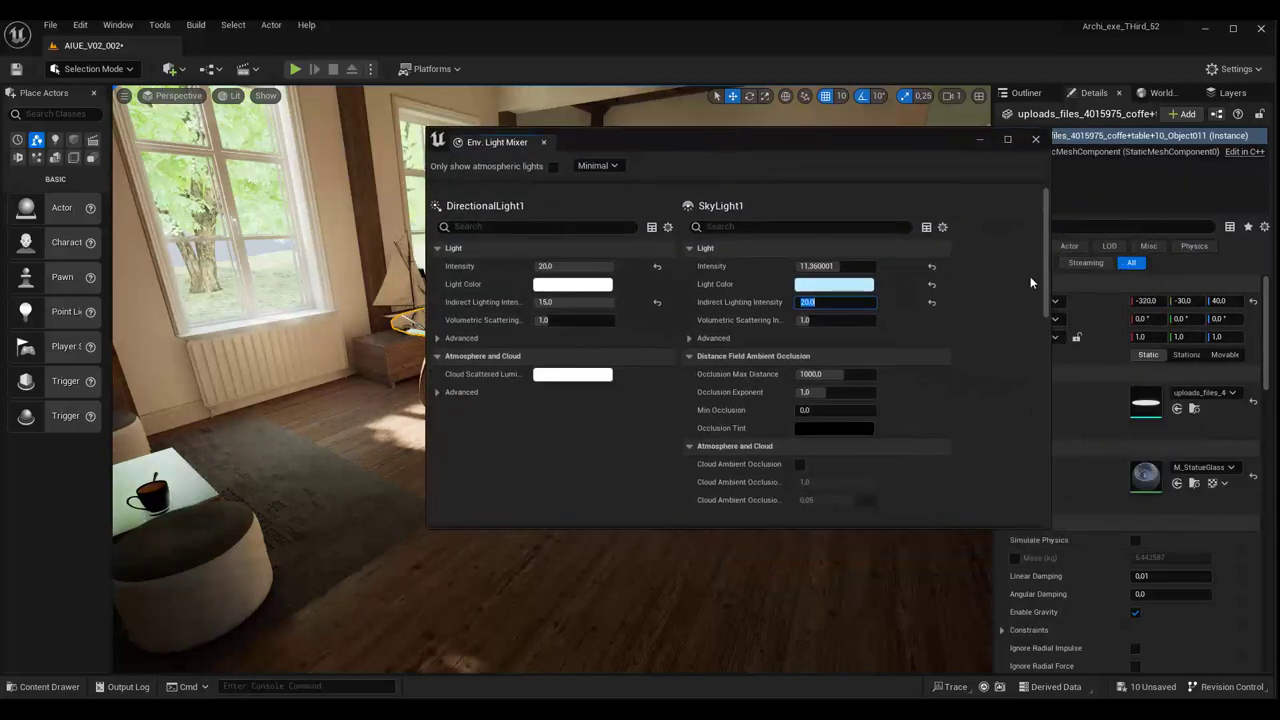
# - Close the Env. Light Mixer, tilt the view over the living room, and open the Edit menu
pyautogui.moveTo(1047, 292); pyautogui.dragTo(1041, 392)
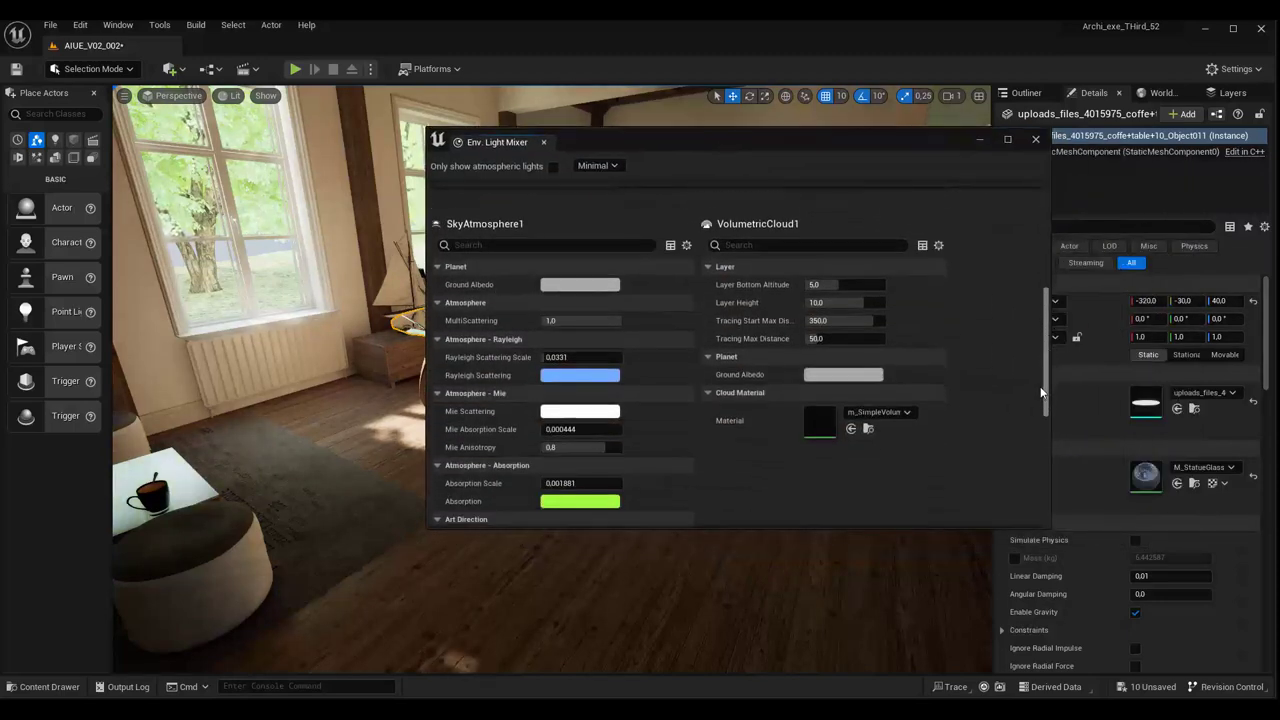
pyautogui.scroll(3, 1038, 370)
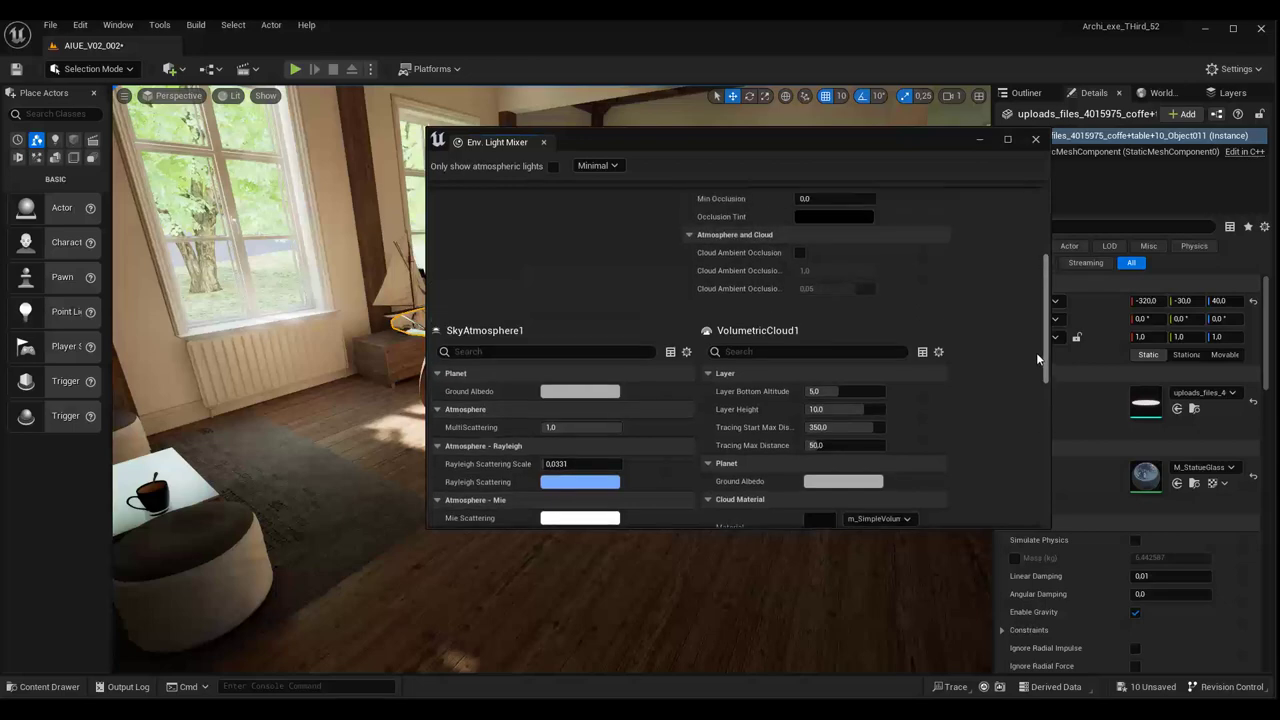
pyautogui.scroll(3, 1036, 348)
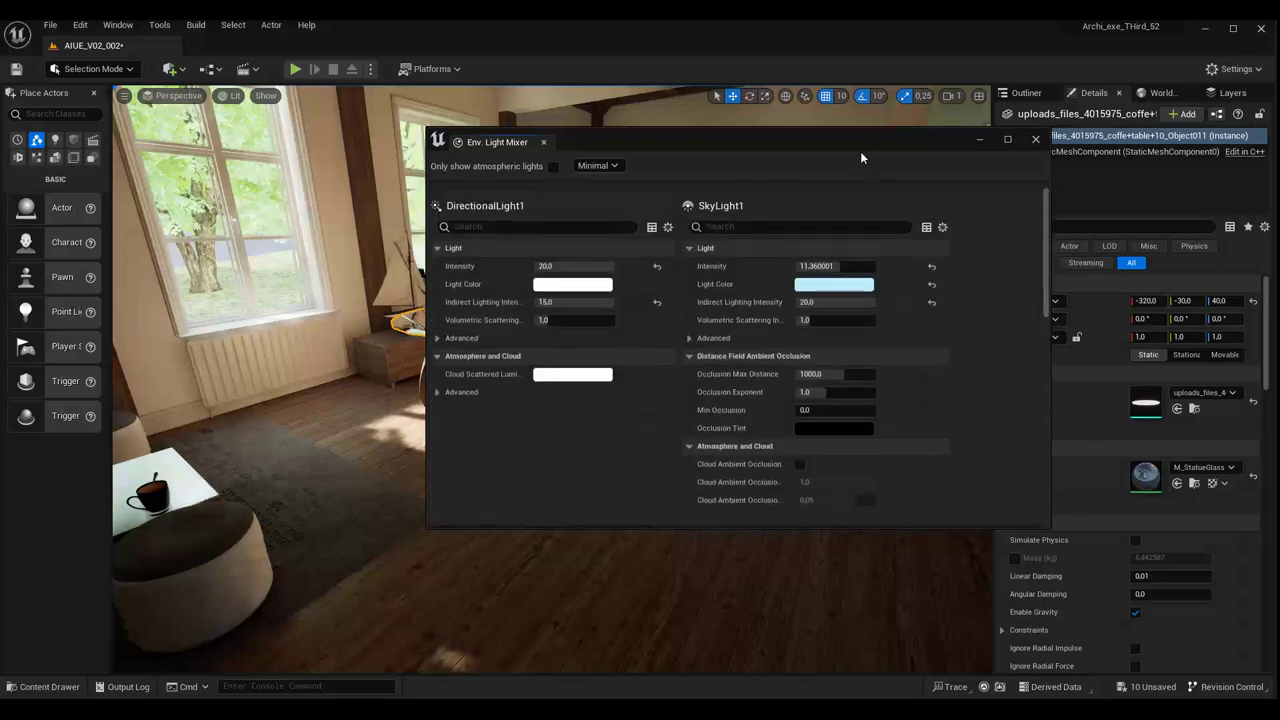
pyautogui.moveTo(858, 142); pyautogui.dragTo(808, 266)
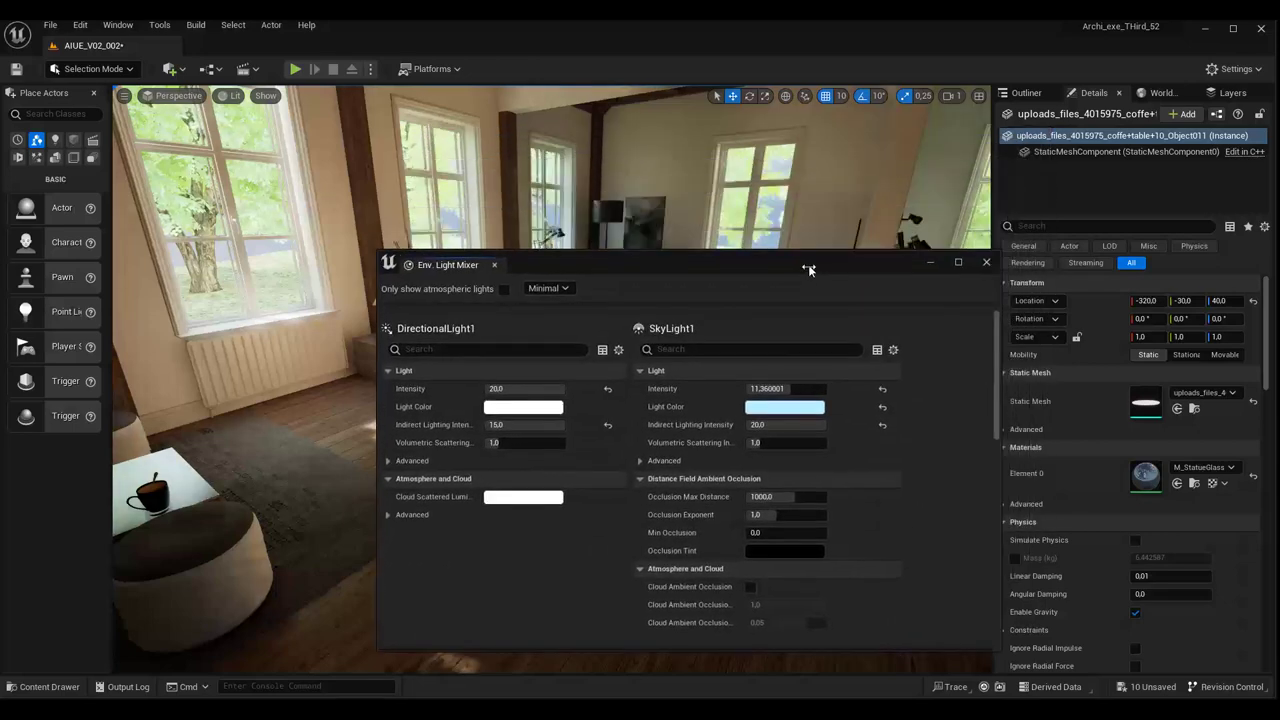
pyautogui.click(986, 263)
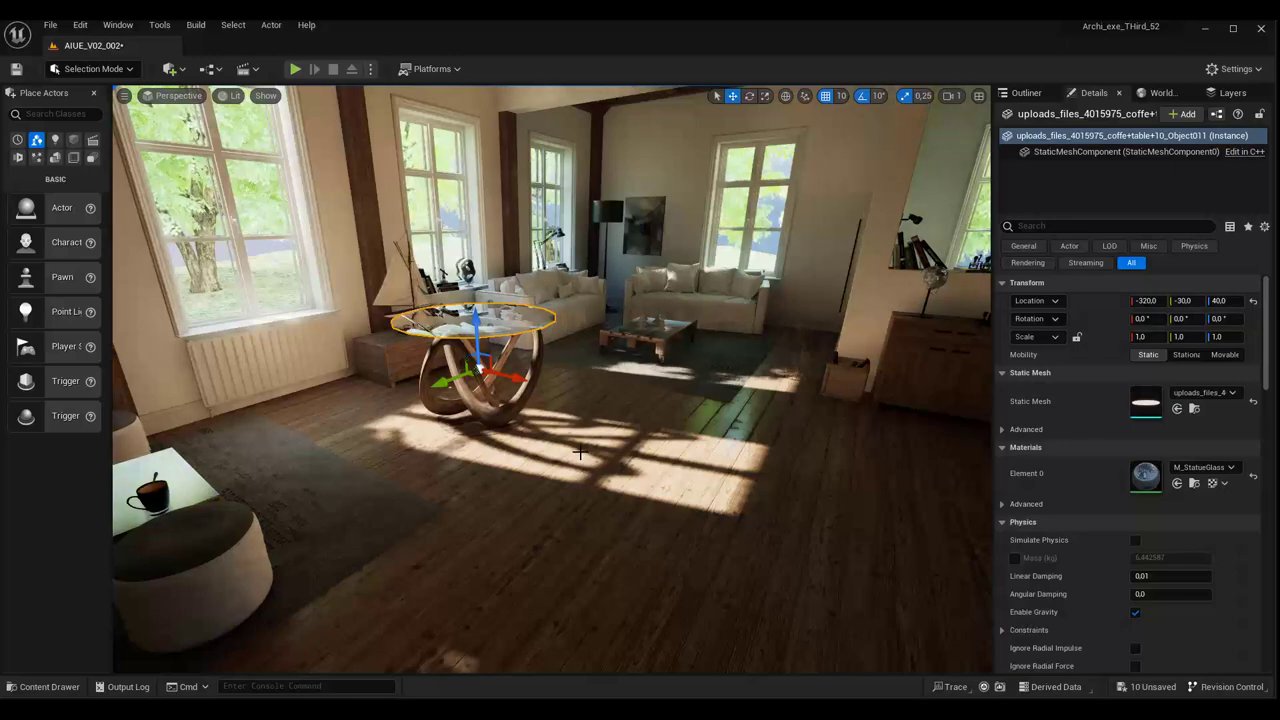
pyautogui.moveTo(584, 467)
pyautogui.mouseDown(button='right')
pyautogui.moveTo(584, 485)
pyautogui.moveTo(570, 480)
pyautogui.moveTo(591, 462)
pyautogui.mouseUp(button='right')
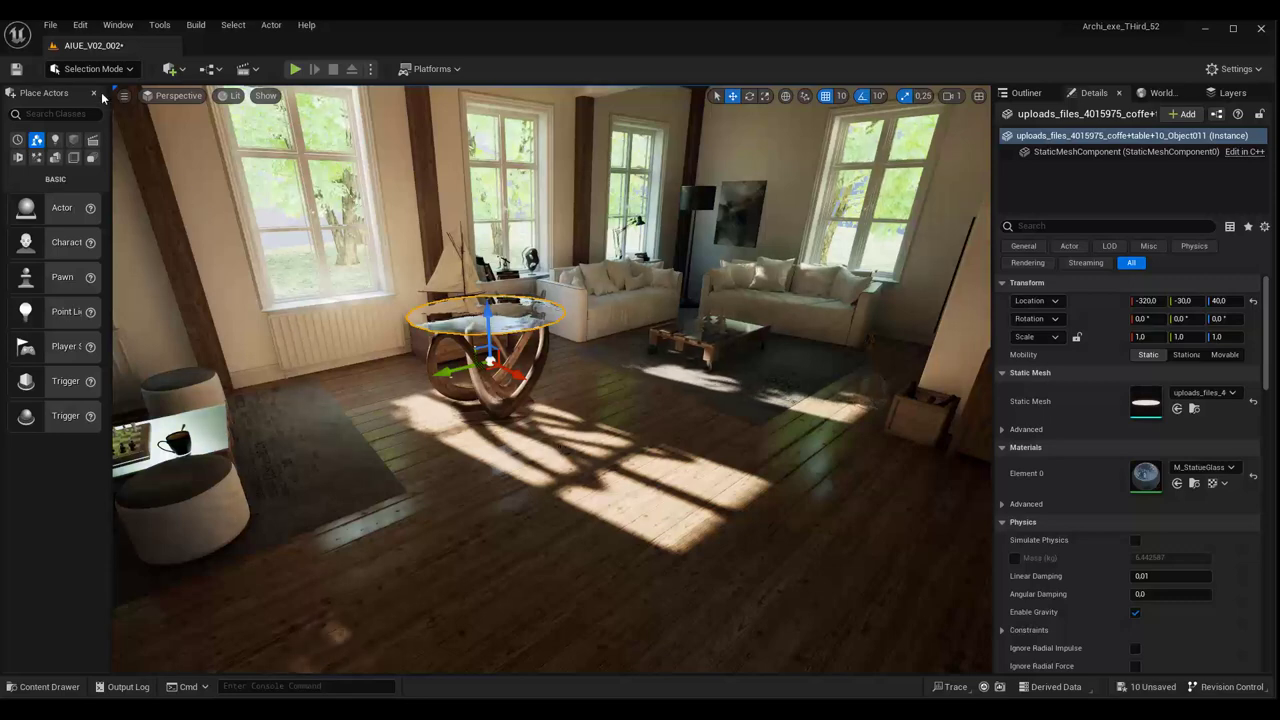
pyautogui.click(79, 26)
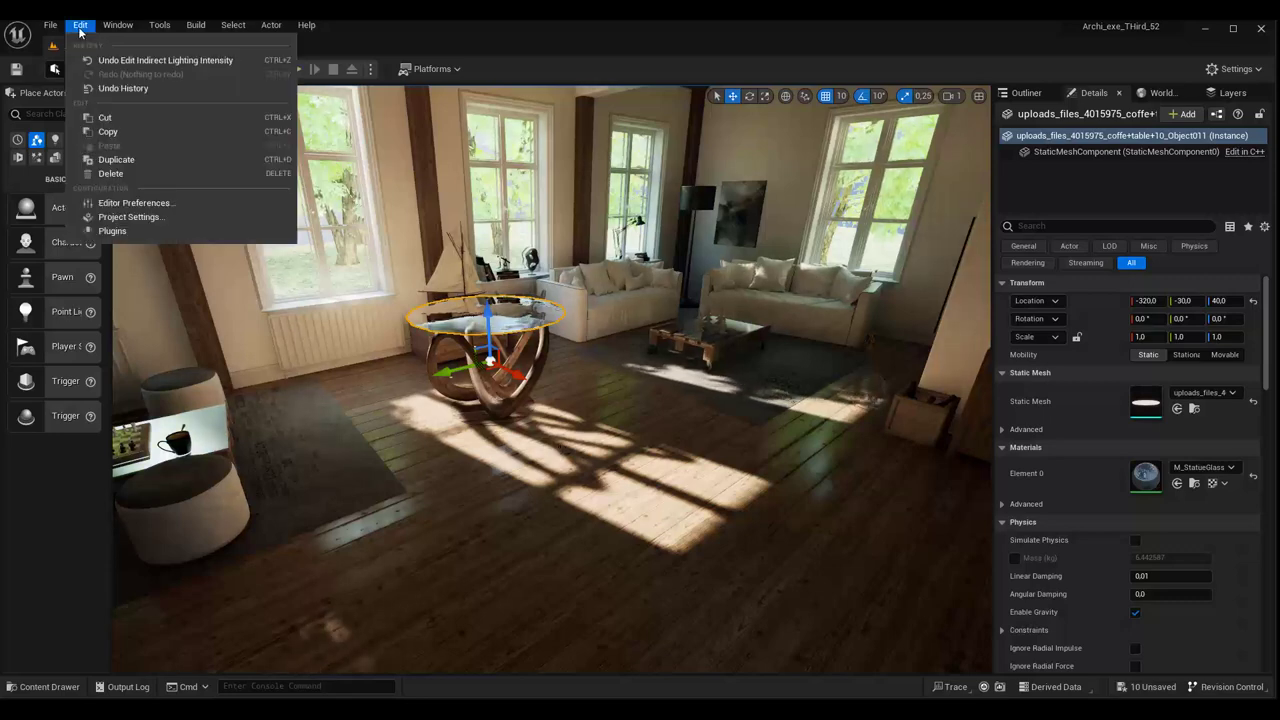
pyautogui.click(112, 232)
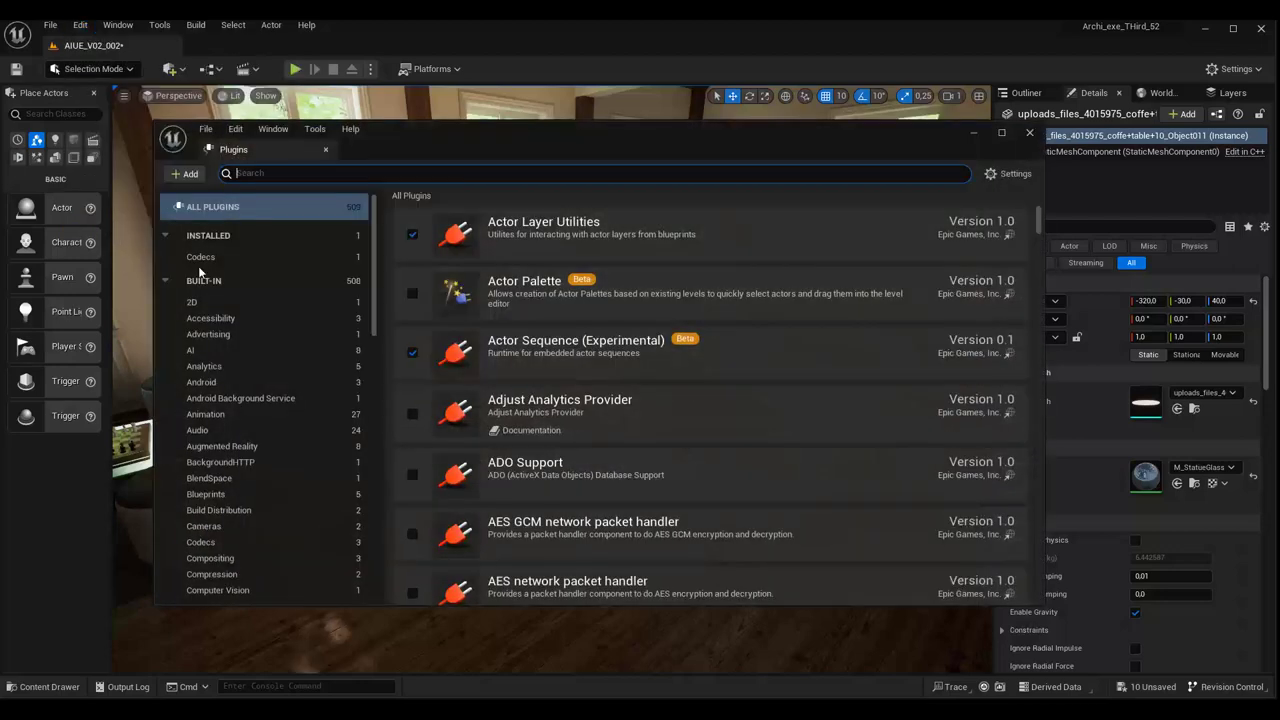
pyautogui.click(378, 175)
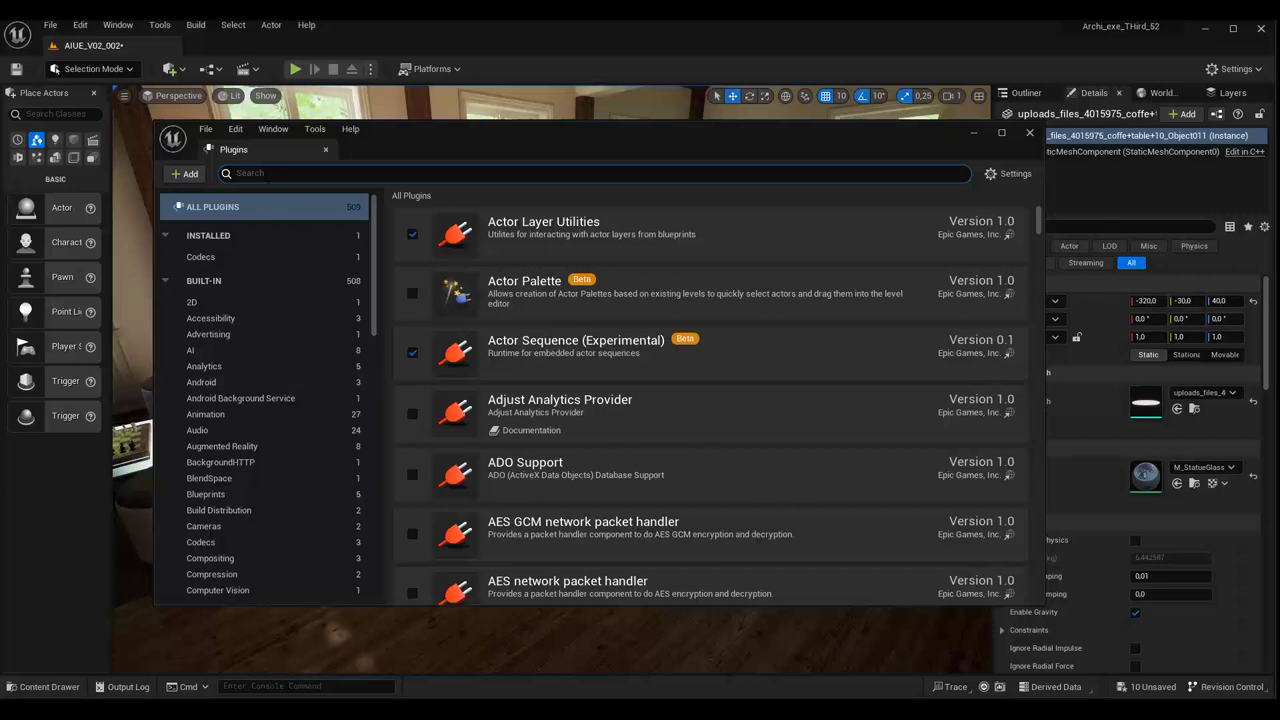
pyautogui.write('cad')
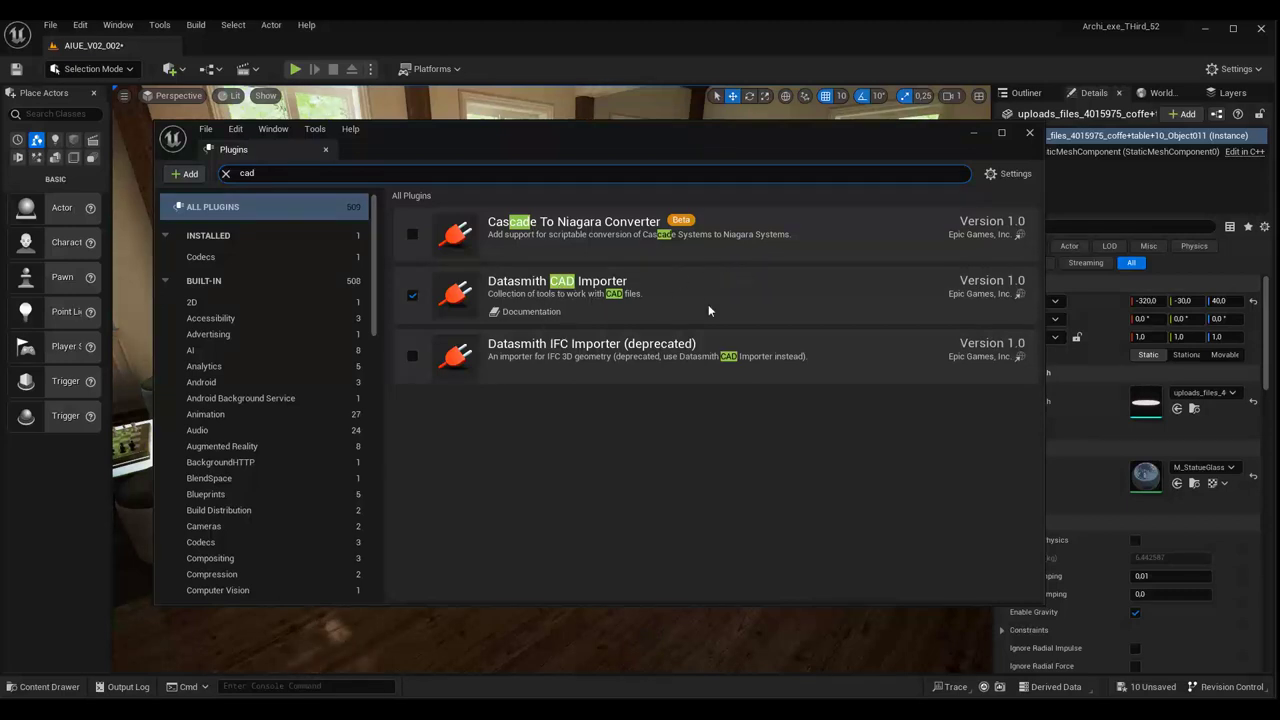
pyautogui.moveTo(845, 143); pyautogui.dragTo(820, 186)
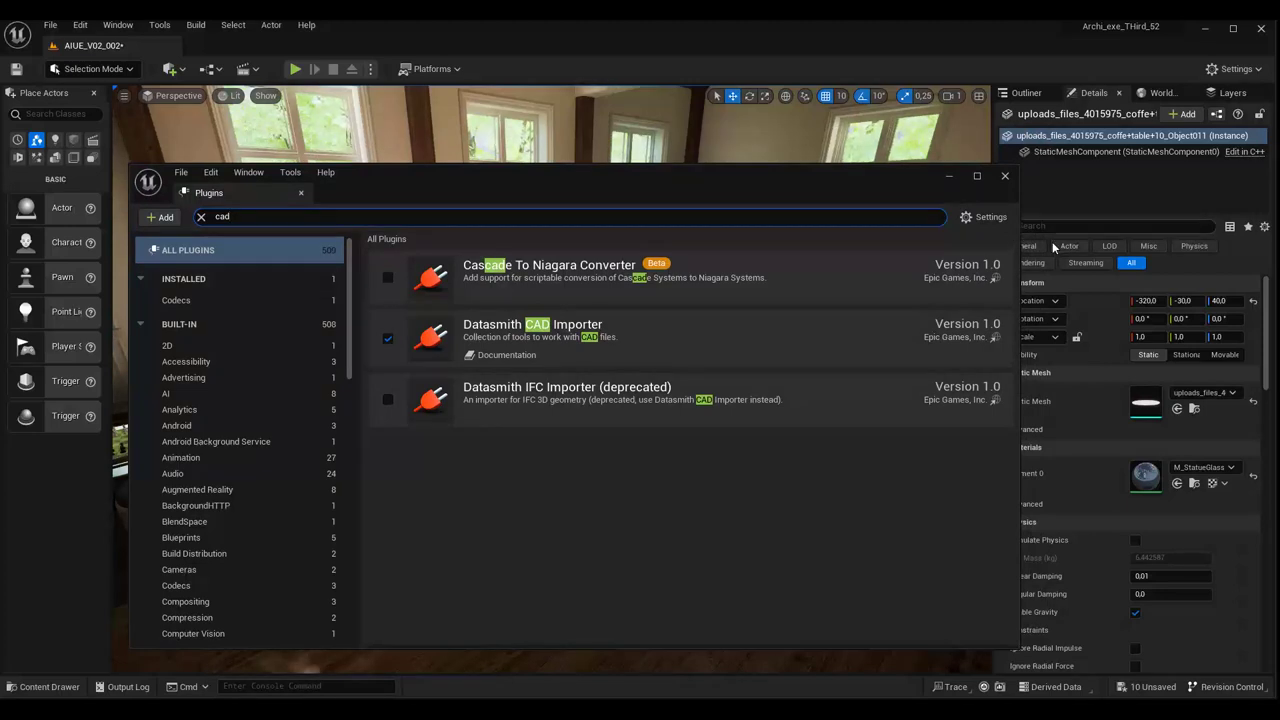
pyautogui.click(1005, 178)
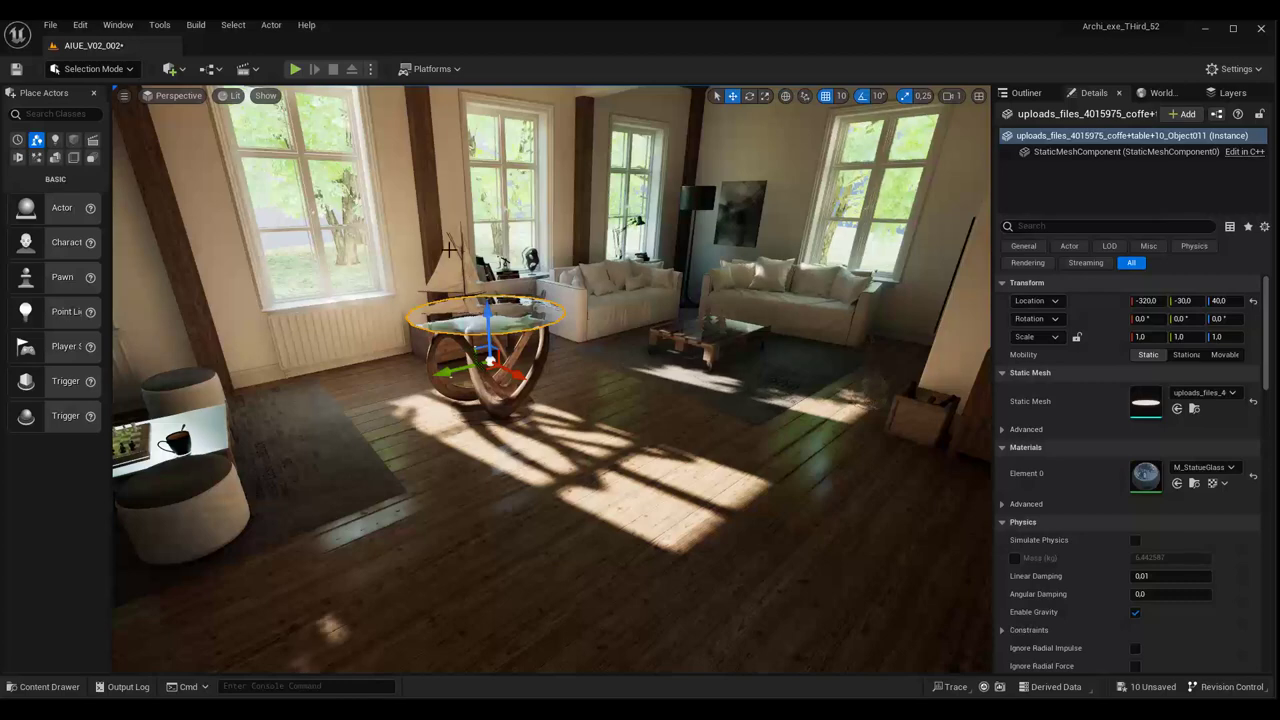
pyautogui.click(183, 72)
pyautogui.moveTo(205, 148)
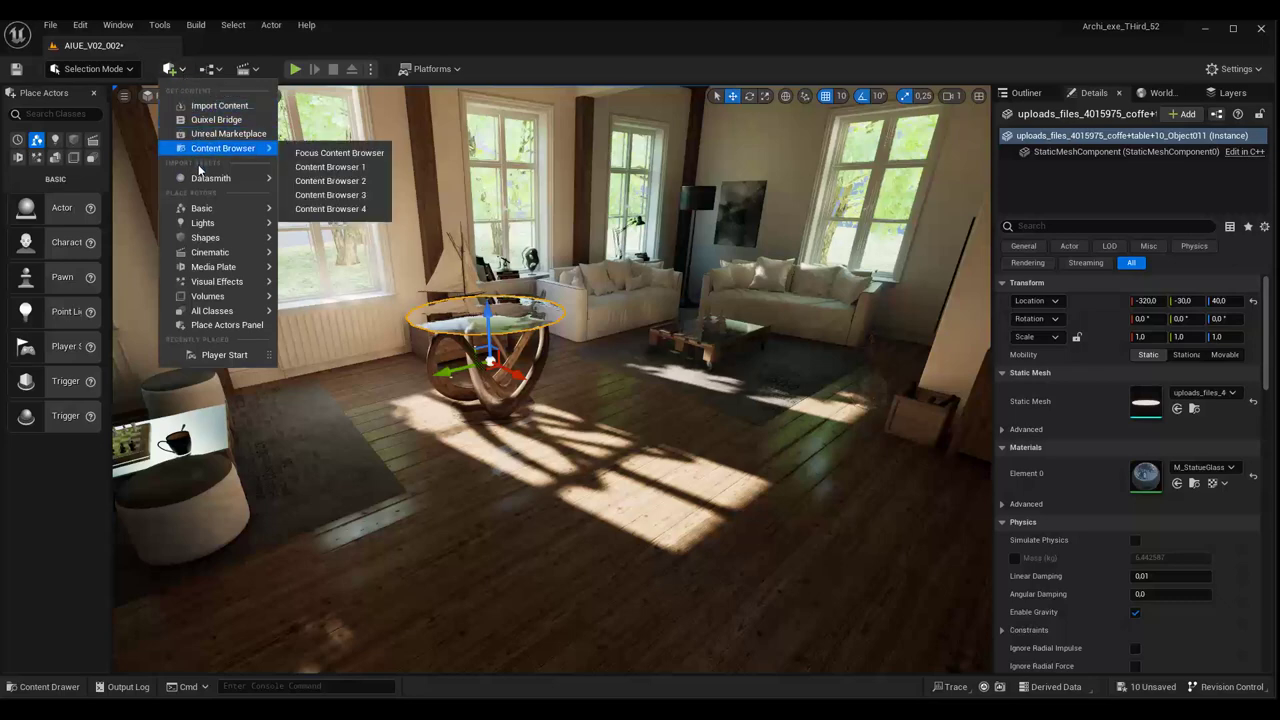
pyautogui.moveTo(210, 179)
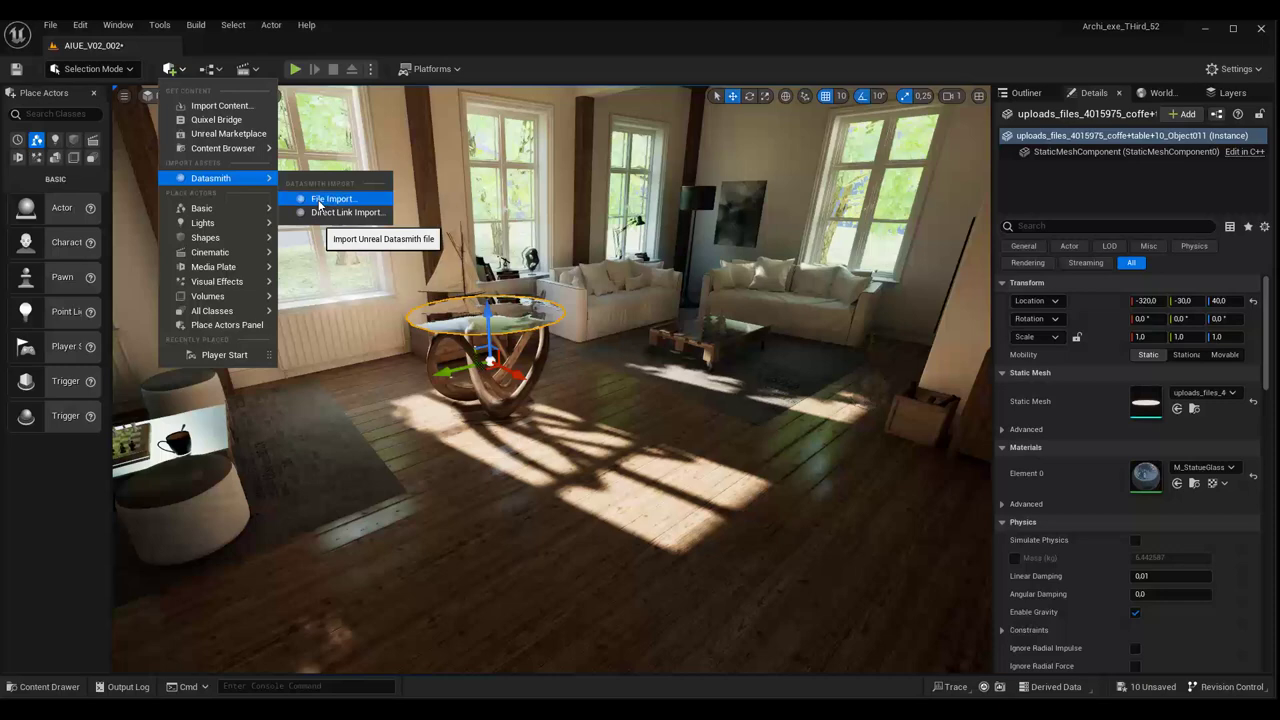
pyautogui.click(319, 202)
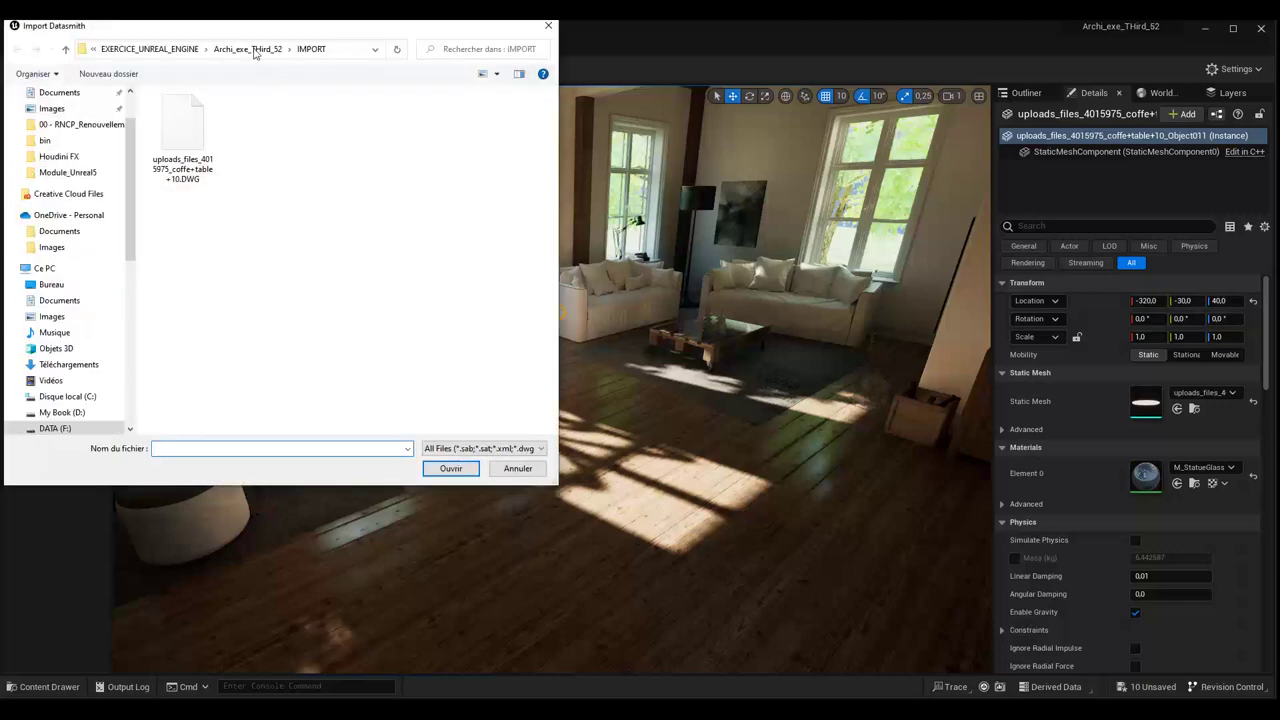
pyautogui.moveTo(240, 27); pyautogui.dragTo(476, 126)
pyautogui.click(430, 272)
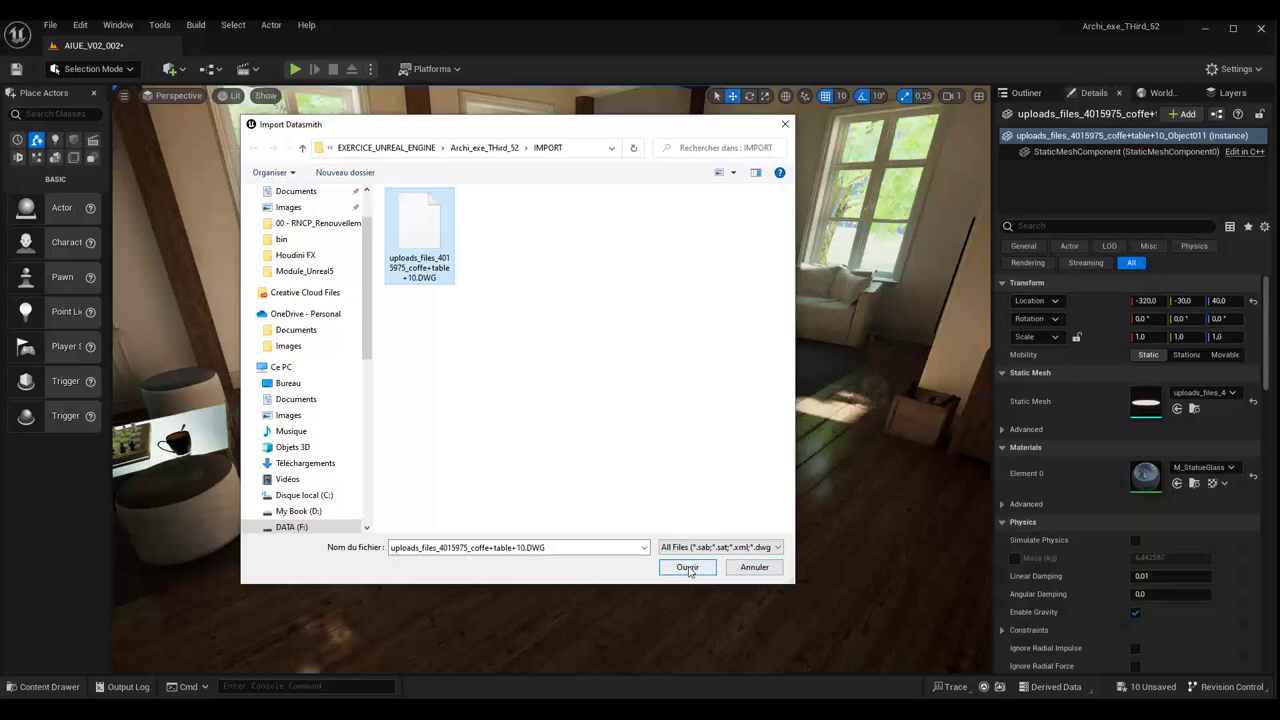
pyautogui.click(744, 576)
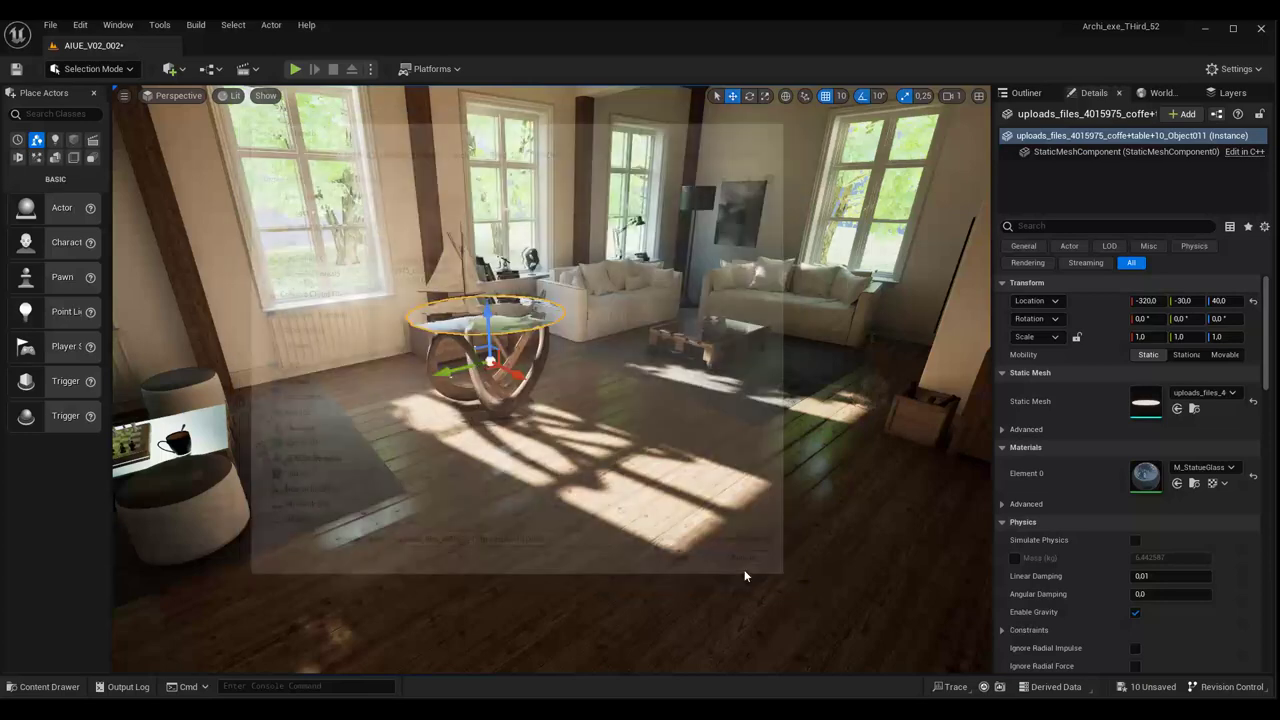
pyautogui.scroll(2, 330, 630)
pyautogui.moveTo(463, 428); pyautogui.dragTo(463, 428, button='right')
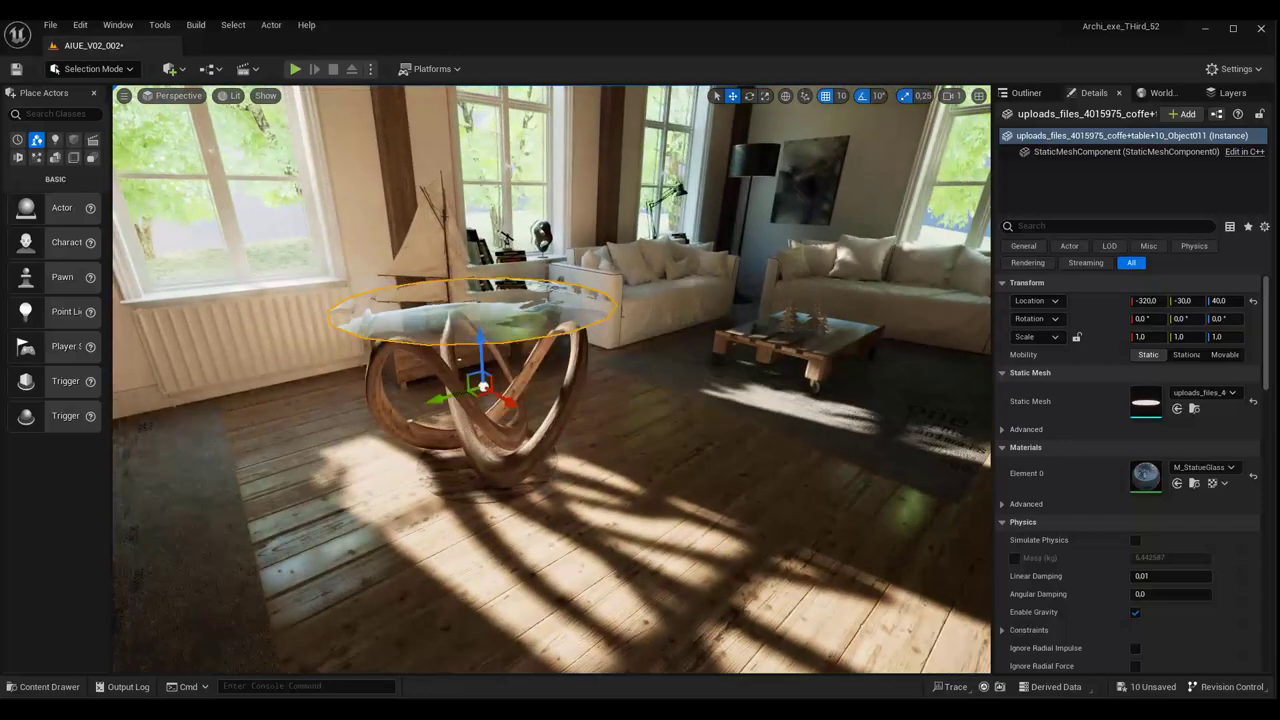
# - Select the Line020 wooden ring base and locate its wooddark material in the wood folder
pyautogui.click(468, 432)
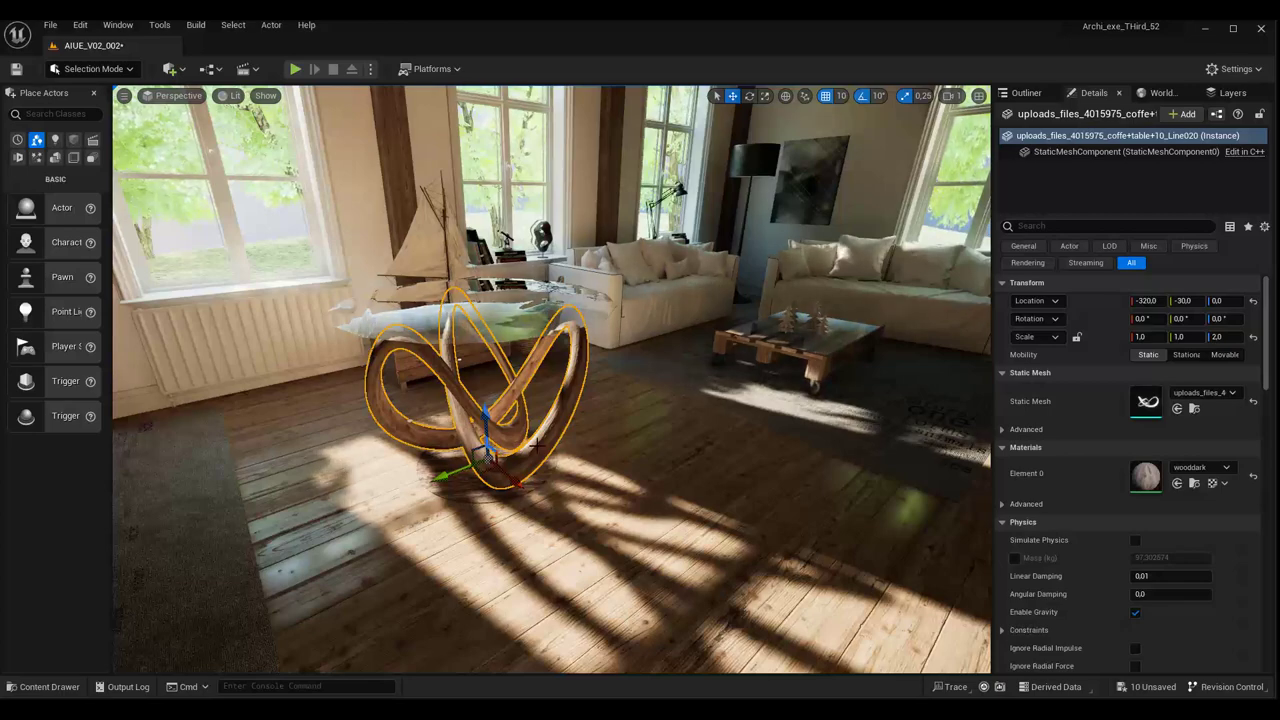
pyautogui.moveTo(474, 436)
pyautogui.keyDown('alt'); pyautogui.mouseDown()
pyautogui.moveTo(541, 392)
pyautogui.moveTo(611, 466)
pyautogui.mouseUp(); pyautogui.keyUp('alt')
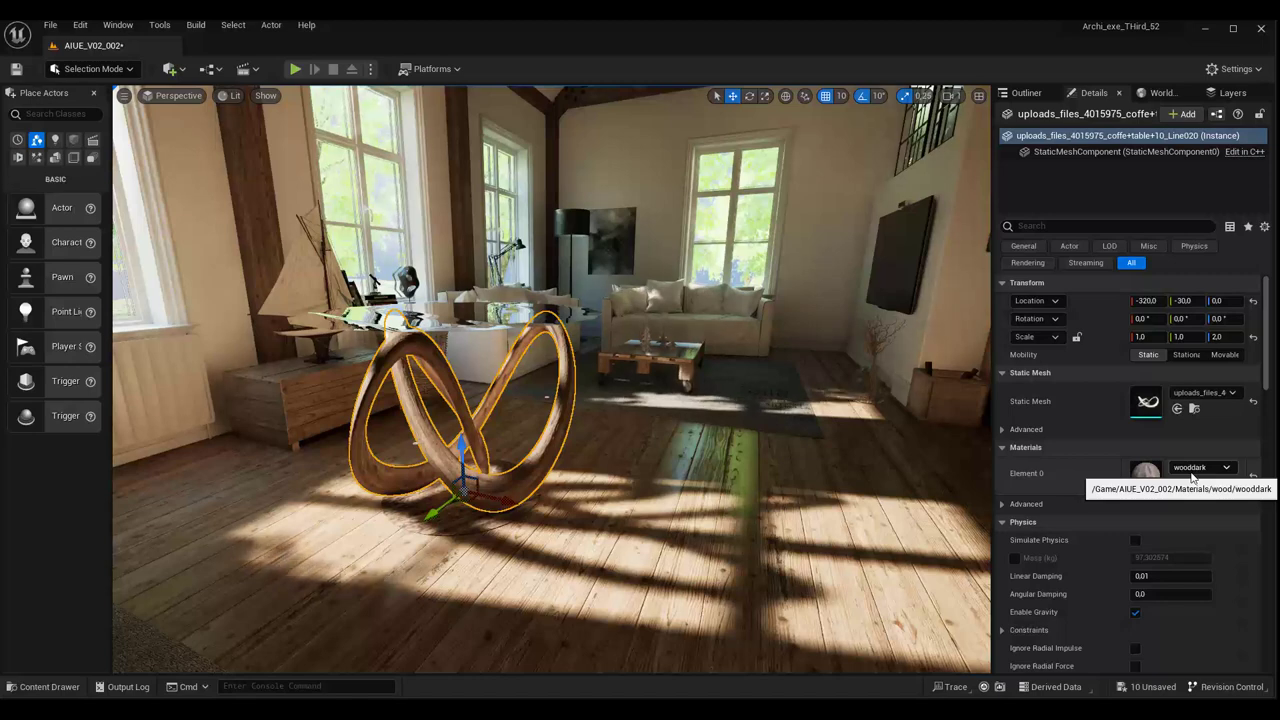
pyautogui.click(1195, 484)
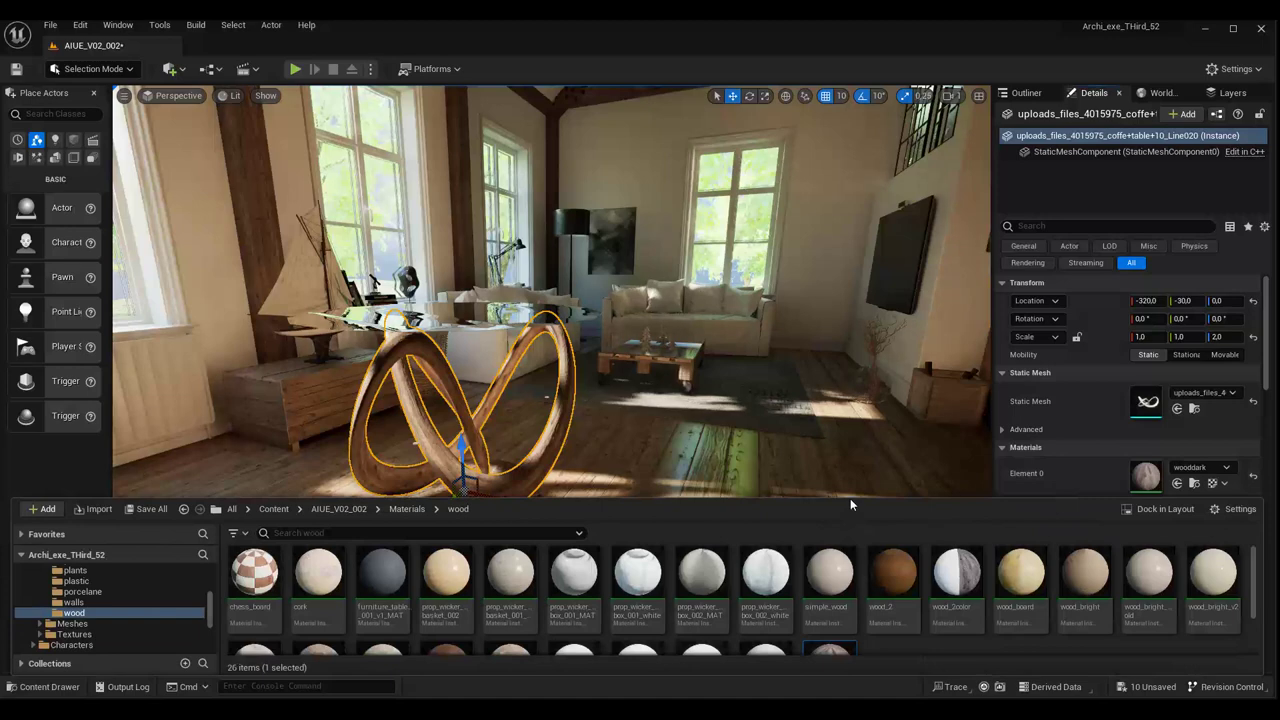
pyautogui.moveTo(850, 498); pyautogui.dragTo(847, 385)
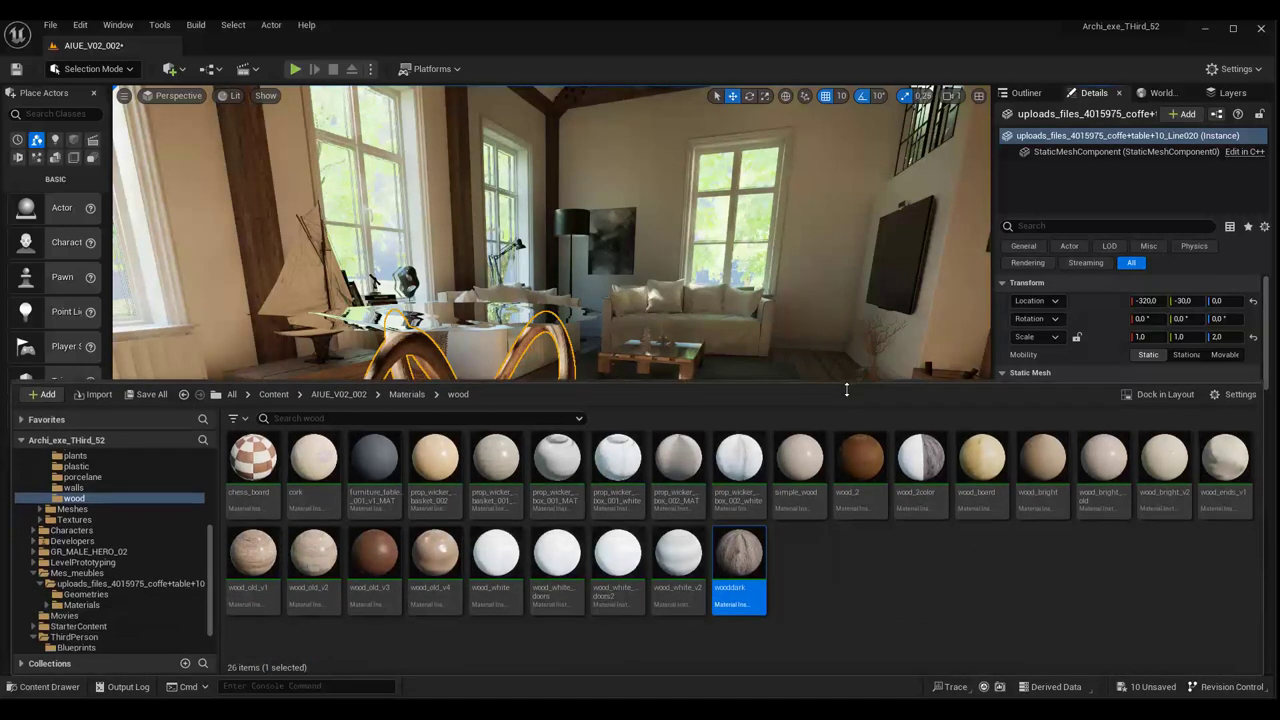
# - Open the wooddark material, then locate and open its parent BaseMat
pyautogui.doubleClick(740, 555)
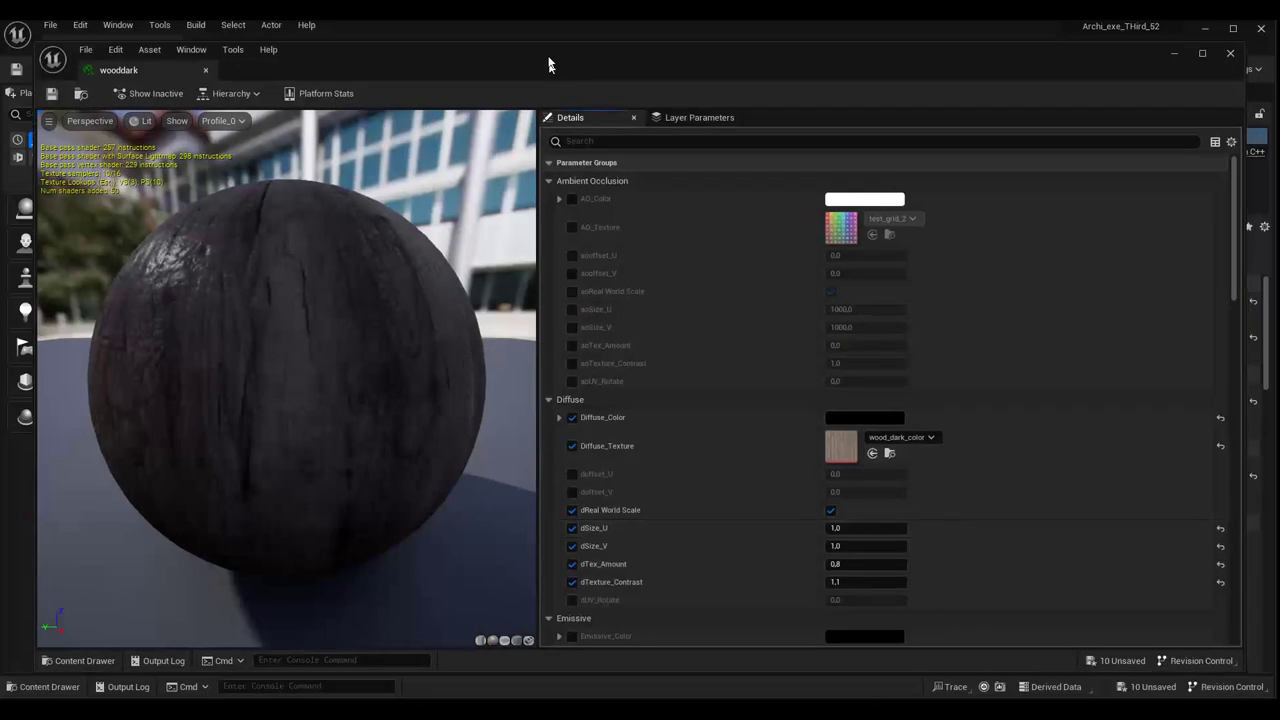
pyautogui.moveTo(548, 65); pyautogui.dragTo(545, 44)
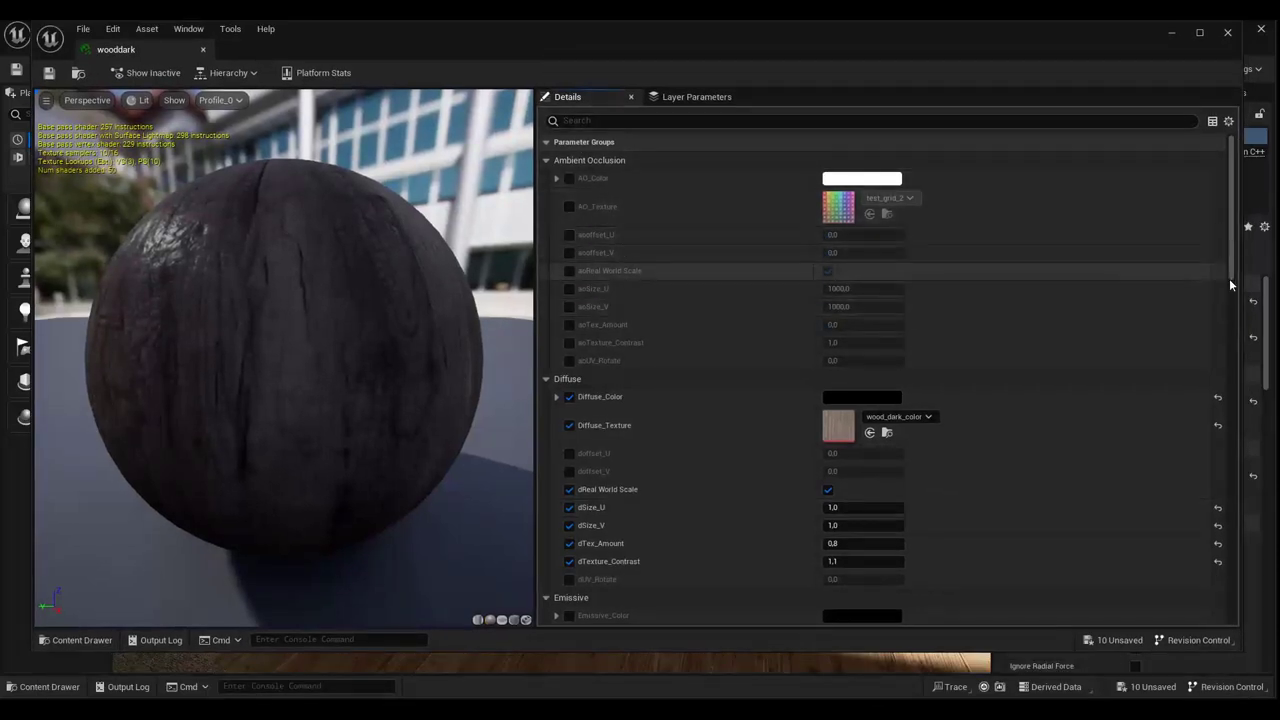
pyautogui.moveTo(1229, 278); pyautogui.dragTo(1215, 604)
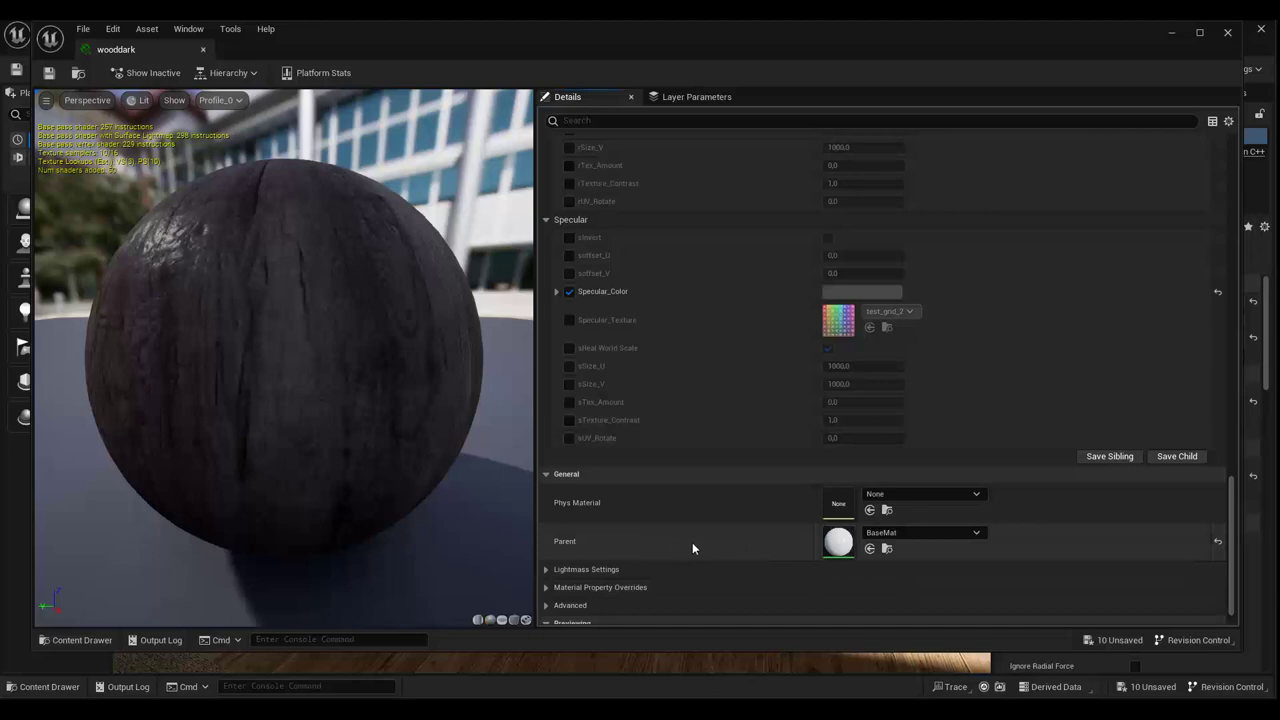
pyautogui.click(886, 548)
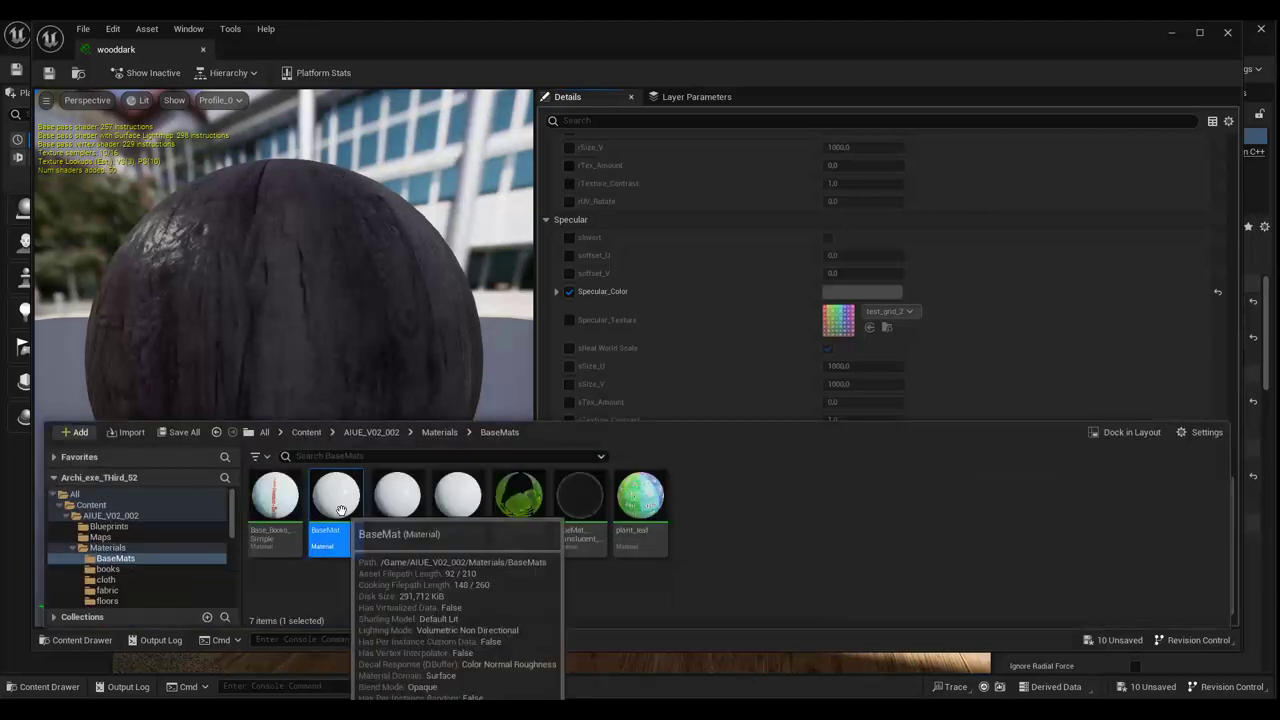
pyautogui.doubleClick(336, 500)
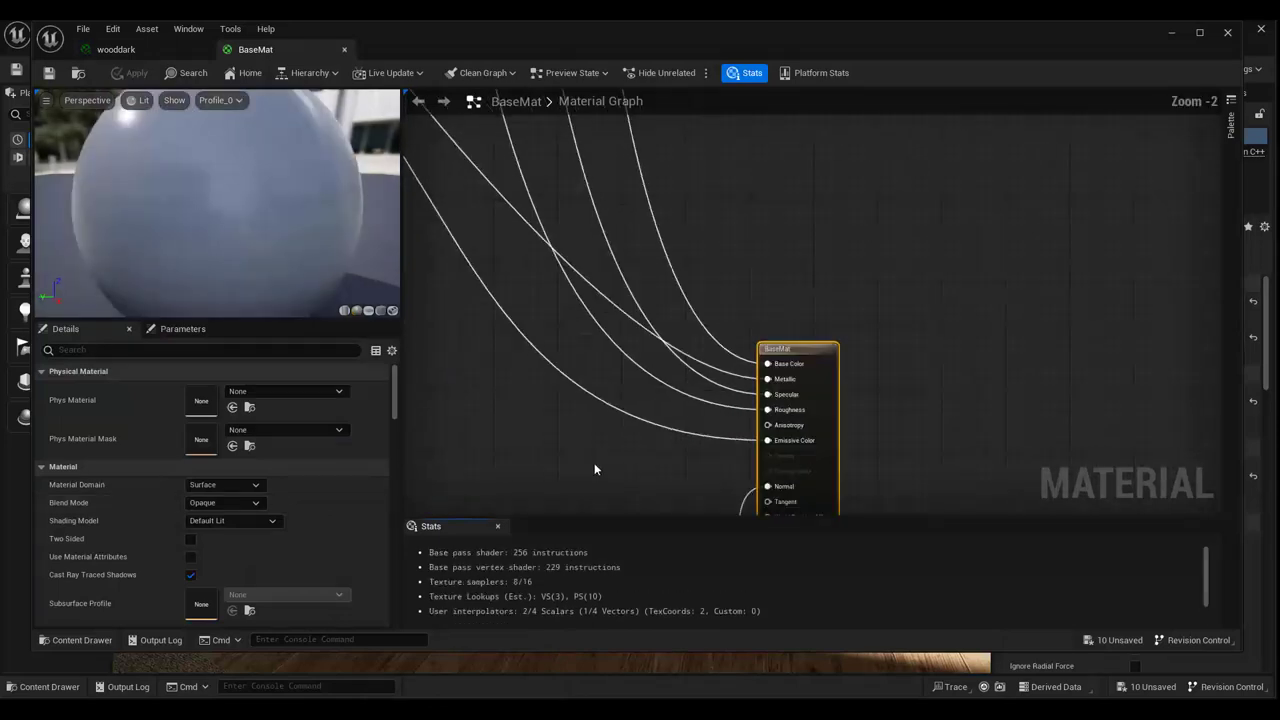
# - Pan and zoom the BaseMat graph to bring the metallic parameter nodes into view
pyautogui.scroll(-1, 514, 466)
pyautogui.scroll(-2, 614, 451)
pyautogui.scroll(-1, 747, 416)
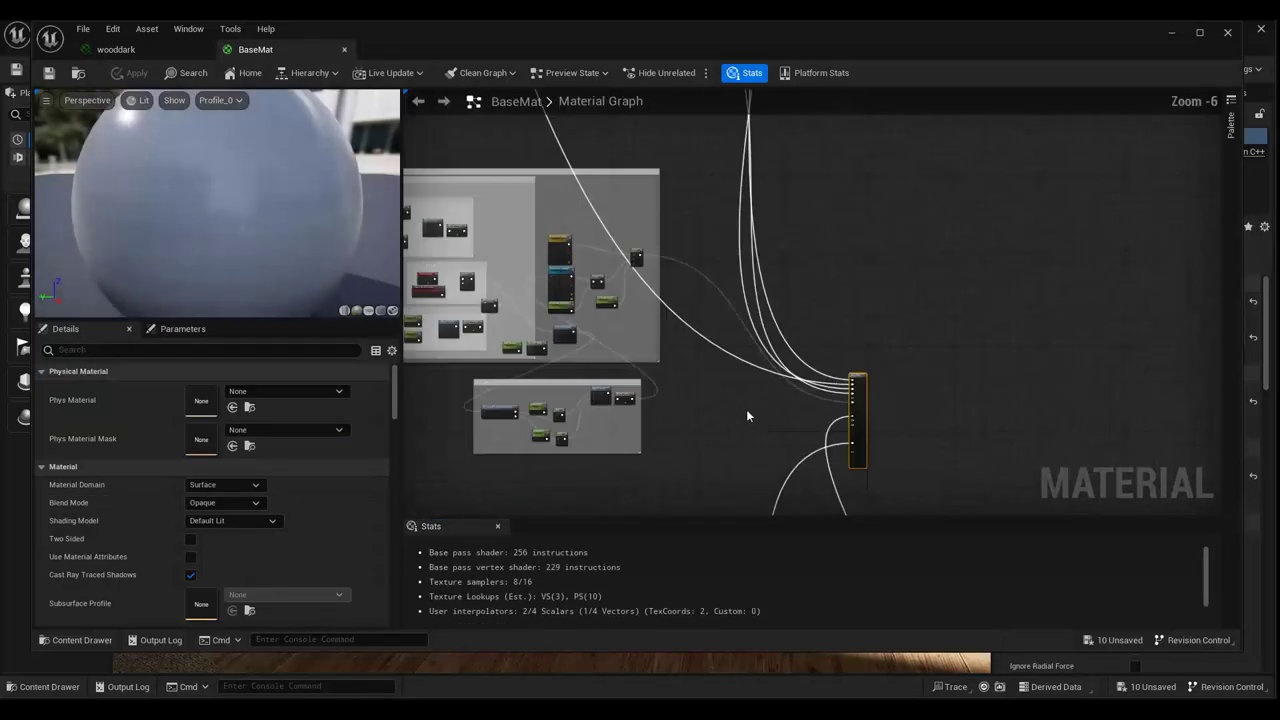
pyautogui.scroll(-2, 747, 416)
pyautogui.moveTo(746, 409); pyautogui.dragTo(954, 320, button='right')
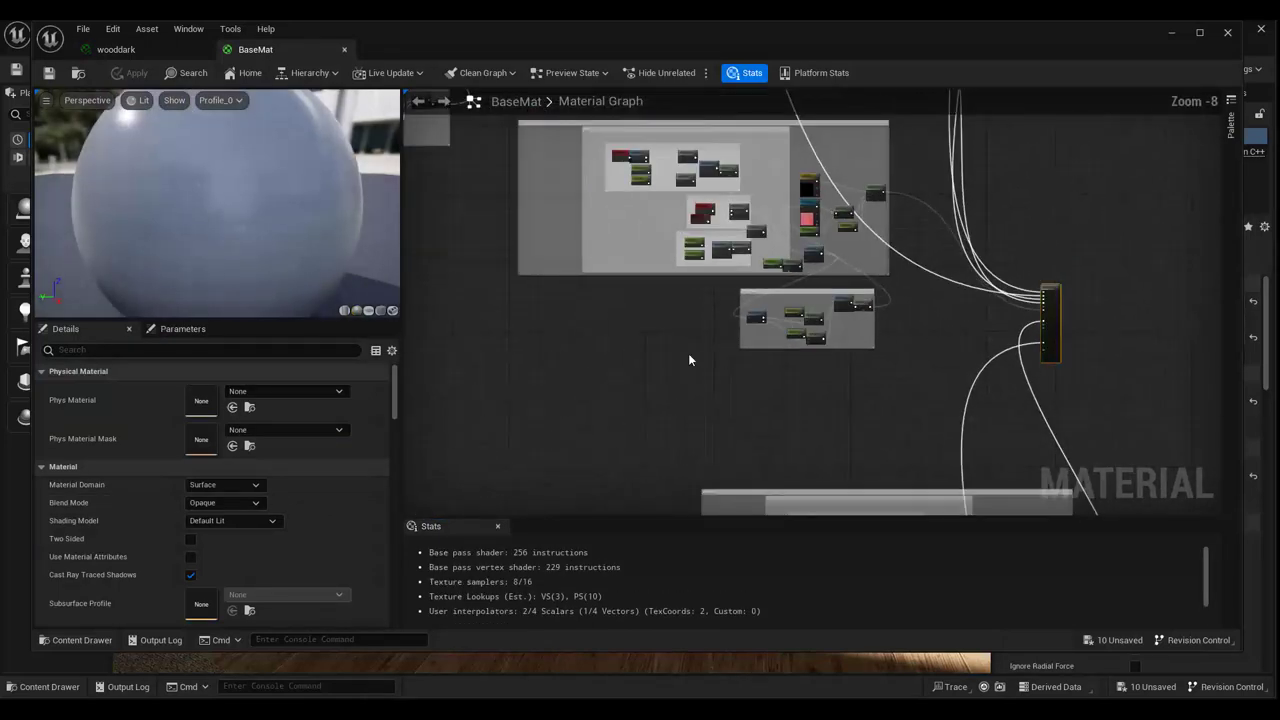
pyautogui.moveTo(689, 360); pyautogui.dragTo(768, 540, button='right')
pyautogui.moveTo(734, 234); pyautogui.dragTo(766, 364, button='right')
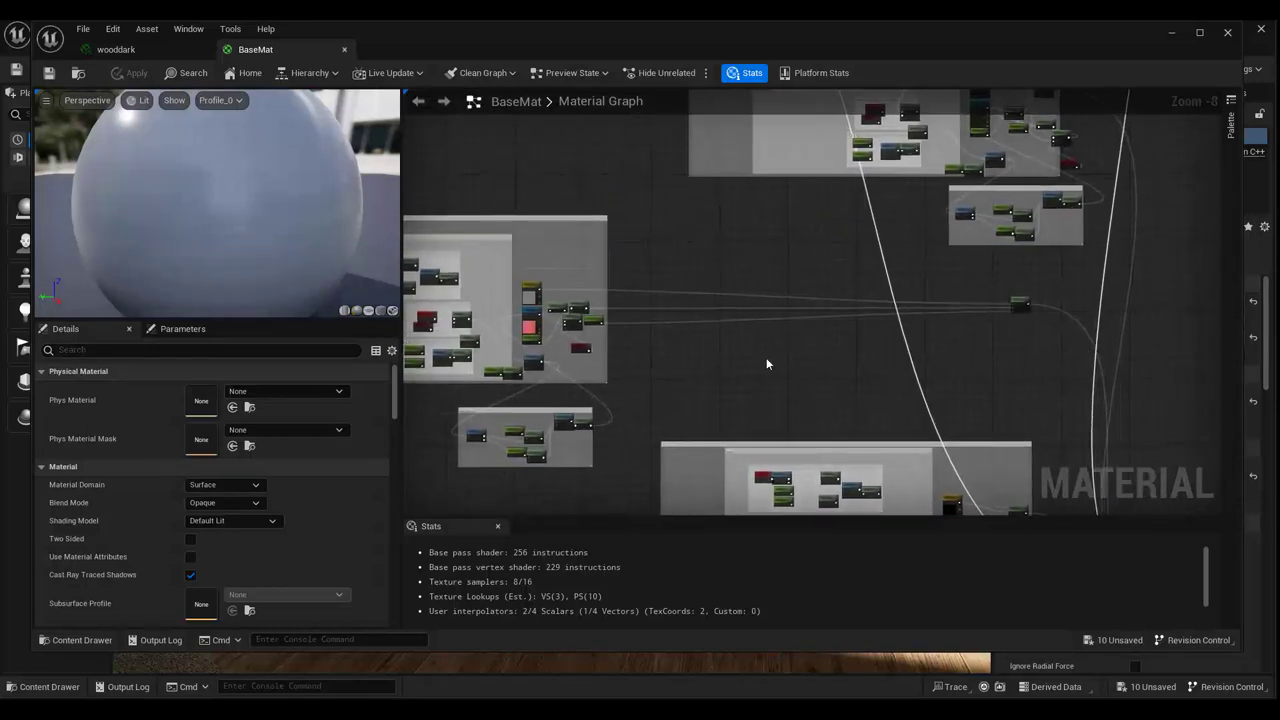
pyautogui.scroll(-1, 730, 250)
pyautogui.scroll(-2, 725, 255)
pyautogui.moveTo(718, 252)
pyautogui.mouseDown(button='right')
pyautogui.moveTo(748, 413)
pyautogui.moveTo(622, 399)
pyautogui.moveTo(607, 305)
pyautogui.mouseUp(button='right')
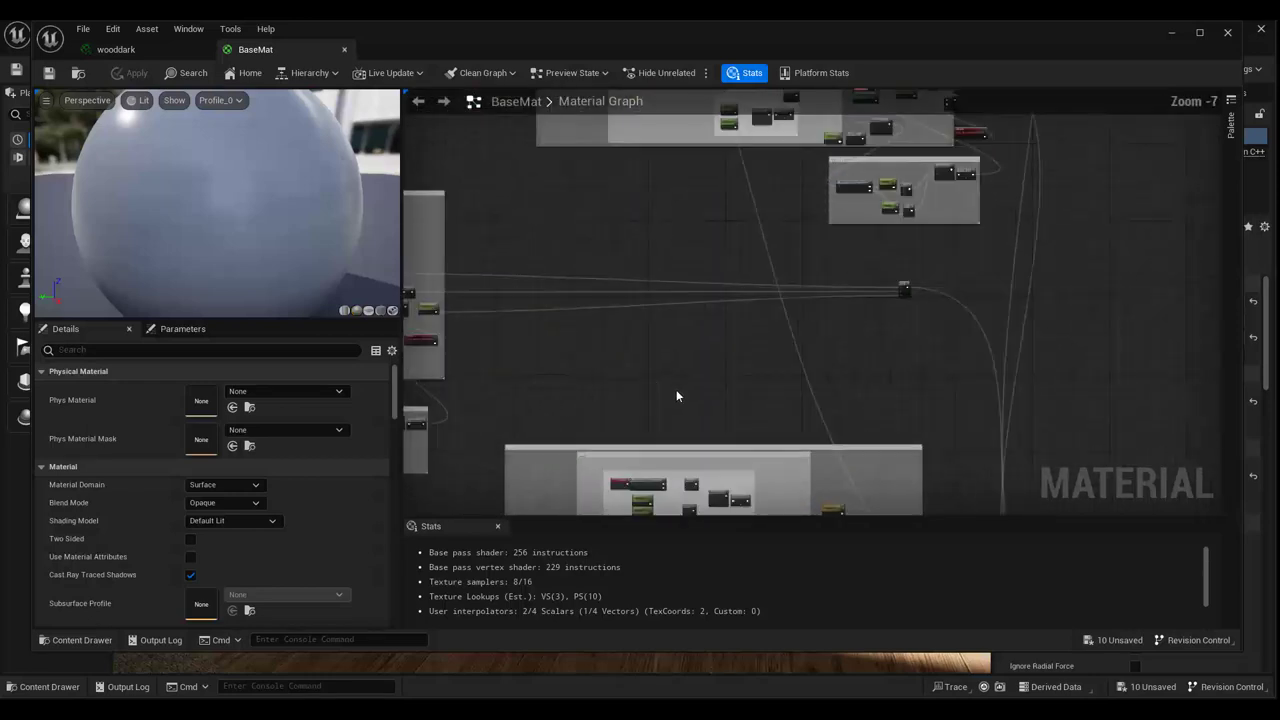
pyautogui.scroll(4, 676, 389)
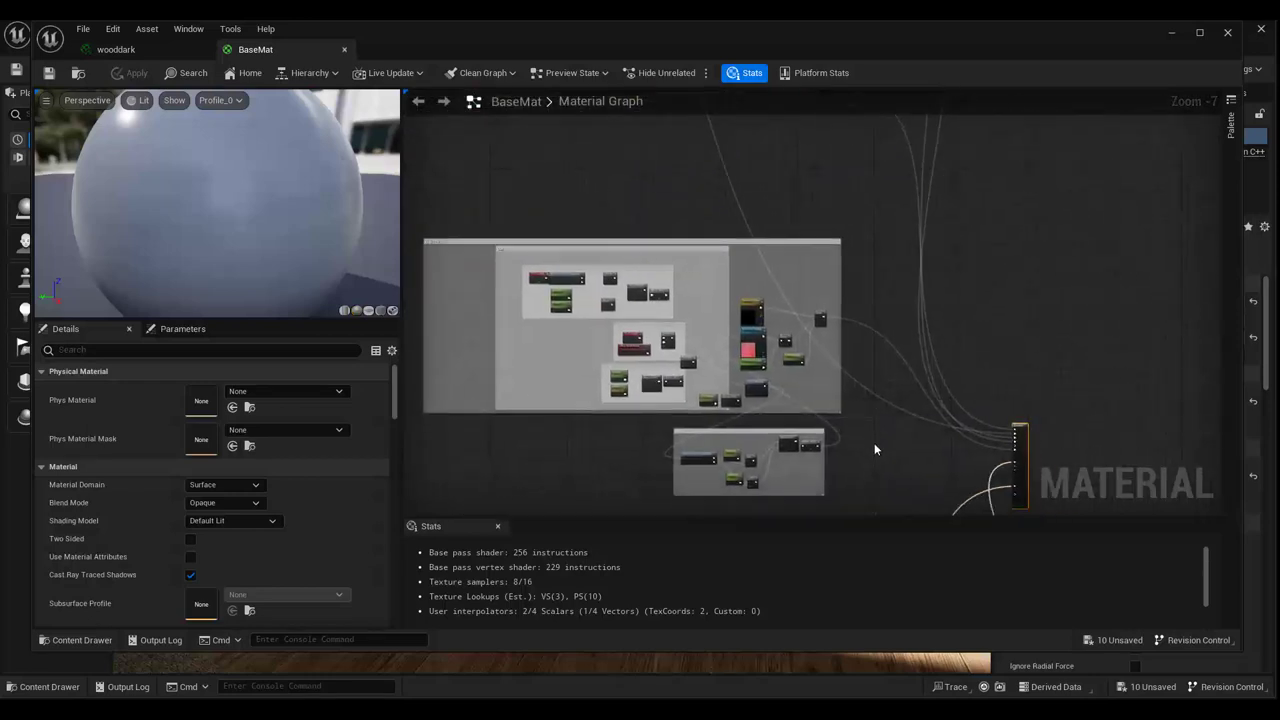
pyautogui.scroll(3, 874, 446)
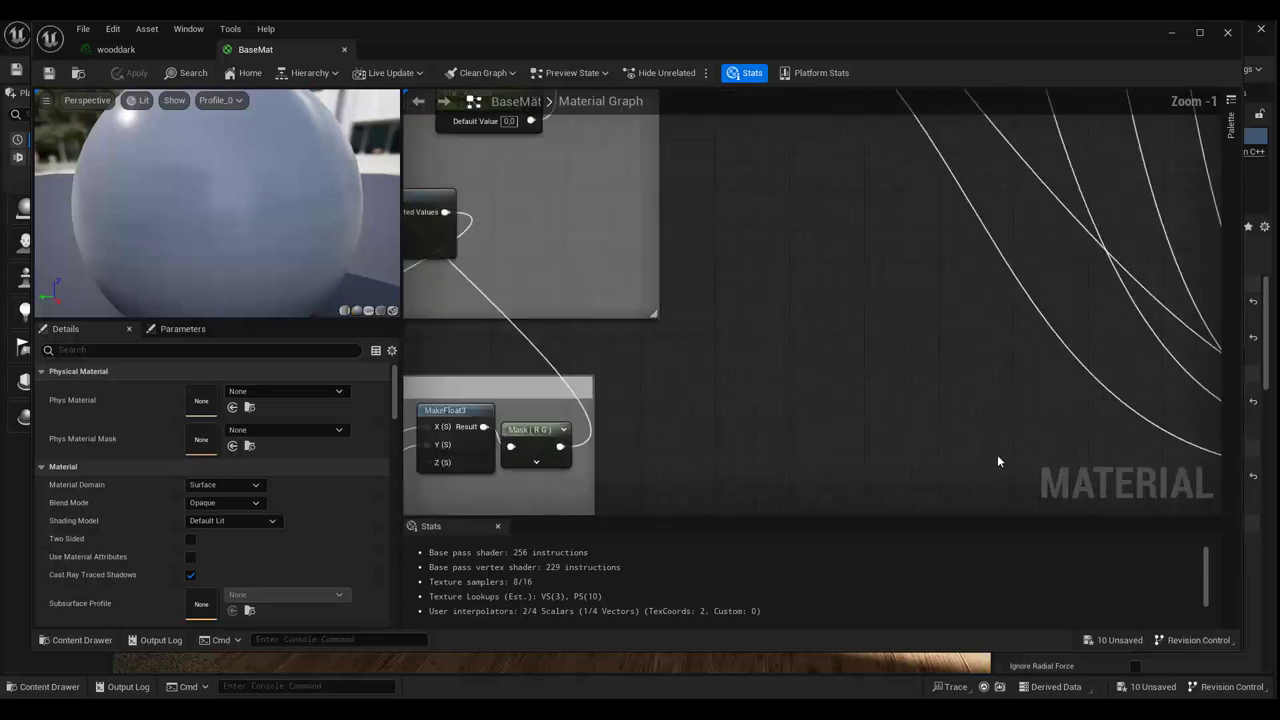
pyautogui.scroll(3, 997, 454)
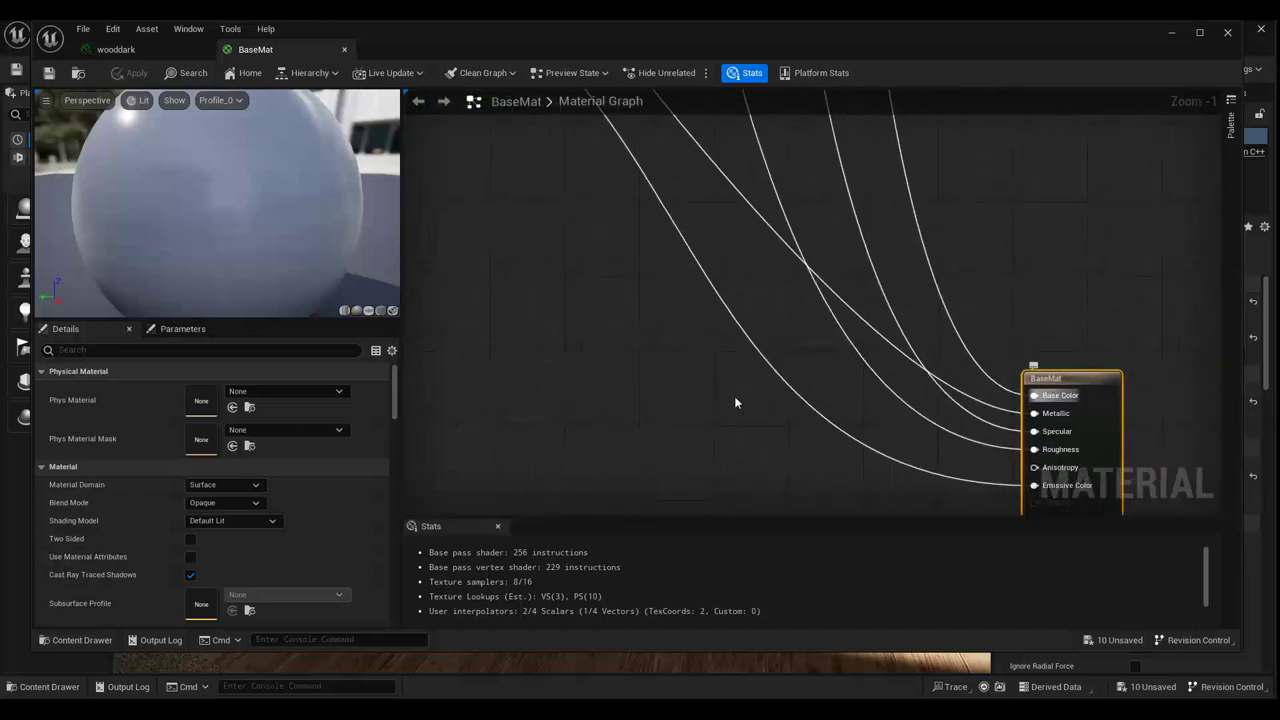
pyautogui.scroll(-5, 1014, 476)
pyautogui.scroll(2, 1014, 476)
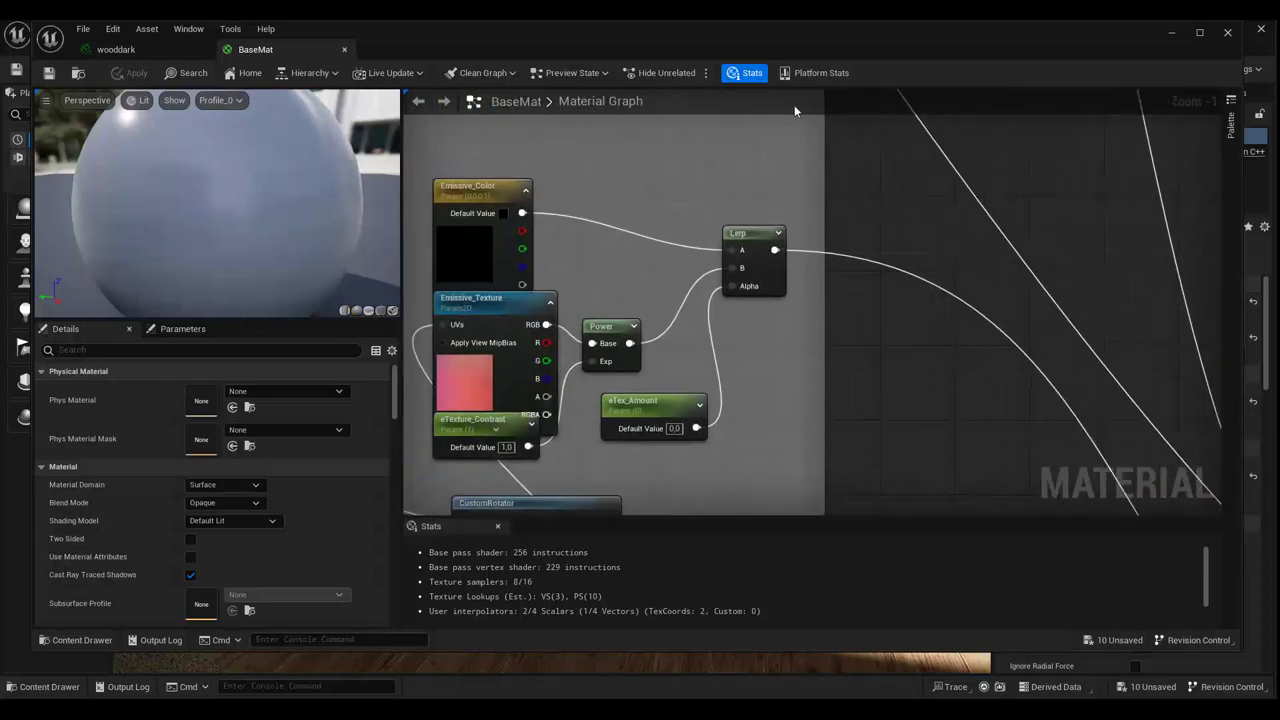
pyautogui.scroll(5, 1014, 476)
pyautogui.scroll(-2, 815, 280)
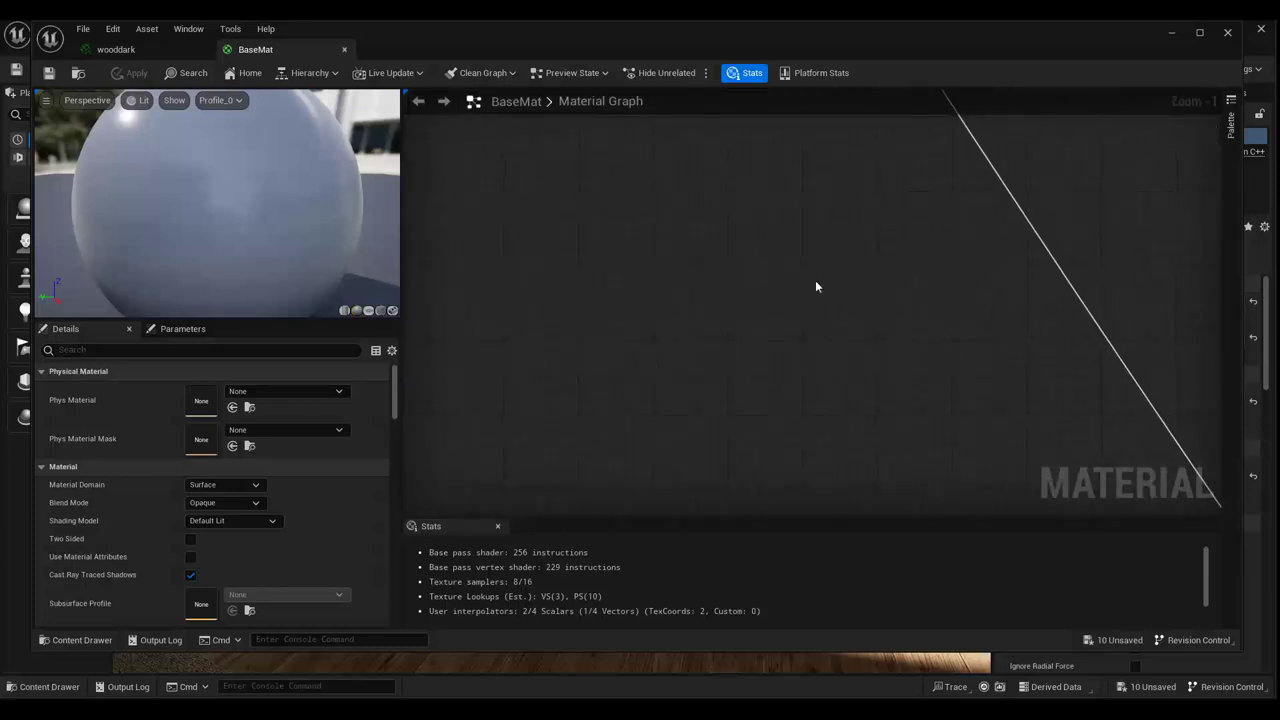
pyautogui.scroll(-2, 737, 212)
pyautogui.moveTo(706, 206)
pyautogui.mouseDown(button='right')
pyautogui.moveTo(681, 219)
pyautogui.moveTo(671, 270)
pyautogui.mouseUp(button='right')
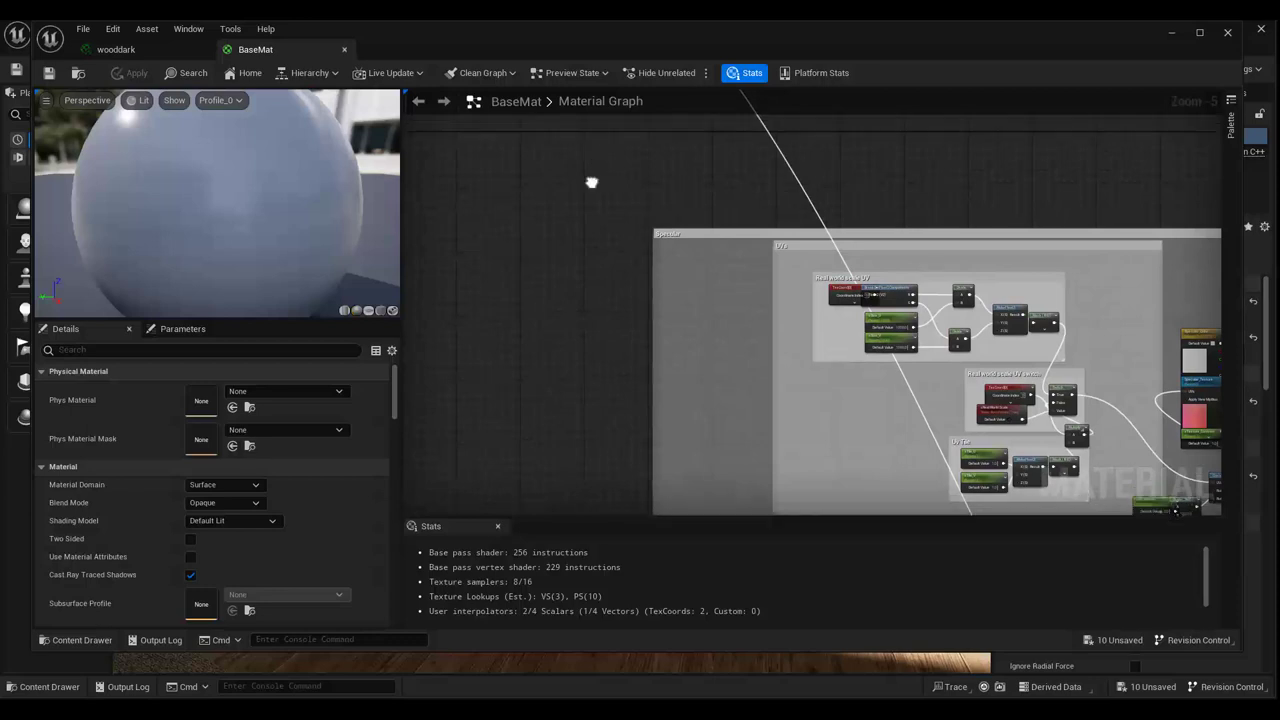
pyautogui.moveTo(610, 216); pyautogui.dragTo(555, 263, button='right')
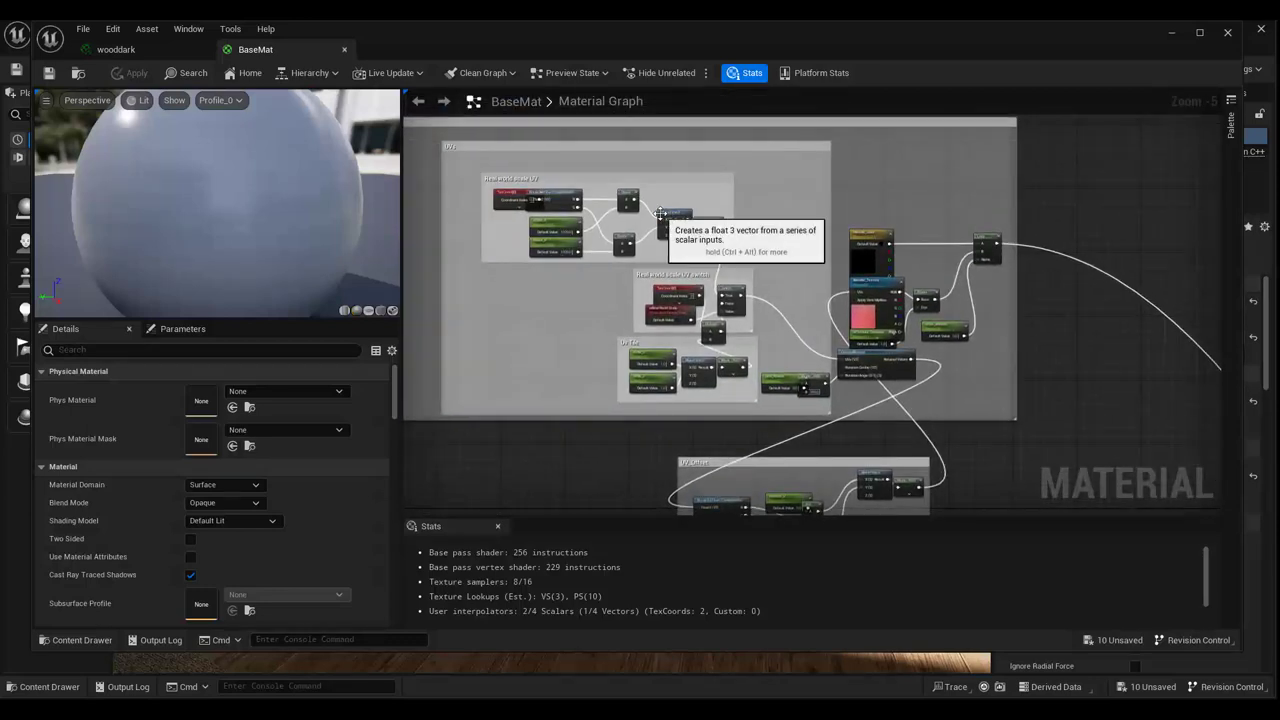
pyautogui.scroll(2, 655, 220)
pyautogui.moveTo(750, 236)
pyautogui.mouseDown(button='right')
pyautogui.moveTo(593, 208)
pyautogui.moveTo(665, 188)
pyautogui.mouseUp(button='right')
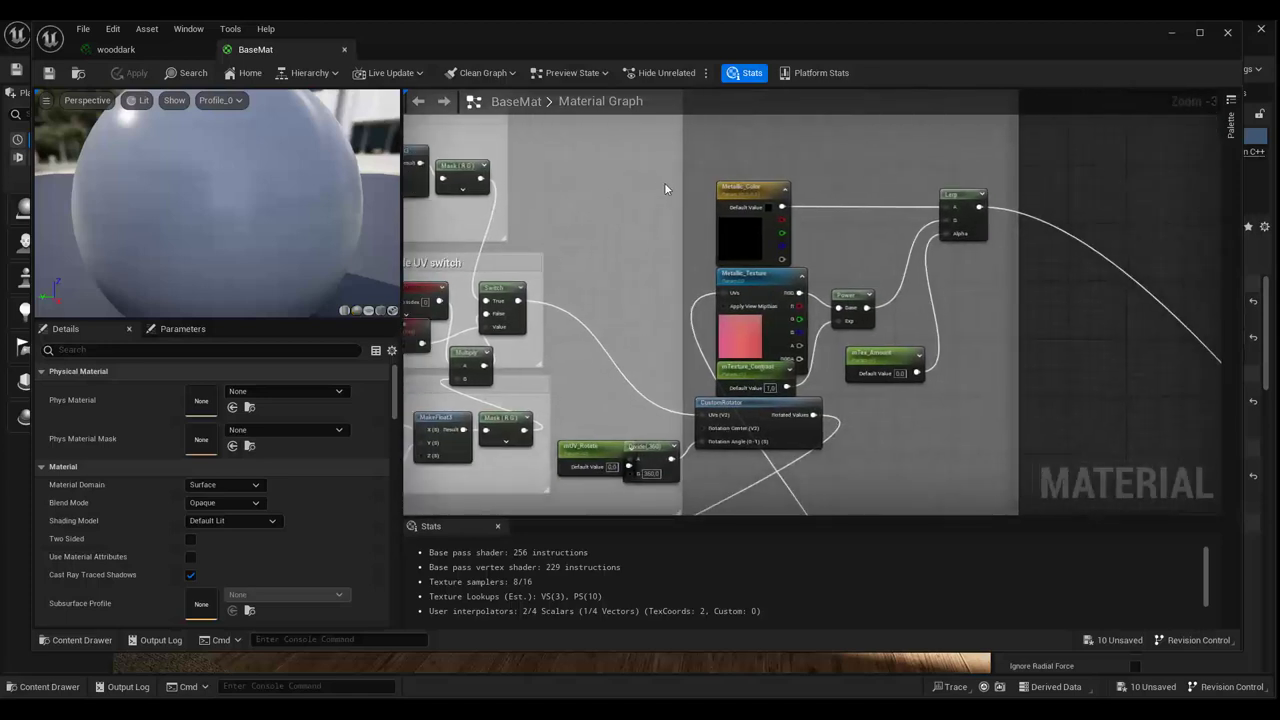
# - Inspect the Metallic_Color and Metallic_Texture parameter nodes
pyautogui.click(744, 188)
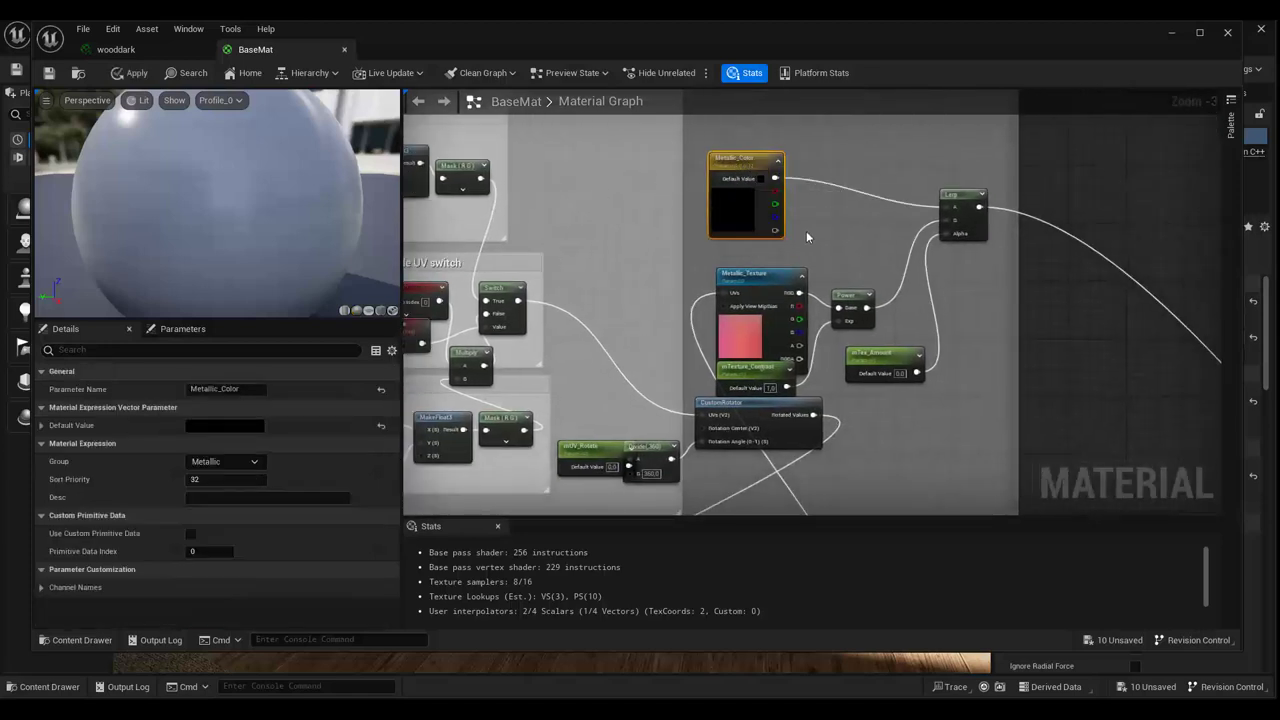
pyautogui.moveTo(773, 277); pyautogui.dragTo(751, 221, button='right')
pyautogui.click(751, 221)
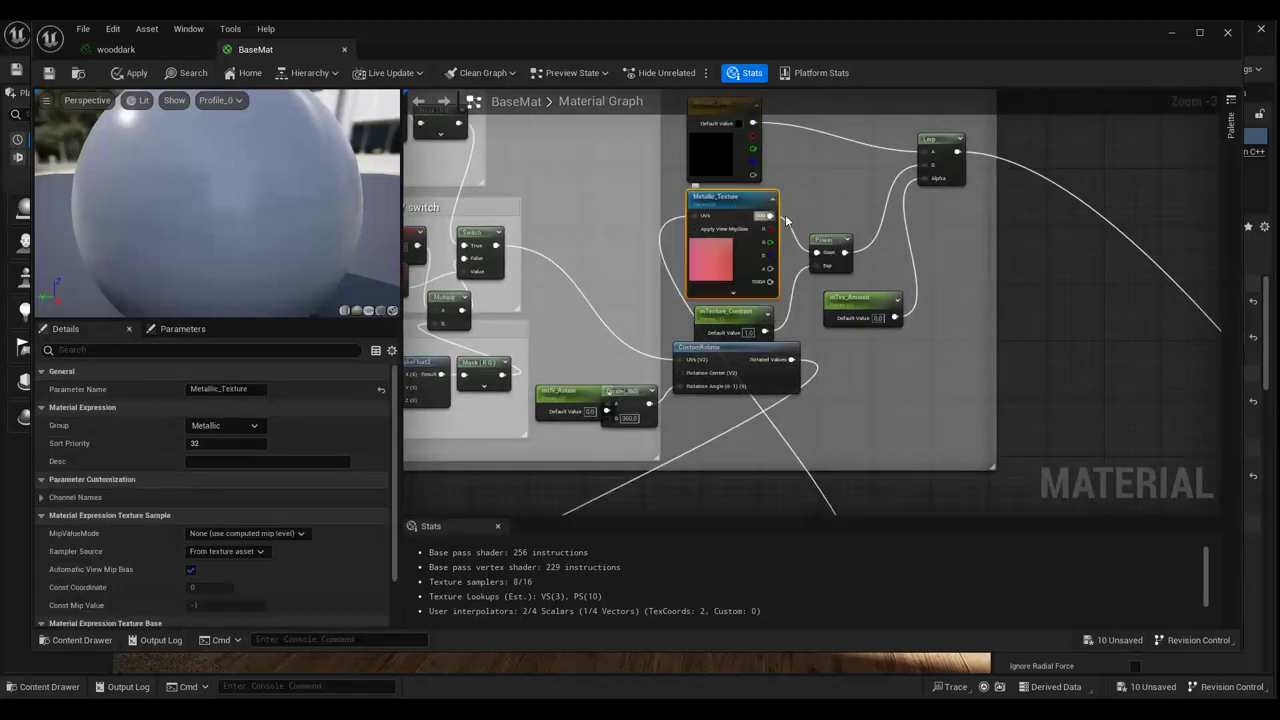
pyautogui.scroll(3, 766, 221)
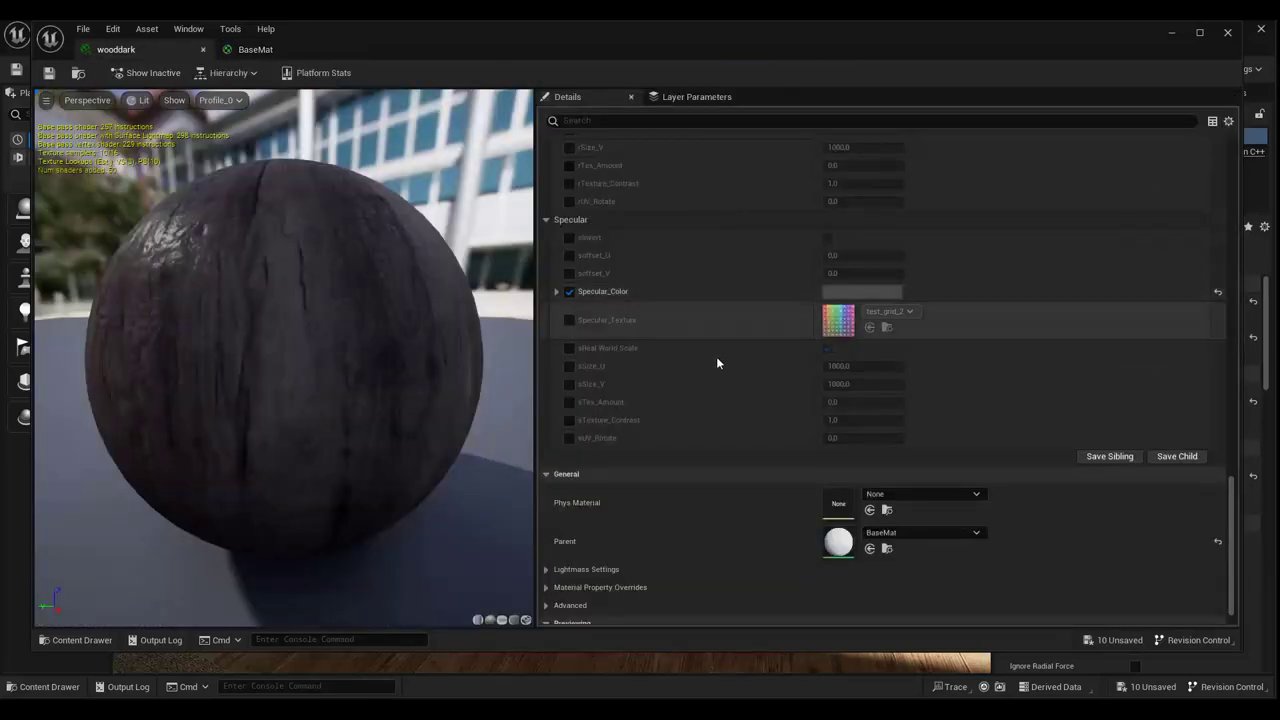
# - Turn on the Metallic_Color and Metallic_Texture overrides on the wooddark instance
pyautogui.scroll(2, 734, 398)
pyautogui.scroll(1, 734, 400)
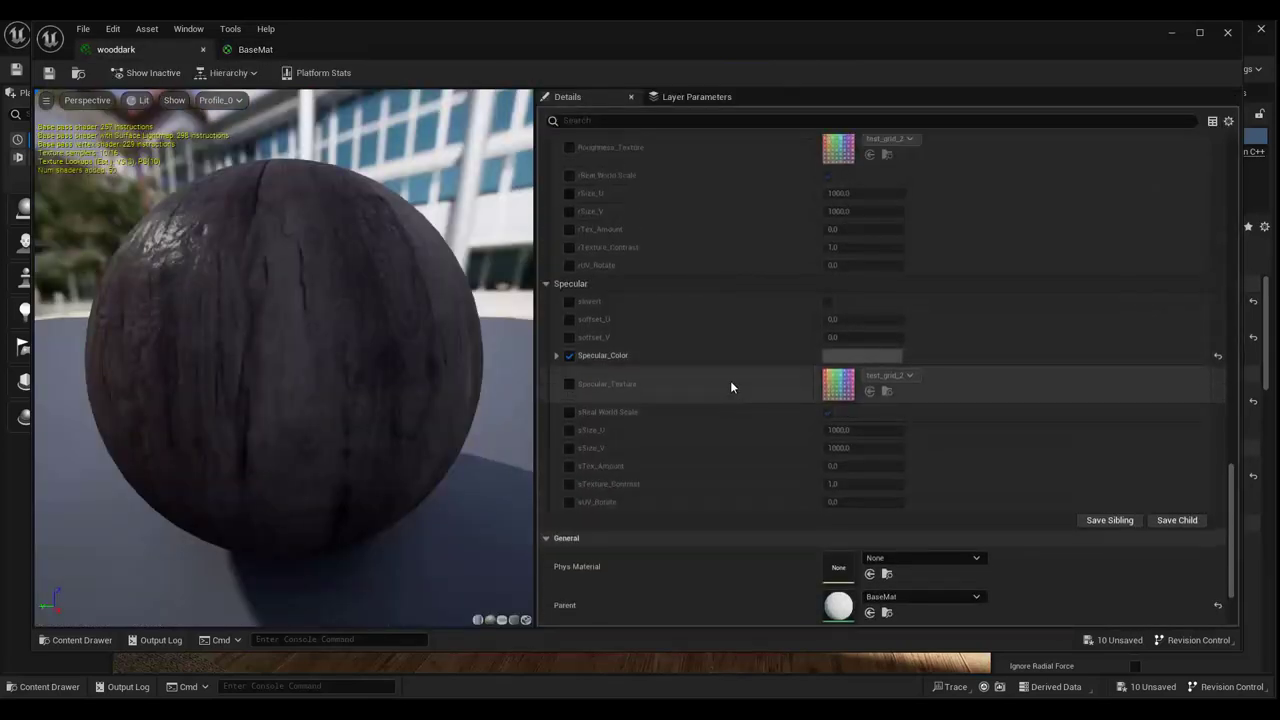
pyautogui.scroll(2, 730, 386)
pyautogui.scroll(3, 726, 380)
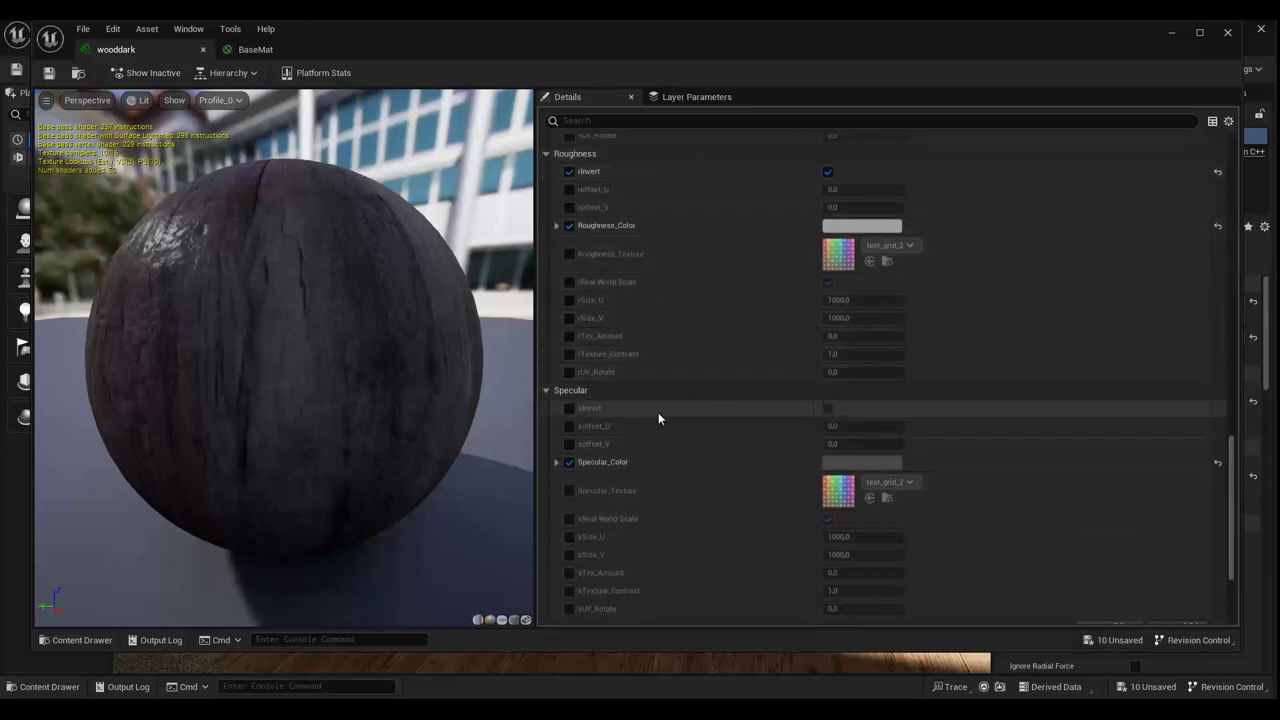
pyautogui.scroll(5, 655, 385)
pyautogui.scroll(4, 654, 382)
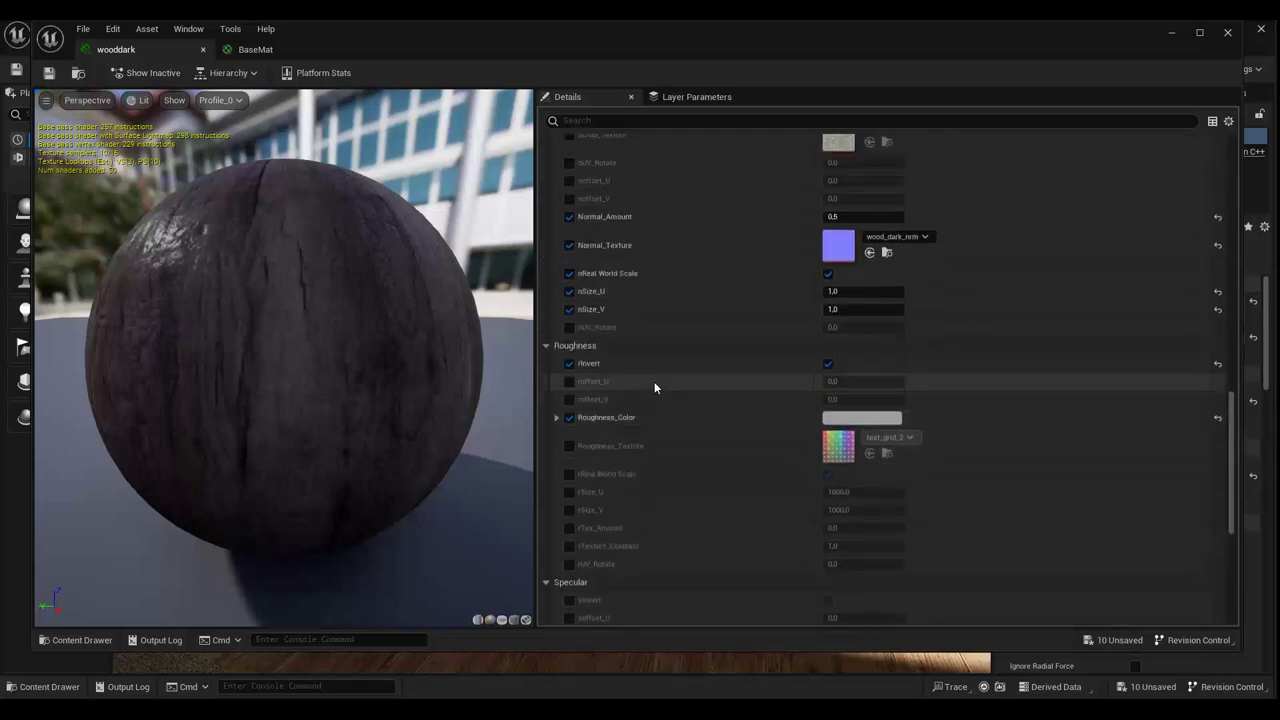
pyautogui.scroll(5, 654, 381)
pyautogui.scroll(6, 653, 376)
pyautogui.scroll(7, 653, 376)
pyautogui.scroll(3, 653, 376)
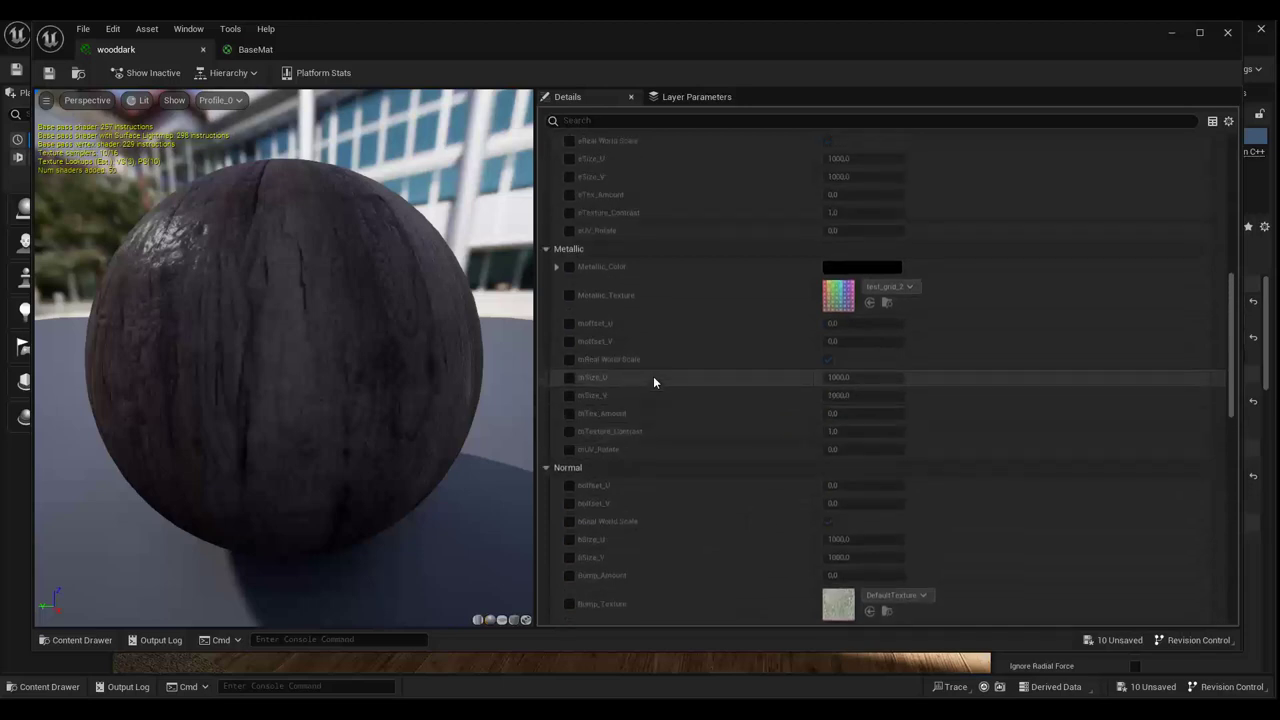
pyautogui.scroll(1, 652, 377)
pyautogui.scroll(3, 640, 377)
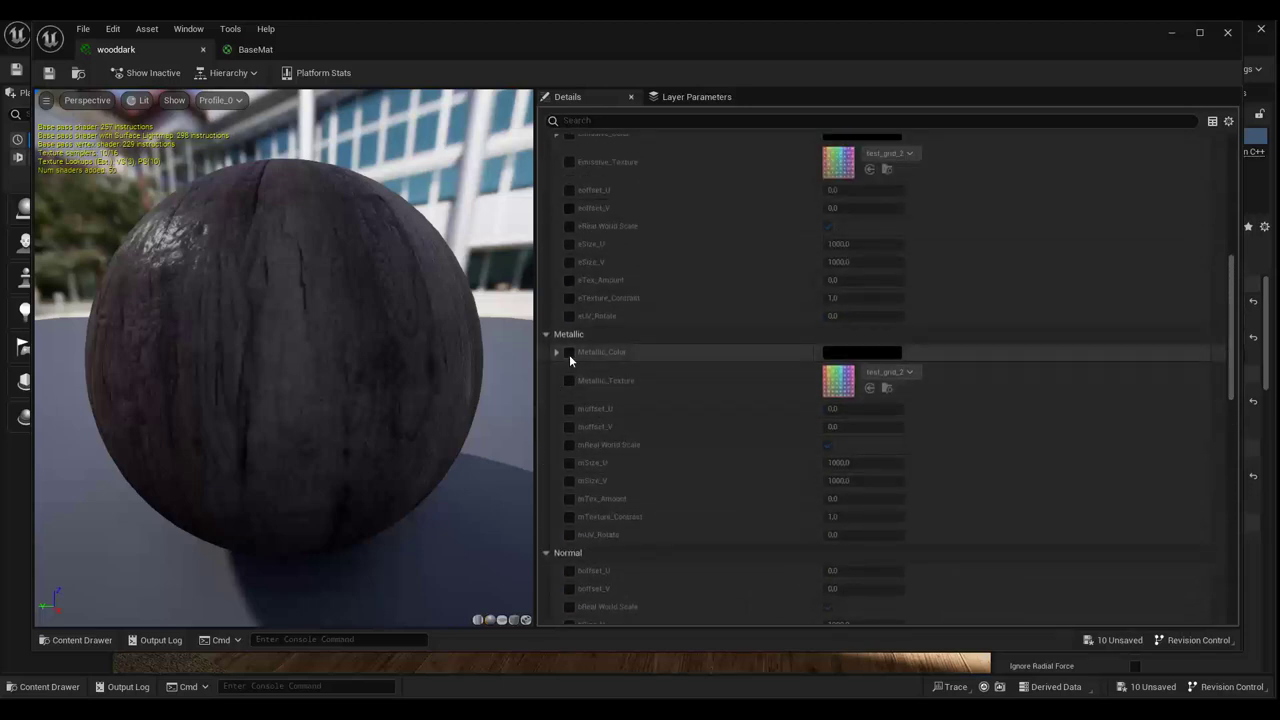
pyautogui.click(569, 353)
pyautogui.click(569, 381)
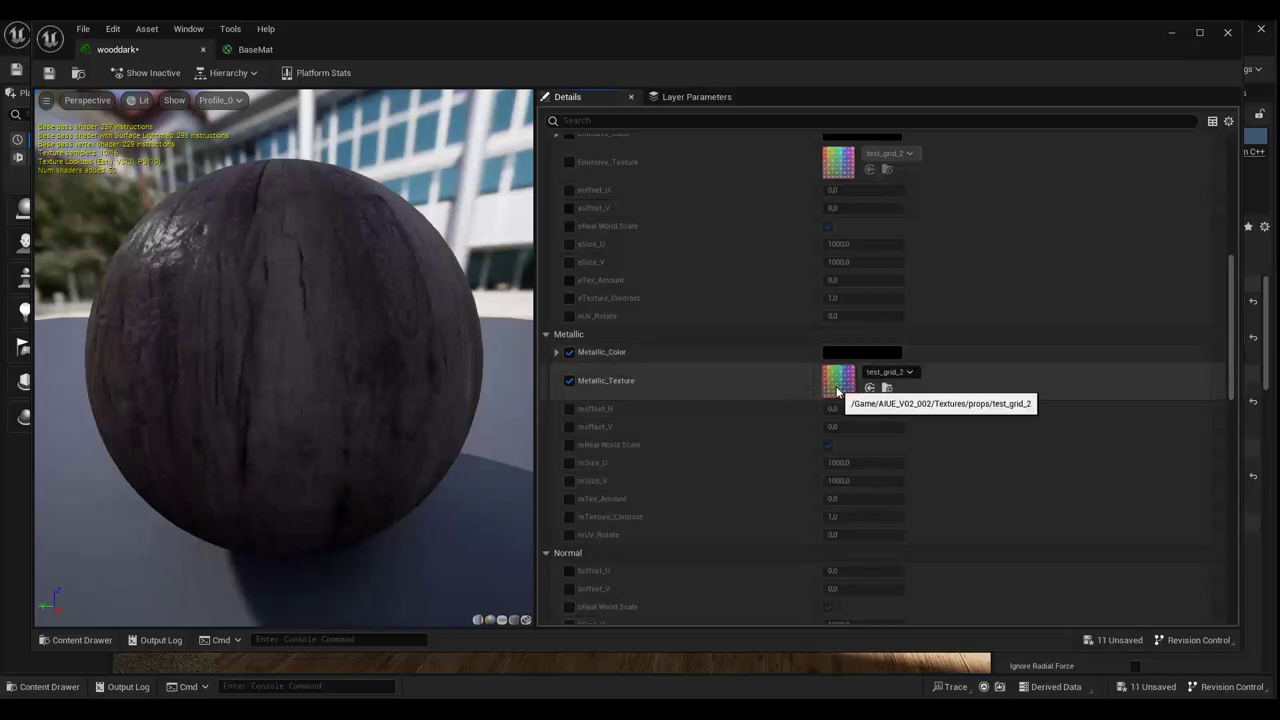
# - Turn the Metallic_Texture and Metallic_Color overrides back off
pyautogui.click(572, 380)
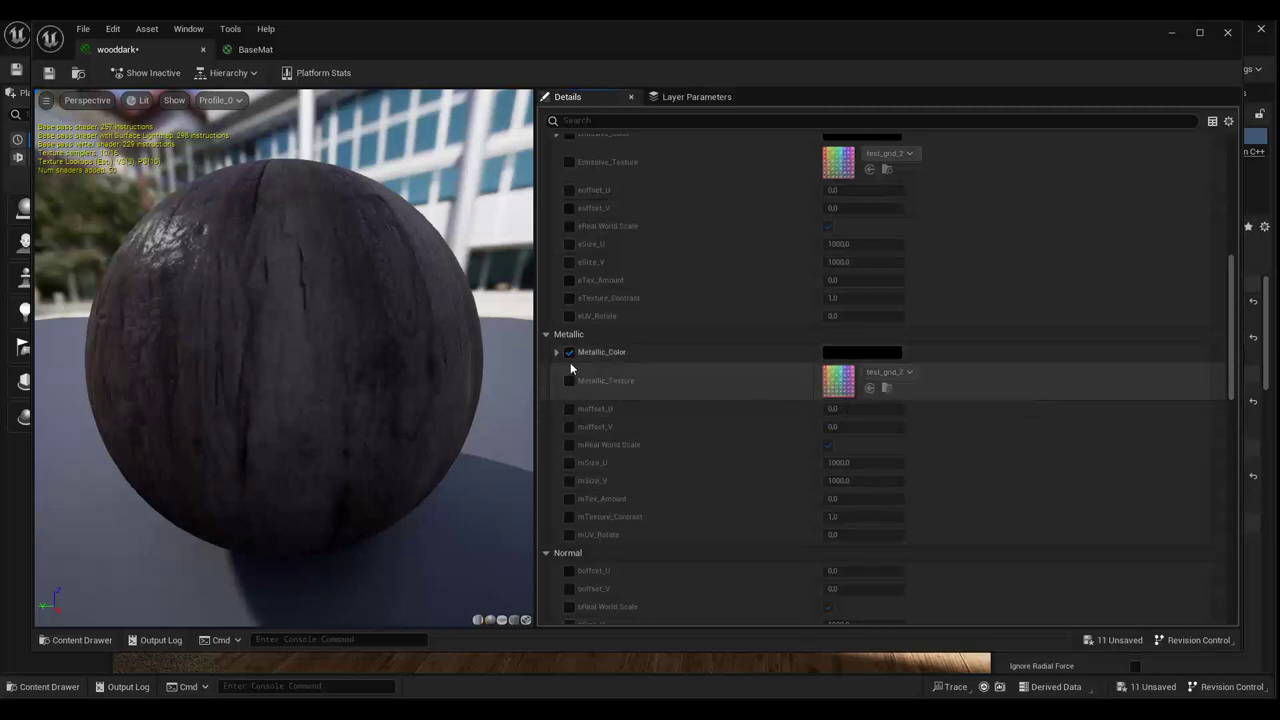
pyautogui.click(569, 353)
pyautogui.scroll(2, 648, 374)
pyautogui.scroll(2, 644, 379)
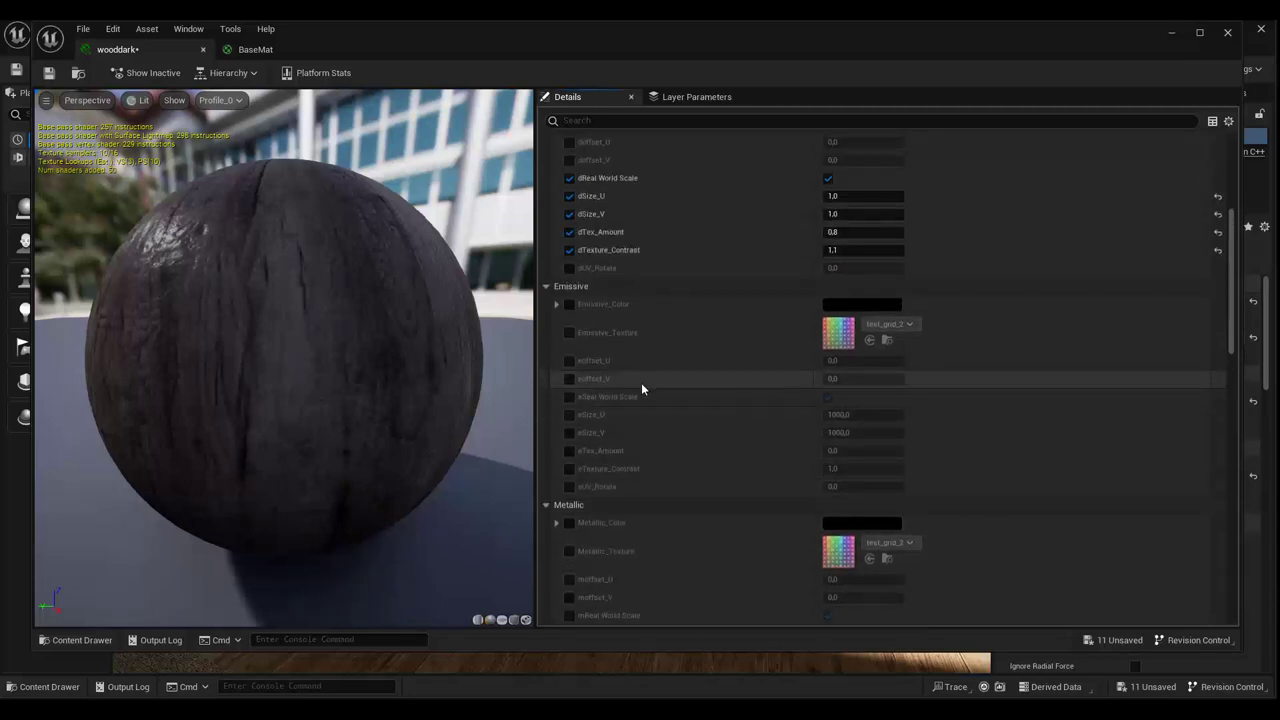
pyautogui.scroll(2, 641, 382)
pyautogui.scroll(2, 638, 385)
pyautogui.scroll(1, 638, 383)
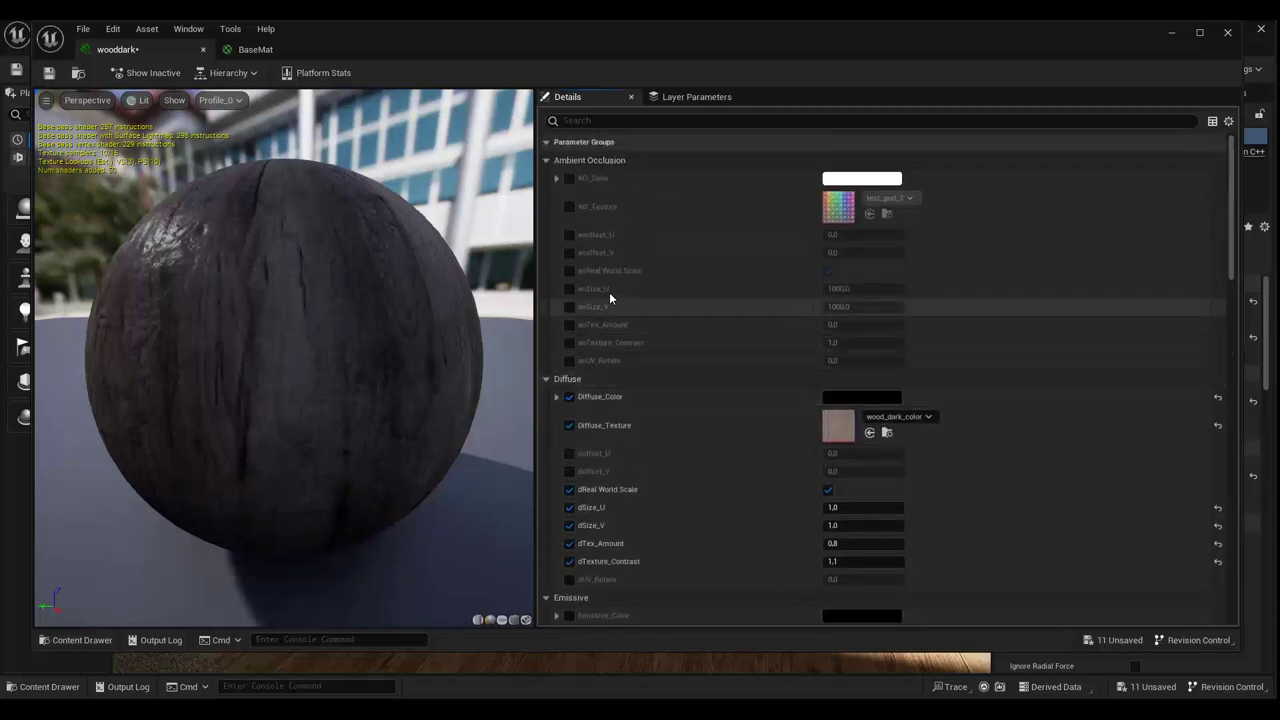
# - View the whole metallic node network in the BaseMat graph, then return to the wooddark instance
pyautogui.click(255, 49)
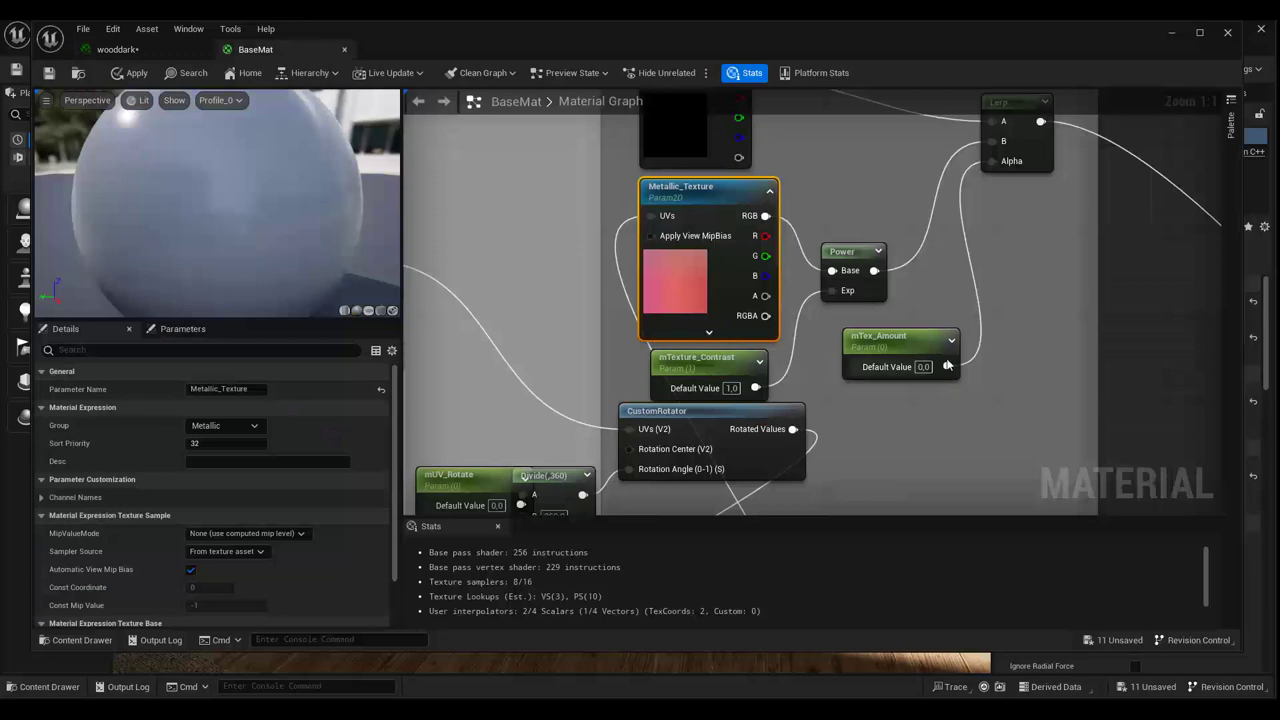
pyautogui.scroll(-3, 948, 366)
pyautogui.scroll(-2, 910, 360)
pyautogui.moveTo(1081, 395)
pyautogui.mouseDown(button='right')
pyautogui.moveTo(1038, 218)
pyautogui.moveTo(1049, 348)
pyautogui.mouseUp(button='right')
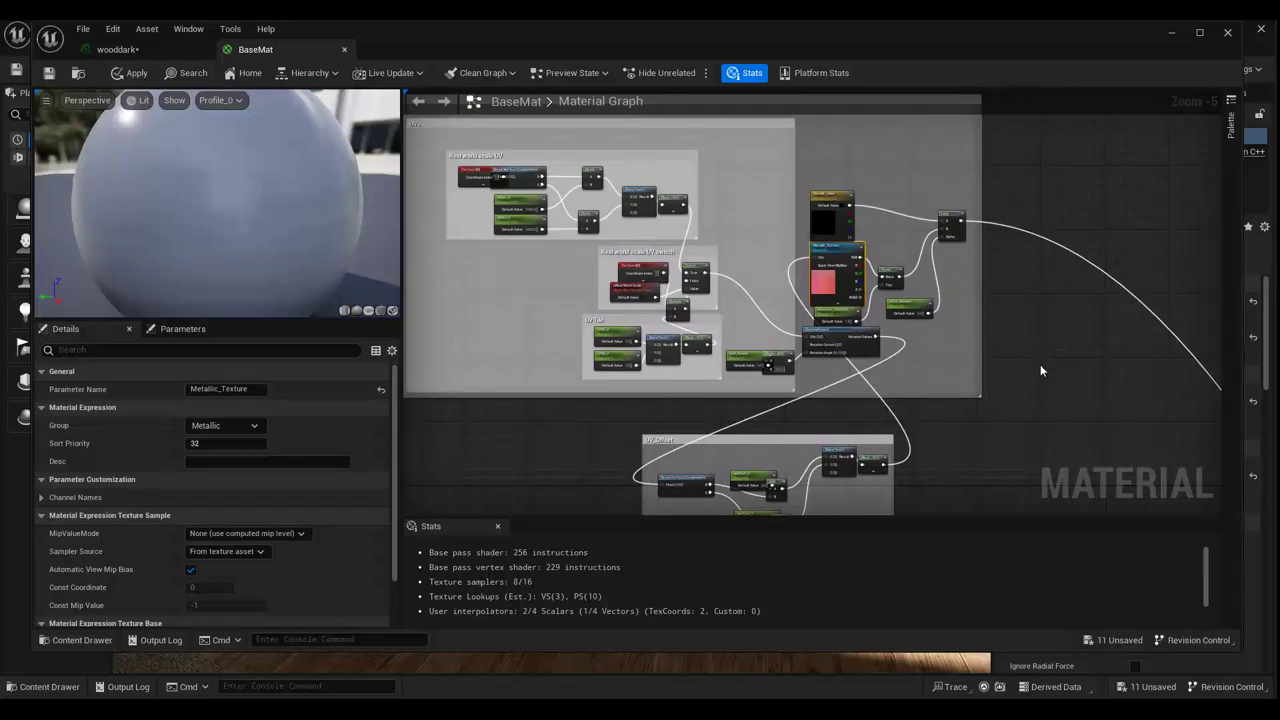
pyautogui.click(127, 47)
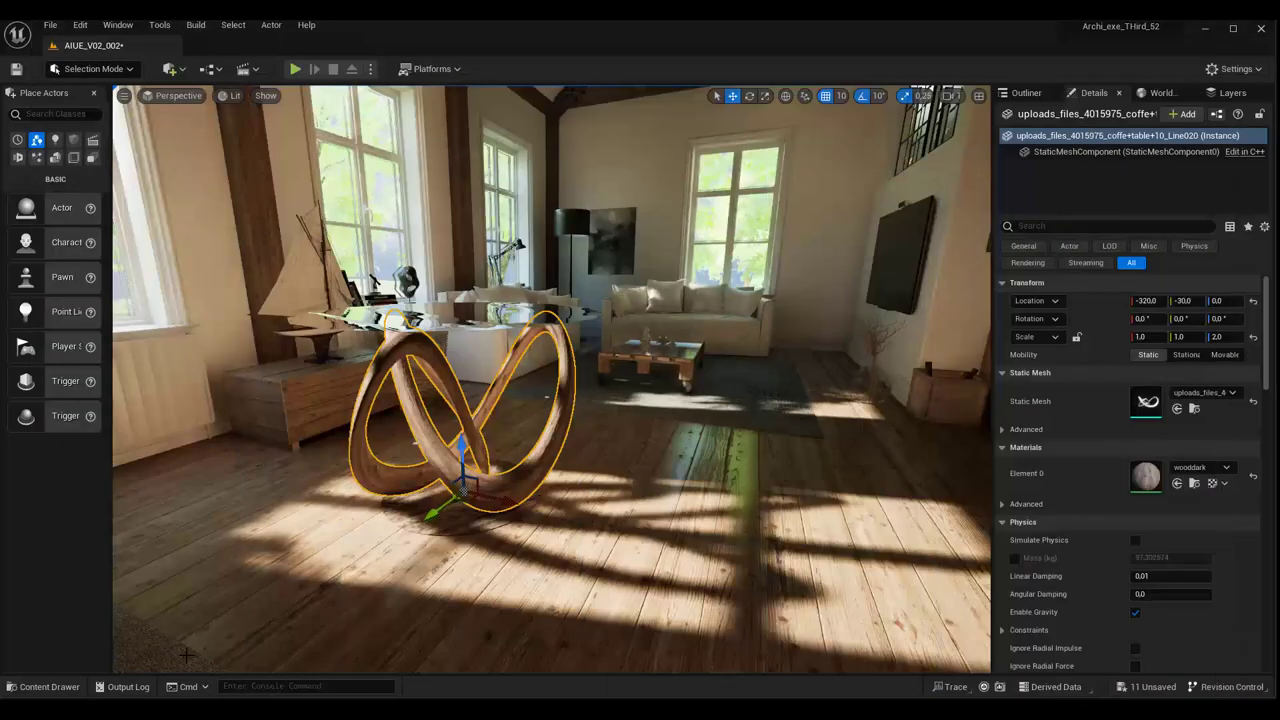
# - Check BaseMat's actions in the content browser, then select the small glass coffee table by the sofa
pyautogui.hotkey('ctrl', 'space')
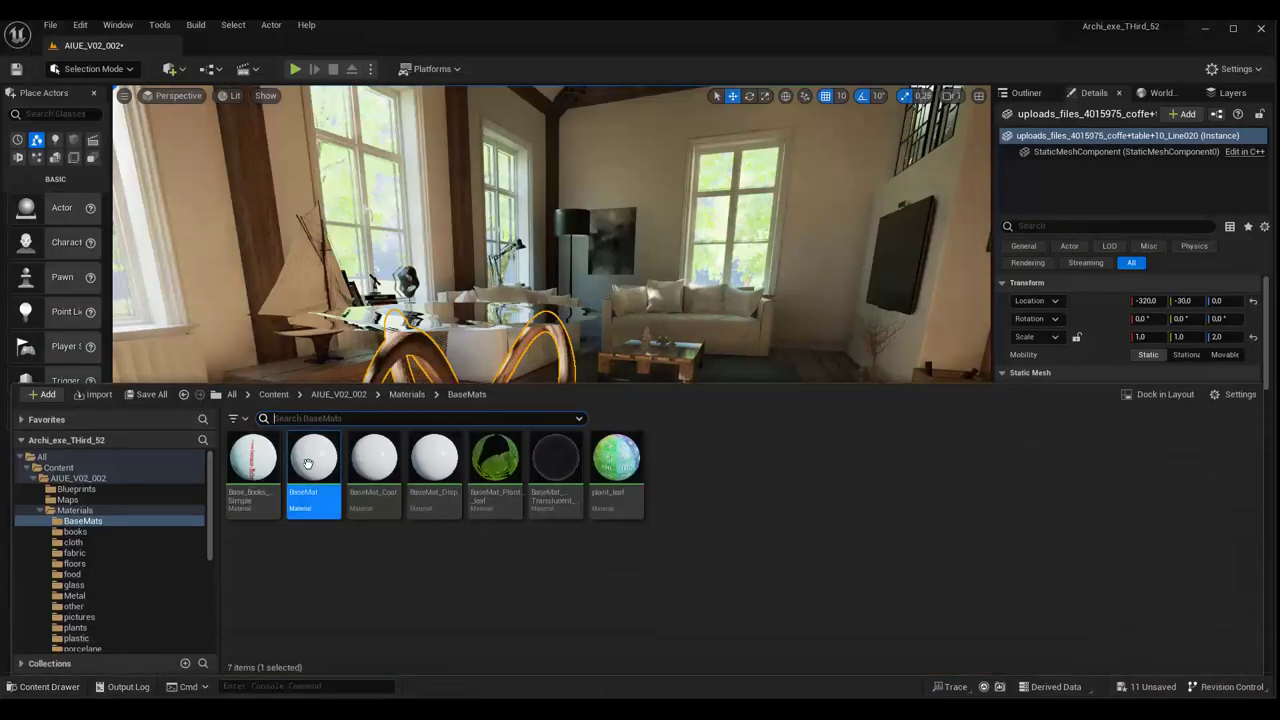
pyautogui.rightClick(307, 462)
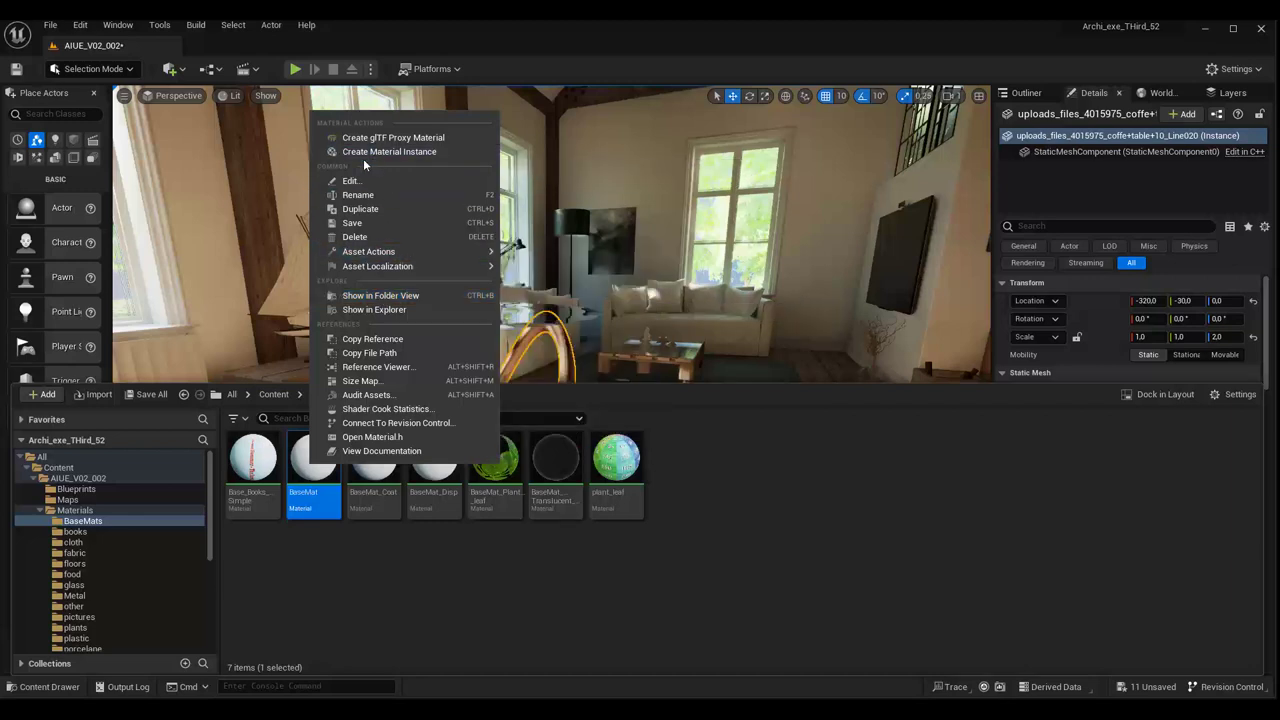
pyautogui.click(492, 75)
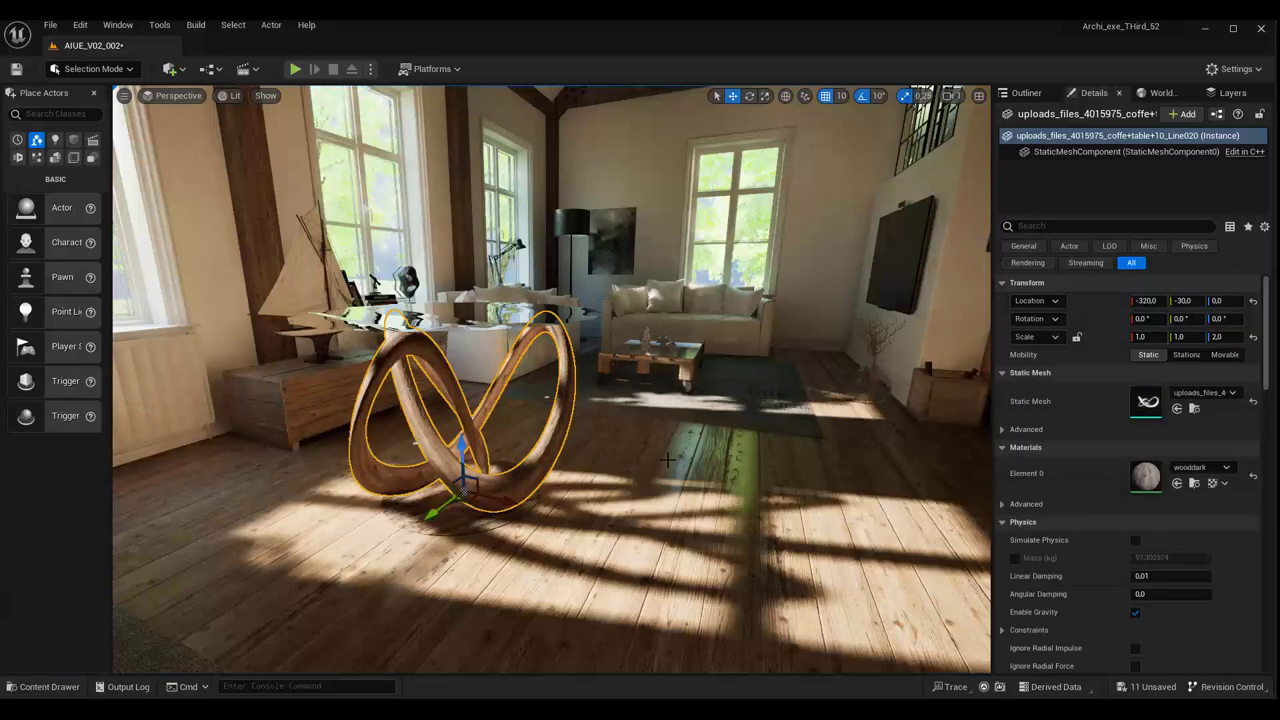
pyautogui.click(686, 374)
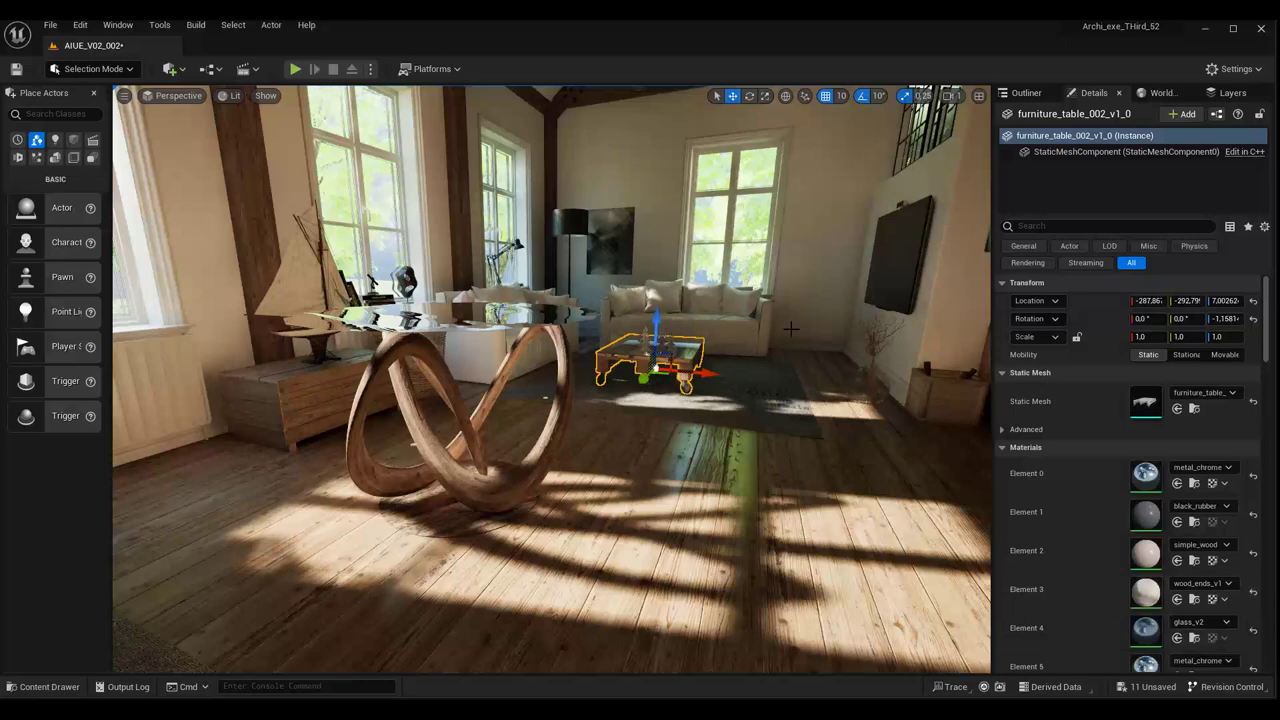
# - Inspect the roof beam's simple_wood material, then select the knot-shaped coffee table base
pyautogui.click(483, 323)
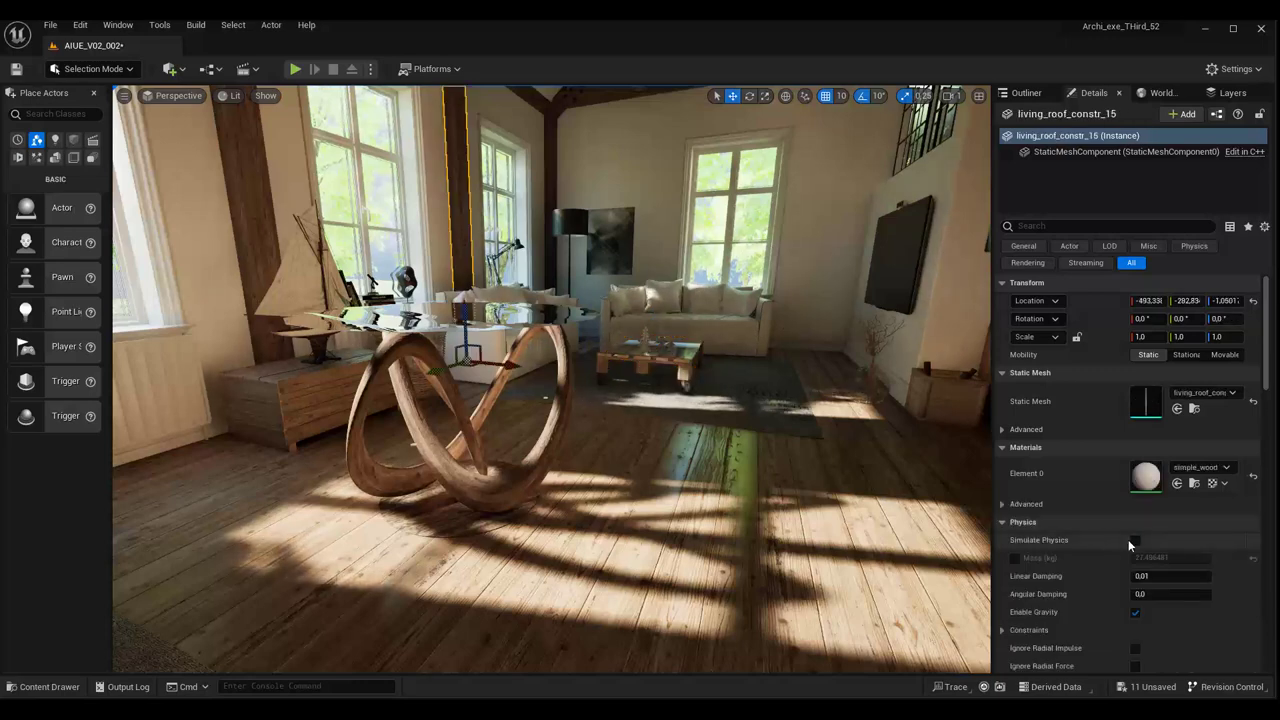
pyautogui.click(1195, 483)
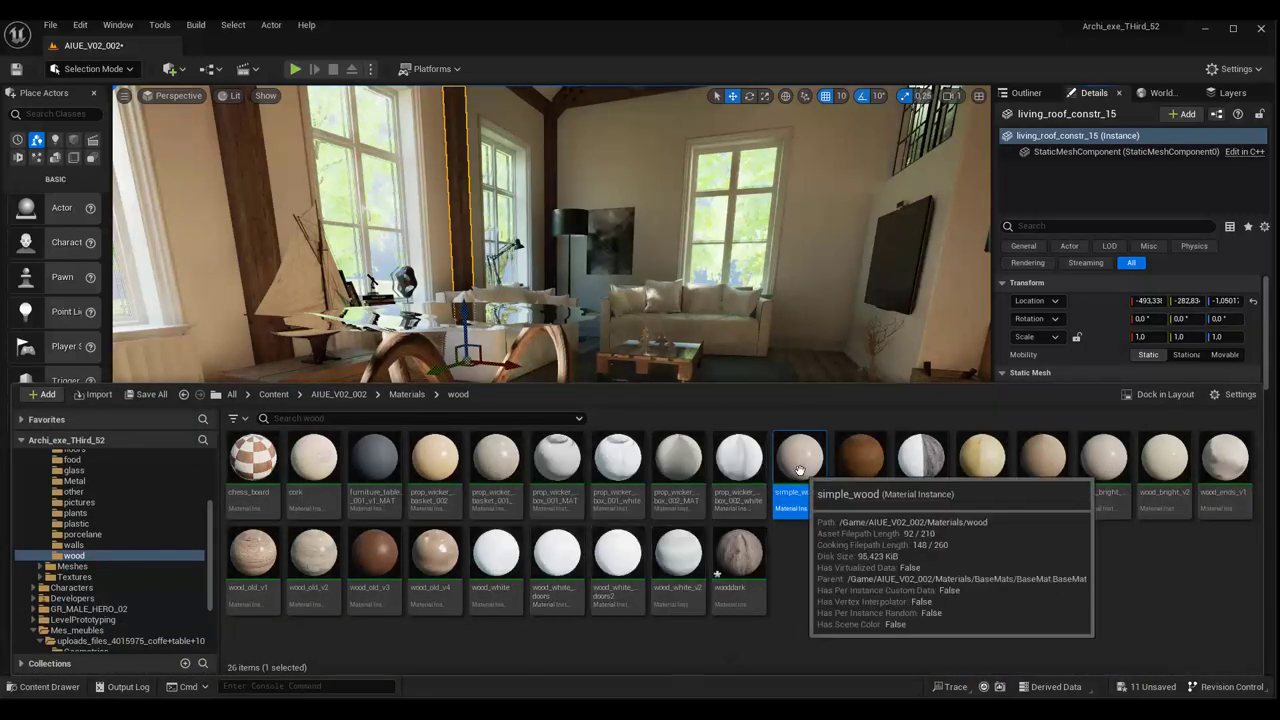
pyautogui.hotkey('ctrl', 'space')
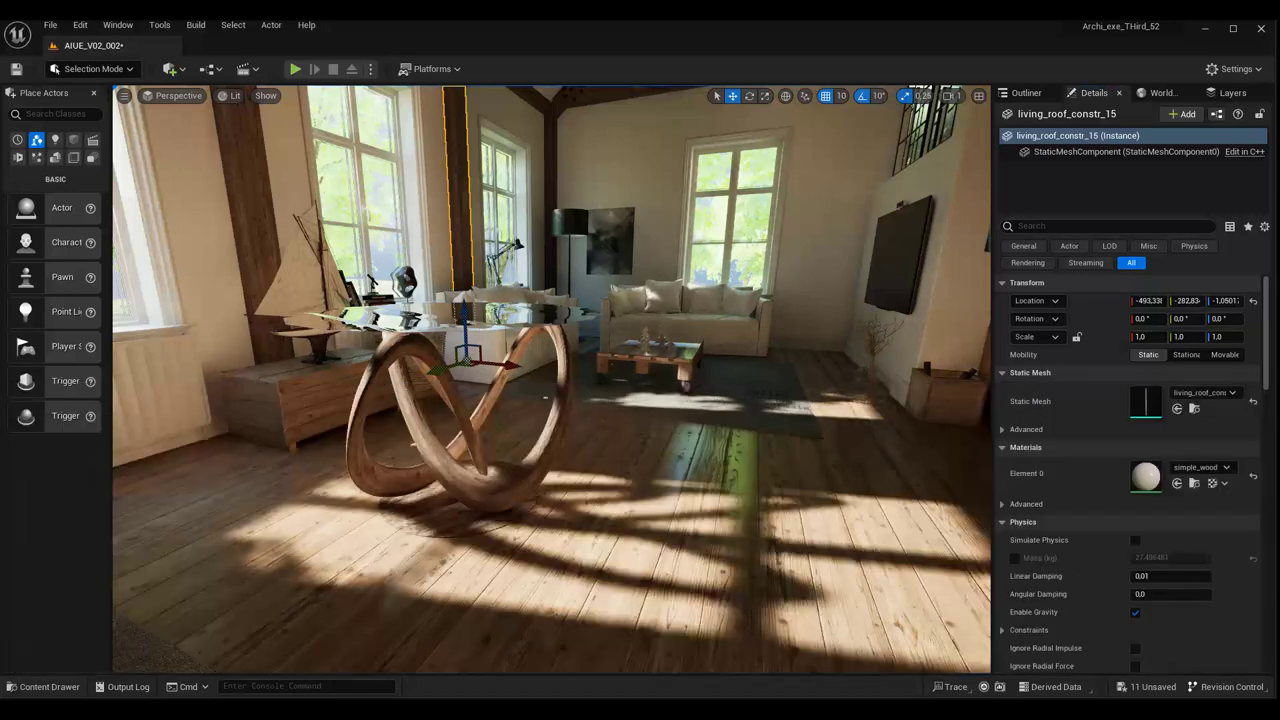
pyautogui.doubleClick(1146, 476)
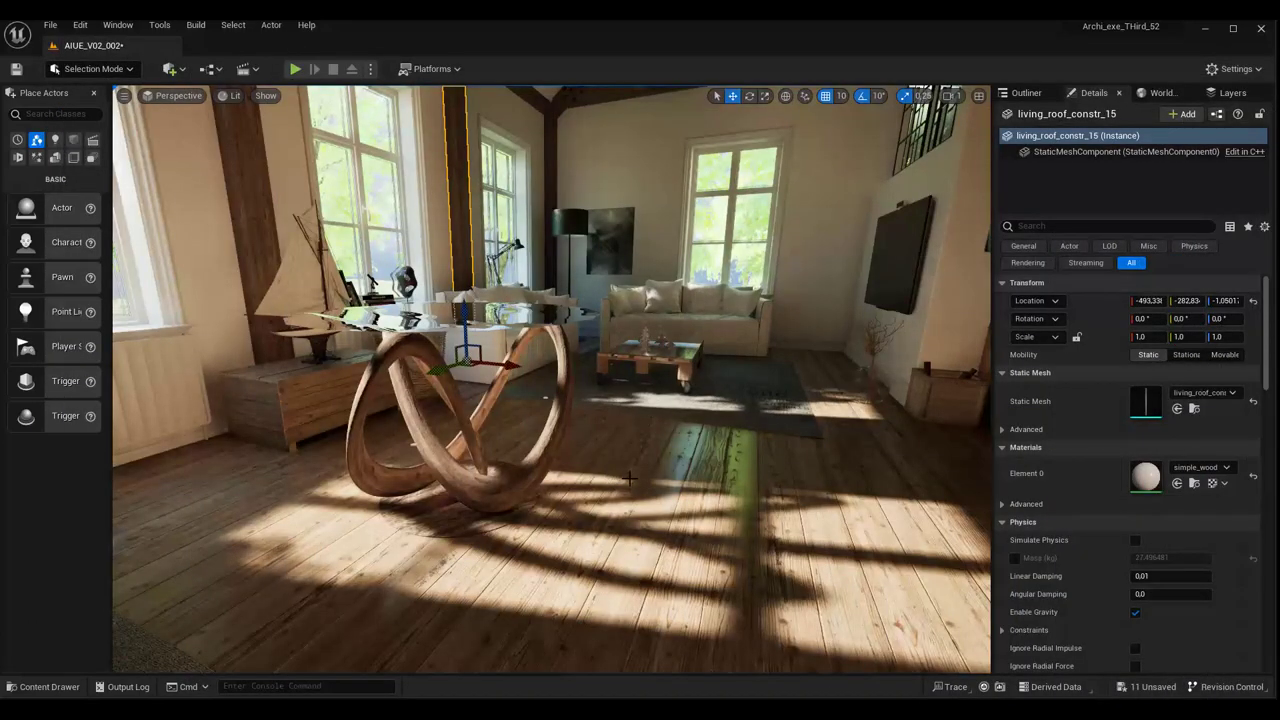
pyautogui.moveTo(629, 479)
pyautogui.keyDown('alt'); pyautogui.mouseDown()
pyautogui.moveTo(900, 470)
pyautogui.moveTo(880, 470)
pyautogui.mouseUp(); pyautogui.keyUp('alt')
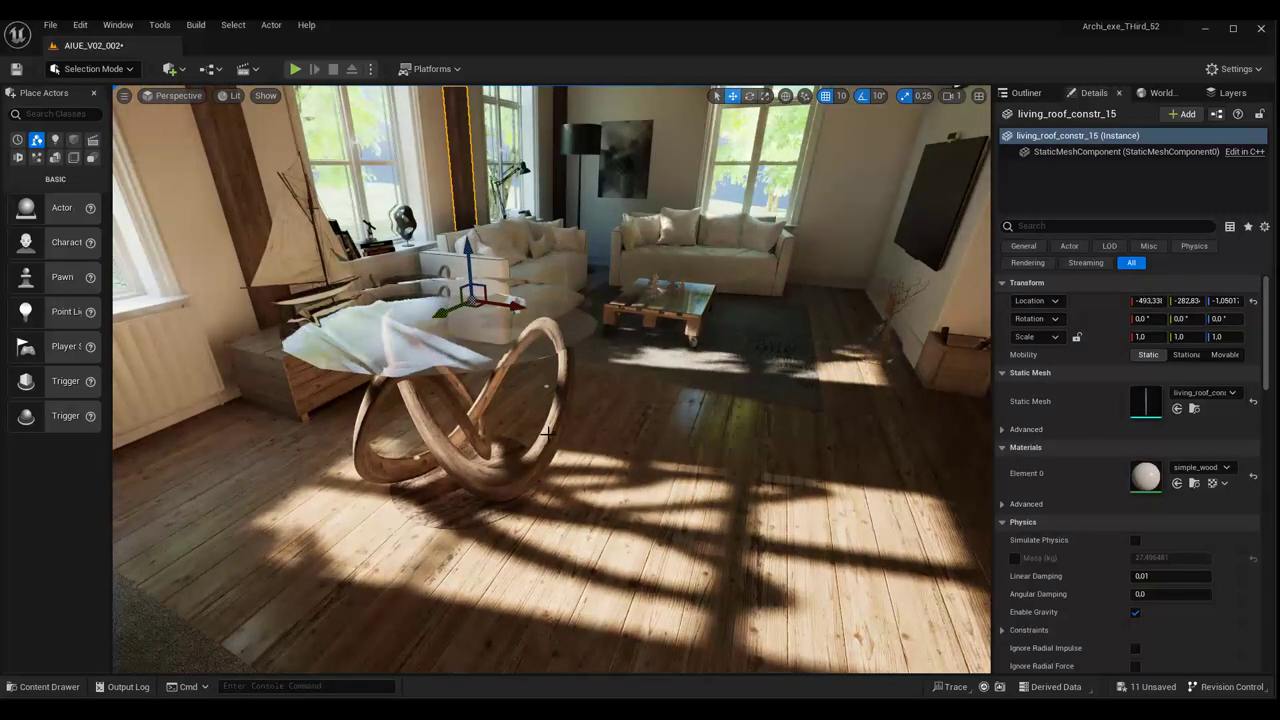
pyautogui.click(546, 385)
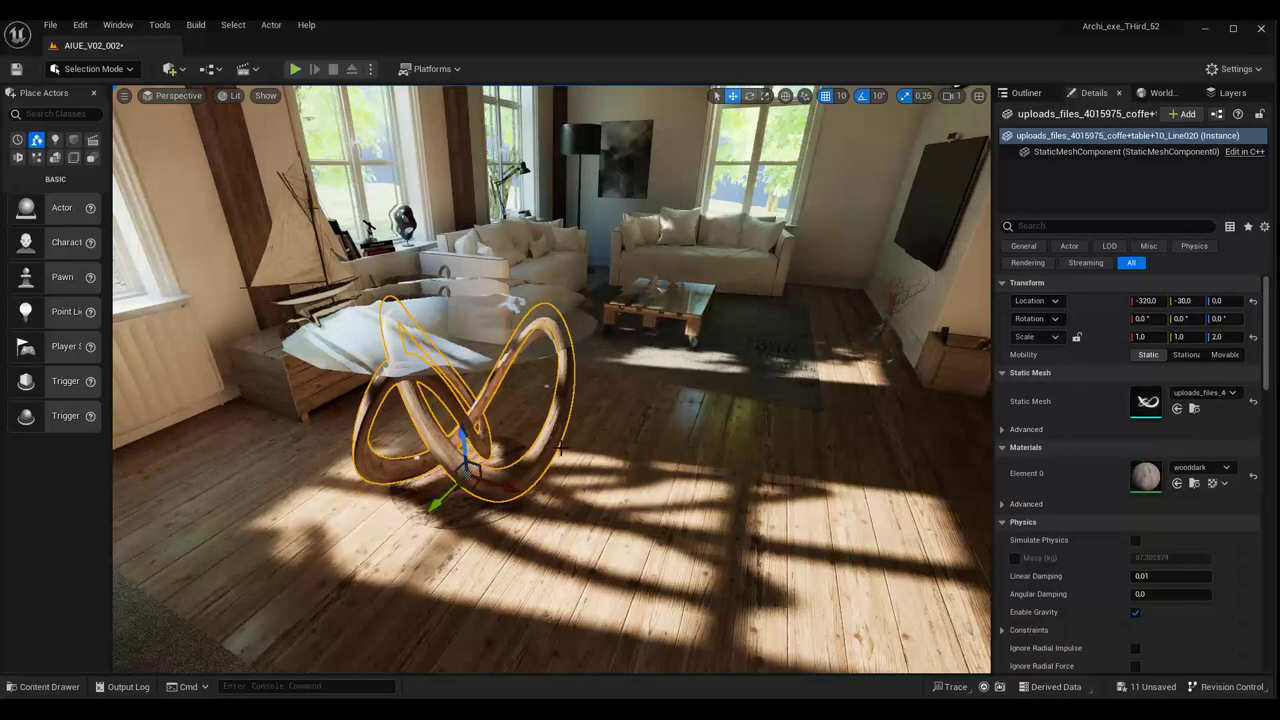
pyautogui.click(55, 687)
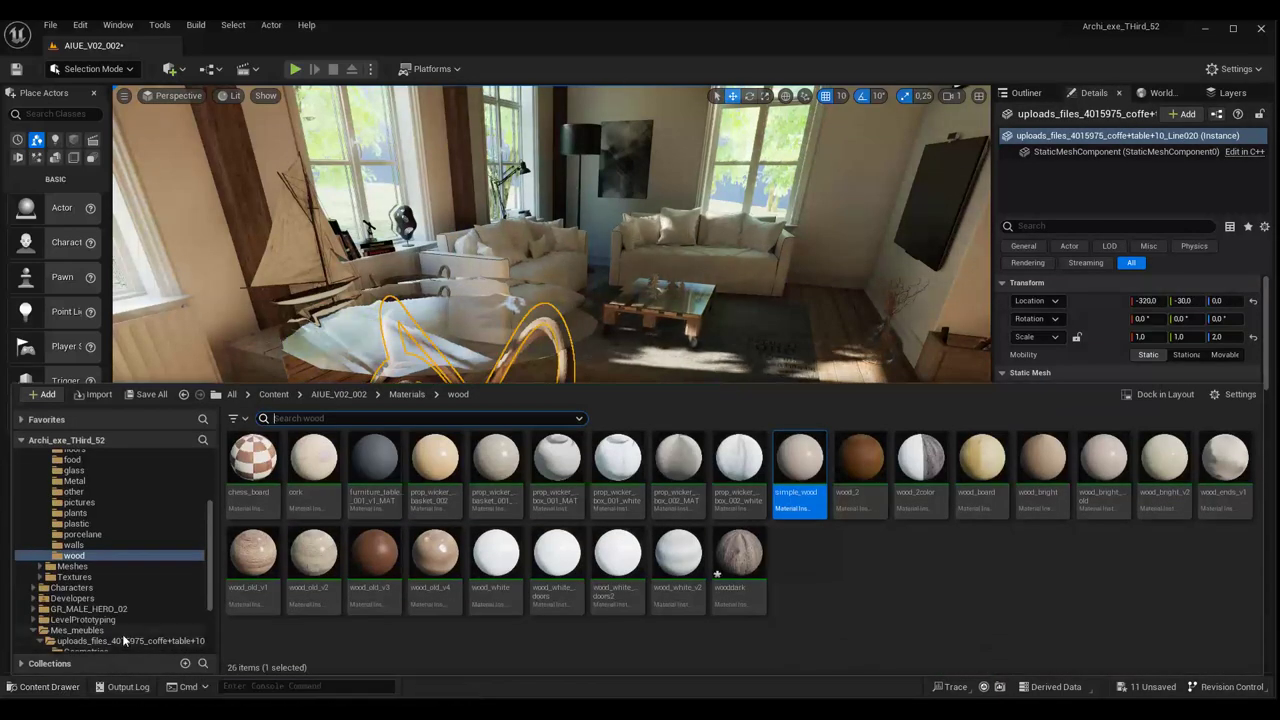
pyautogui.scroll(-2, 101, 605)
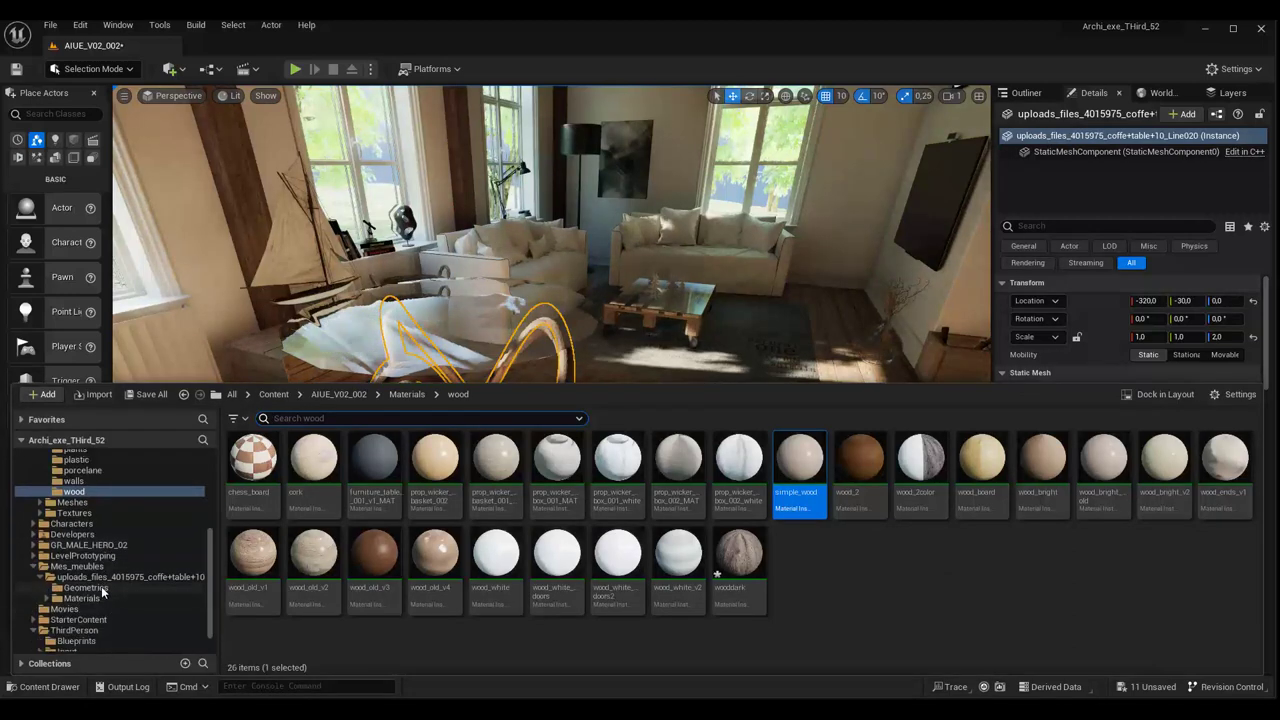
pyautogui.click(85, 588)
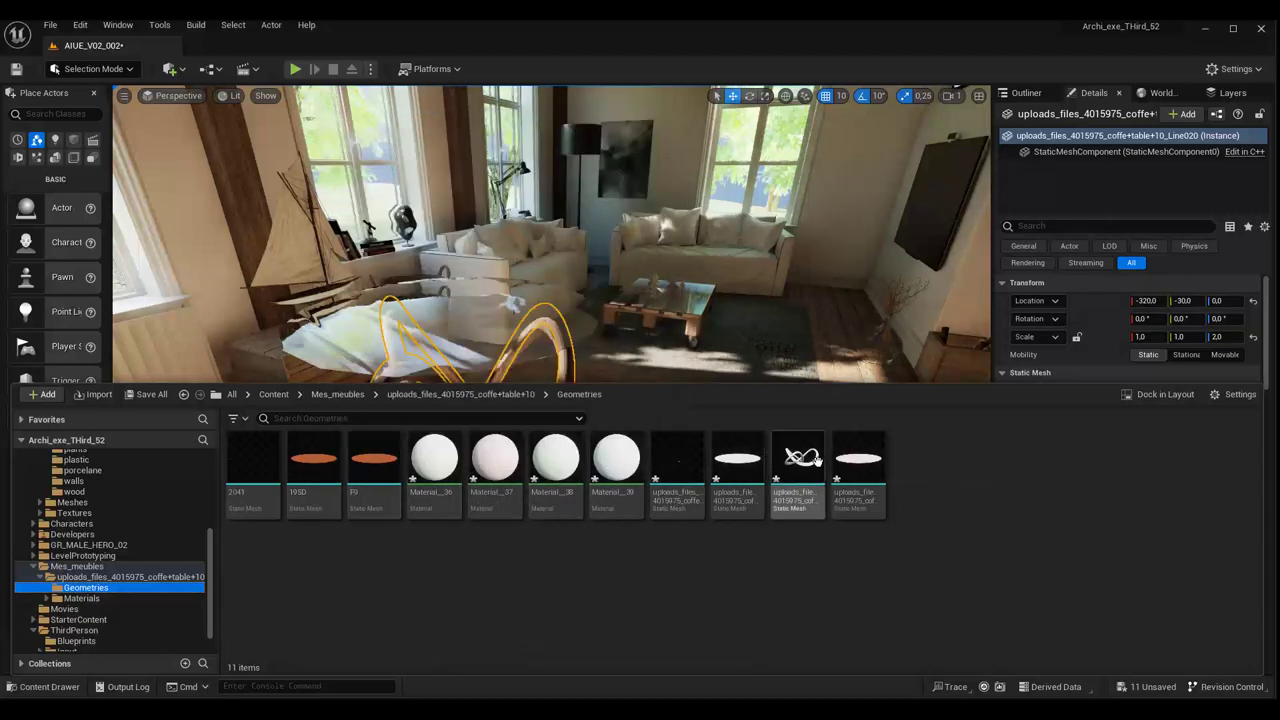
pyautogui.moveTo(812, 459)
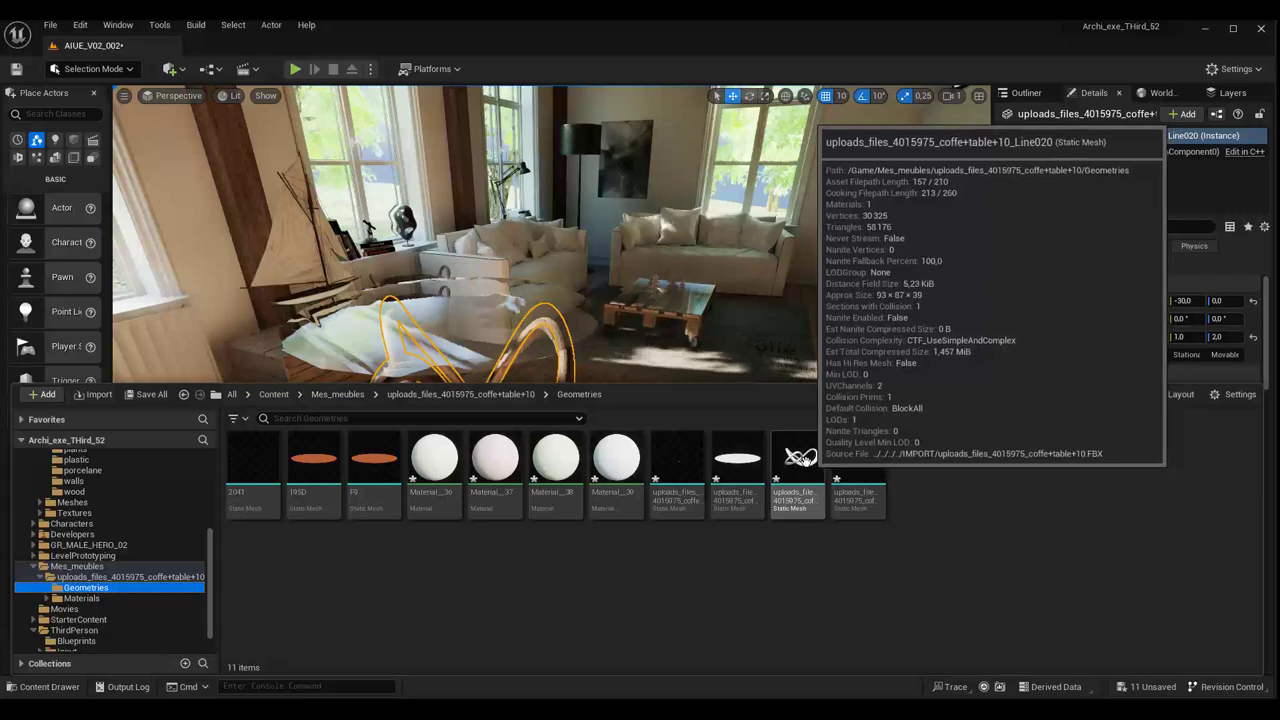
pyautogui.click(96, 600)
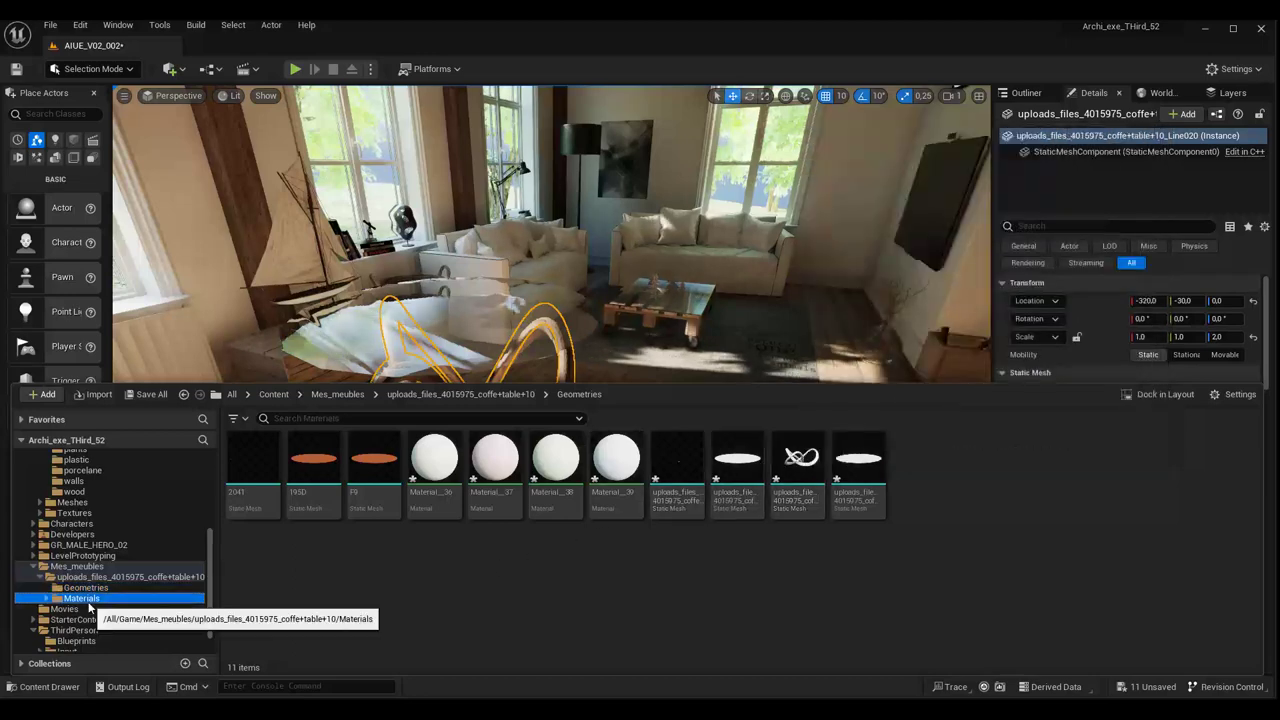
pyautogui.moveTo(339, 468)
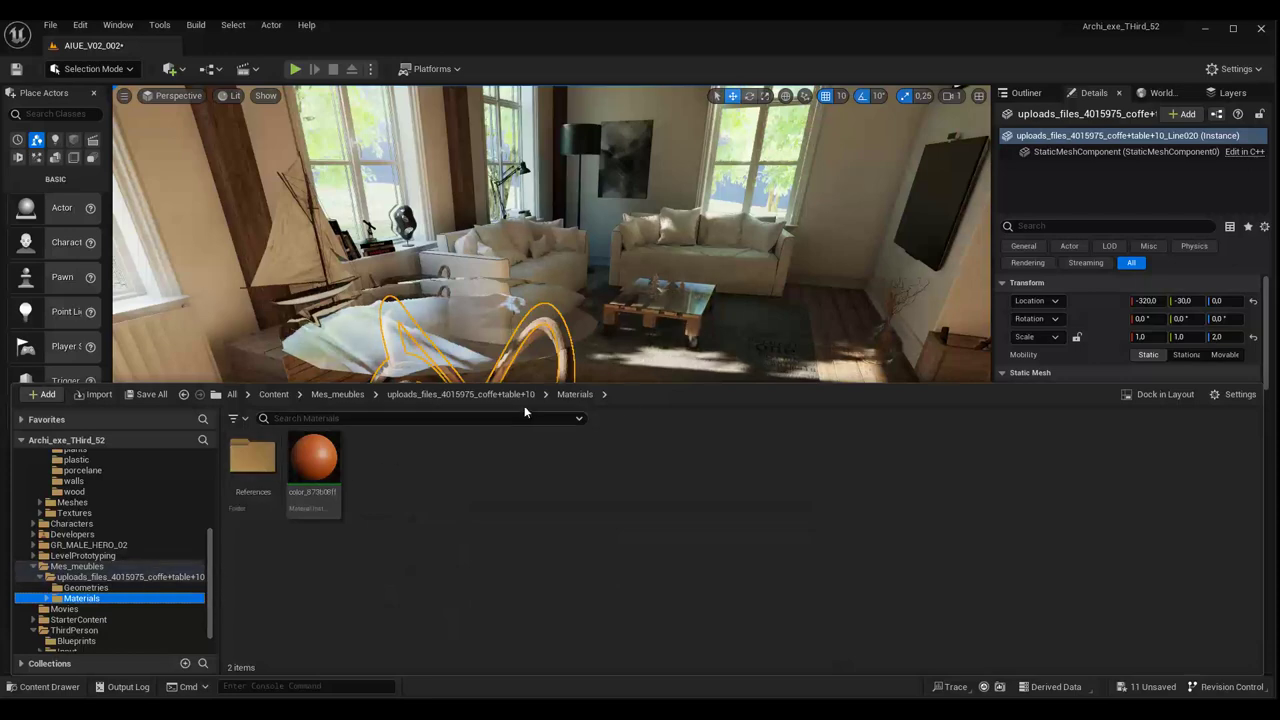
pyautogui.moveTo(637, 382); pyautogui.dragTo(610, 535)
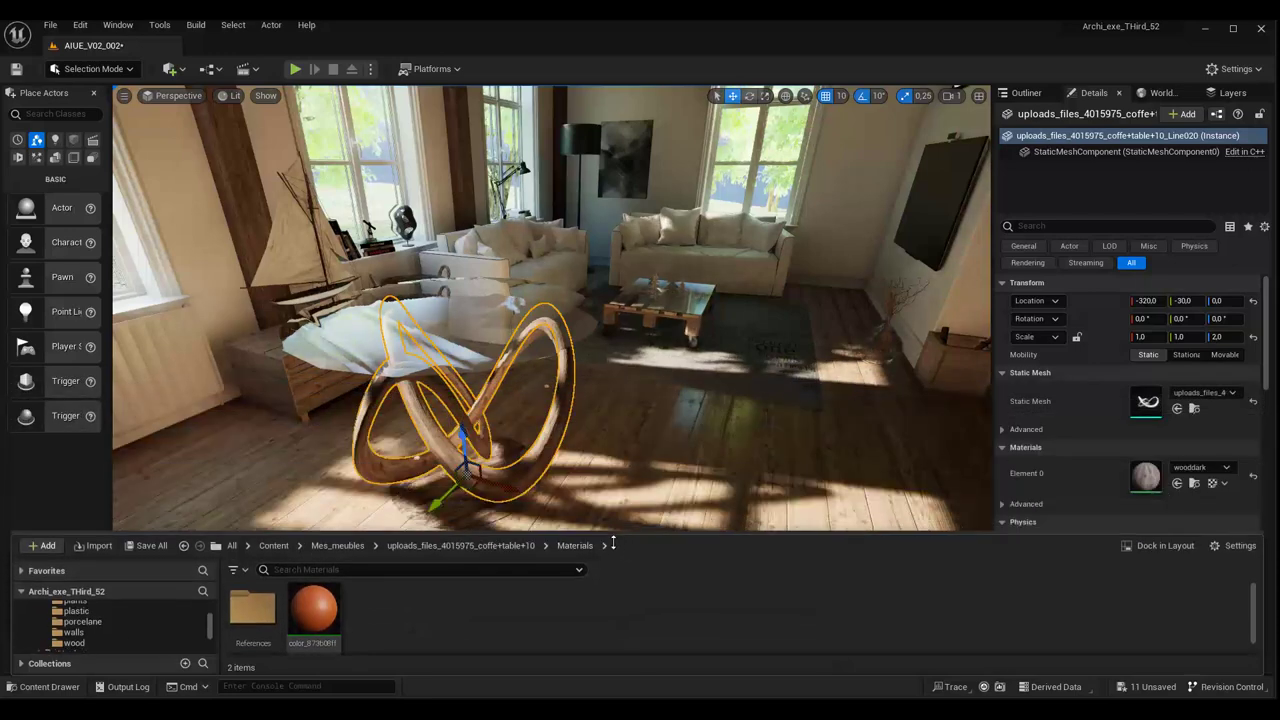
pyautogui.hotkey('ctrl', 'space')
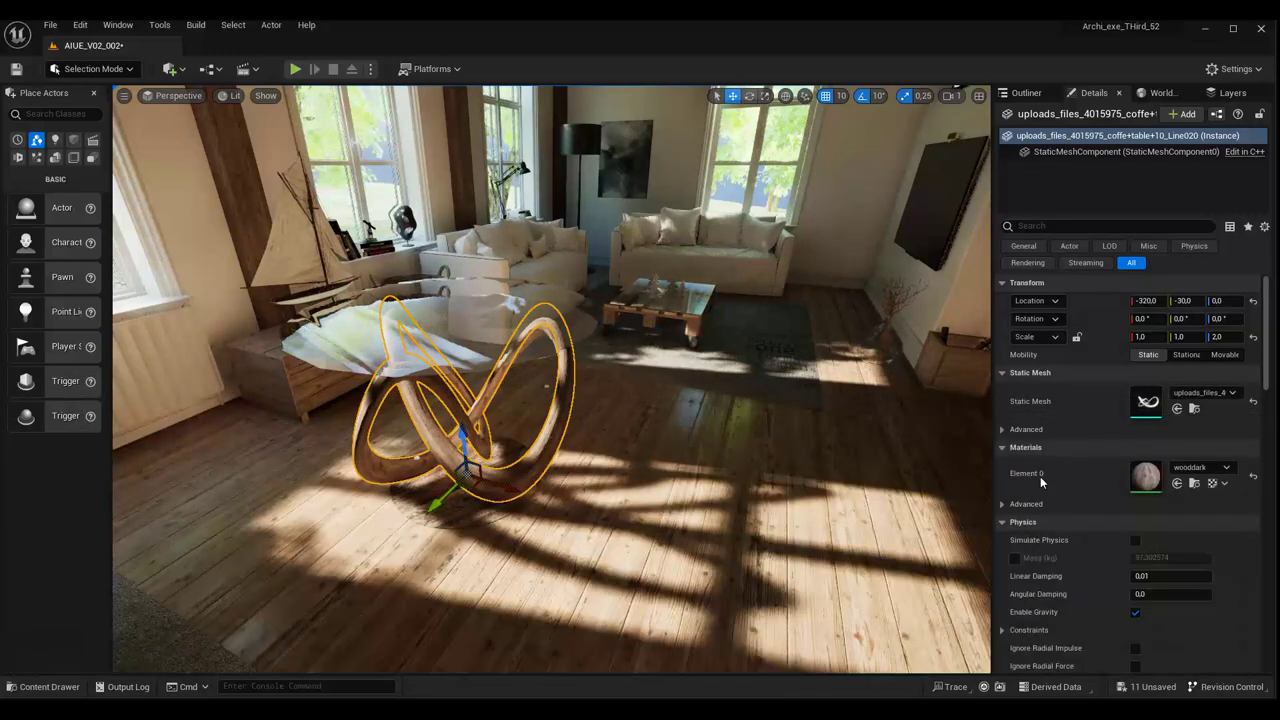
# - Try wood_white_doors as the knot table's material and orbit to view it
pyautogui.click(1204, 470)
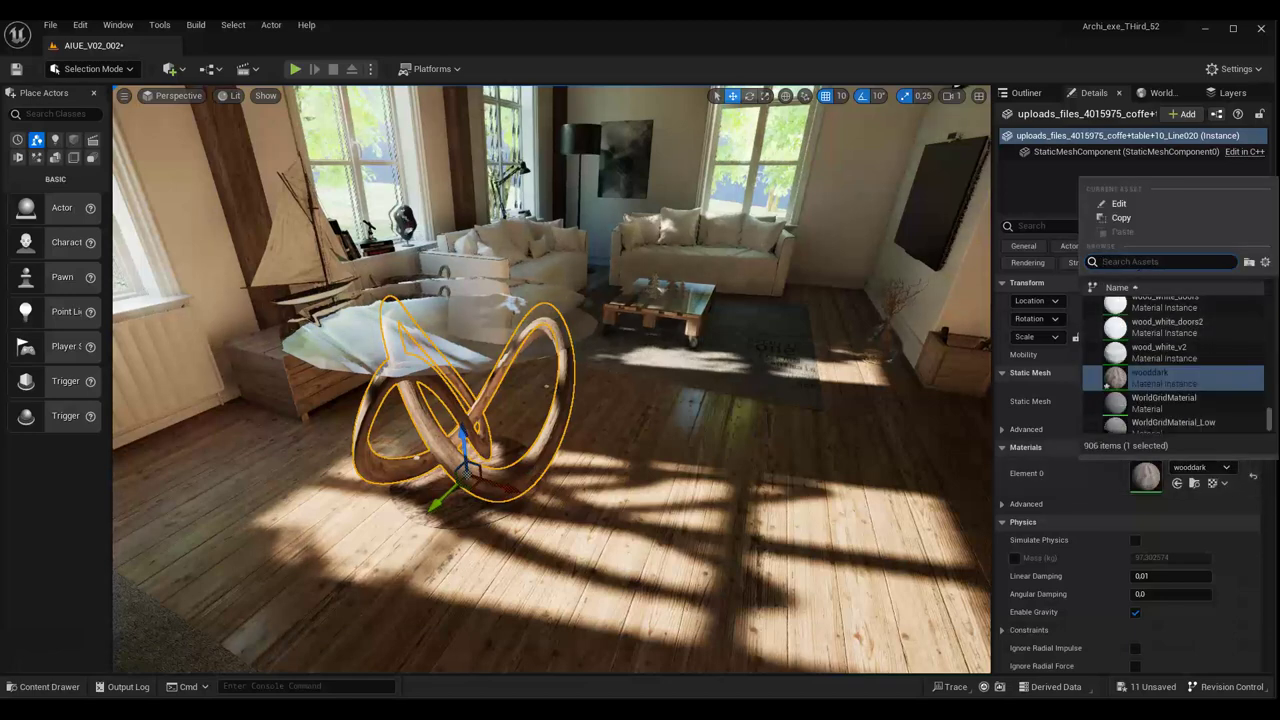
pyautogui.write('wood')
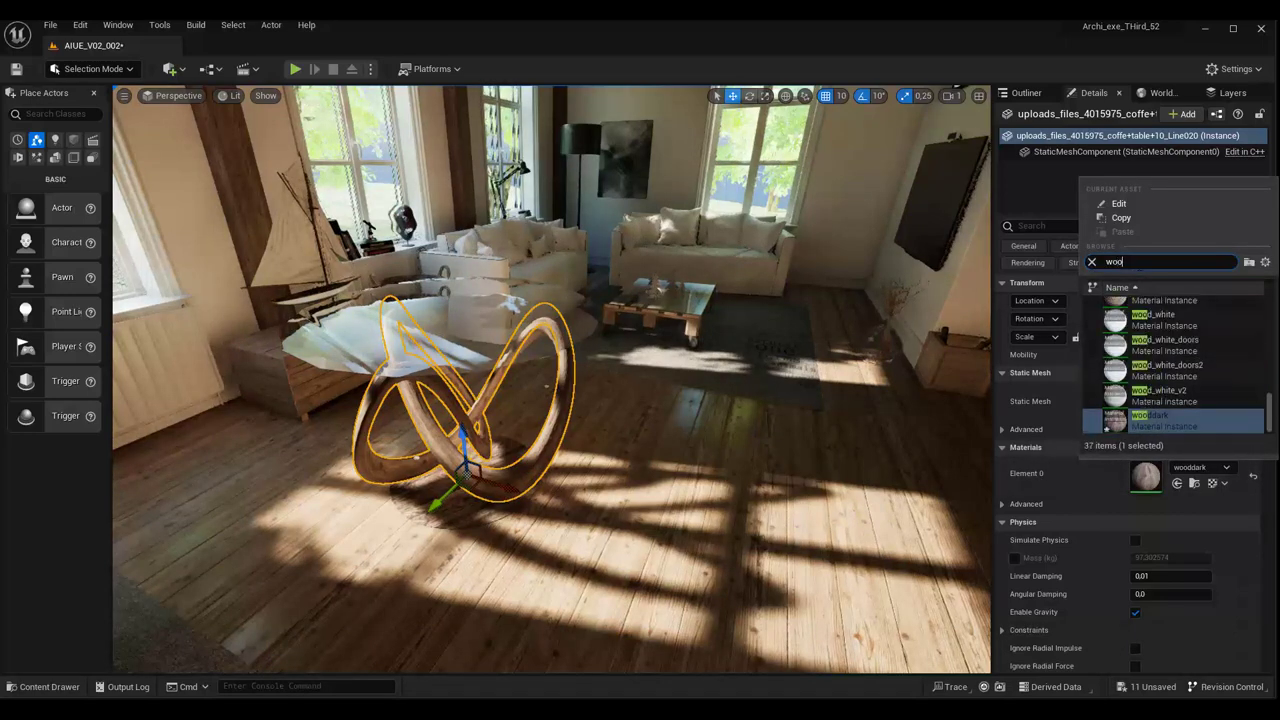
pyautogui.click(1150, 345)
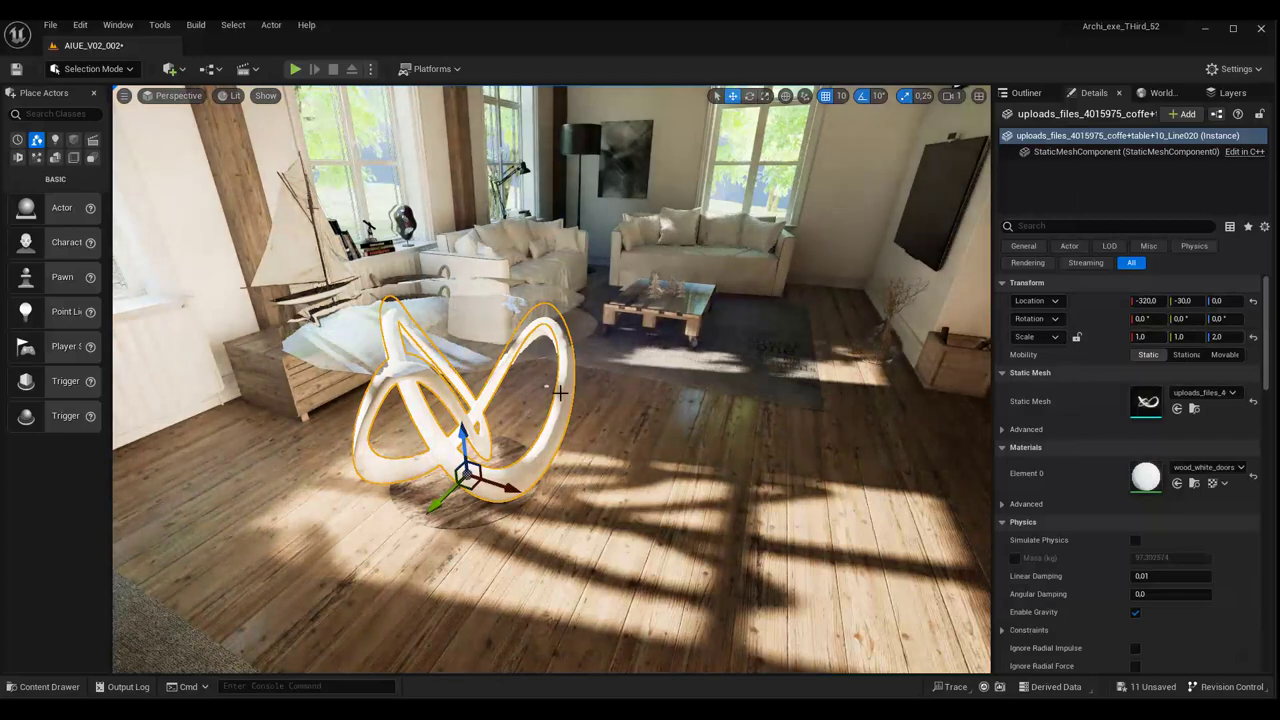
pyautogui.keyDown('alt'); pyautogui.moveTo(519, 487); pyautogui.dragTo(1054, 498); pyautogui.keyUp('alt')
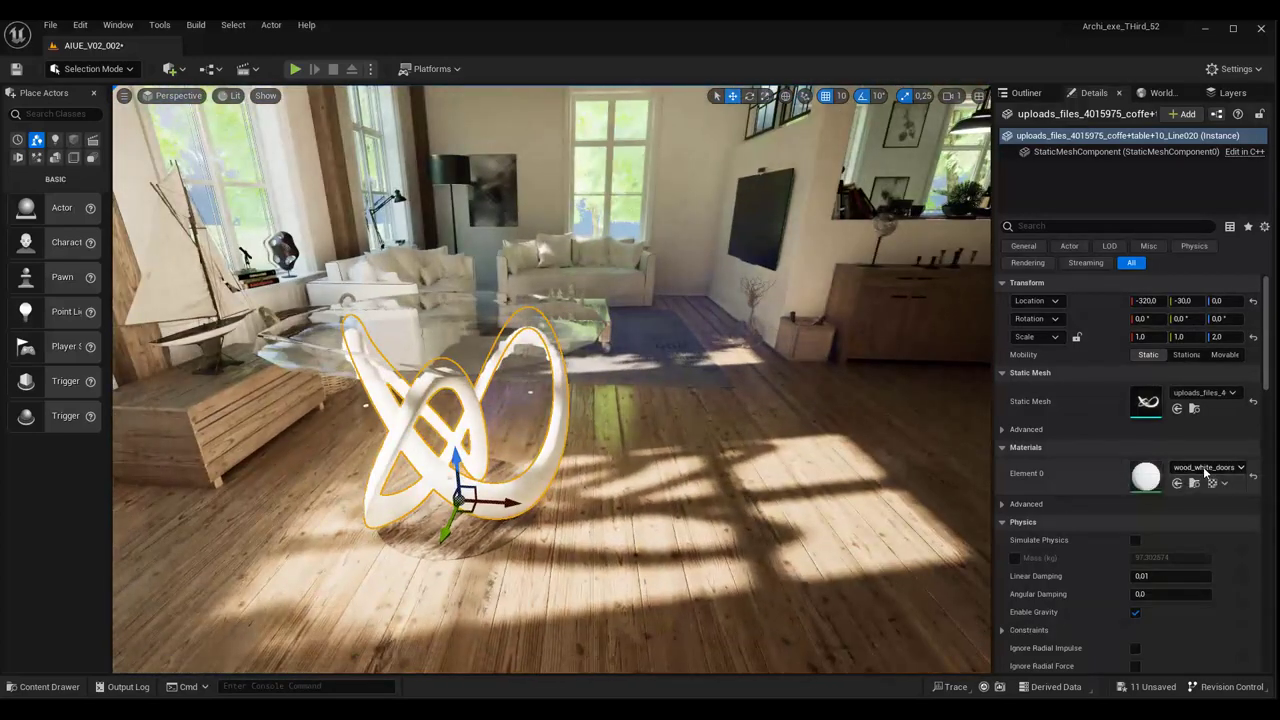
# - Switch the table's material to wood_old_v3 and orbit around to inspect it
pyautogui.click(1208, 467)
pyautogui.click(1171, 309)
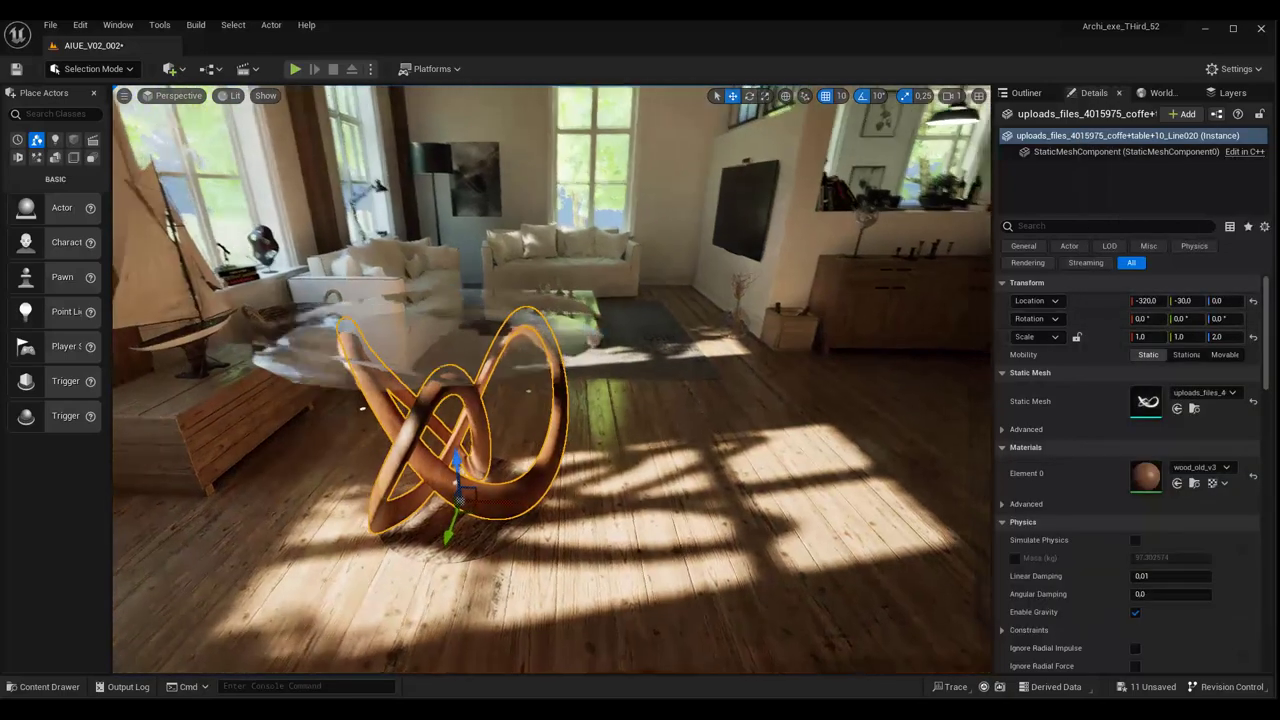
pyautogui.keyDown('alt'); pyautogui.moveTo(460, 450); pyautogui.dragTo(659, 596); pyautogui.keyUp('alt')
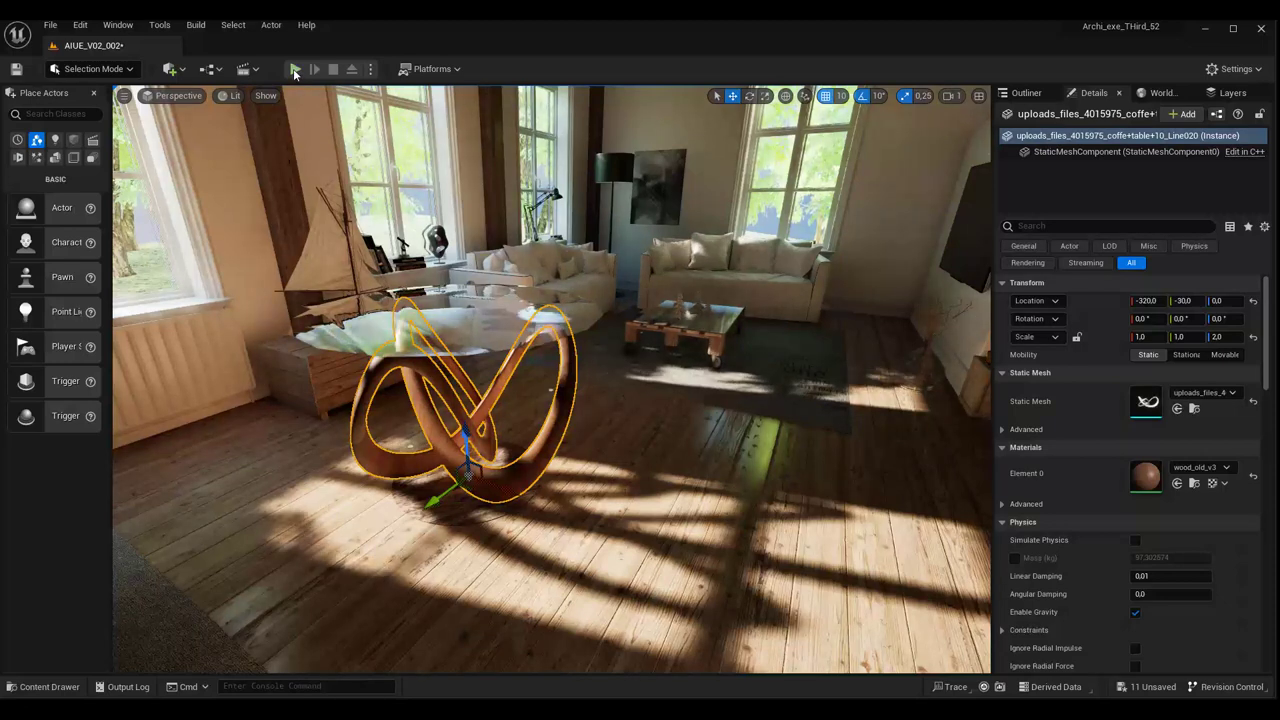
pyautogui.click(295, 70)
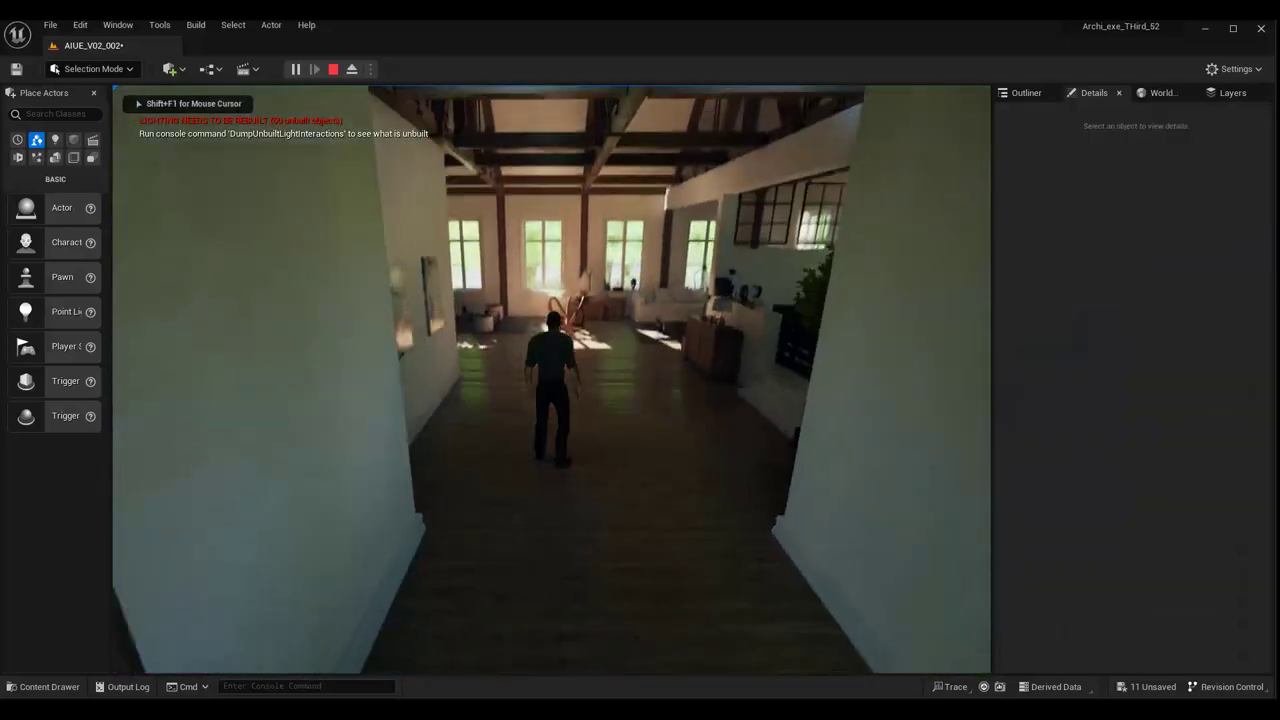
pyautogui.press('w')
pyautogui.press('w')
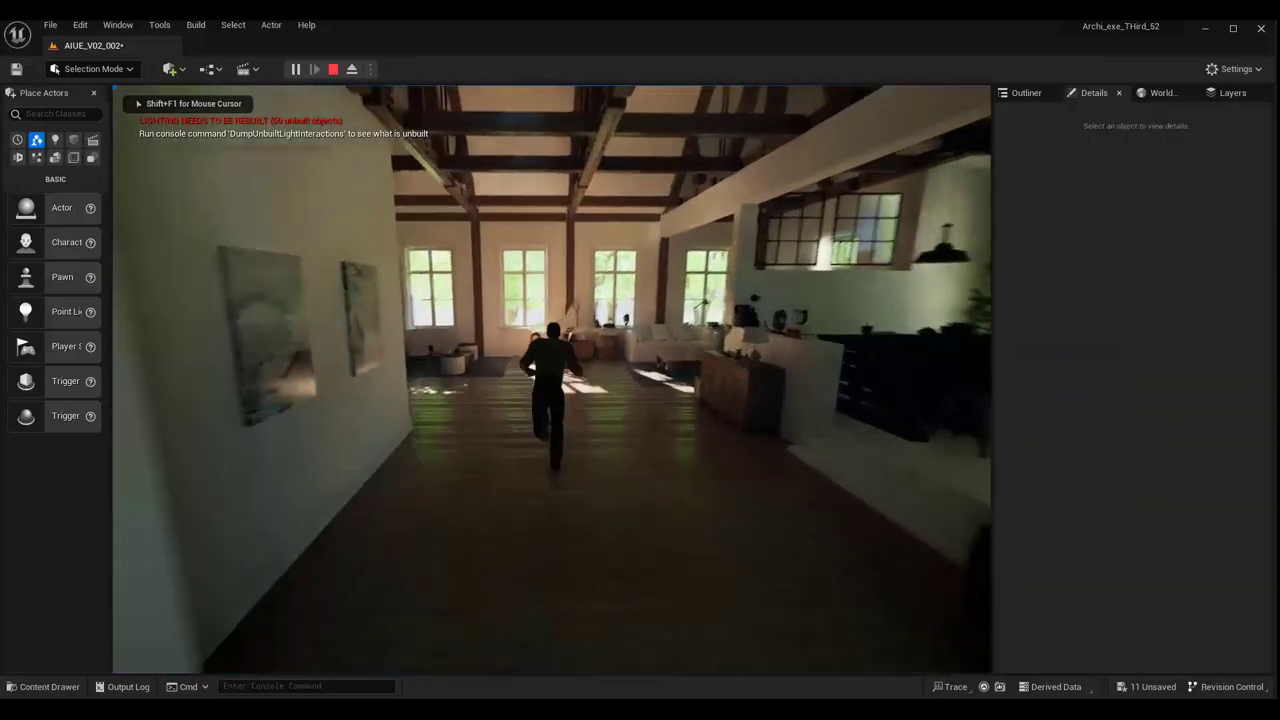
pyautogui.press('w')
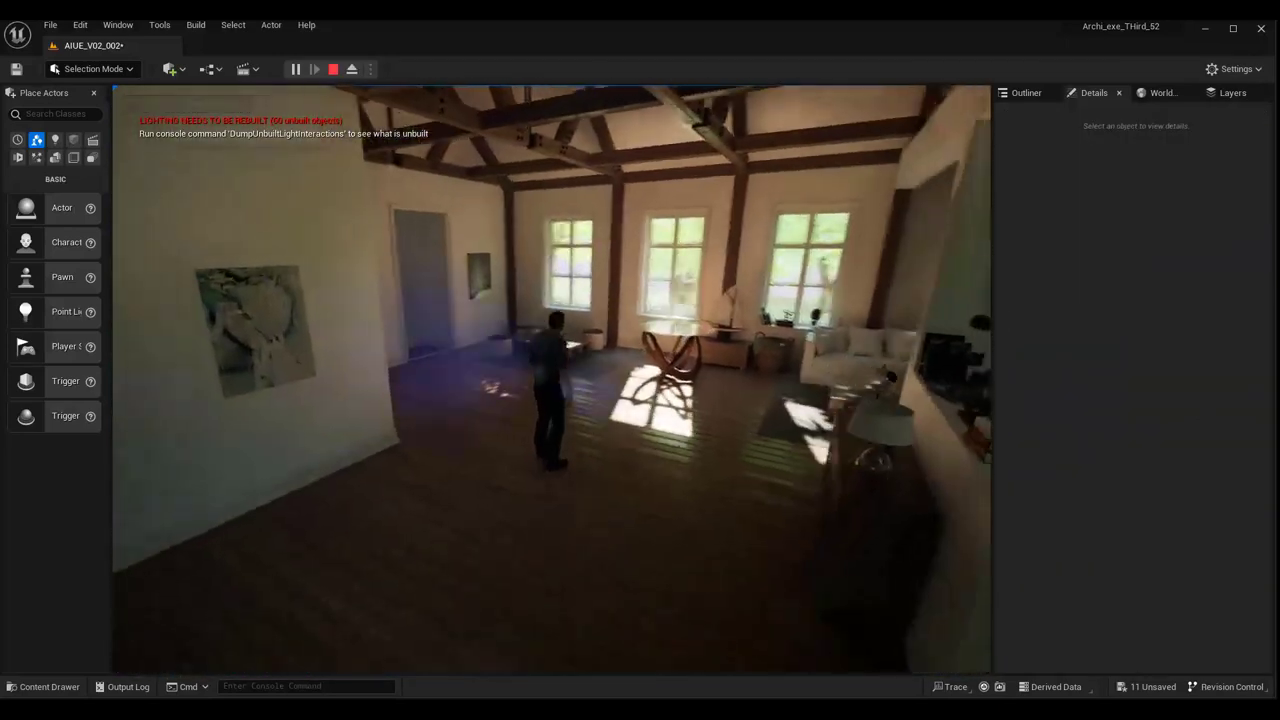
pyautogui.press('w')
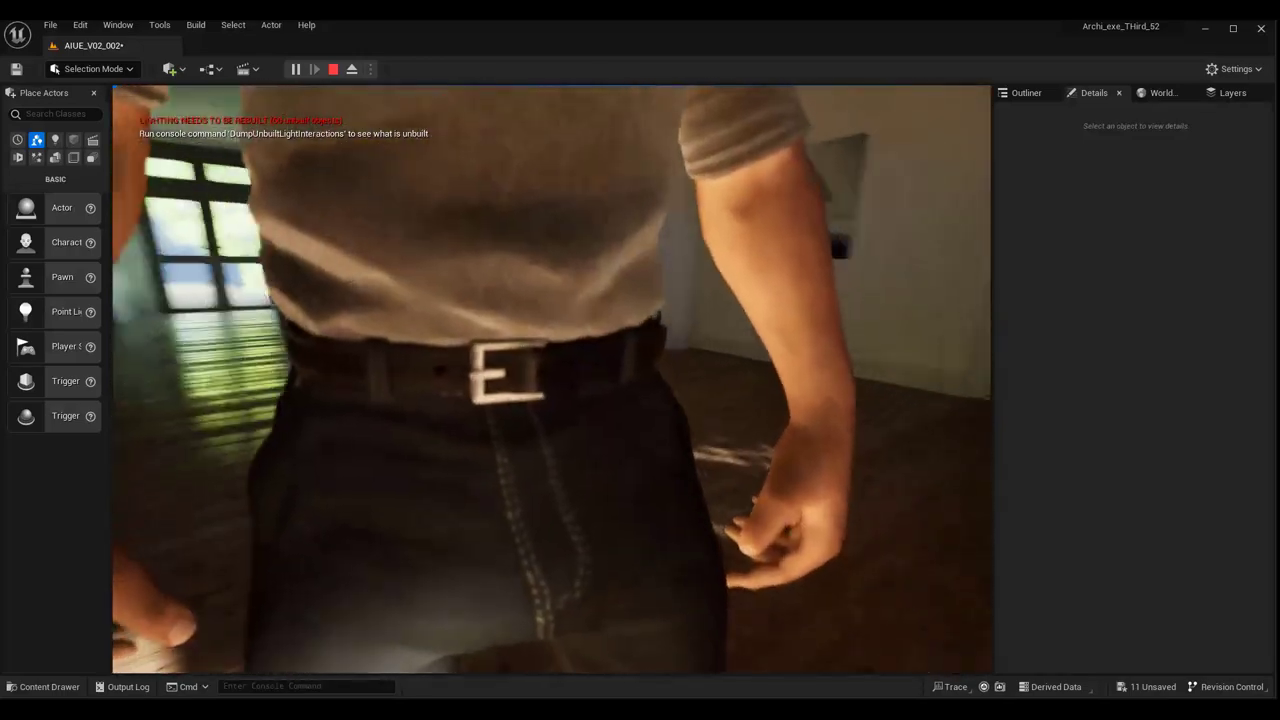
pyautogui.press('w')
pyautogui.press('w')
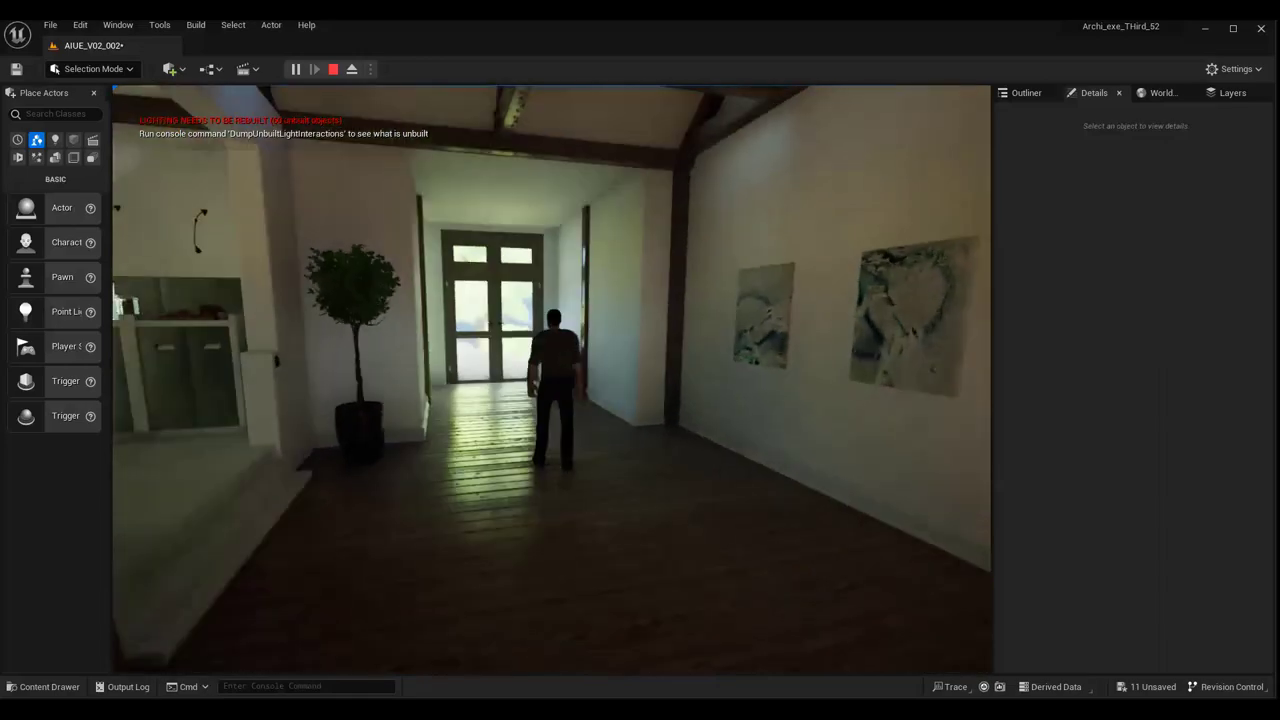
pyautogui.press('w')
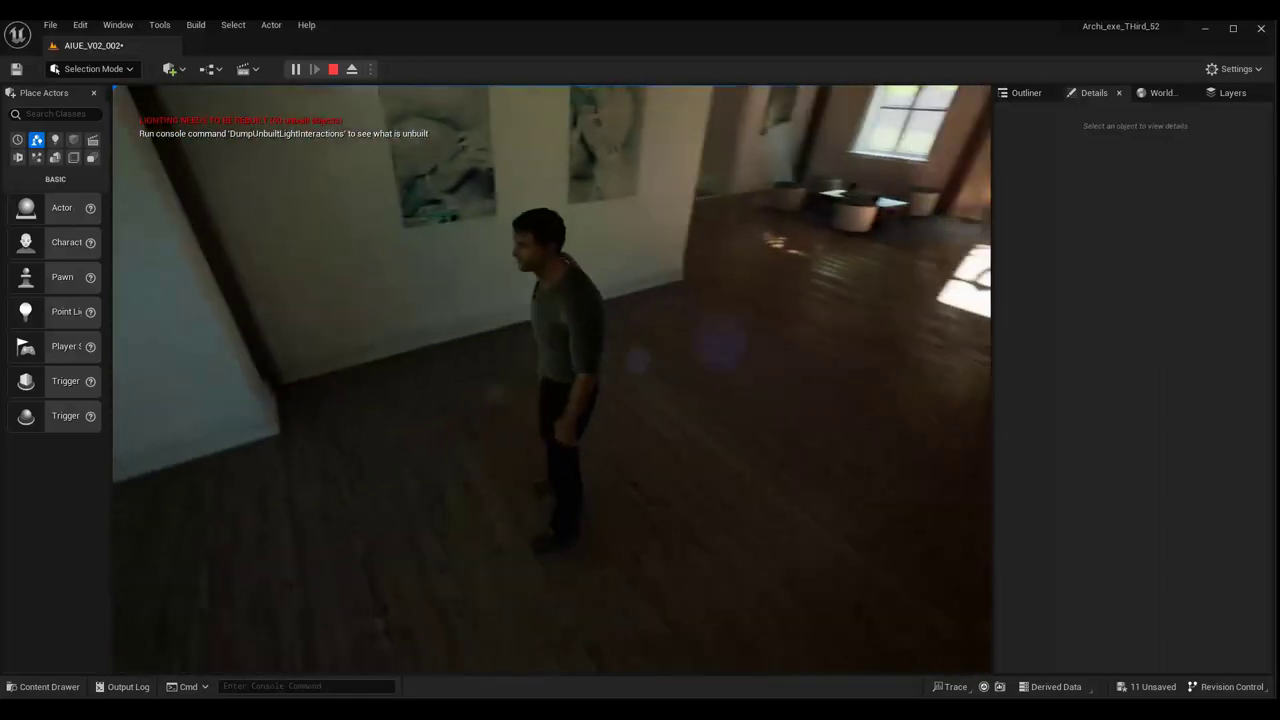
pyautogui.press('w')
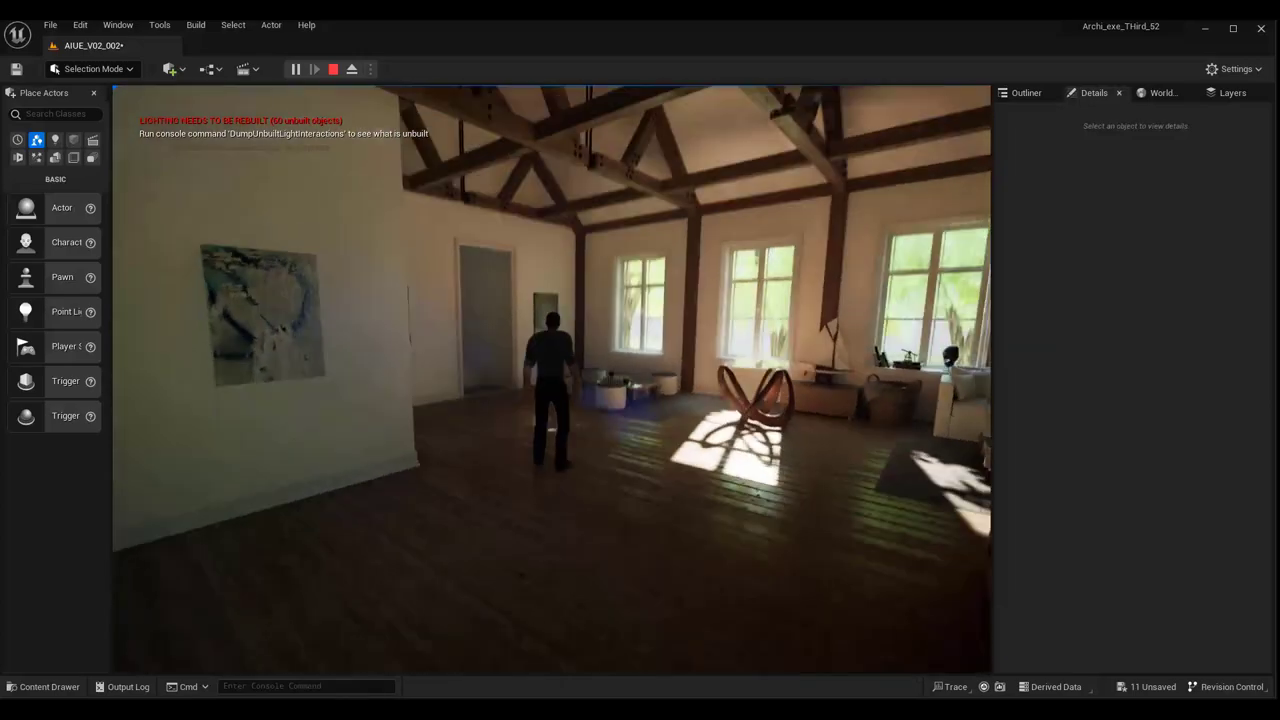
pyautogui.press('w')
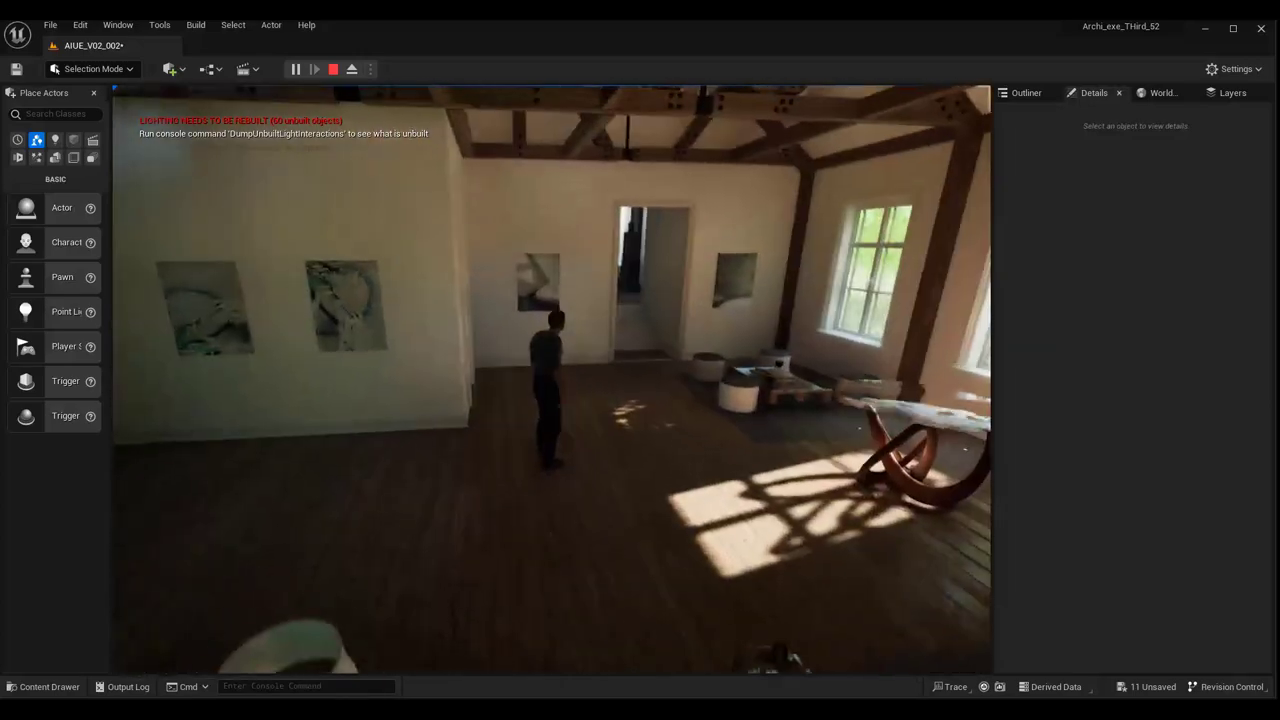
pyautogui.press('w')
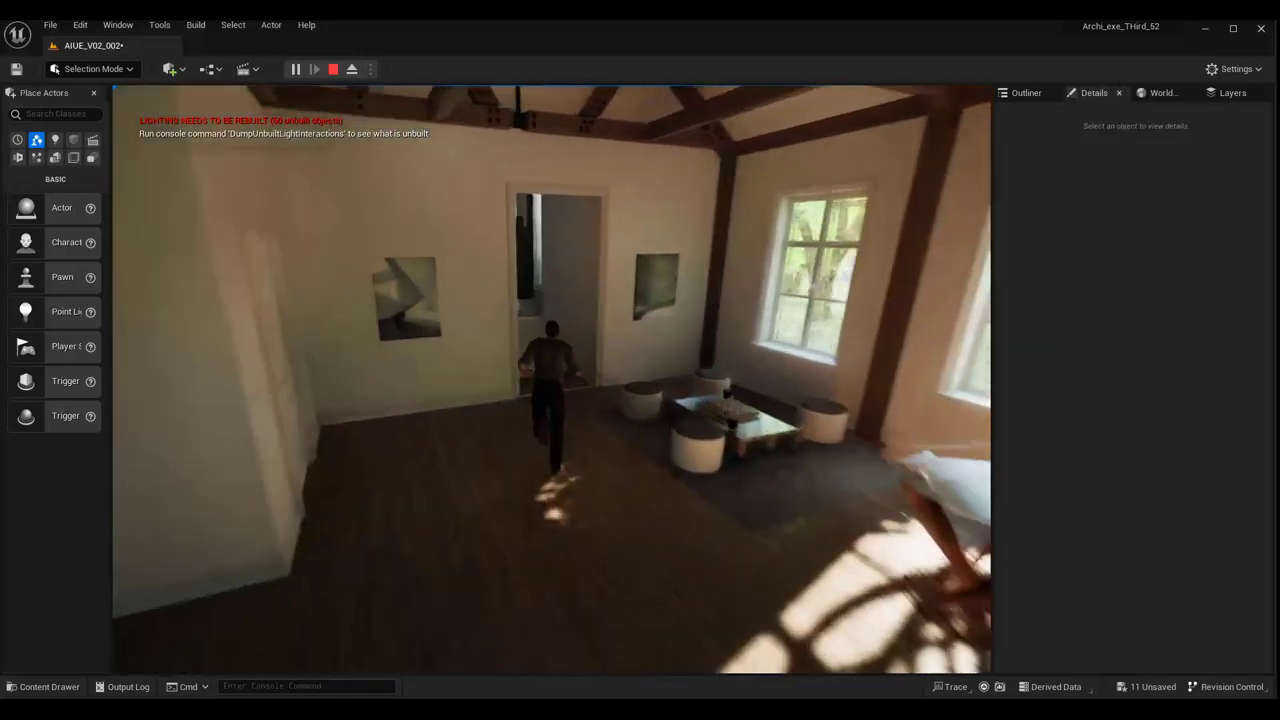
pyautogui.press('w')
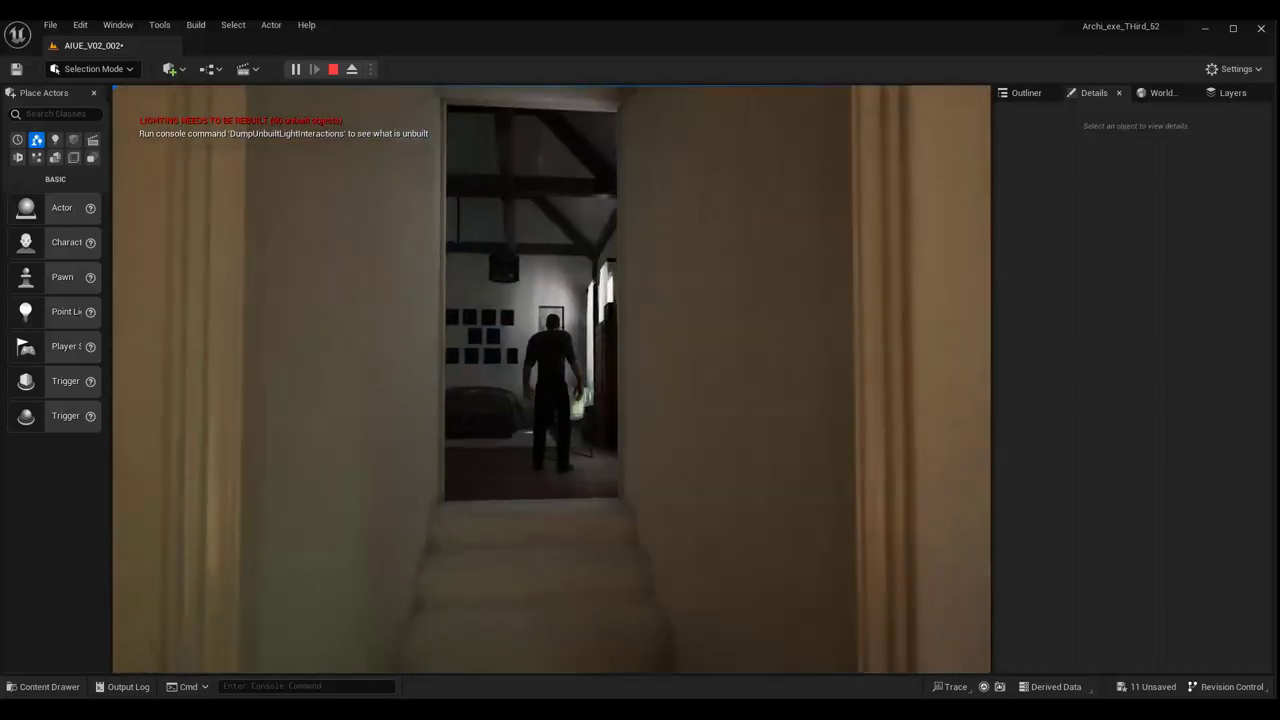
pyautogui.press('w')
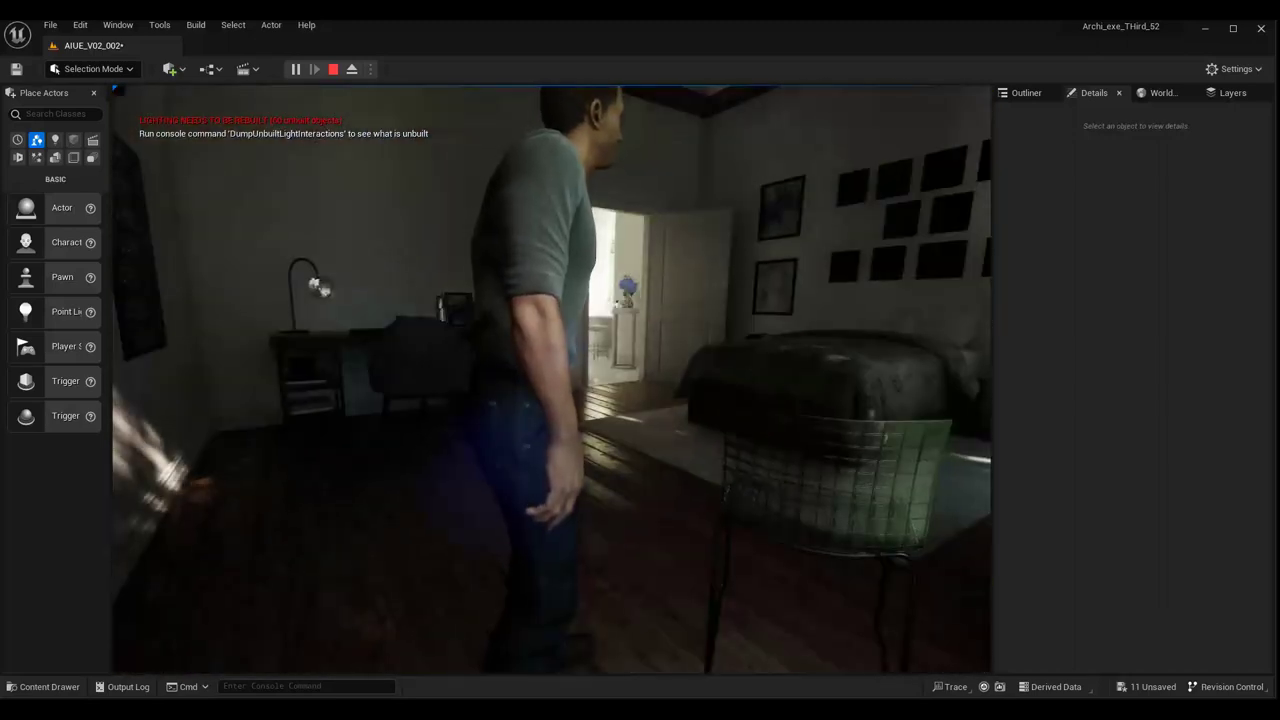
pyautogui.press('w')
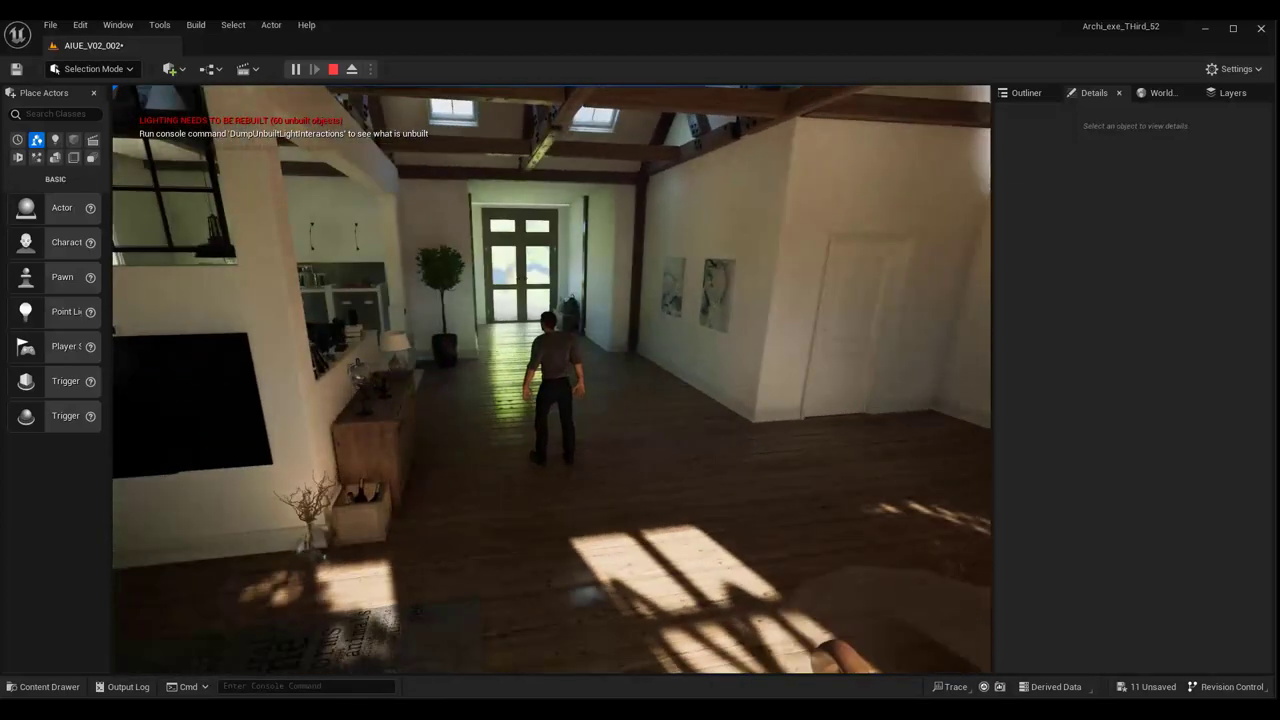
pyautogui.press('Escape')
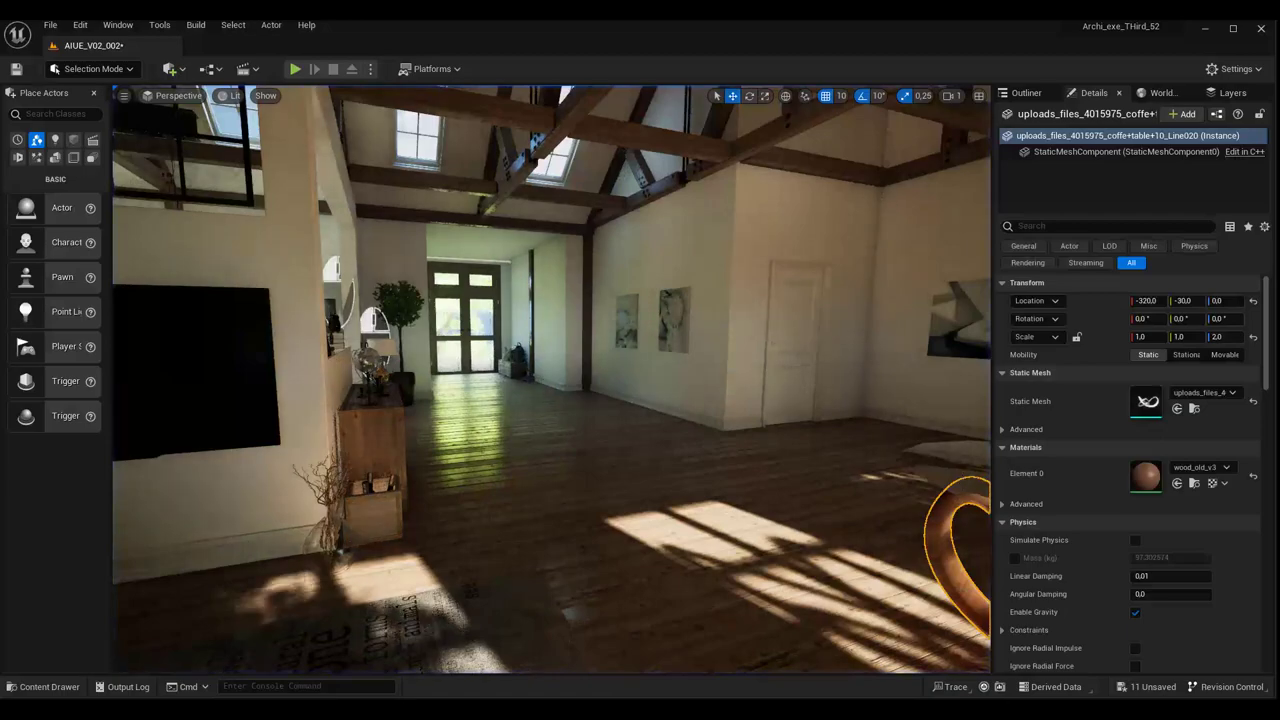